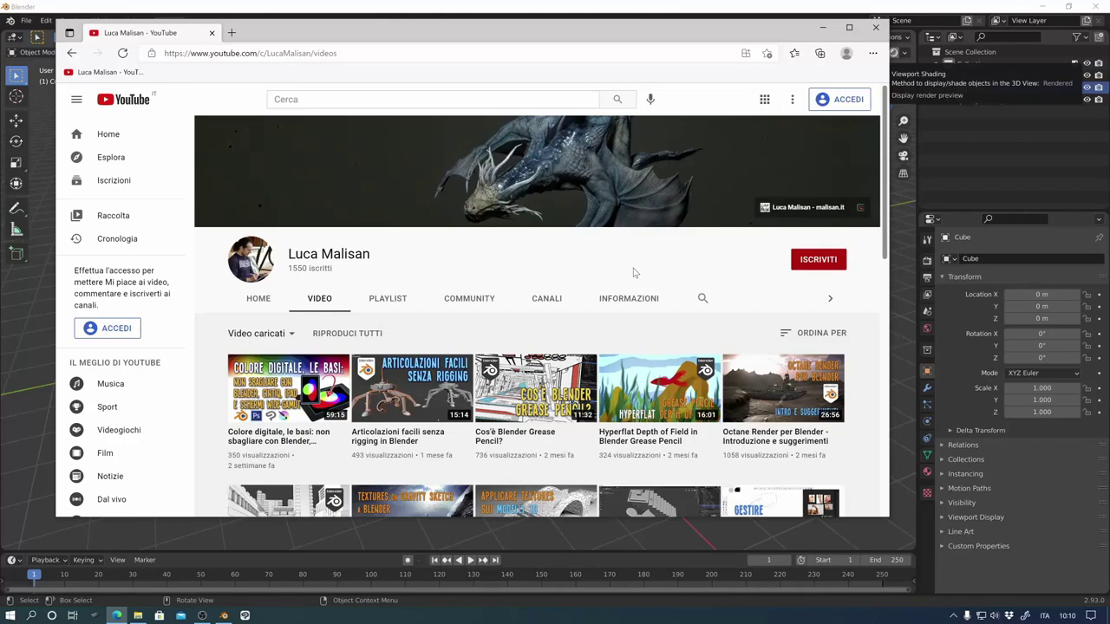
- Scroll the channel's videos and open 'Creare scene d'azione con Mixamo e Blender'
{"action": "scroll", "coordinate": [633, 286], "scroll_direction": "down", "scroll_amount": 2}
{"action": "scroll", "coordinate": [630, 339], "scroll_direction": "down", "scroll_amount": 2}
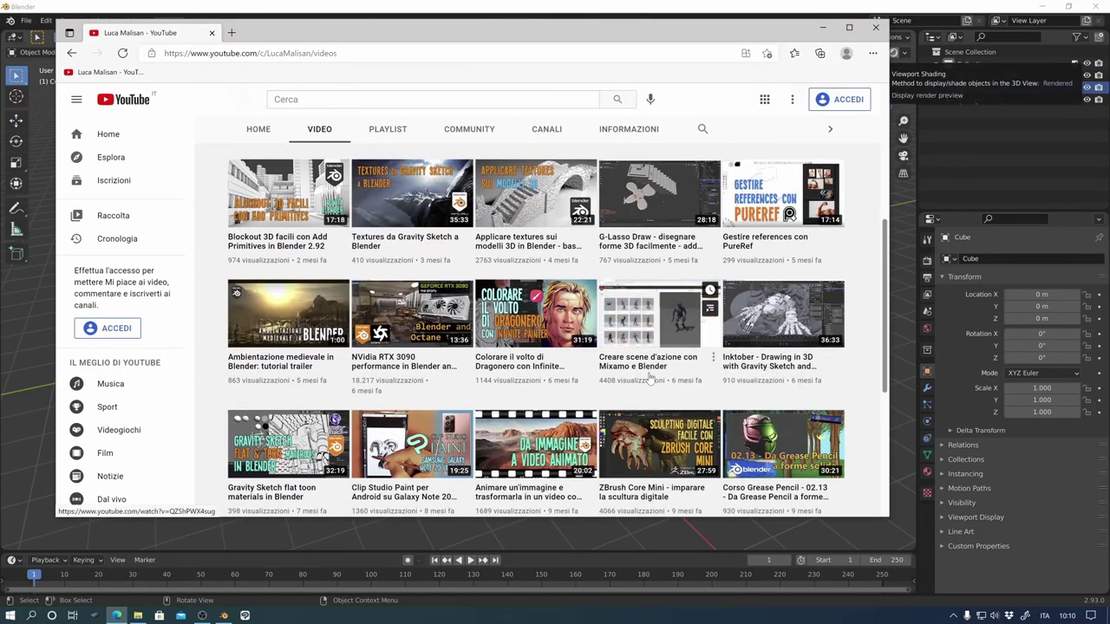
{"action": "mouse_move", "coordinate": [659, 321]}
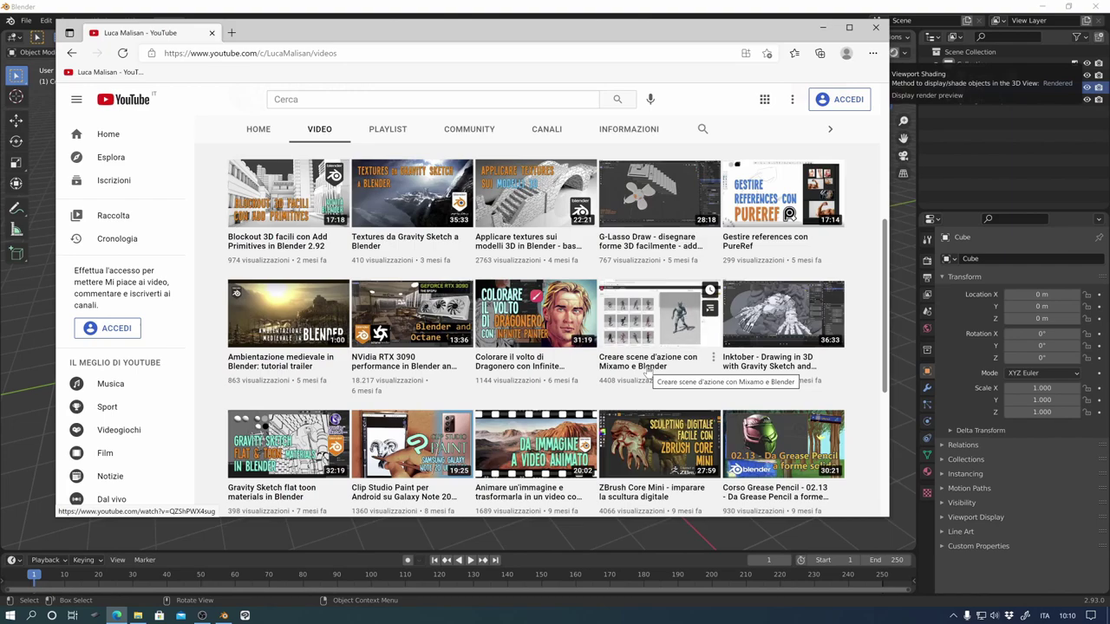
{"action": "left_click", "coordinate": [648, 372]}
- Seek the video ahead to about 10:47, where two fighters appear in Blender
{"action": "left_click", "coordinate": [134, 429]}
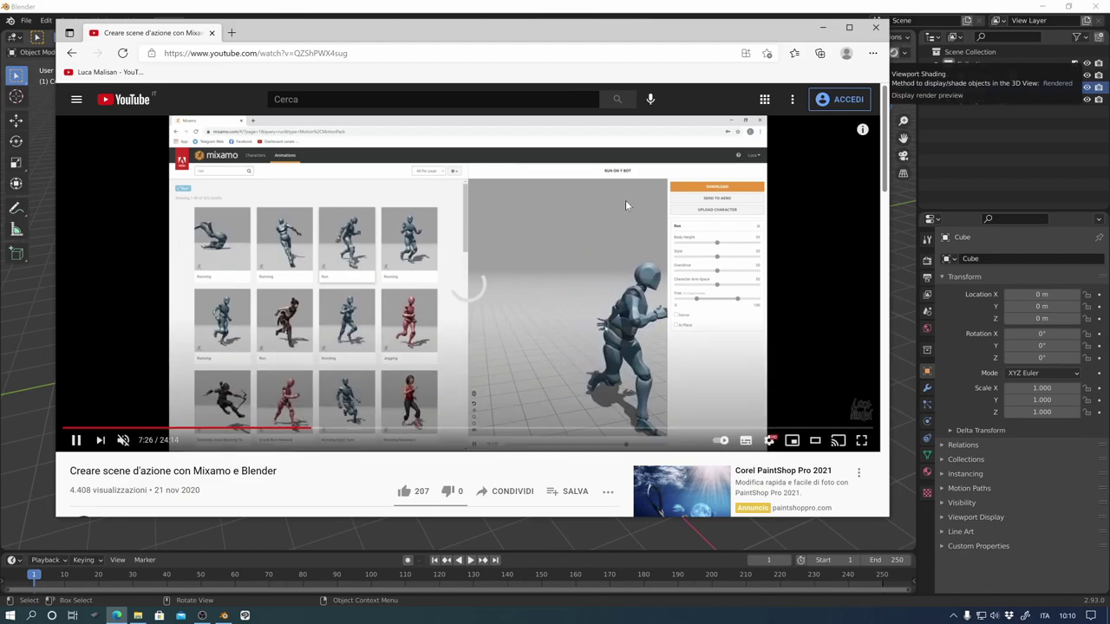
{"action": "left_click", "coordinate": [310, 430]}
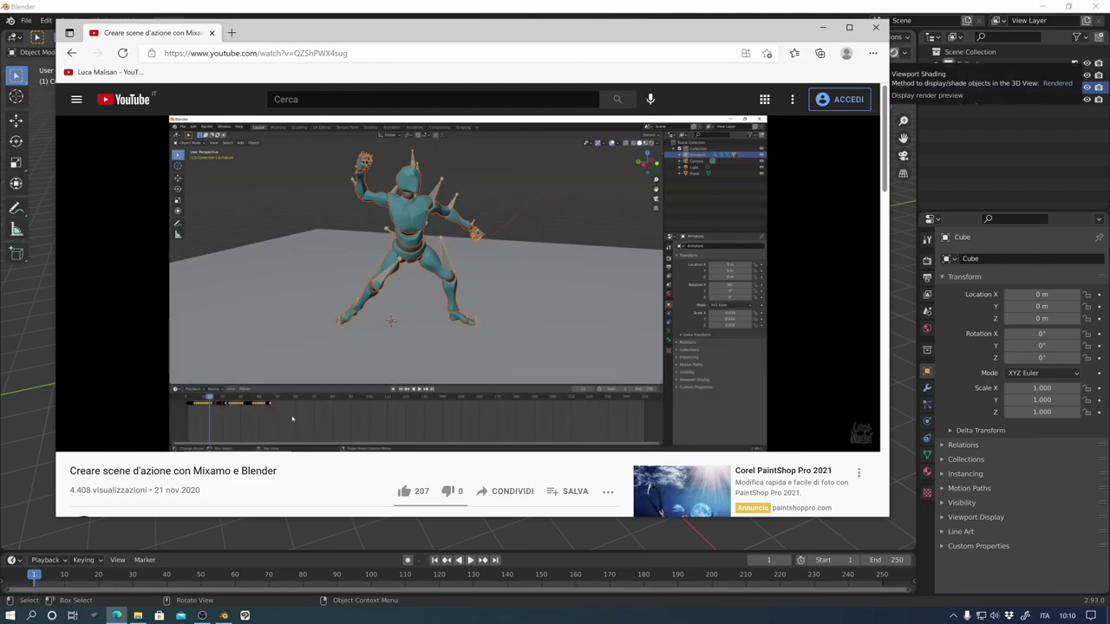
{"action": "left_click", "coordinate": [422, 430]}
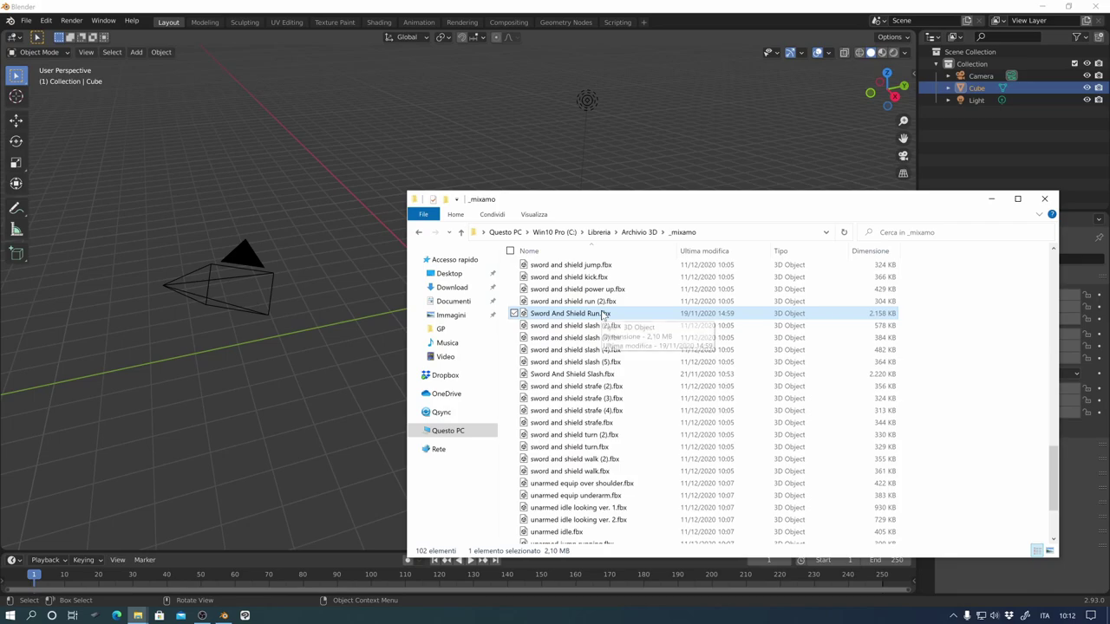
- Preview Sword And Shield Run.fbx in 3D Viewer, then preview Sword And Shield Slash.fbx
{"action": "double_click", "coordinate": [603, 314]}
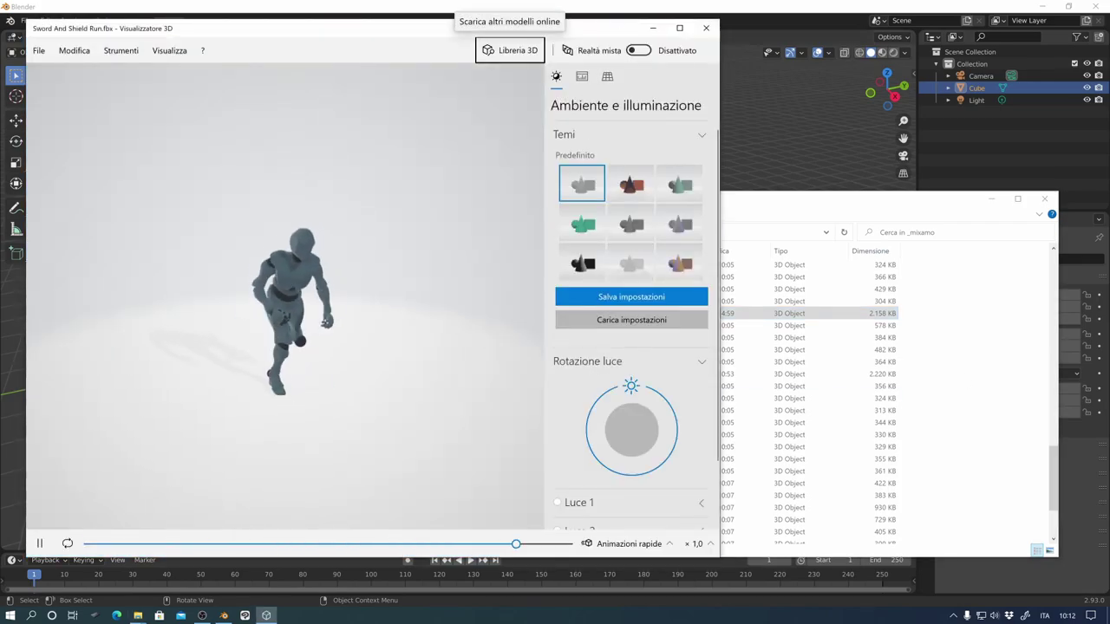
{"action": "left_click", "coordinate": [706, 28]}
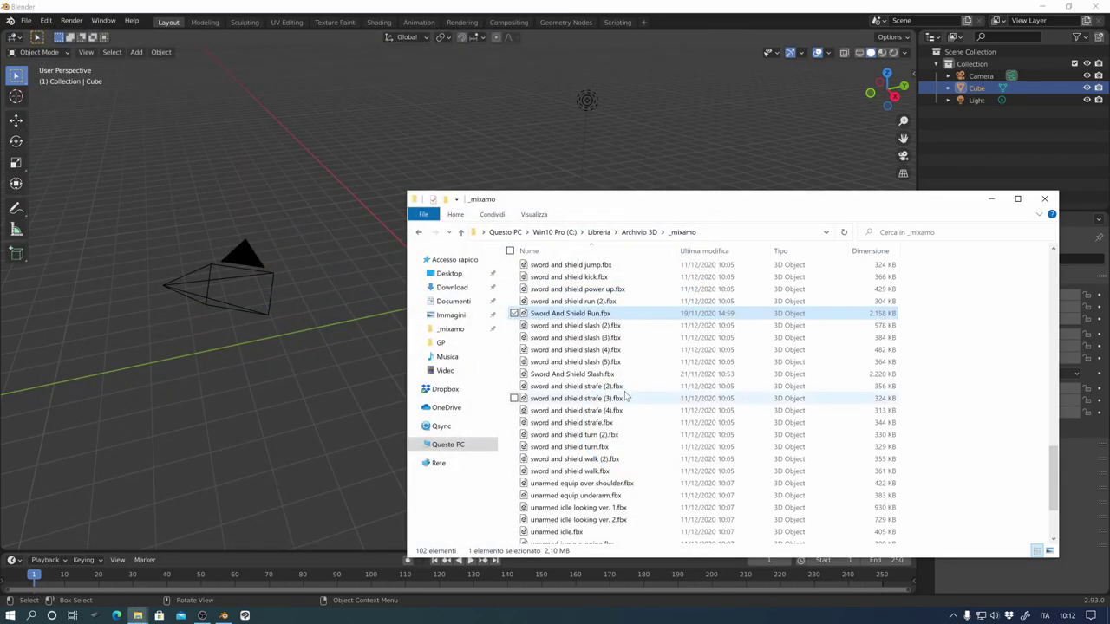
{"action": "double_click", "coordinate": [607, 374]}
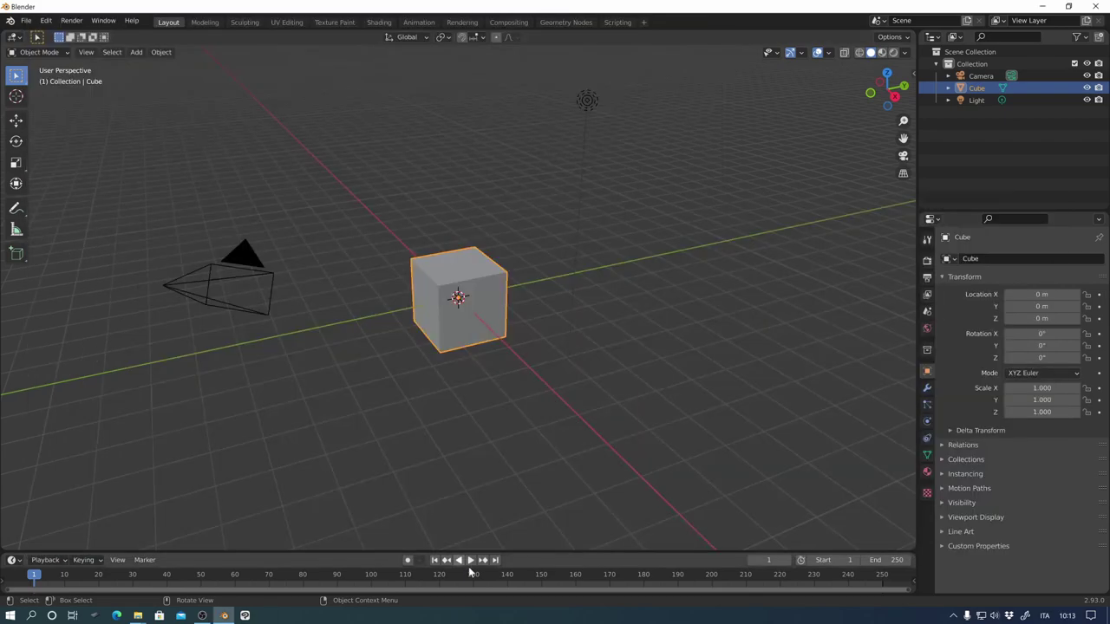
- Delete the default camera, cube and light from the scene
{"action": "key", "text": "a"}
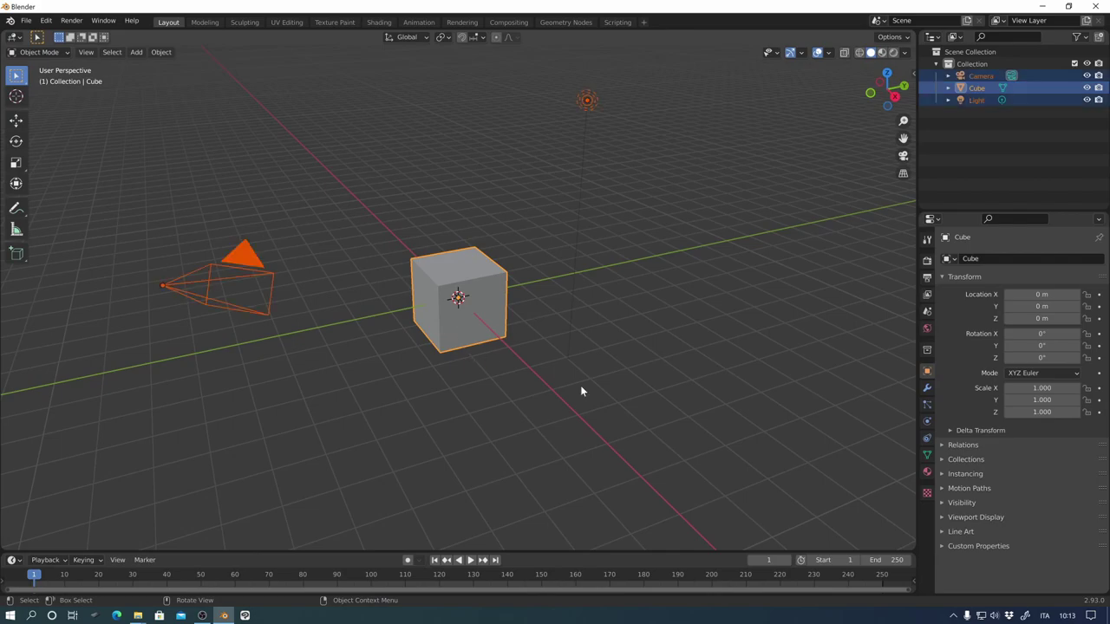
{"action": "key", "text": "x"}
{"action": "left_click", "coordinate": [581, 386]}
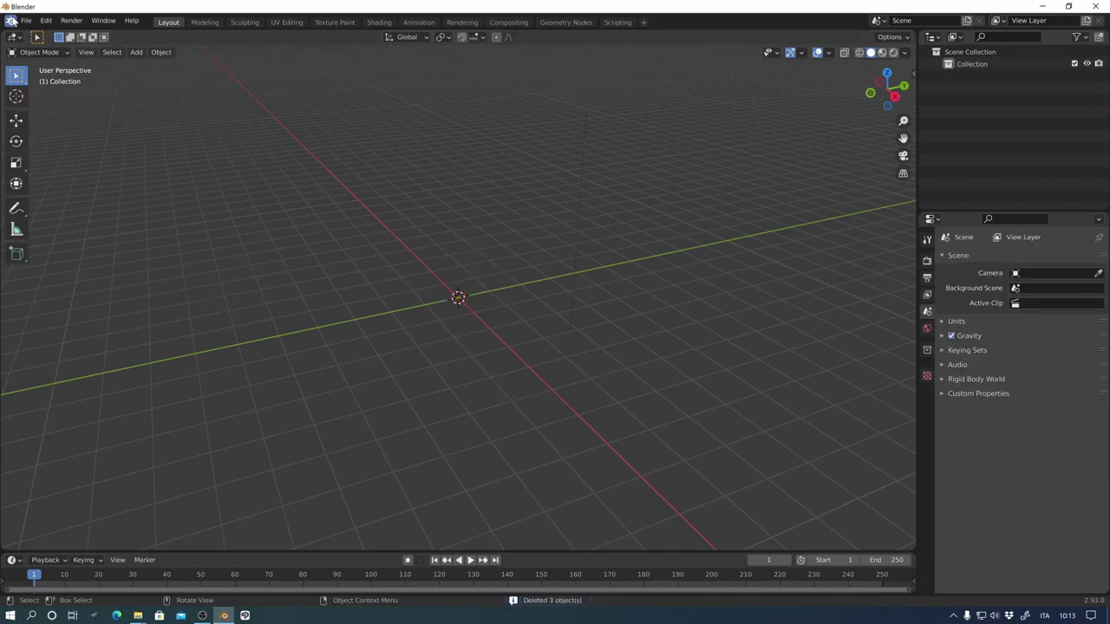
- Import Sword And Shield Run.fbx from the mixamo folder as an FBX
{"action": "left_click", "coordinate": [26, 21]}
{"action": "mouse_move", "coordinate": [44, 183]}
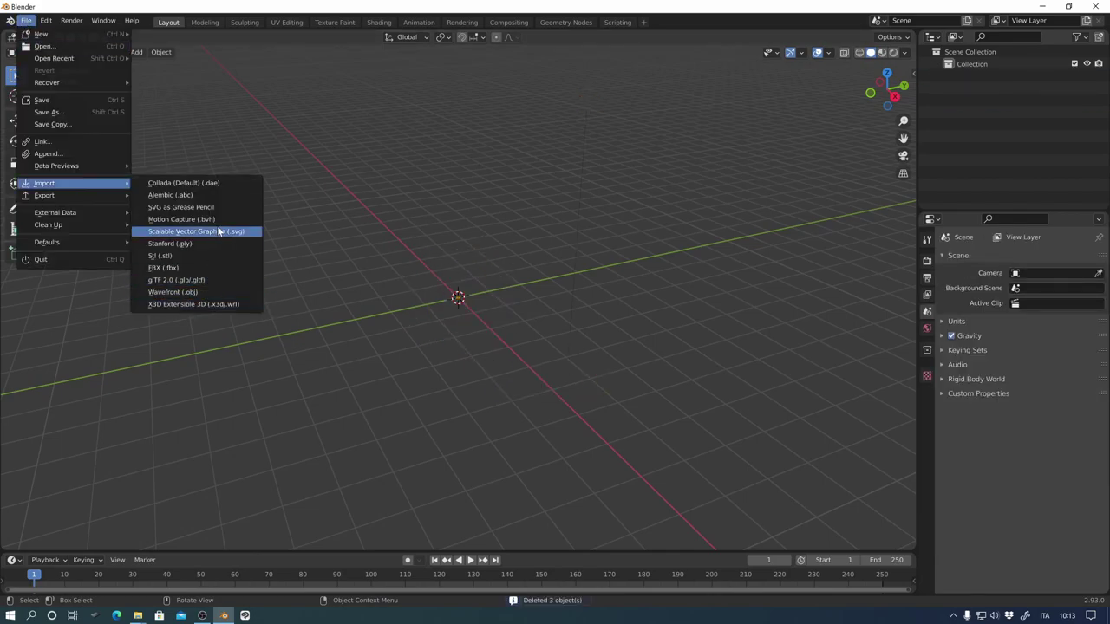
{"action": "left_click", "coordinate": [208, 268]}
{"action": "scroll", "coordinate": [533, 389], "scroll_direction": "down", "scroll_amount": 5}
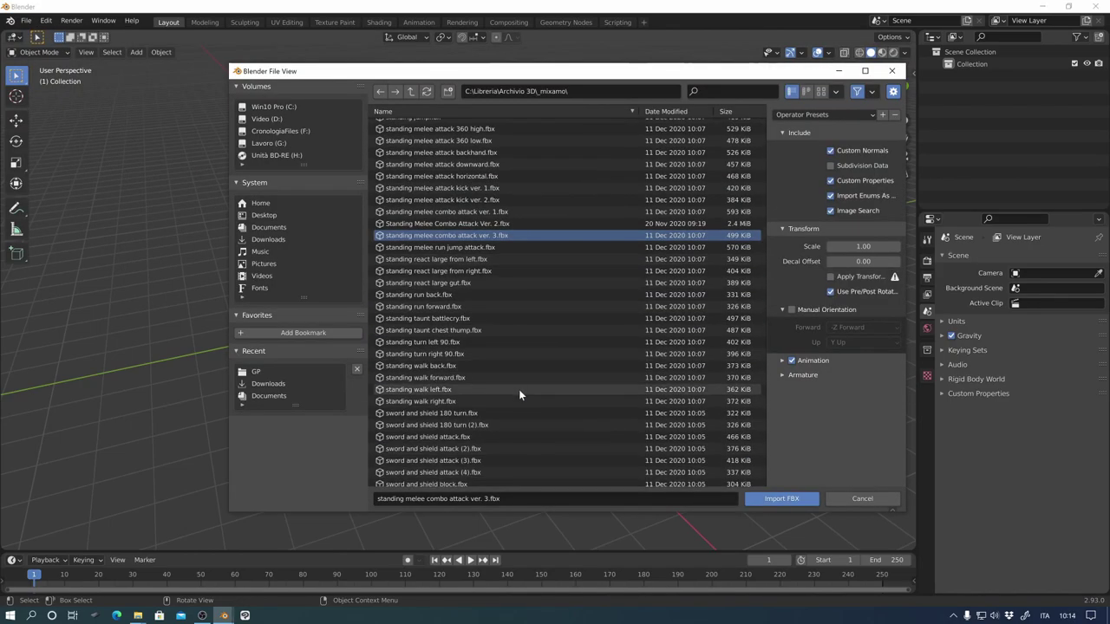
{"action": "scroll", "coordinate": [518, 389], "scroll_direction": "down", "scroll_amount": 5}
{"action": "scroll", "coordinate": [520, 395], "scroll_direction": "down", "scroll_amount": 2}
{"action": "scroll", "coordinate": [520, 395], "scroll_direction": "down", "scroll_amount": 2}
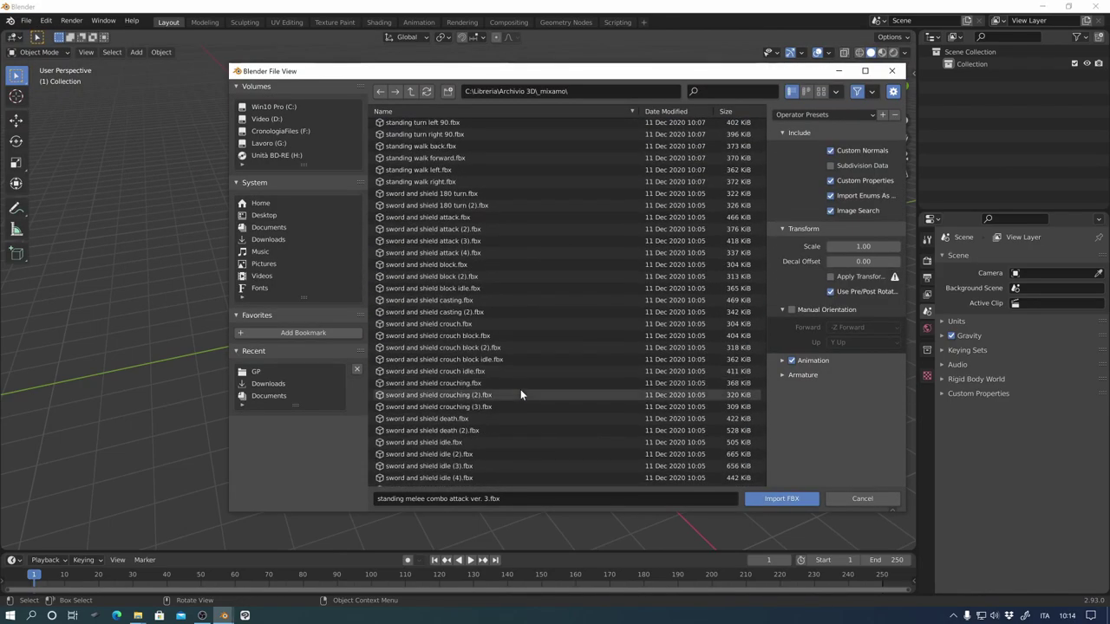
{"action": "scroll", "coordinate": [520, 394], "scroll_direction": "down", "scroll_amount": 3}
{"action": "scroll", "coordinate": [521, 394], "scroll_direction": "down", "scroll_amount": 3}
{"action": "scroll", "coordinate": [521, 394], "scroll_direction": "down", "scroll_amount": 2}
{"action": "scroll", "coordinate": [520, 395], "scroll_direction": "down", "scroll_amount": 2}
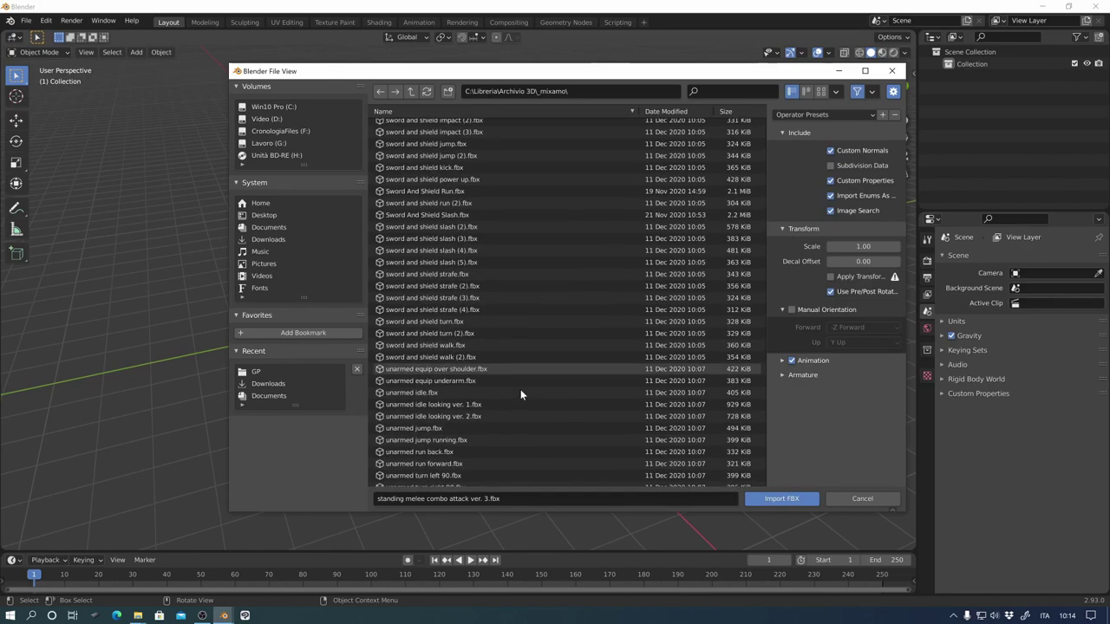
{"action": "scroll", "coordinate": [520, 394], "scroll_direction": "down", "scroll_amount": 1}
{"action": "scroll", "coordinate": [520, 394], "scroll_direction": "down", "scroll_amount": 2}
{"action": "scroll", "coordinate": [520, 395], "scroll_direction": "up", "scroll_amount": 3}
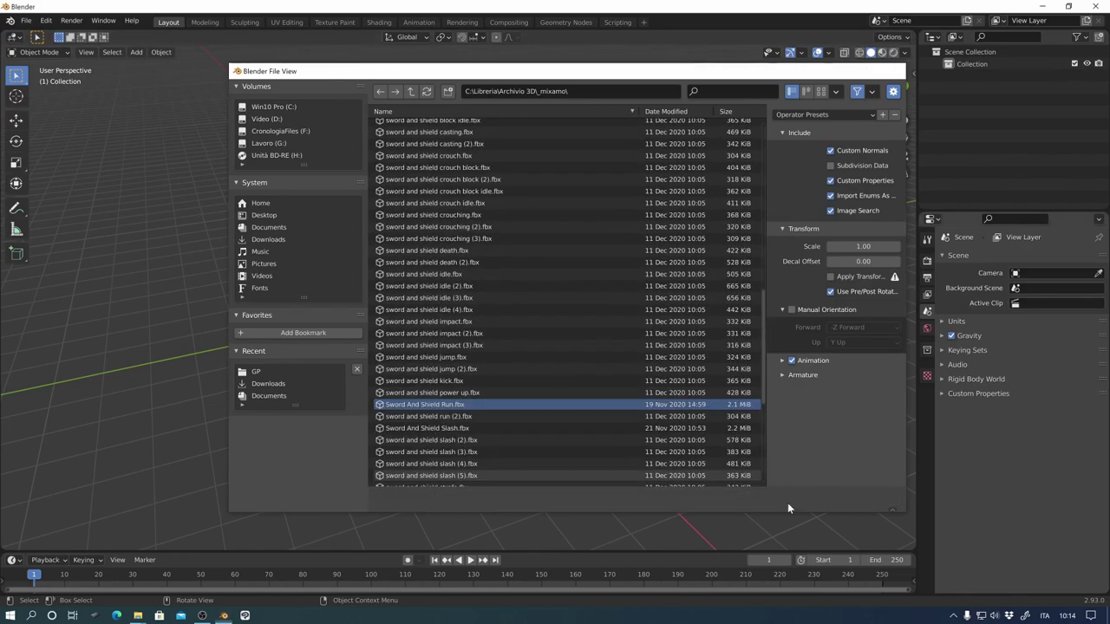
{"action": "left_click", "coordinate": [785, 500]}
{"action": "scroll", "coordinate": [481, 299], "scroll_direction": "up", "scroll_amount": 5}
- Move the first fighter's armature along X to -1.1514 m
{"action": "mouse_move", "coordinate": [487, 292]}
{"action": "middle_mouse_down"}
{"action": "mouse_move", "coordinate": [561, 233]}
{"action": "mouse_move", "coordinate": [506, 293]}
{"action": "mouse_move", "coordinate": [479, 295]}
{"action": "middle_mouse_up"}
{"action": "key", "text": "g"}
{"action": "key", "text": "x"}
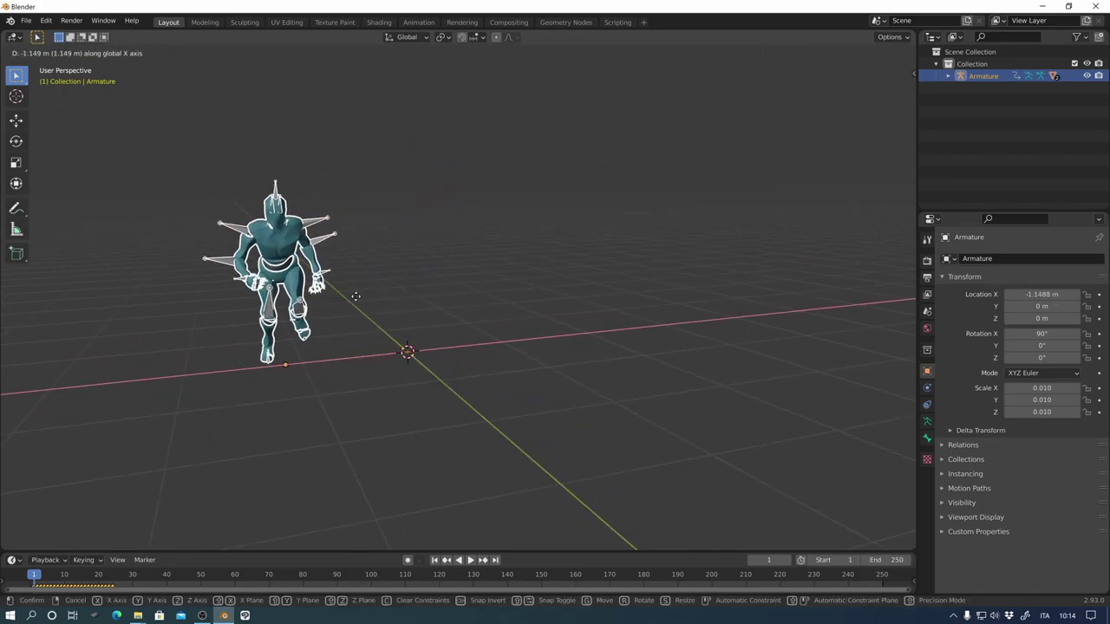
{"action": "left_click", "coordinate": [391, 294]}
{"action": "mouse_move", "coordinate": [391, 294]}
{"action": "middle_mouse_down"}
{"action": "mouse_move", "coordinate": [412, 312]}
{"action": "mouse_move", "coordinate": [434, 298]}
{"action": "middle_mouse_up"}
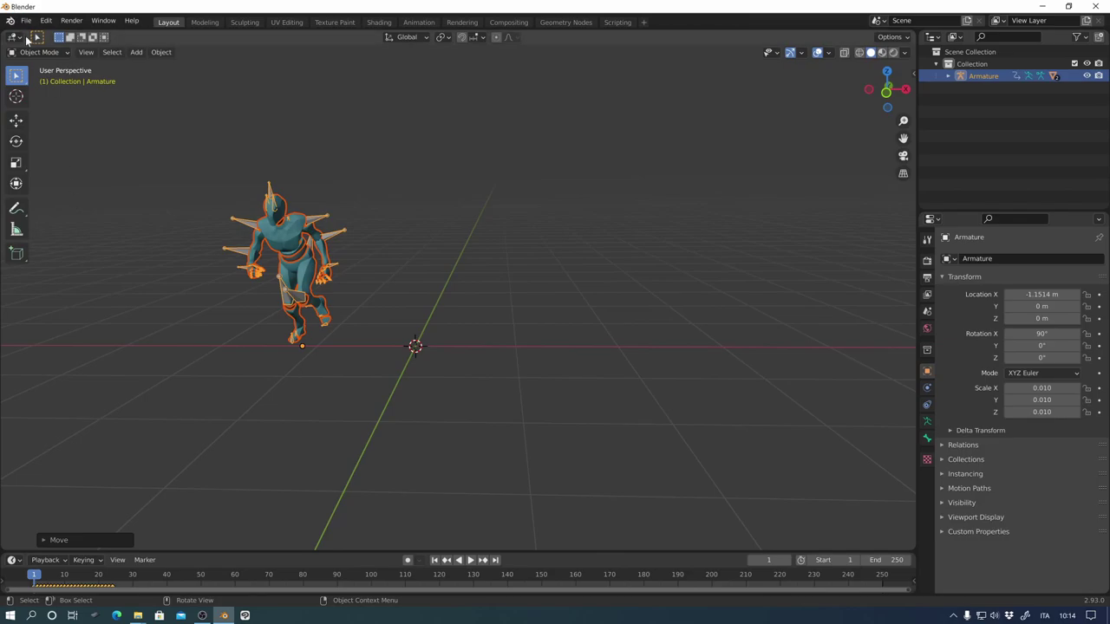
- Import a second FBX fighter into the scene
{"action": "left_click", "coordinate": [26, 20]}
{"action": "mouse_move", "coordinate": [91, 195]}
{"action": "left_click", "coordinate": [182, 274]}
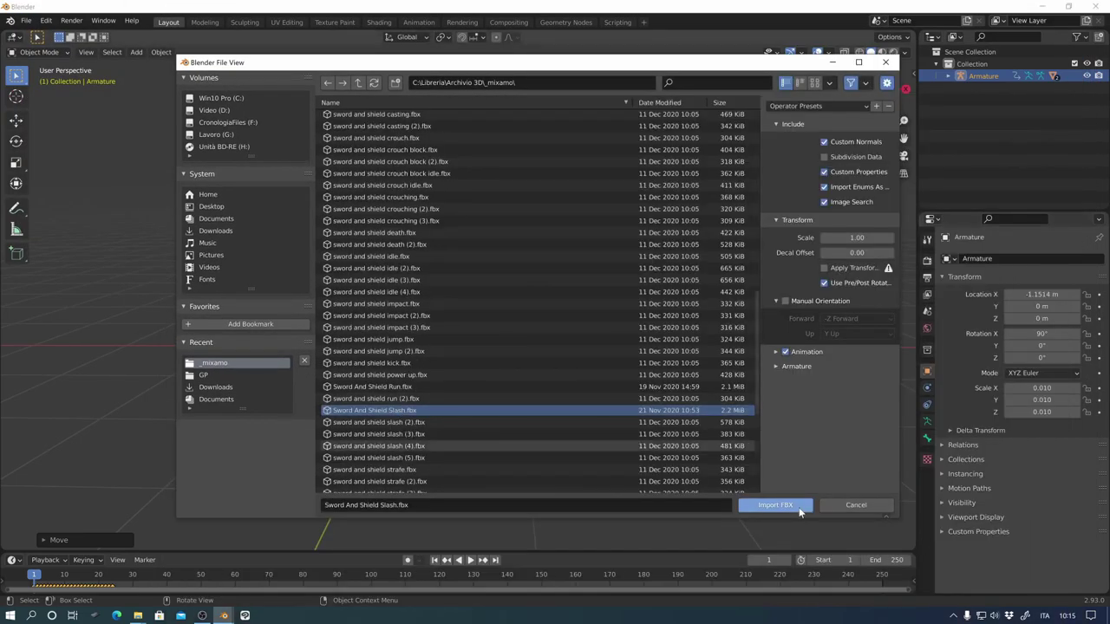
{"action": "left_click", "coordinate": [772, 505]}
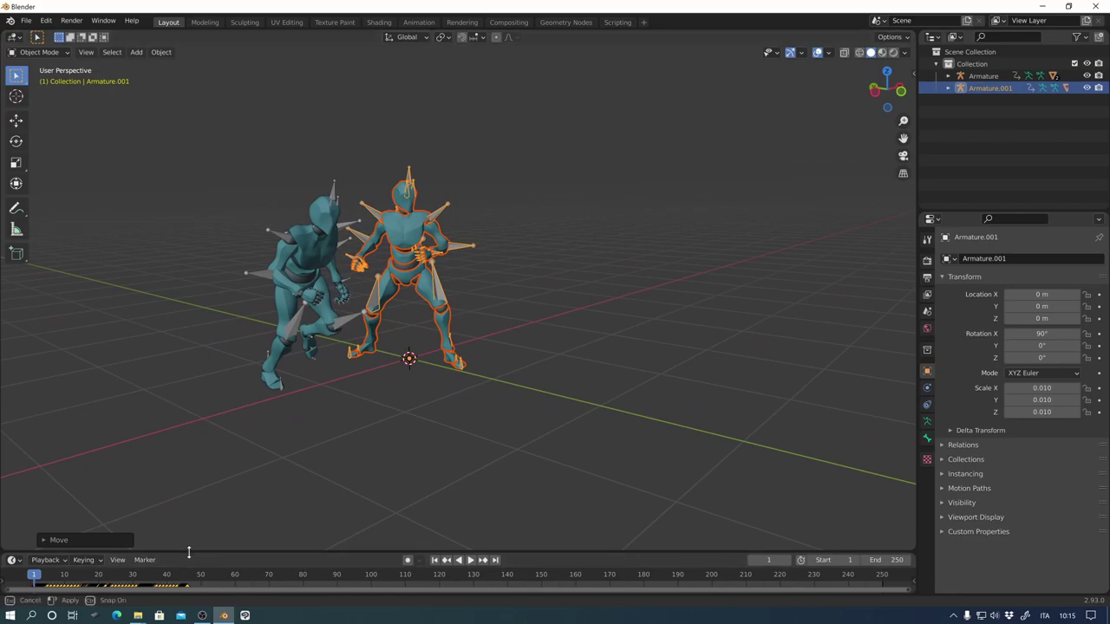
- Enlarge the timeline and play the animation, stopping at frame 16
{"action": "mouse_move", "coordinate": [188, 551]}
{"action": "left_mouse_down"}
{"action": "mouse_move", "coordinate": [187, 479]}
{"action": "mouse_move", "coordinate": [103, 569]}
{"action": "left_mouse_up"}
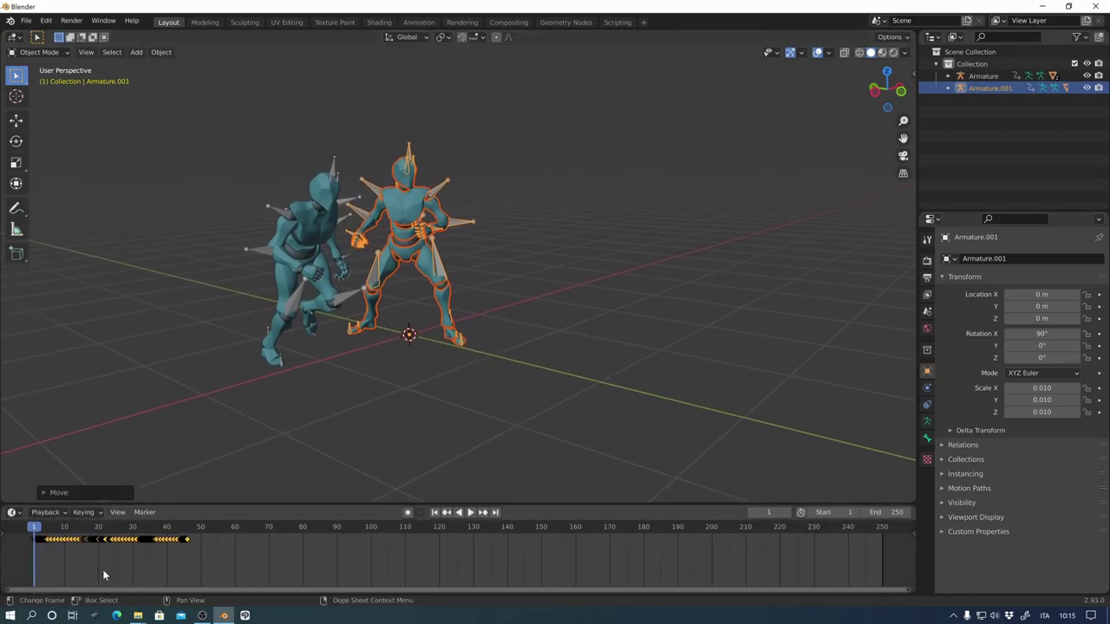
{"action": "key", "text": "space"}
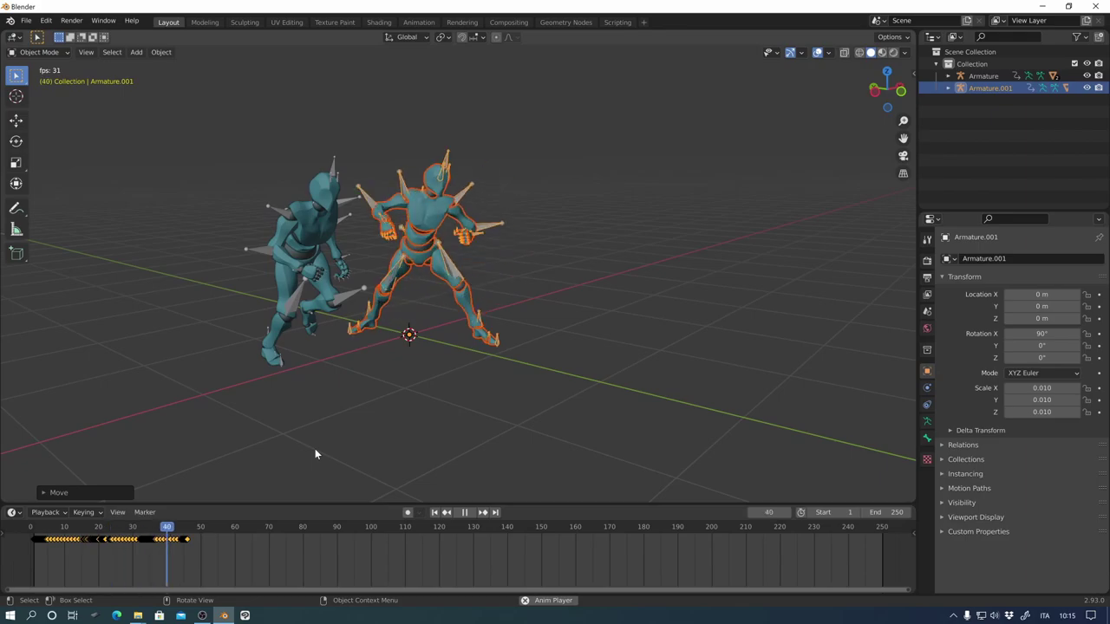
{"action": "key", "text": "space"}
{"action": "mouse_move", "coordinate": [124, 527]}
{"action": "left_mouse_down"}
{"action": "mouse_move", "coordinate": [152, 521]}
{"action": "mouse_move", "coordinate": [84, 526]}
{"action": "left_mouse_up"}
{"action": "key", "text": "space"}
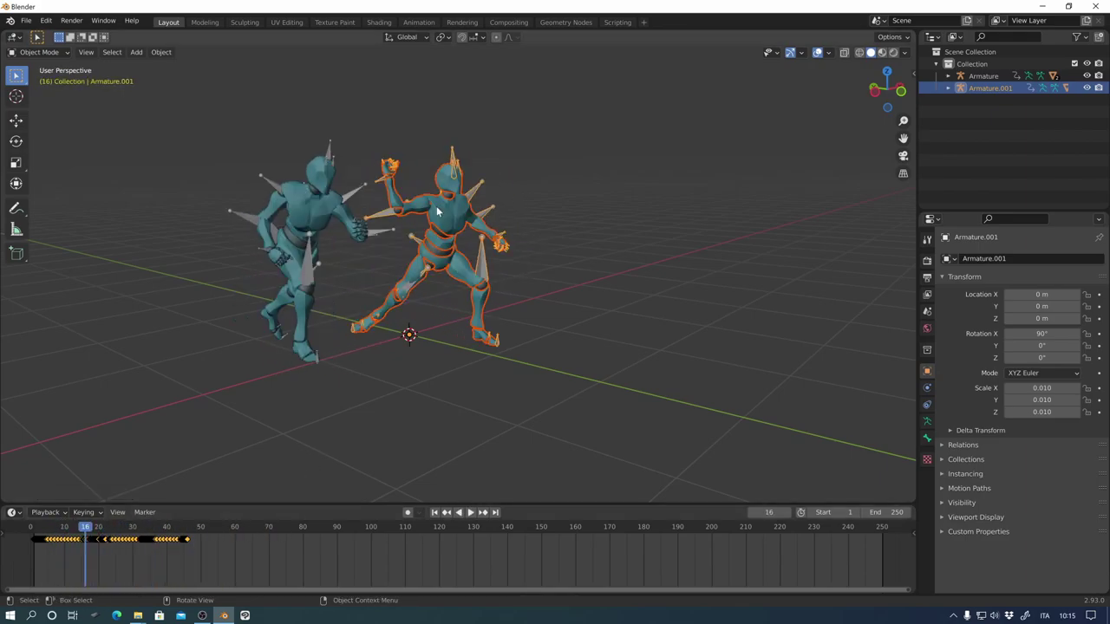
- Select the right fighter's armature and play its animation from frame 8
{"action": "left_click", "coordinate": [378, 230]}
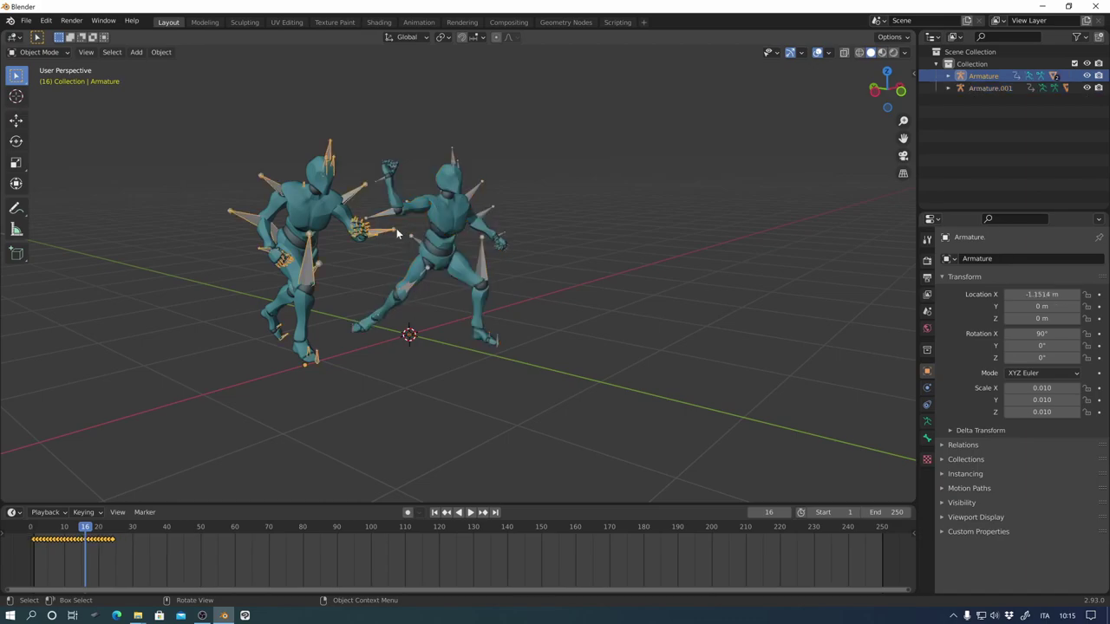
{"action": "left_click", "coordinate": [455, 228]}
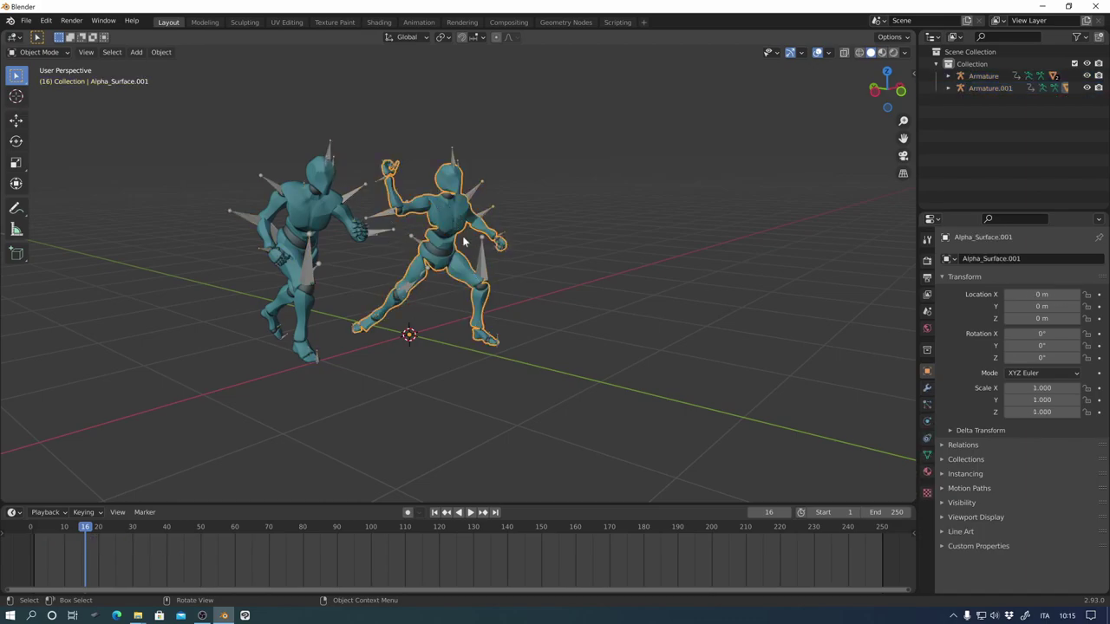
{"action": "left_click", "coordinate": [476, 195]}
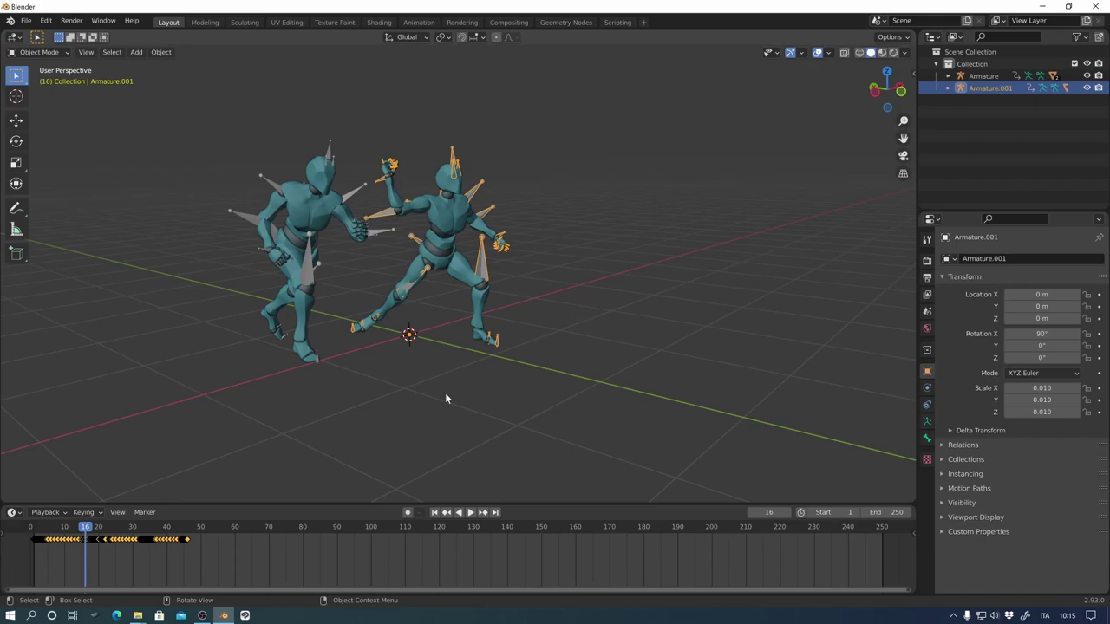
{"action": "key", "text": "space"}
{"action": "left_click", "coordinate": [56, 538]}
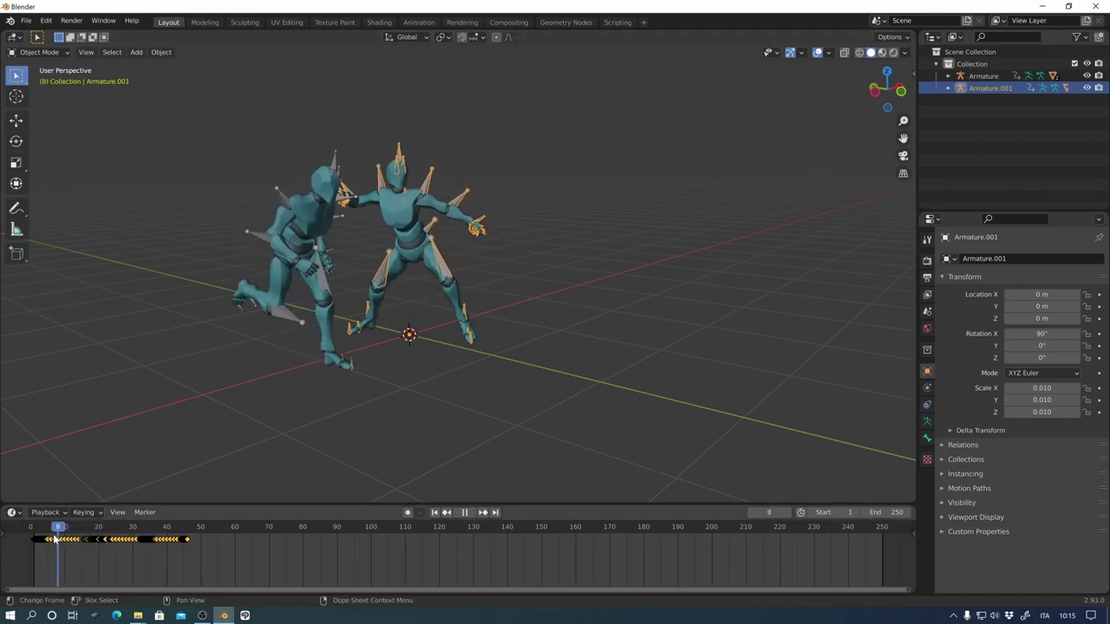
{"action": "key", "text": "Escape"}
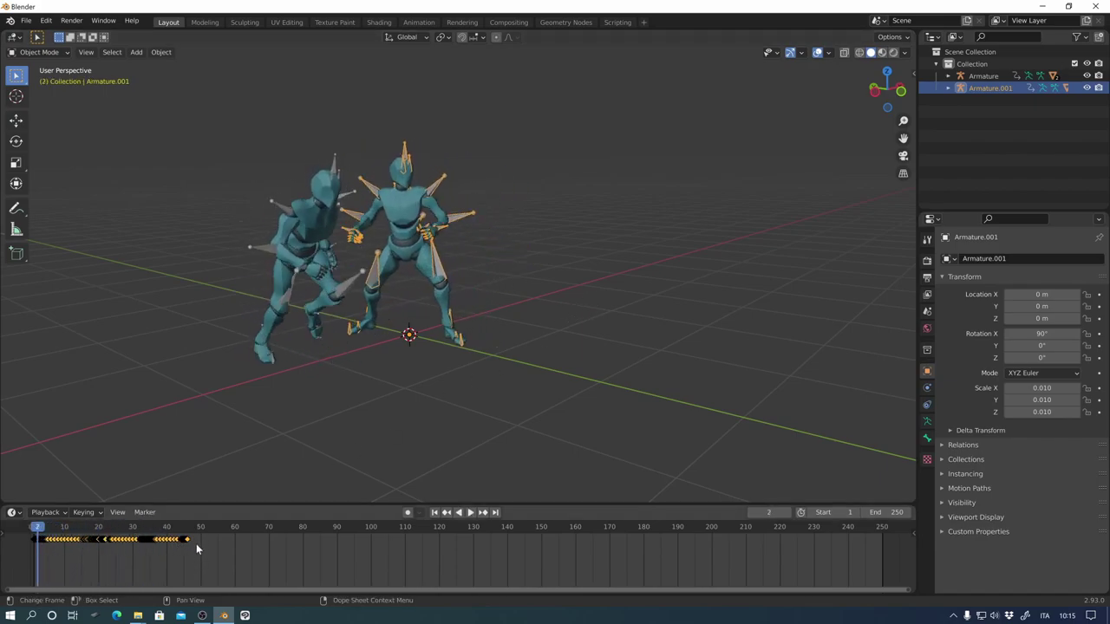
- Zoom the timeline onto the keyframes, select the left fighter's armature and play its animation
{"action": "mouse_move", "coordinate": [191, 549]}
{"action": "middle_mouse_down", "text": "ctrl"}
{"action": "mouse_move", "coordinate": [357, 560]}
{"action": "mouse_move", "coordinate": [463, 582]}
{"action": "mouse_move", "coordinate": [418, 569]}
{"action": "mouse_move", "coordinate": [481, 568]}
{"action": "middle_mouse_up", "text": "ctrl"}
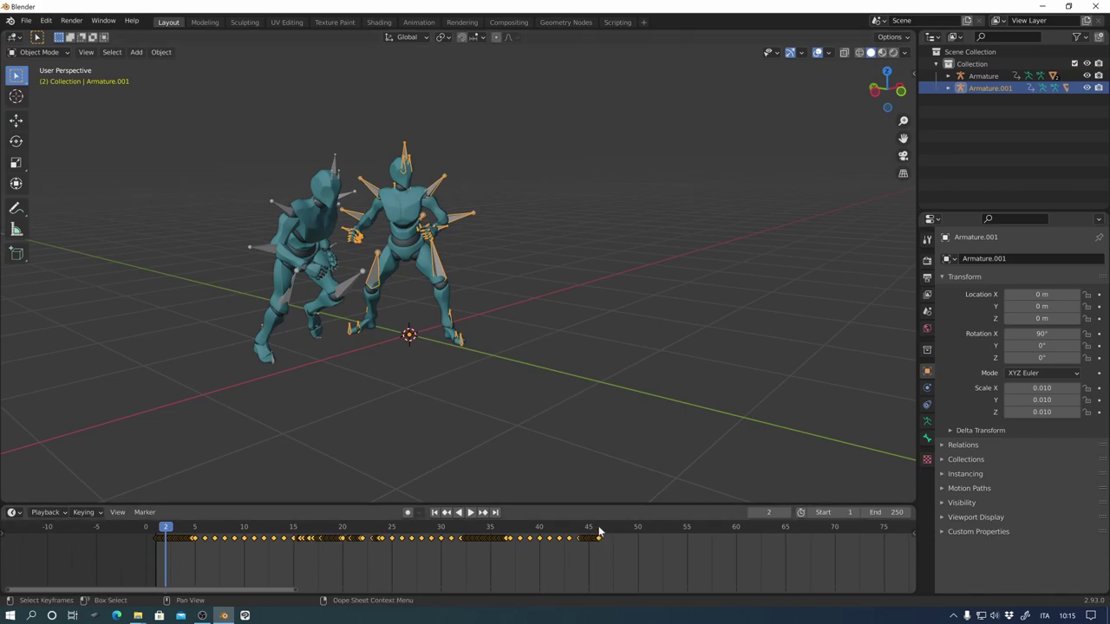
{"action": "left_click", "coordinate": [355, 279]}
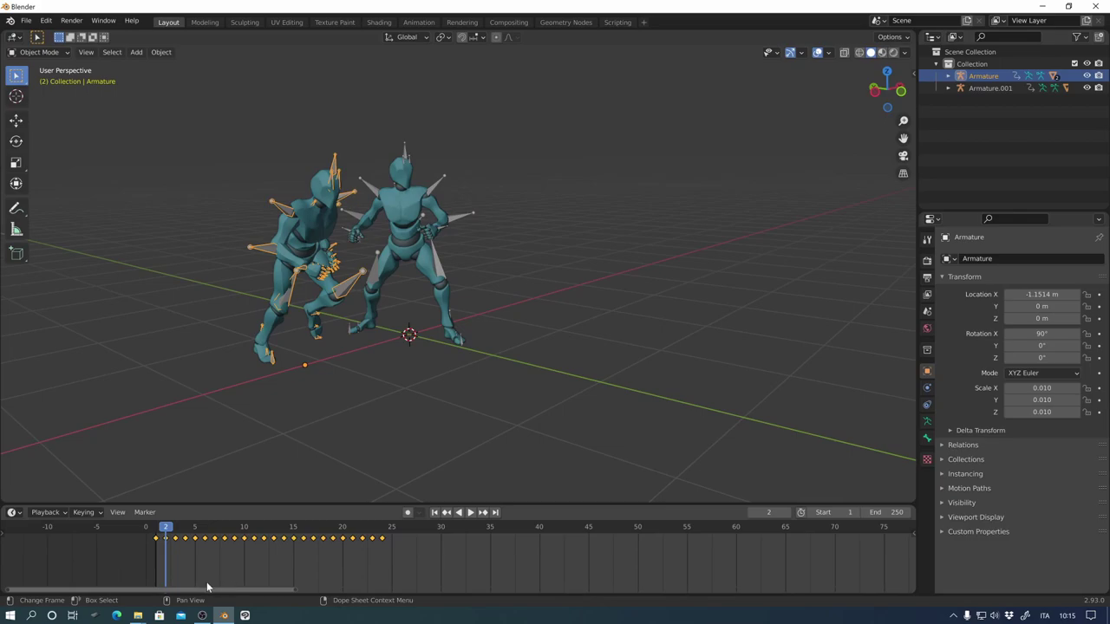
{"action": "key", "text": "space"}
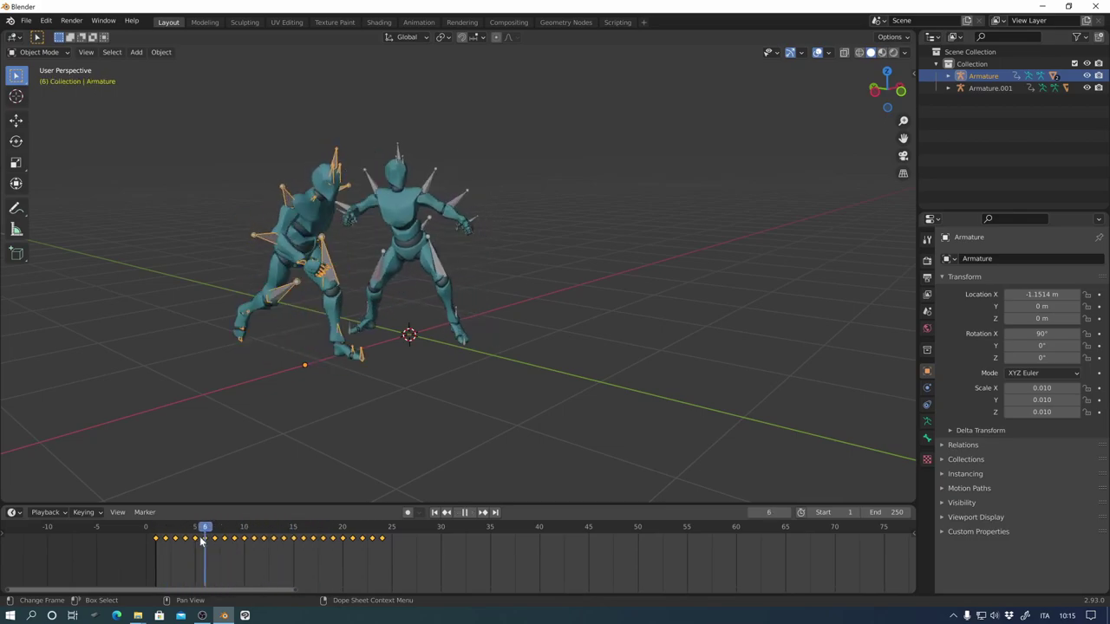
{"action": "left_click", "coordinate": [157, 543]}
{"action": "middle_click_drag", "start_coordinate": [502, 399], "coordinate": [523, 408]}
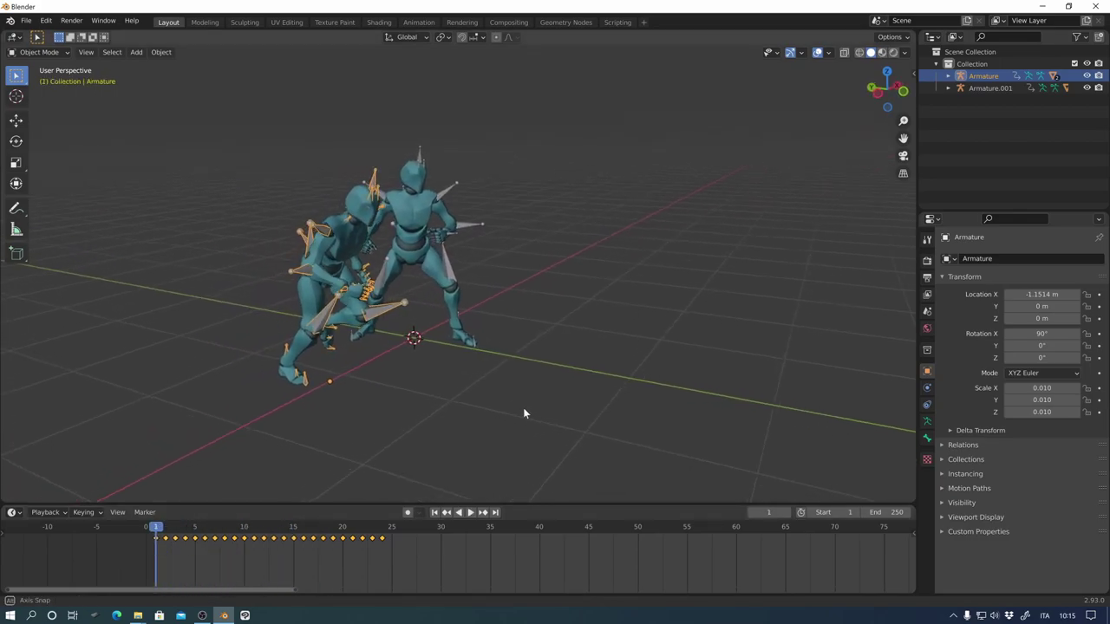
{"action": "key", "text": "Escape"}
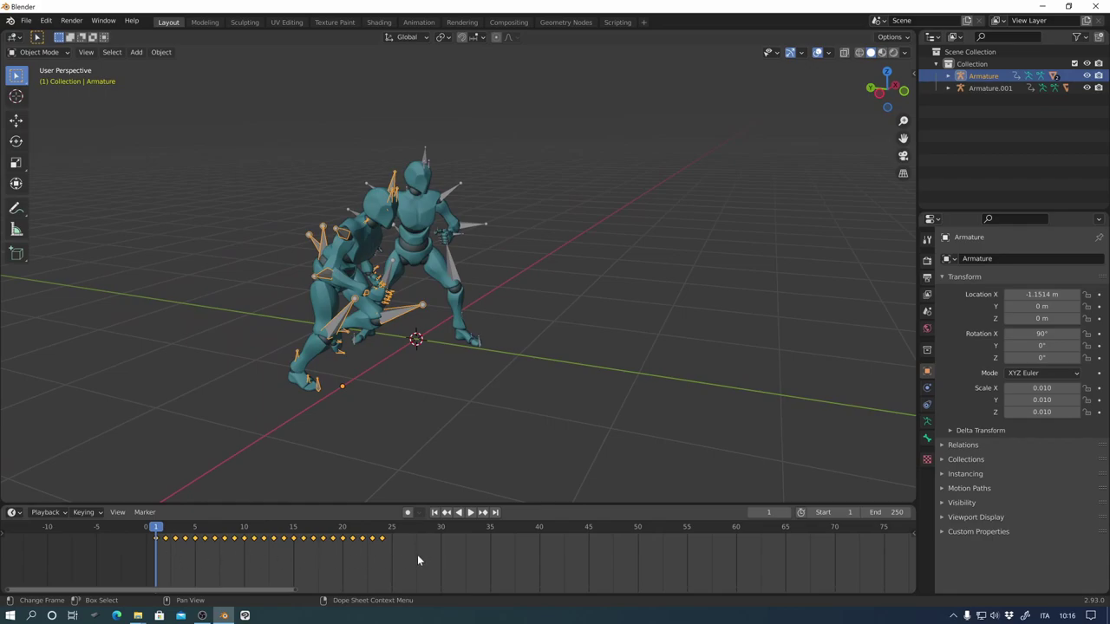
- Select only the first fighter's armature and box-select its keyframes from frame 1 to 24
{"action": "mouse_move", "coordinate": [566, 390]}
{"action": "middle_mouse_down"}
{"action": "mouse_move", "coordinate": [525, 376]}
{"action": "mouse_move", "coordinate": [465, 305]}
{"action": "middle_mouse_up"}
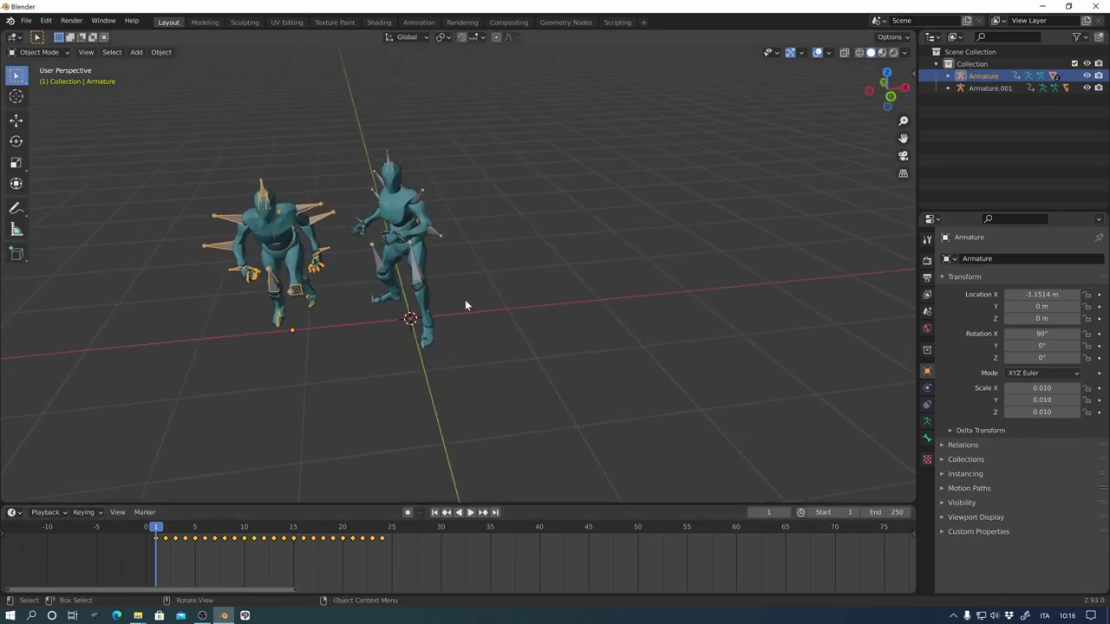
{"action": "mouse_move", "coordinate": [540, 390]}
{"action": "middle_mouse_down"}
{"action": "mouse_move", "coordinate": [615, 379]}
{"action": "mouse_move", "coordinate": [438, 326]}
{"action": "middle_mouse_up"}
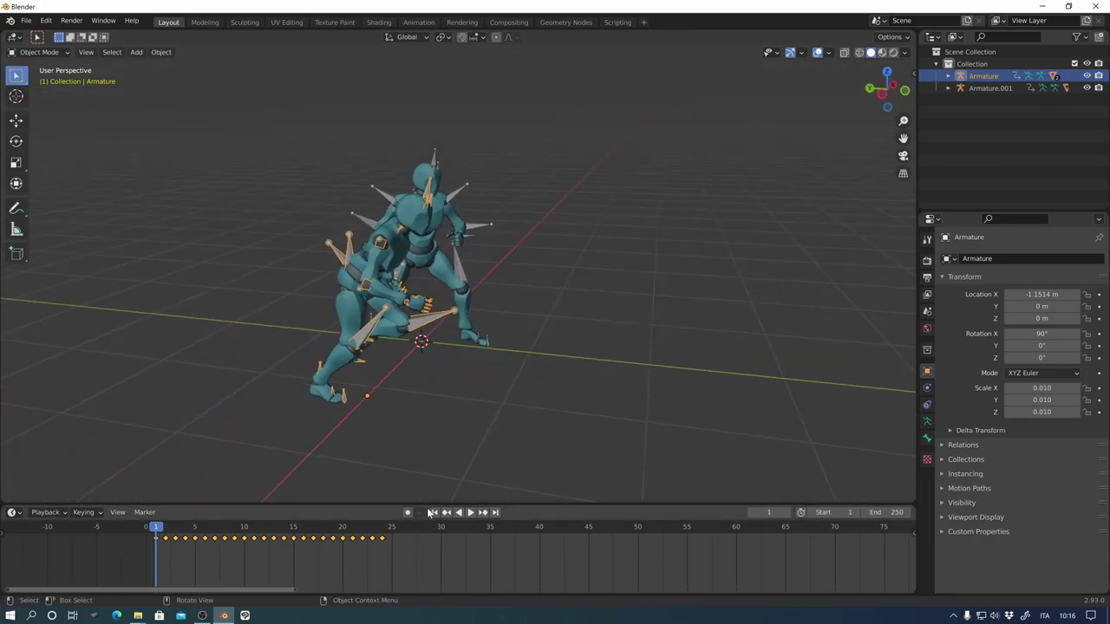
{"action": "key", "text": "alt+a"}
{"action": "left_click", "coordinate": [436, 322]}
{"action": "left_click", "coordinate": [179, 567]}
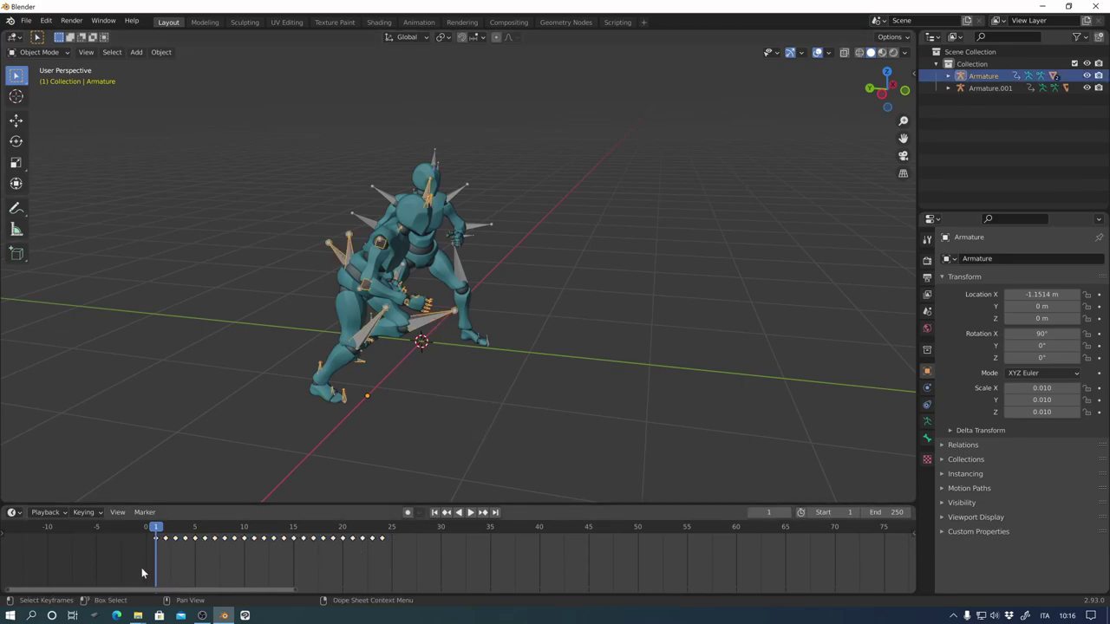
{"action": "left_click_drag", "start_coordinate": [142, 567], "coordinate": [395, 541]}
- Duplicate the selected keyframes 24 frames later so they repeat from frame 25
{"action": "key", "text": "g"}
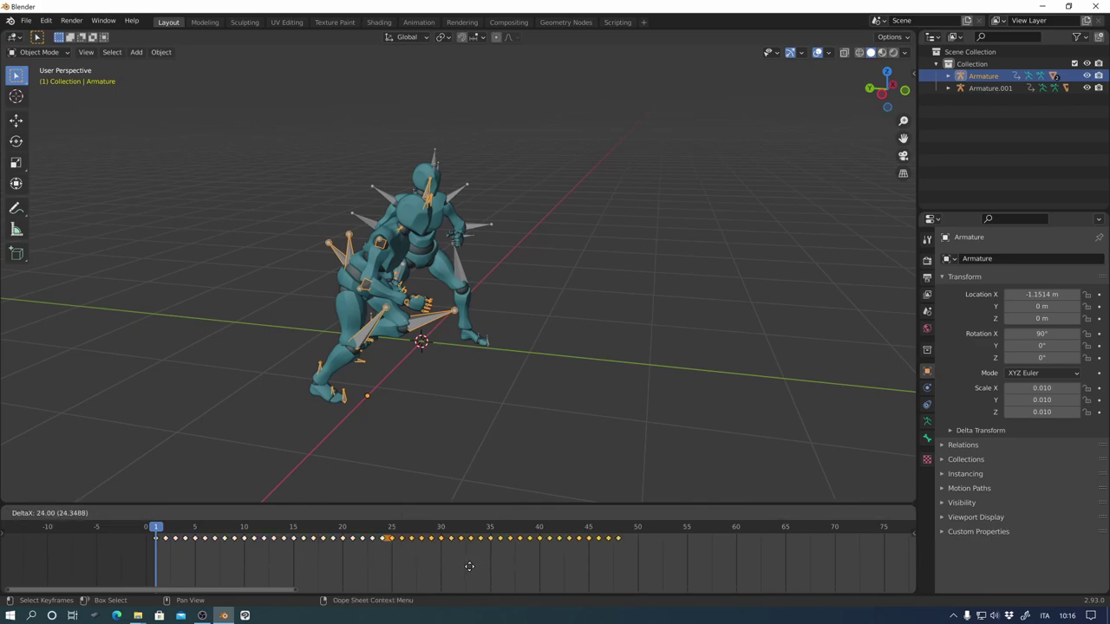
{"action": "left_click", "coordinate": [460, 568]}
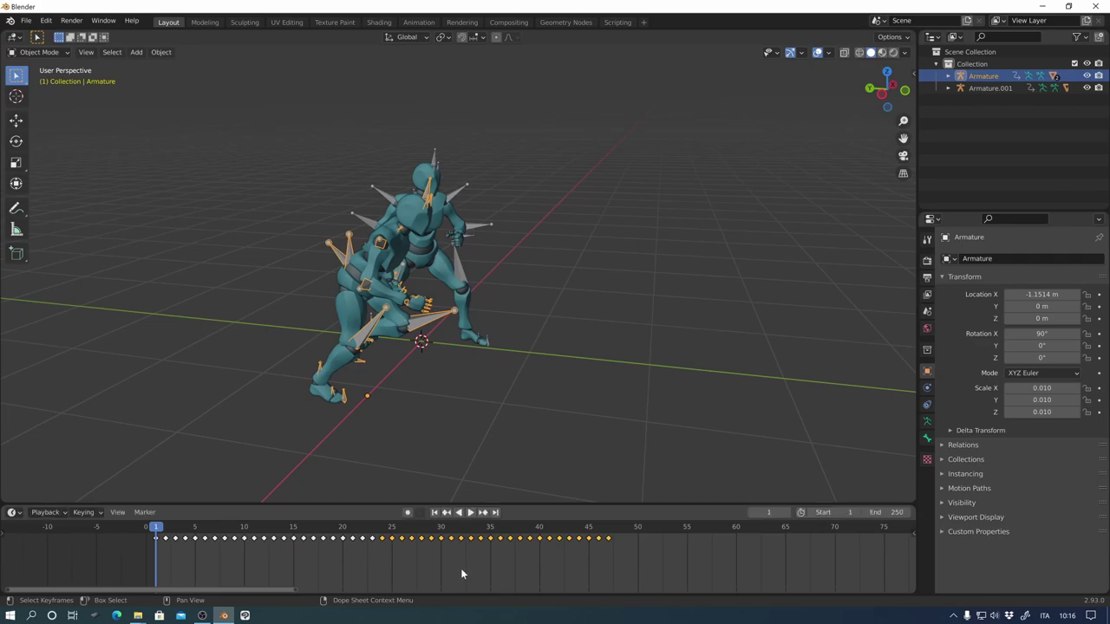
{"action": "key", "text": "space"}
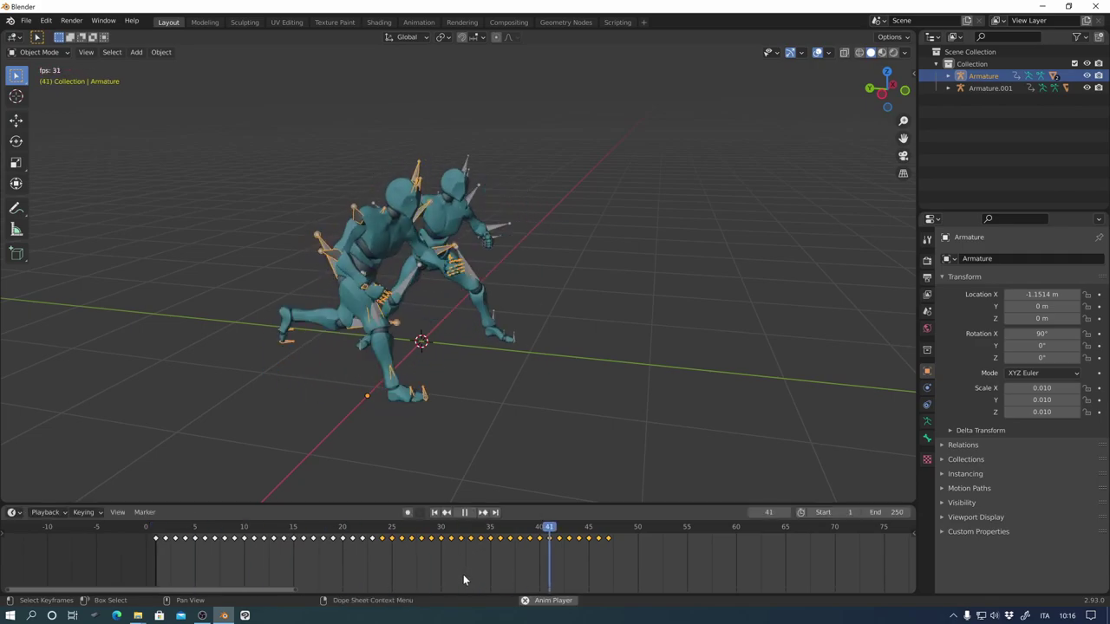
{"action": "key", "text": "space"}
{"action": "middle_click_drag", "start_coordinate": [530, 570], "coordinate": [349, 571]}
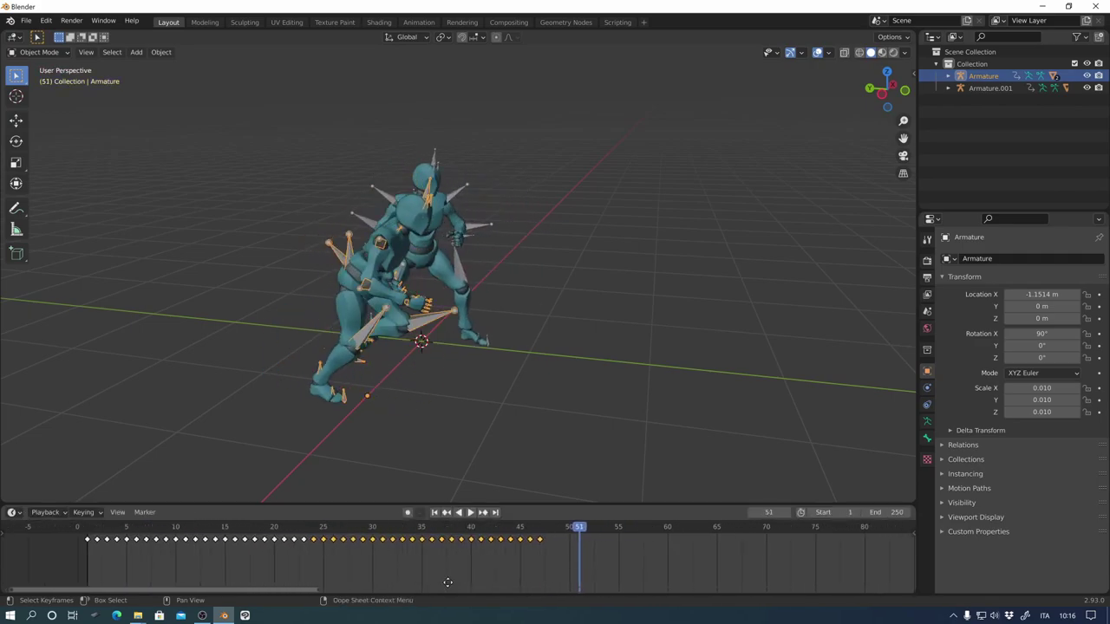
- Select the second fighter's armature and copy all of its keyframes
{"action": "left_click", "coordinate": [476, 231]}
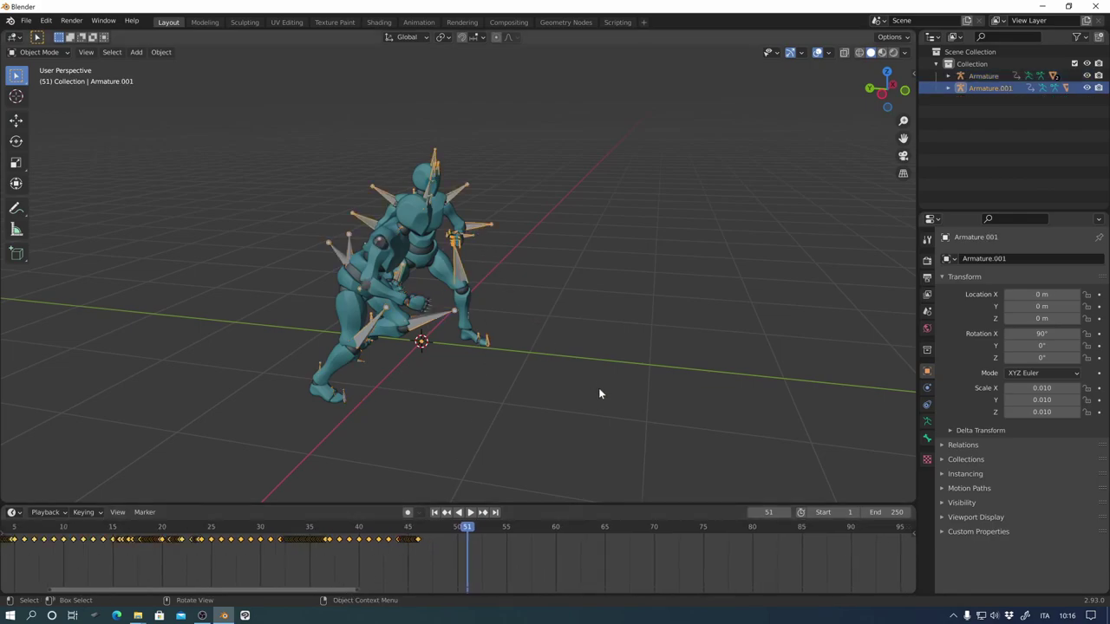
{"action": "middle_click_drag", "start_coordinate": [598, 390], "coordinate": [448, 454]}
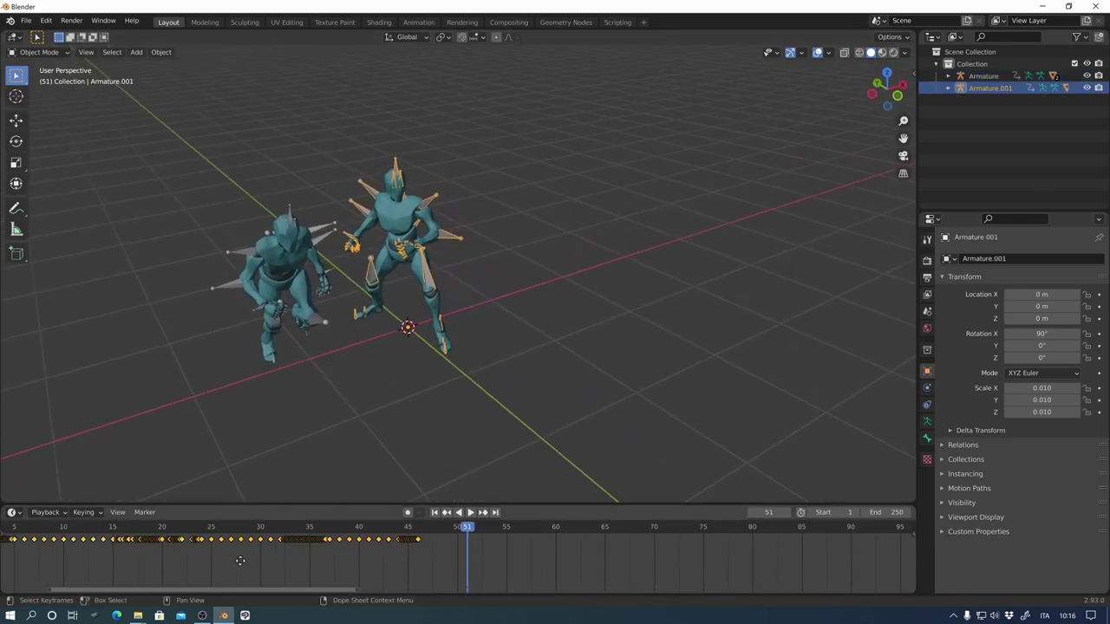
{"action": "middle_click_drag", "start_coordinate": [235, 562], "coordinate": [395, 575]}
{"action": "mouse_move", "coordinate": [104, 572]}
{"action": "left_mouse_down"}
{"action": "mouse_move", "coordinate": [417, 540]}
{"action": "mouse_move", "coordinate": [568, 539]}
{"action": "left_mouse_up"}
{"action": "key", "text": "ctrl"}
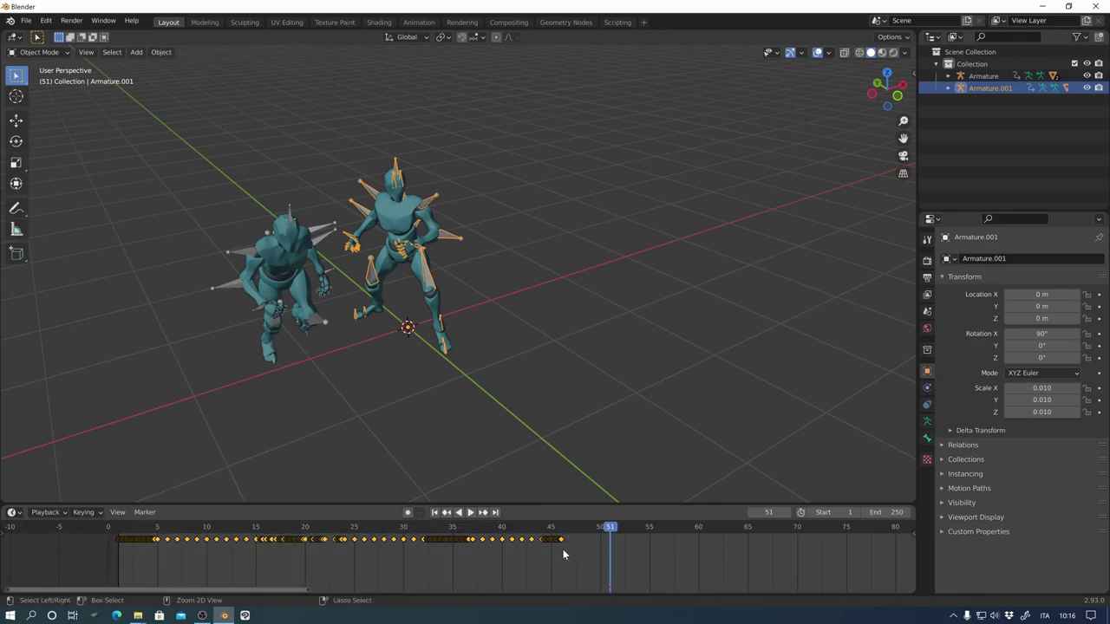
- Select the first fighter's armature and paste the copied keyframes after frame 48
{"action": "left_click", "coordinate": [316, 321]}
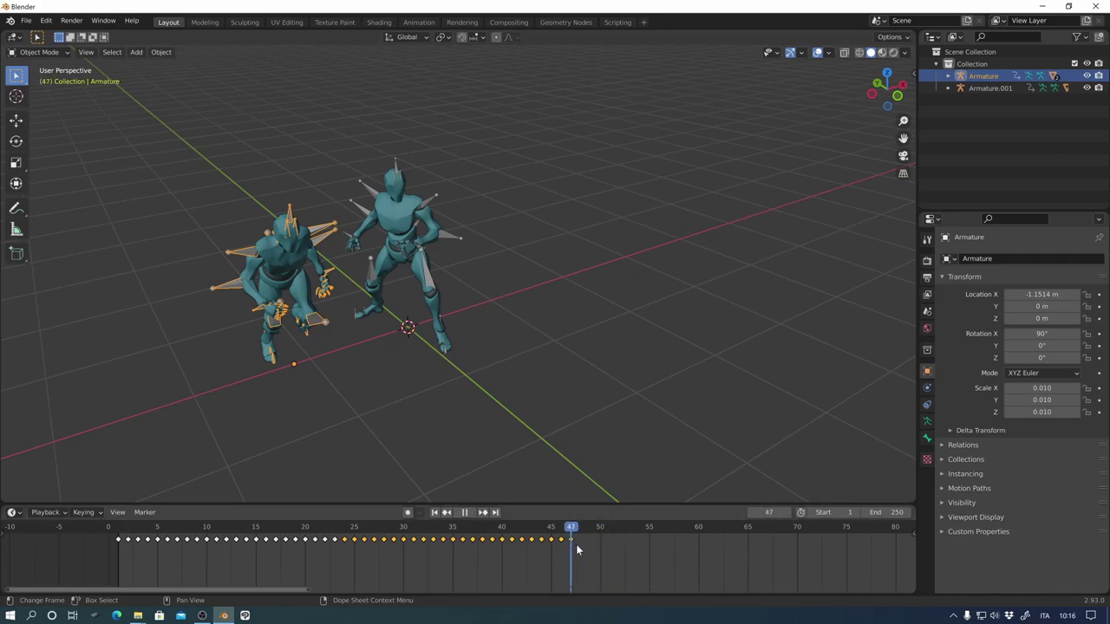
{"action": "key", "text": "space"}
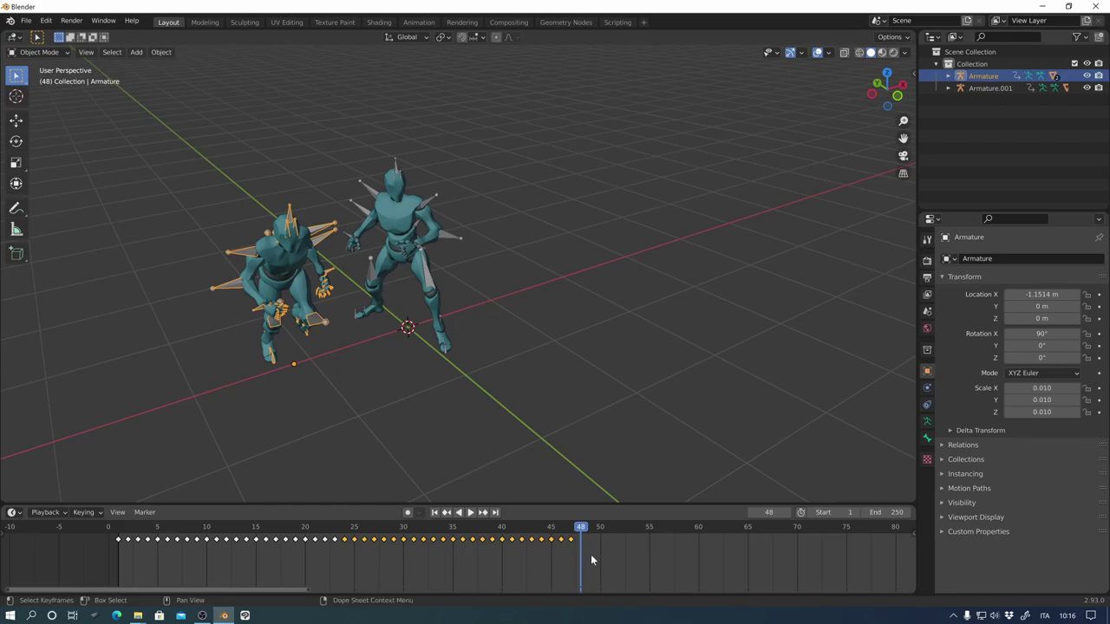
{"action": "key", "text": "ctrl+v"}
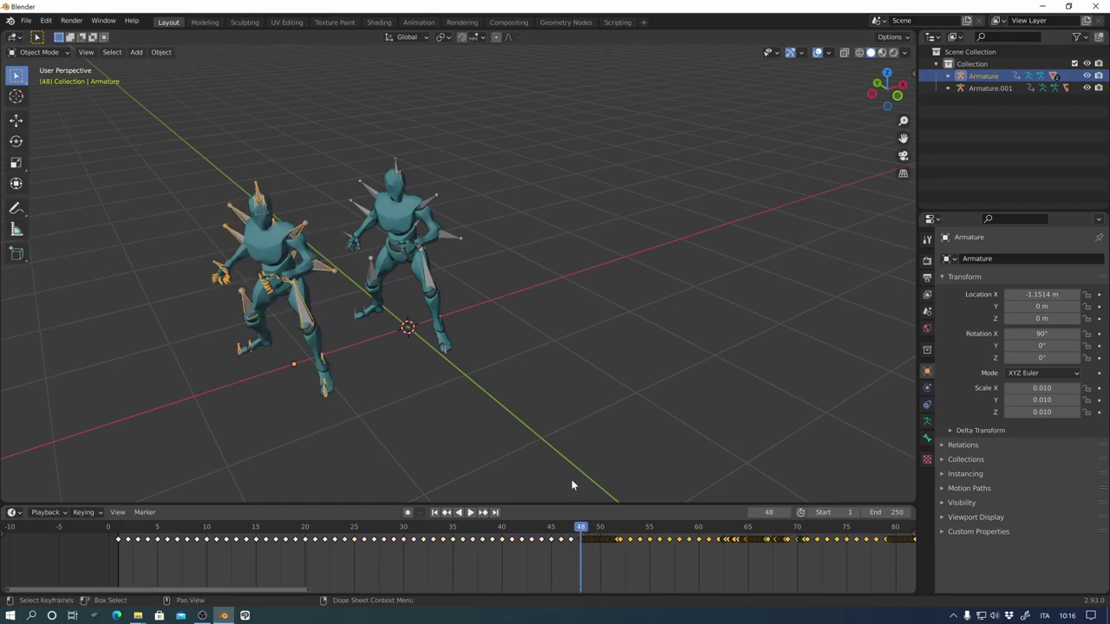
{"action": "scroll", "coordinate": [495, 351], "scroll_direction": "down", "scroll_amount": 3}
- Play the combined animation from near the start, stopping at frame 91
{"action": "mouse_move", "coordinate": [465, 365]}
{"action": "middle_mouse_down"}
{"action": "mouse_move", "coordinate": [480, 367]}
{"action": "mouse_move", "coordinate": [470, 335]}
{"action": "middle_mouse_up"}
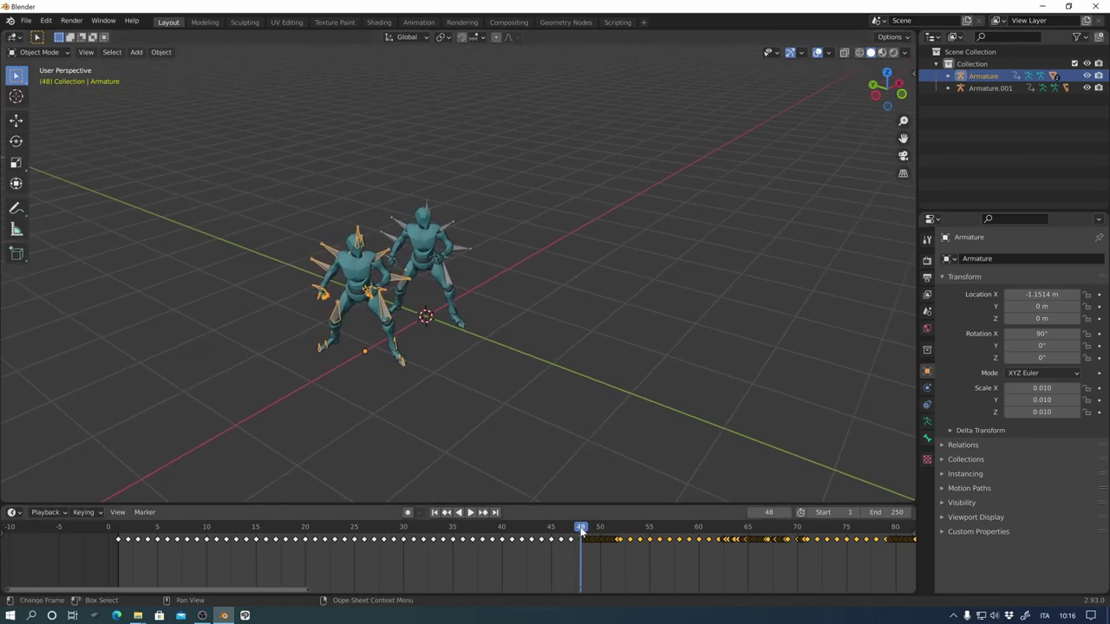
{"action": "key", "text": "space"}
{"action": "left_click_drag", "start_coordinate": [580, 528], "coordinate": [118, 536]}
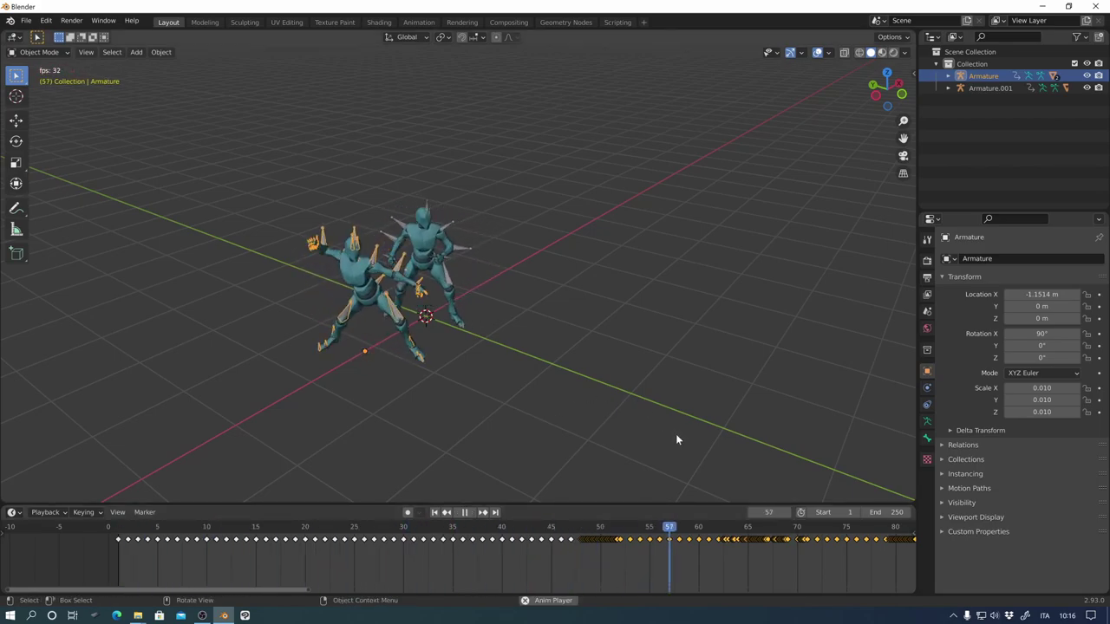
{"action": "key", "text": "space"}
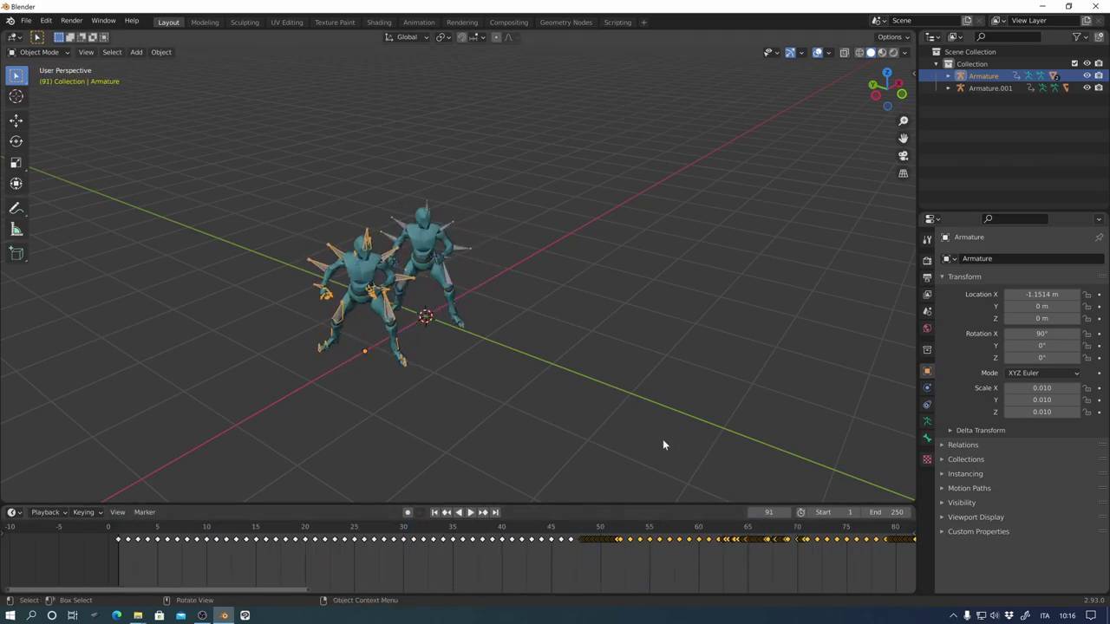
{"action": "middle_click_drag", "start_coordinate": [662, 439], "coordinate": [482, 236]}
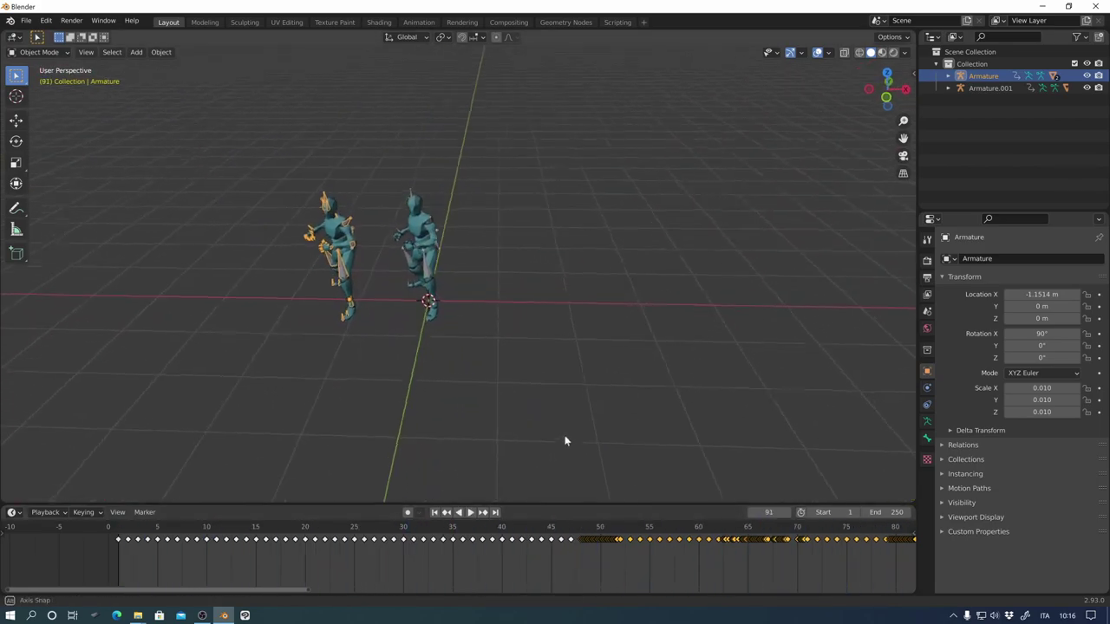
- Delete the second fighter, Armature.001, from the scene
{"action": "left_click_drag", "start_coordinate": [492, 165], "coordinate": [407, 356]}
{"action": "key", "text": "x"}
{"action": "left_click", "coordinate": [409, 359]}
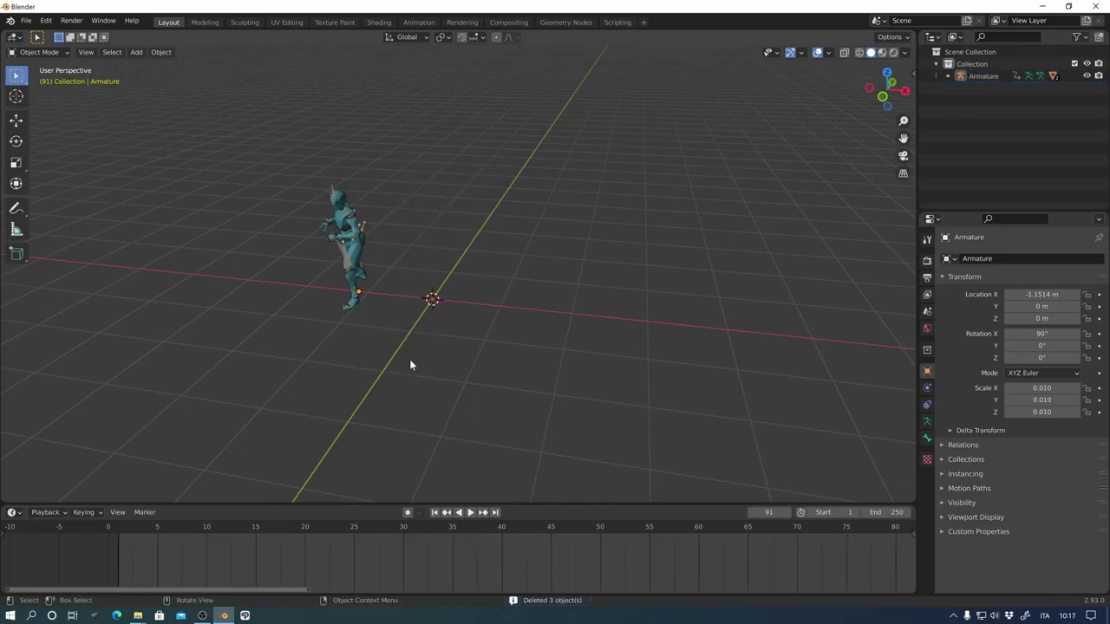
{"action": "mouse_move", "coordinate": [409, 359]}
{"action": "middle_mouse_down"}
{"action": "mouse_move", "coordinate": [376, 301]}
{"action": "mouse_move", "coordinate": [663, 433]}
{"action": "middle_mouse_up"}
- Select the remaining Armature and play its animation, stopping at frame 75
{"action": "left_click", "coordinate": [377, 301]}
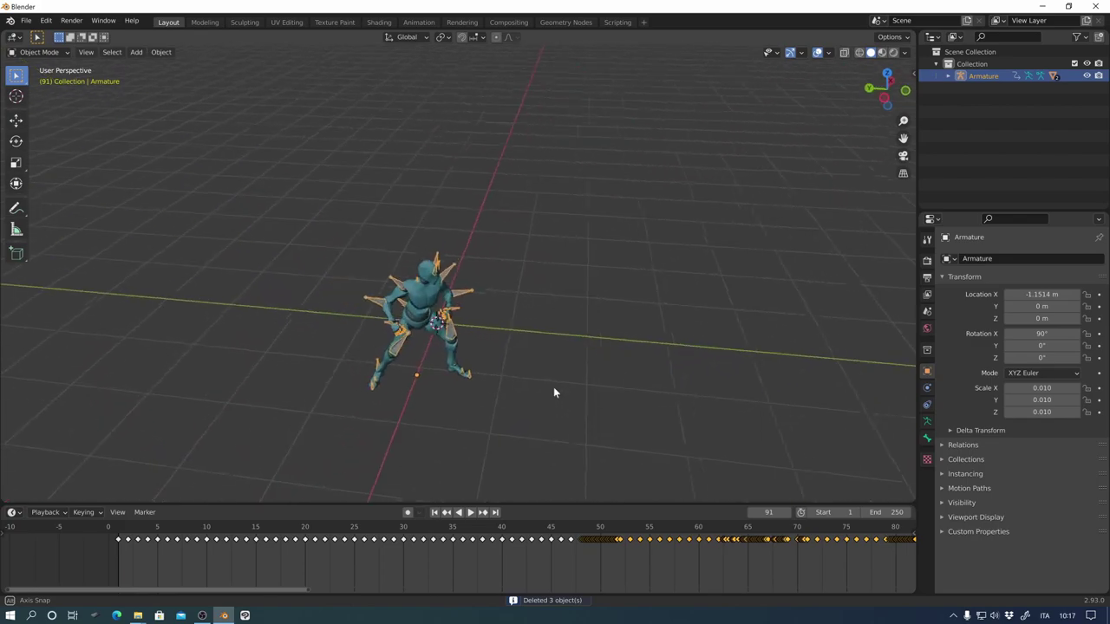
{"action": "key", "text": "space"}
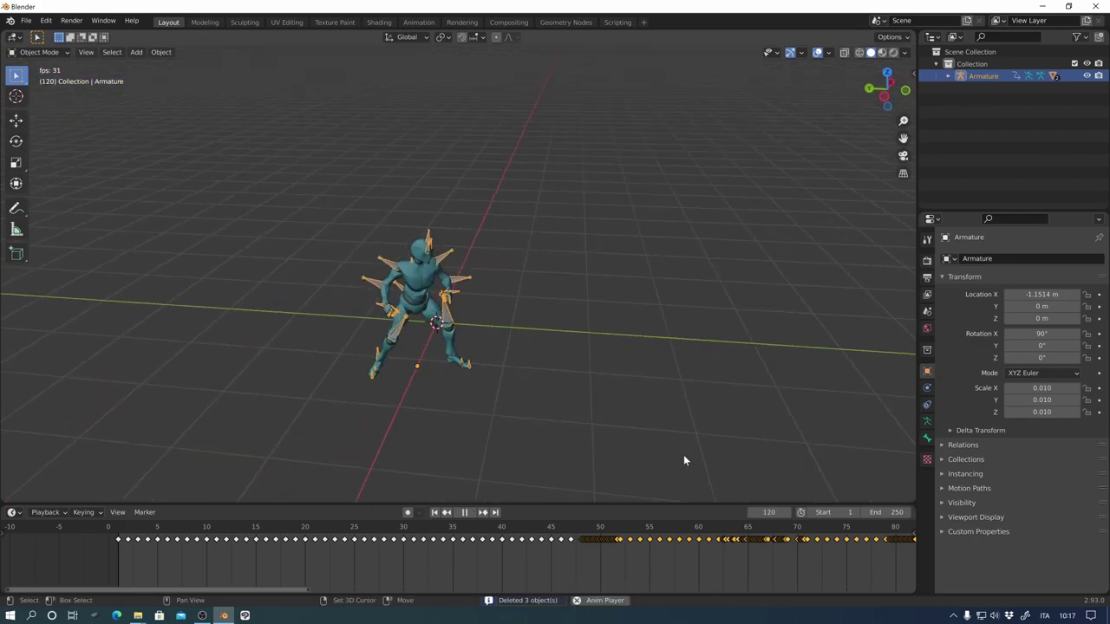
{"action": "key", "text": "shift+Left"}
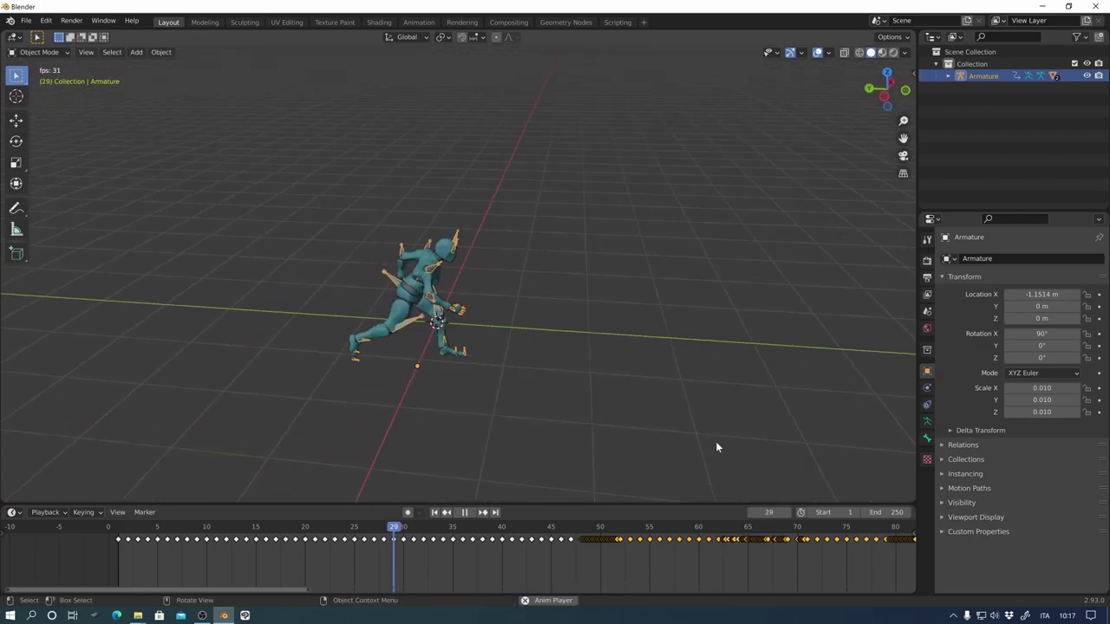
{"action": "key", "text": "space"}
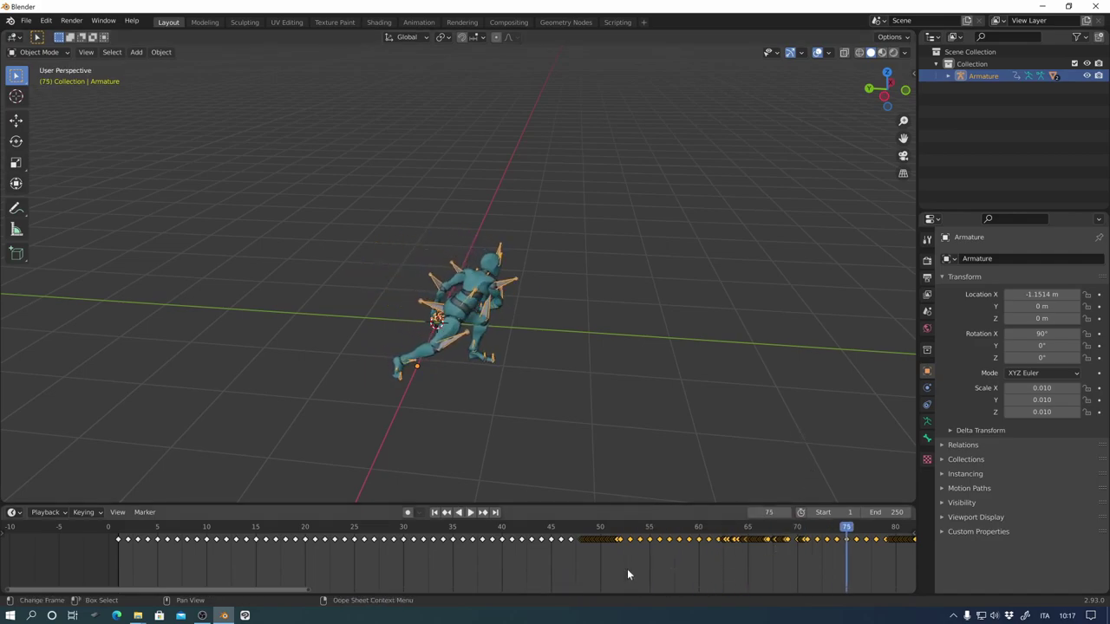
{"action": "left_click_drag", "start_coordinate": [303, 592], "coordinate": [398, 592]}
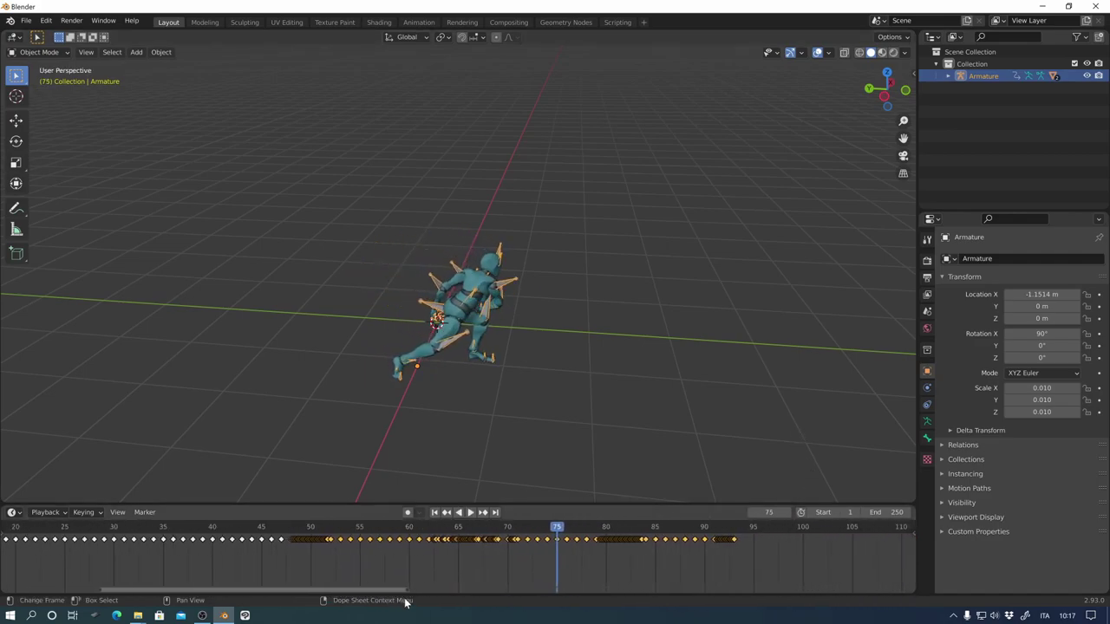
- Scrub the poses around frame 75, paste the copied keyframes at frame 94, and play backwards
{"action": "mouse_move", "coordinate": [551, 528]}
{"action": "left_mouse_down"}
{"action": "mouse_move", "coordinate": [619, 541]}
{"action": "mouse_move", "coordinate": [455, 560]}
{"action": "mouse_move", "coordinate": [689, 555]}
{"action": "mouse_move", "coordinate": [548, 560]}
{"action": "mouse_move", "coordinate": [279, 539]}
{"action": "left_mouse_up"}
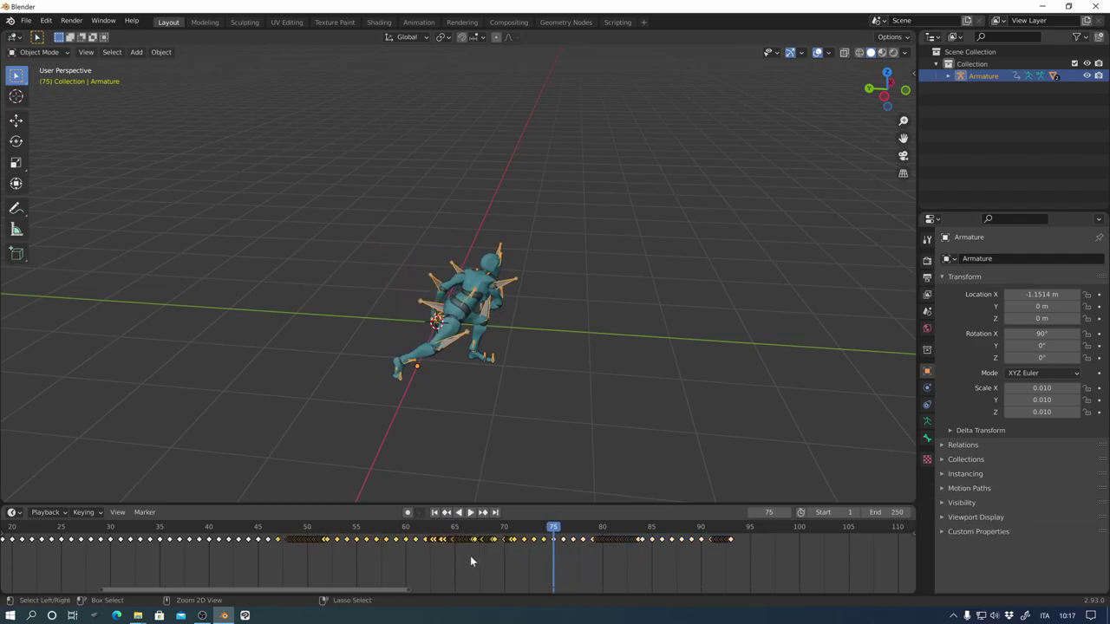
{"action": "key", "text": "space"}
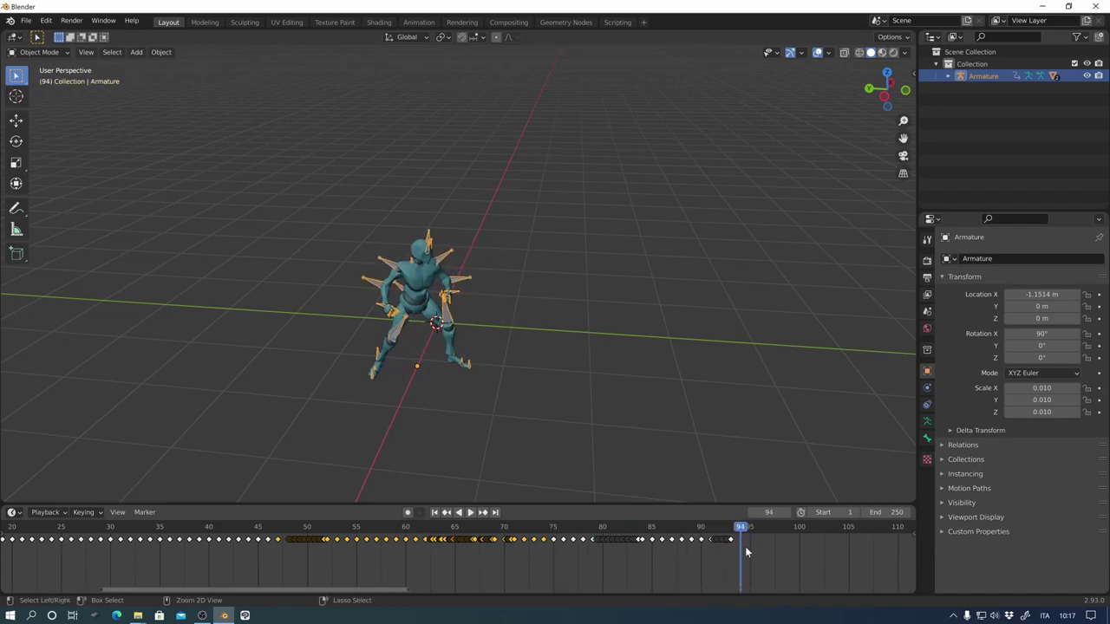
{"action": "key", "text": "ctrl+v"}
{"action": "key", "text": "ctrl+shift+space"}
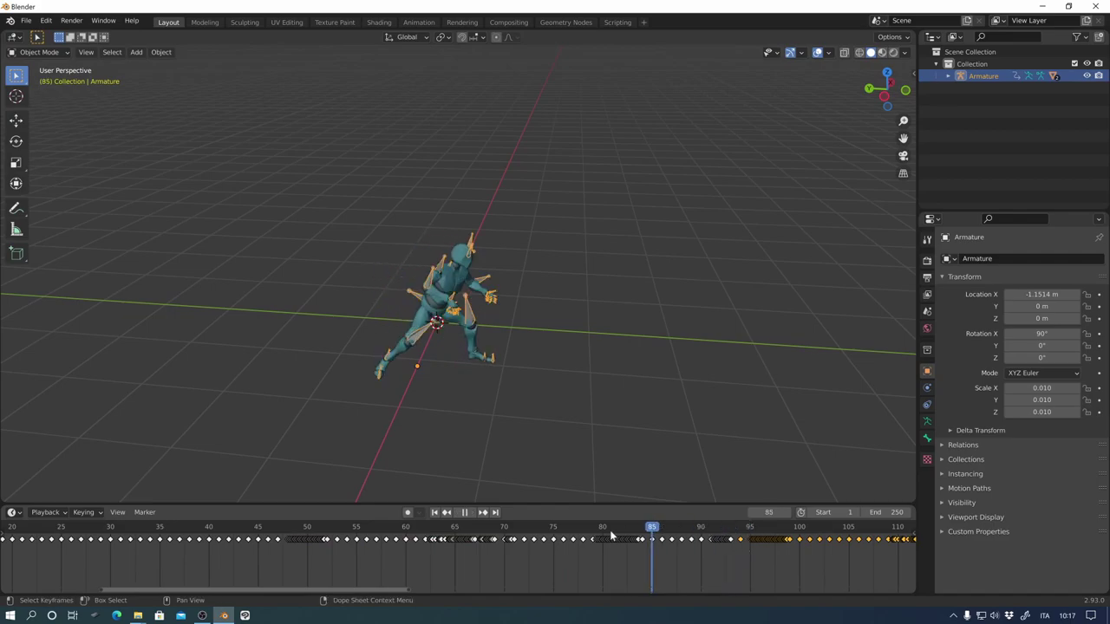
{"action": "left_click_drag", "start_coordinate": [342, 592], "coordinate": [235, 591]}
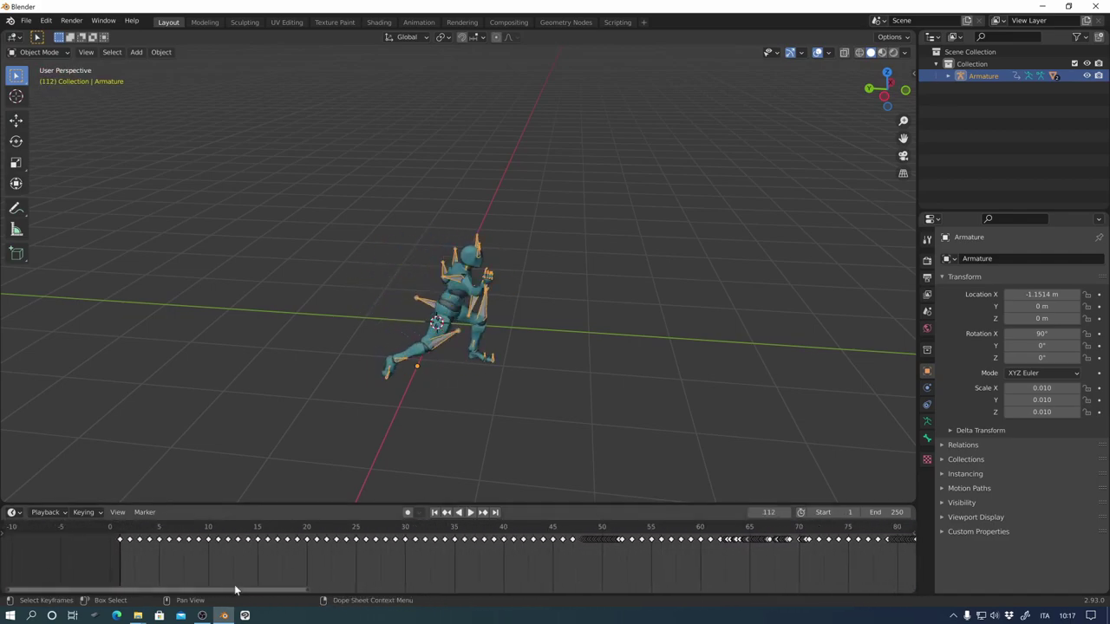
{"action": "left_click_drag", "start_coordinate": [116, 563], "coordinate": [351, 539]}
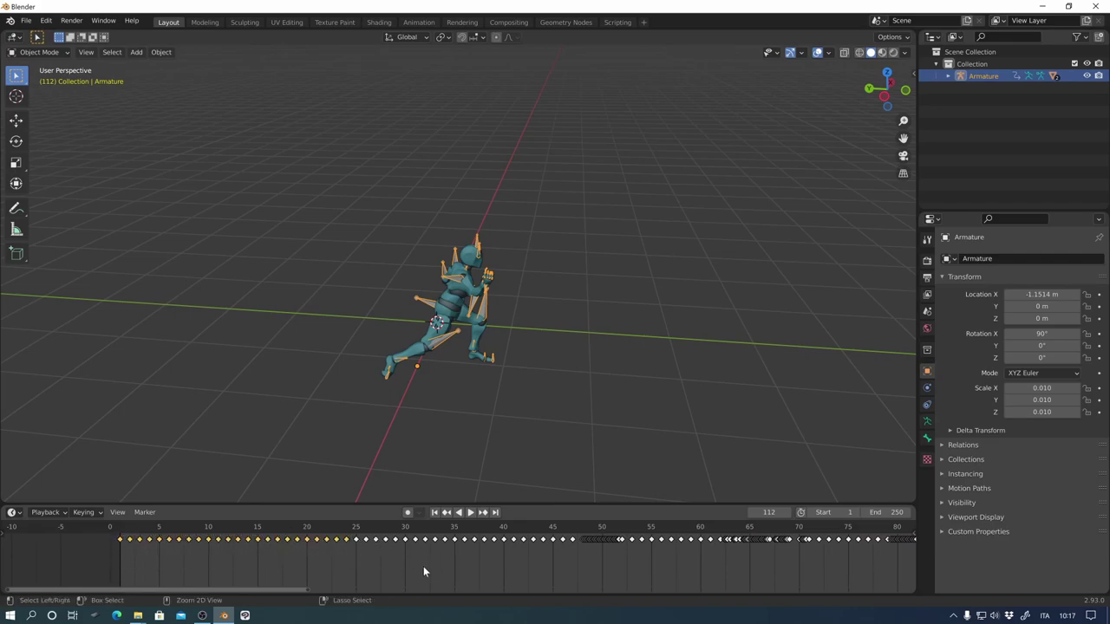
{"action": "left_click_drag", "start_coordinate": [305, 592], "coordinate": [647, 591]}
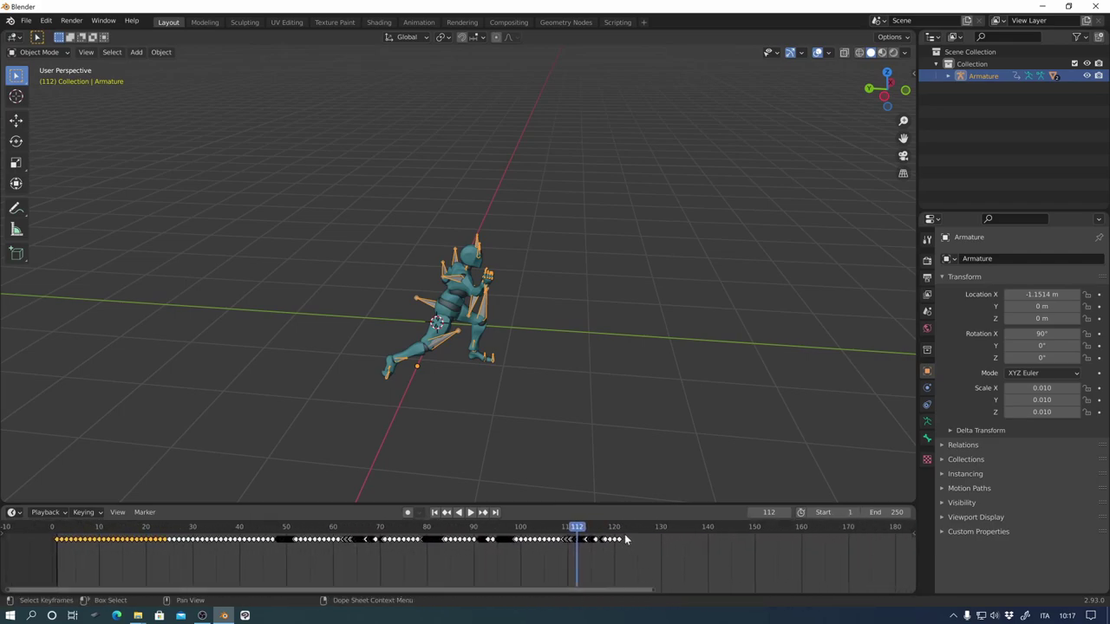
{"action": "left_click", "coordinate": [623, 527]}
{"action": "key", "text": "ctrl+v"}
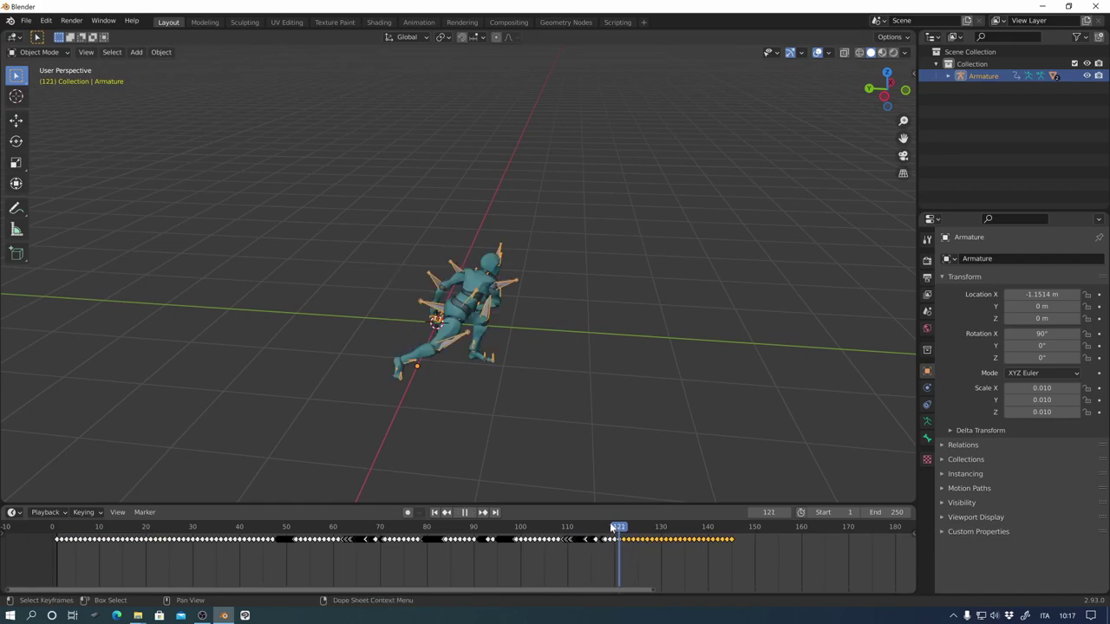
{"action": "left_click_drag", "start_coordinate": [641, 548], "coordinate": [87, 548]}
{"action": "key", "text": "space"}
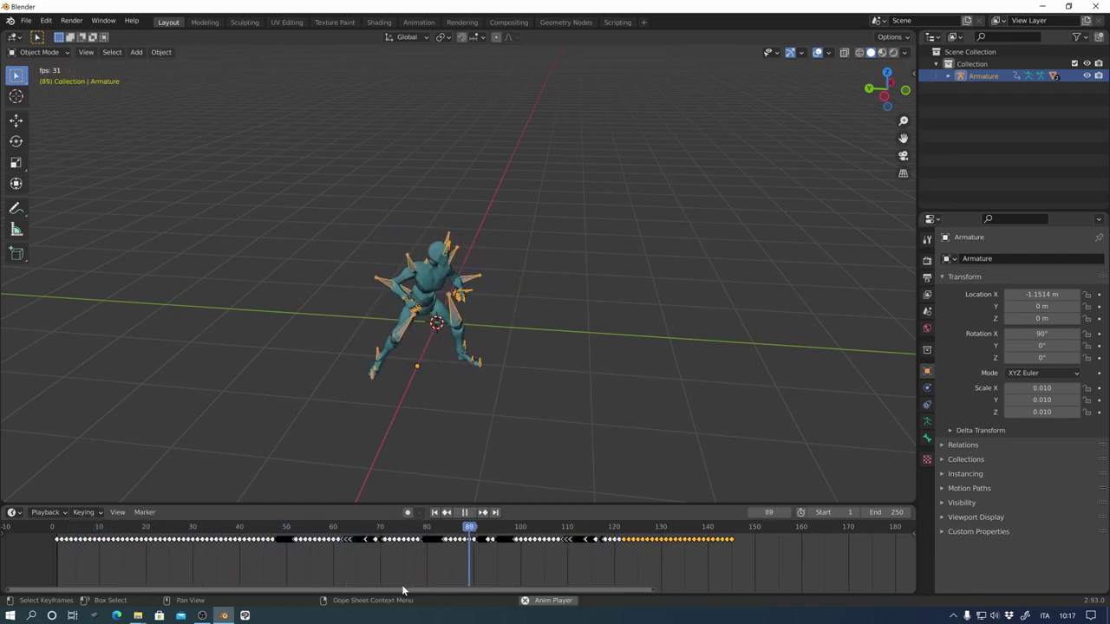
{"action": "key", "text": "space"}
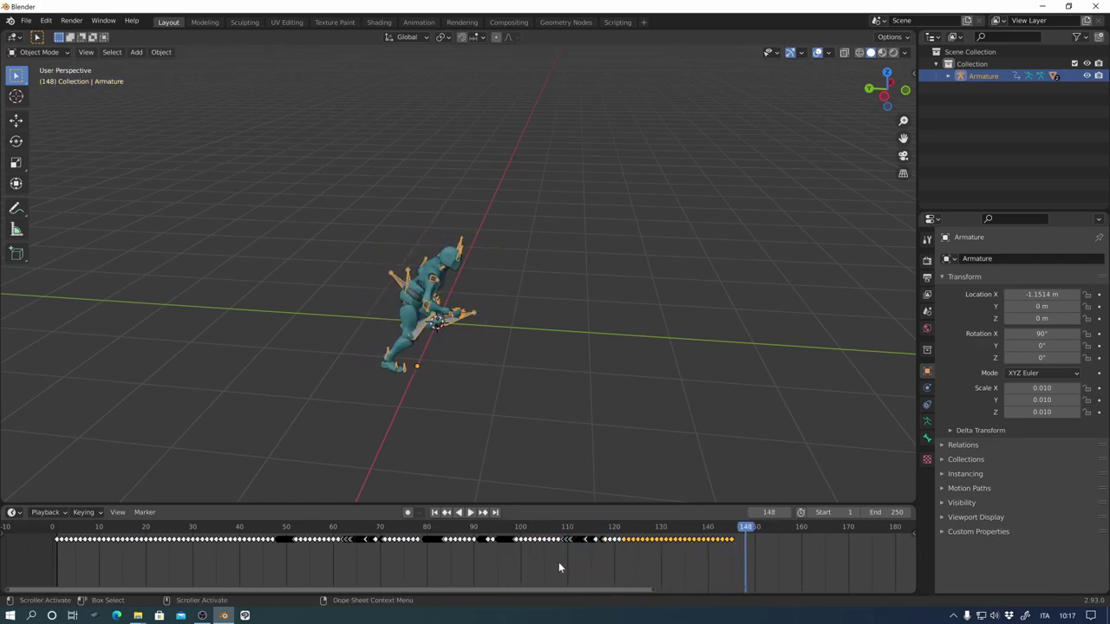
{"action": "left_click_drag", "start_coordinate": [746, 533], "coordinate": [400, 571]}
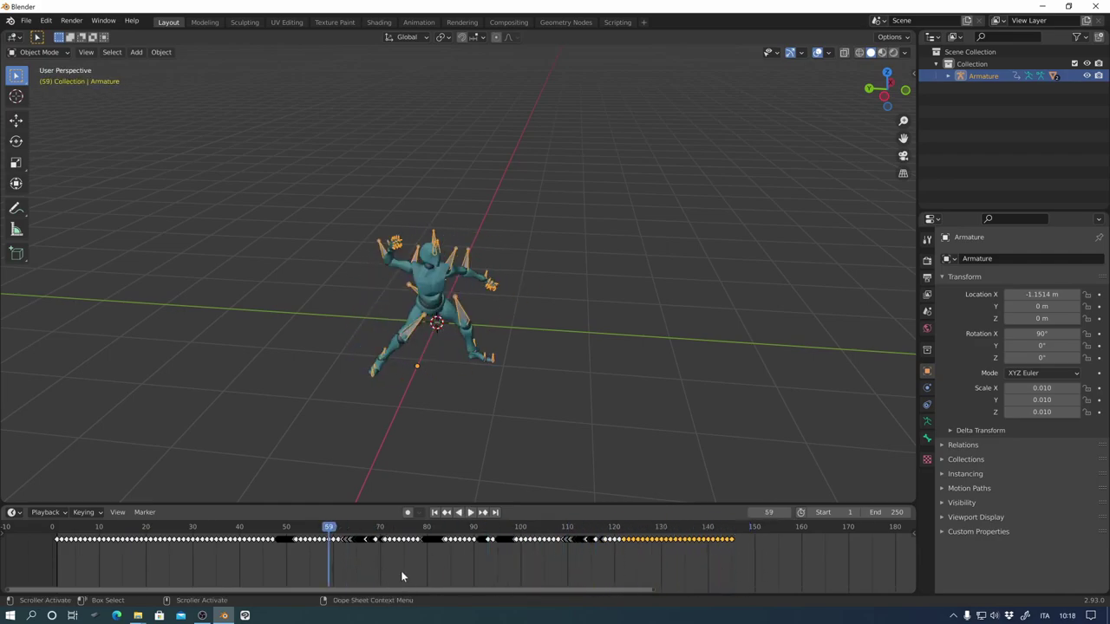
{"action": "key", "text": "space"}
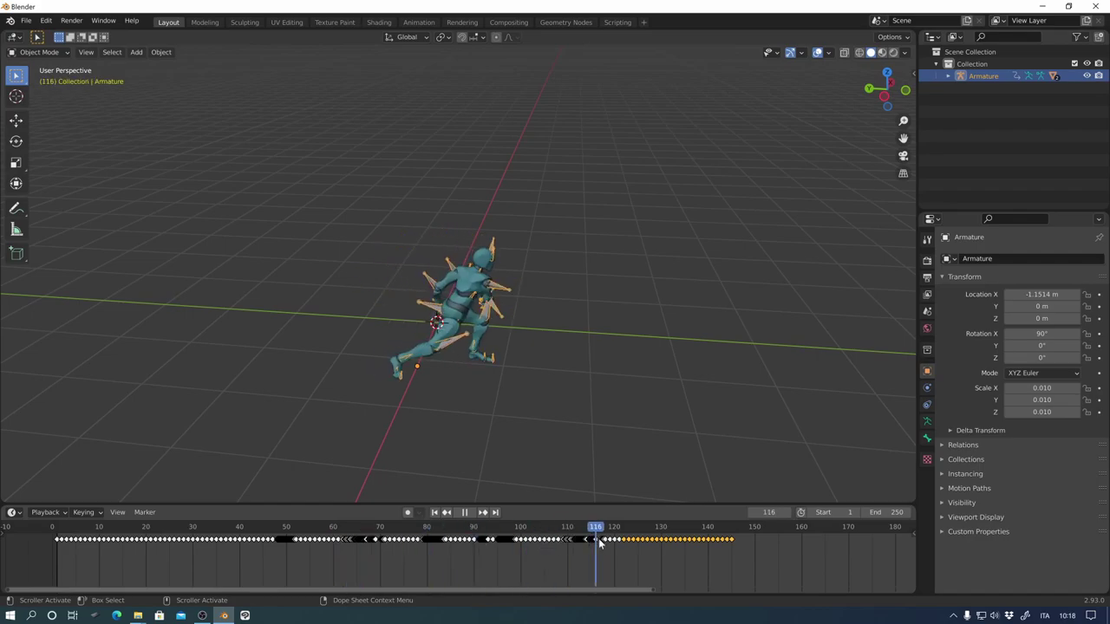
{"action": "left_click_drag", "start_coordinate": [629, 543], "coordinate": [622, 544]}
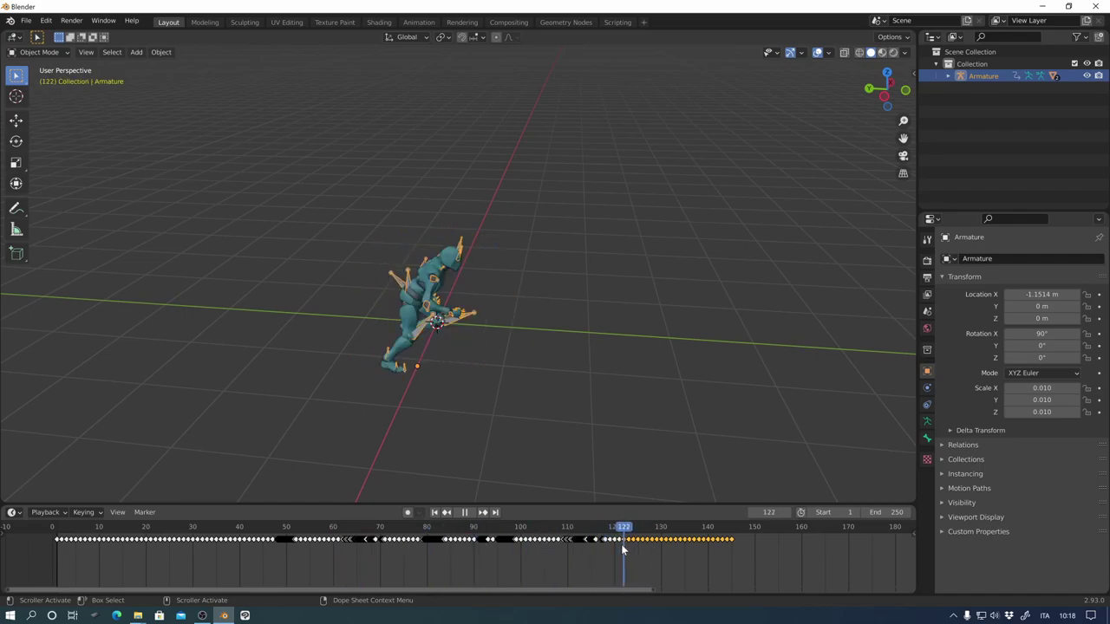
{"action": "key", "text": "space"}
{"action": "key", "text": "space"}
{"action": "left_click_drag", "start_coordinate": [632, 533], "coordinate": [612, 538]}
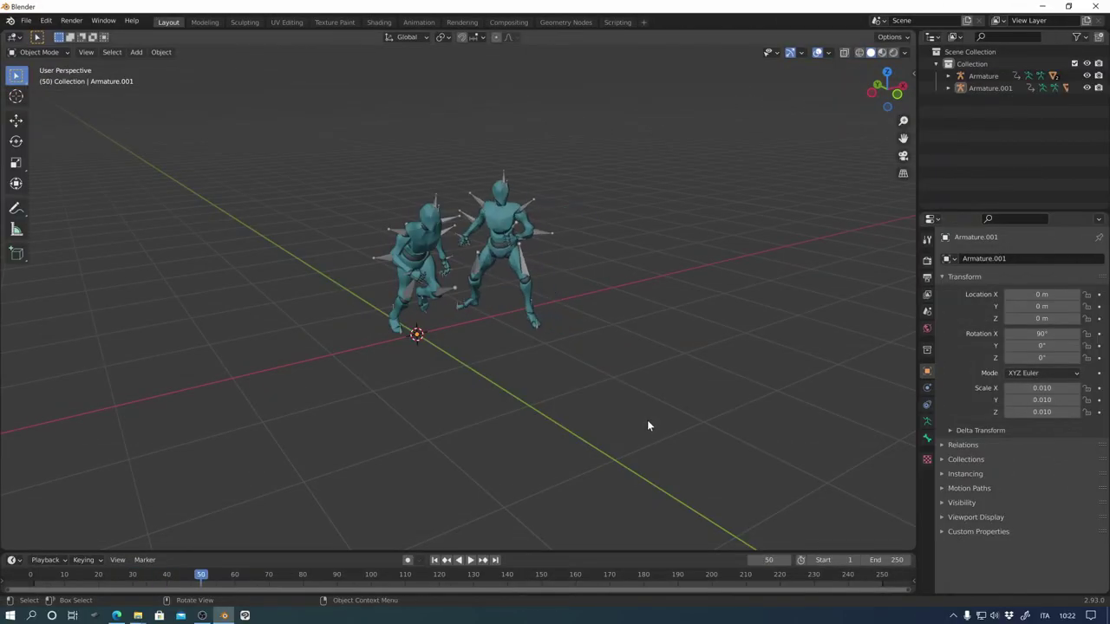
- Stop playback at frame 17, enlarge the timeline, and select the right-hand Armature
{"action": "left_click_drag", "start_coordinate": [200, 577], "coordinate": [74, 587]}
{"action": "key", "text": "space"}
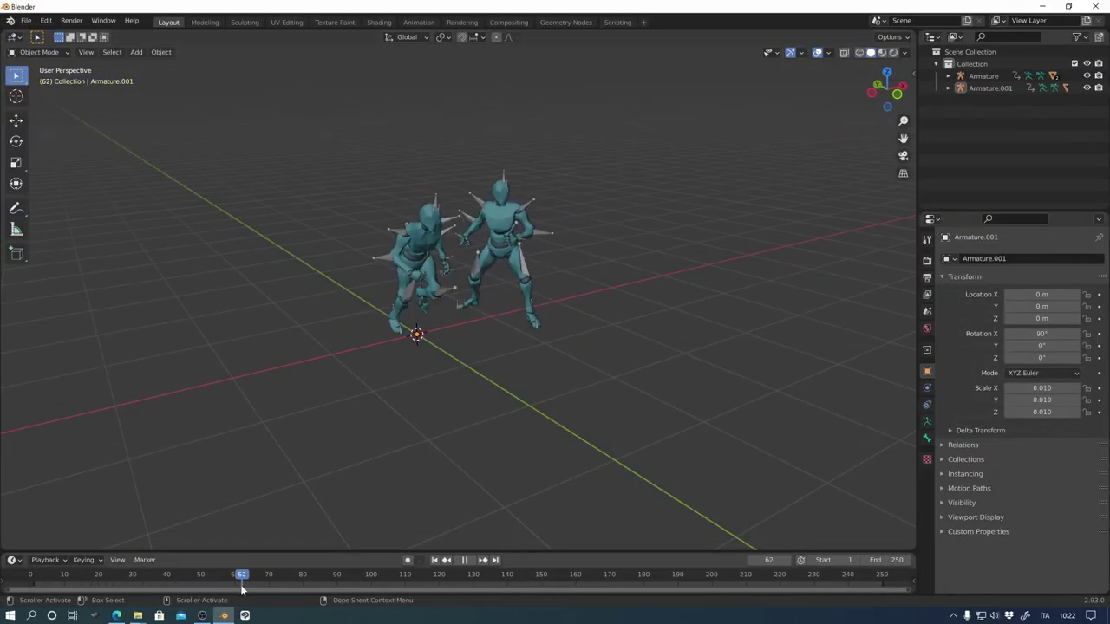
{"action": "left_click_drag", "start_coordinate": [347, 553], "coordinate": [364, 514]}
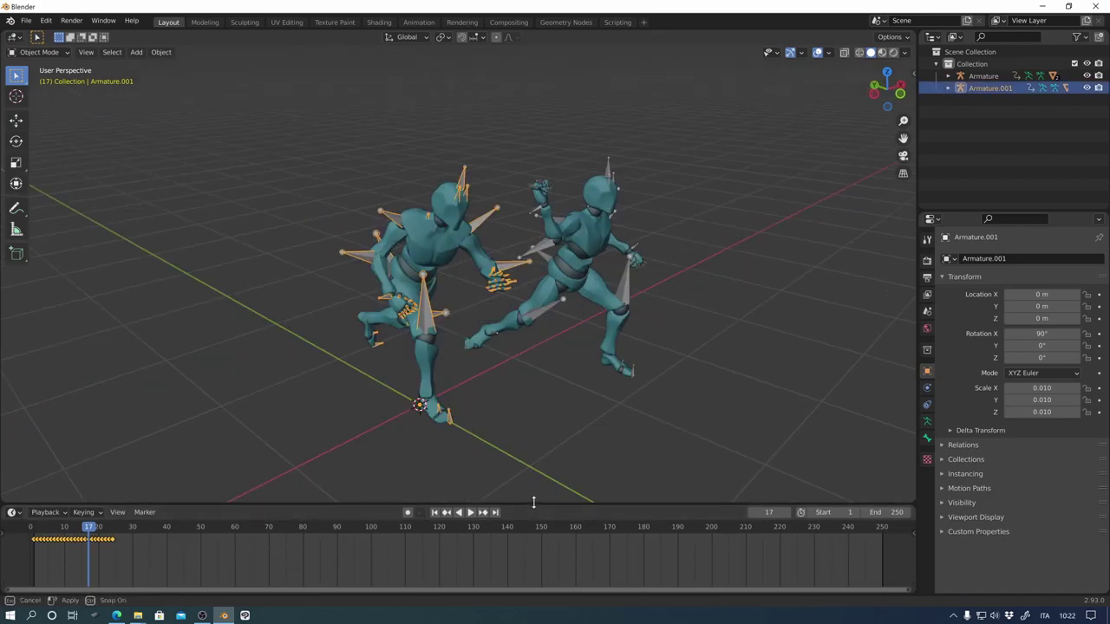
{"action": "left_click_drag", "start_coordinate": [532, 504], "coordinate": [529, 475]}
{"action": "left_click", "coordinate": [622, 269]}
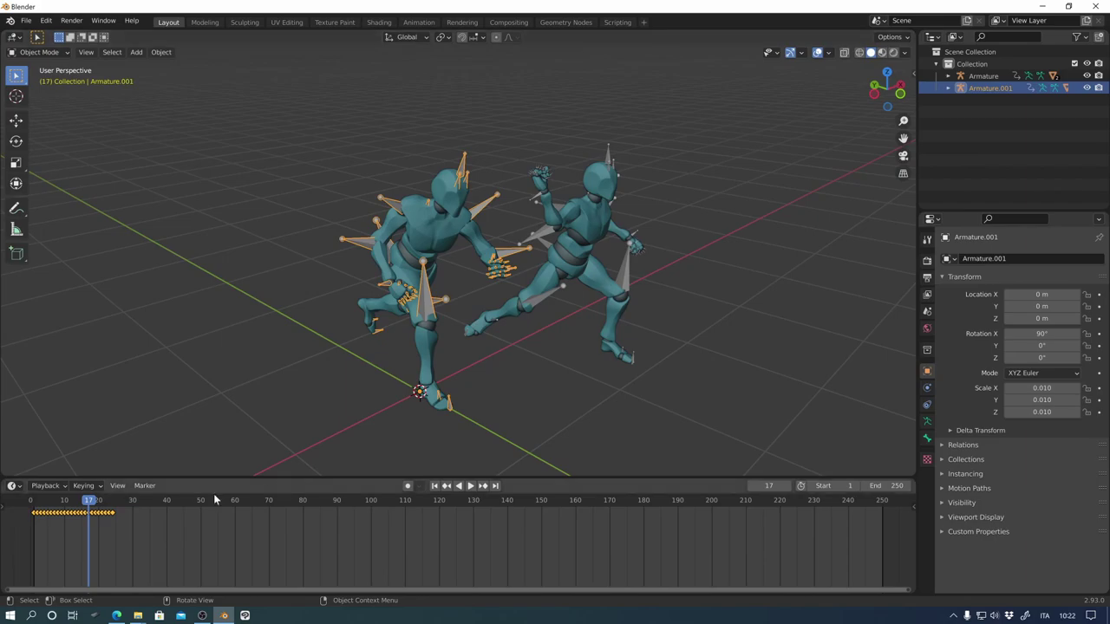
{"action": "left_click", "coordinate": [12, 486]}
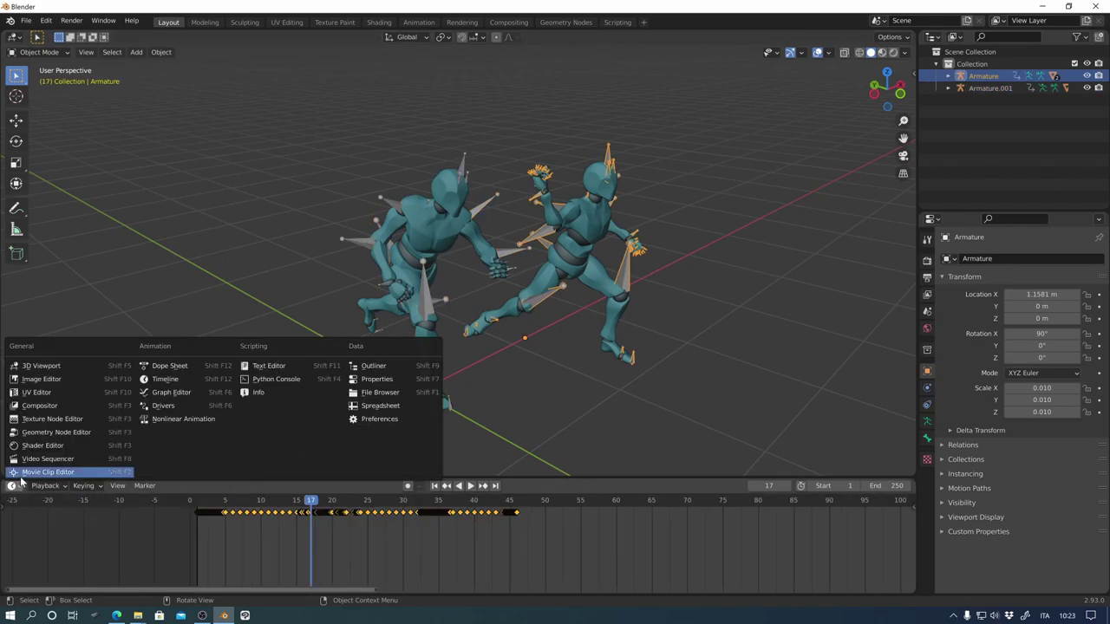
- Switch the timeline to Nonlinear Animation and push Armature.001's action down into an NLA strip
{"action": "left_click", "coordinate": [211, 419]}
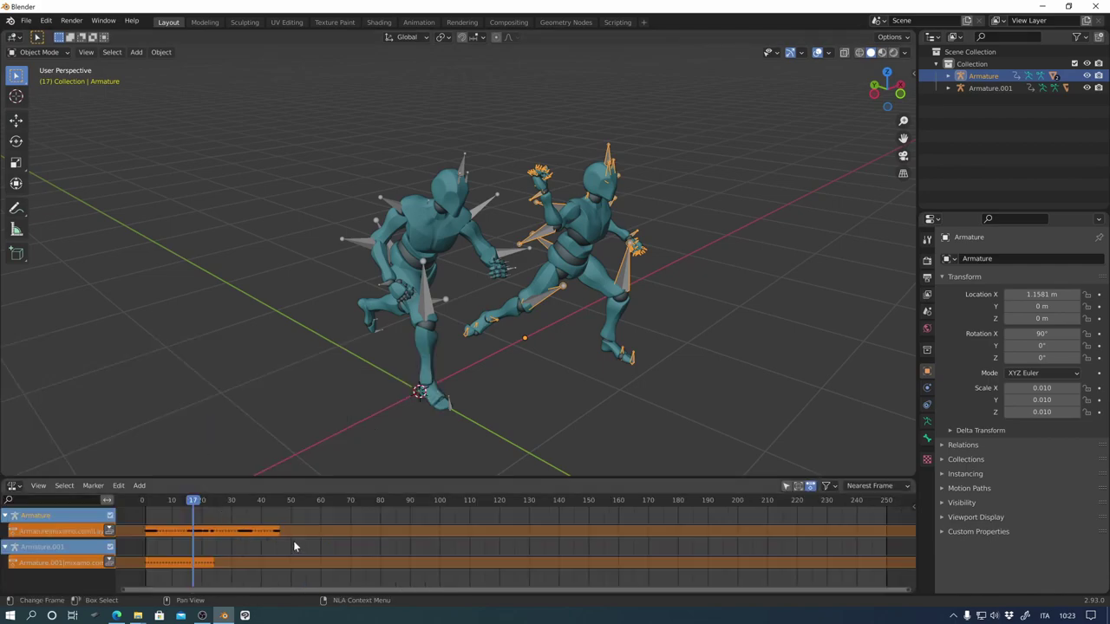
{"action": "left_click_drag", "start_coordinate": [275, 478], "coordinate": [289, 438]}
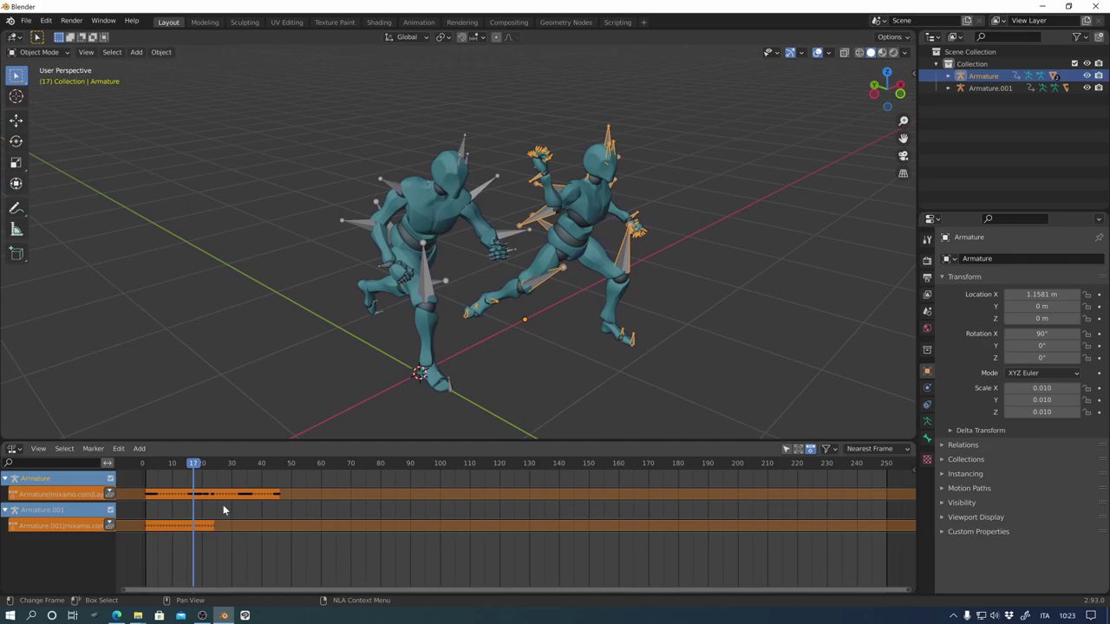
{"action": "left_click", "coordinate": [423, 293]}
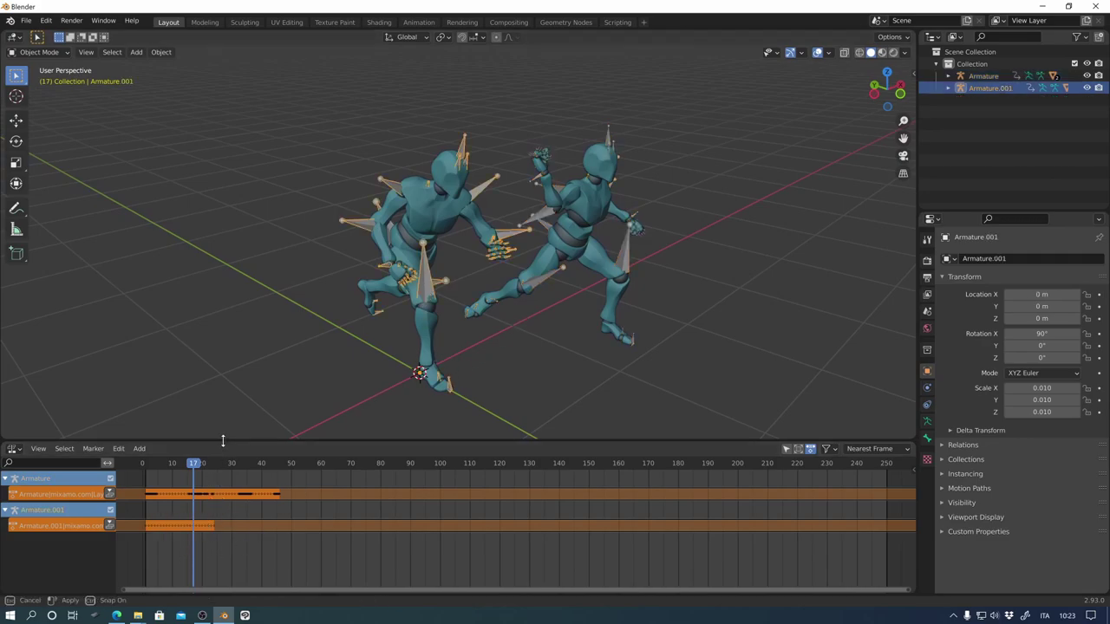
{"action": "left_click_drag", "start_coordinate": [222, 441], "coordinate": [221, 437]}
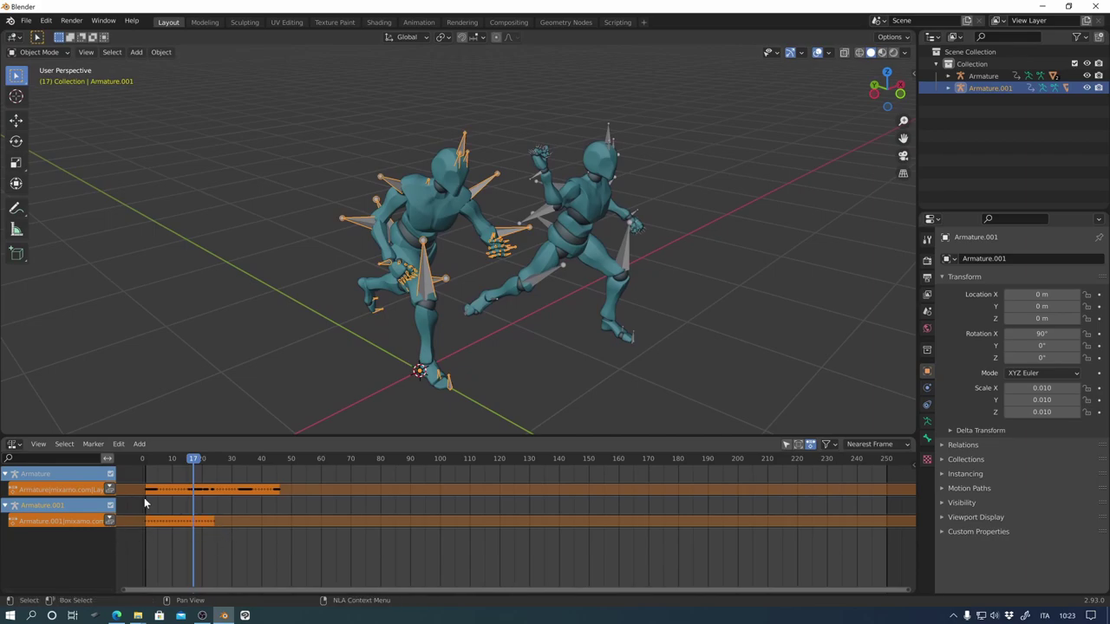
{"action": "left_click", "coordinate": [389, 357]}
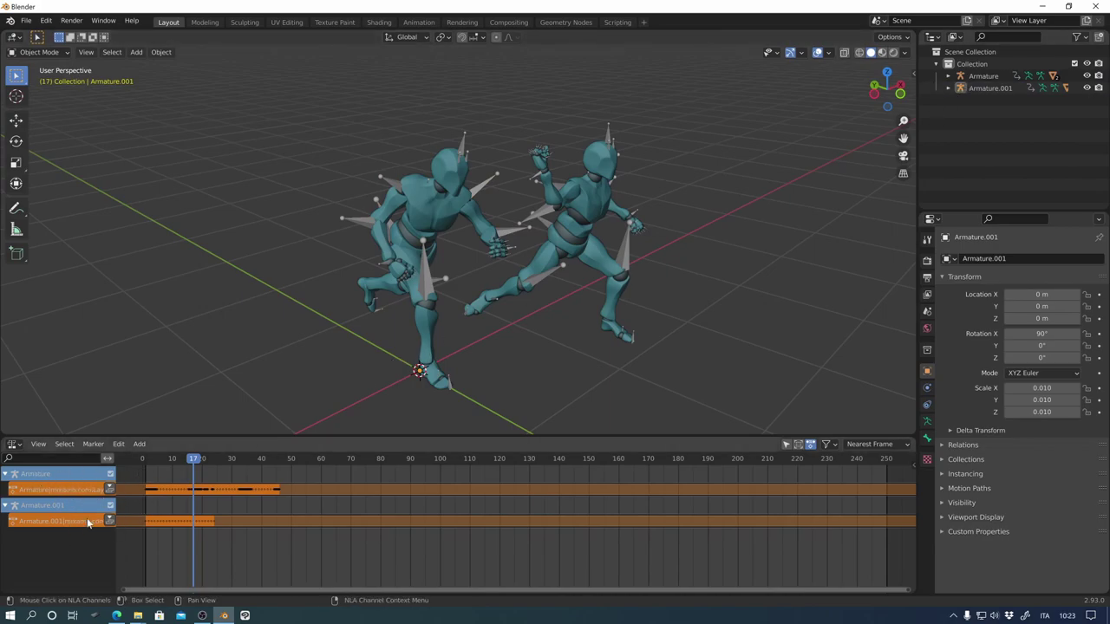
{"action": "left_click_drag", "start_coordinate": [110, 458], "coordinate": [131, 457]}
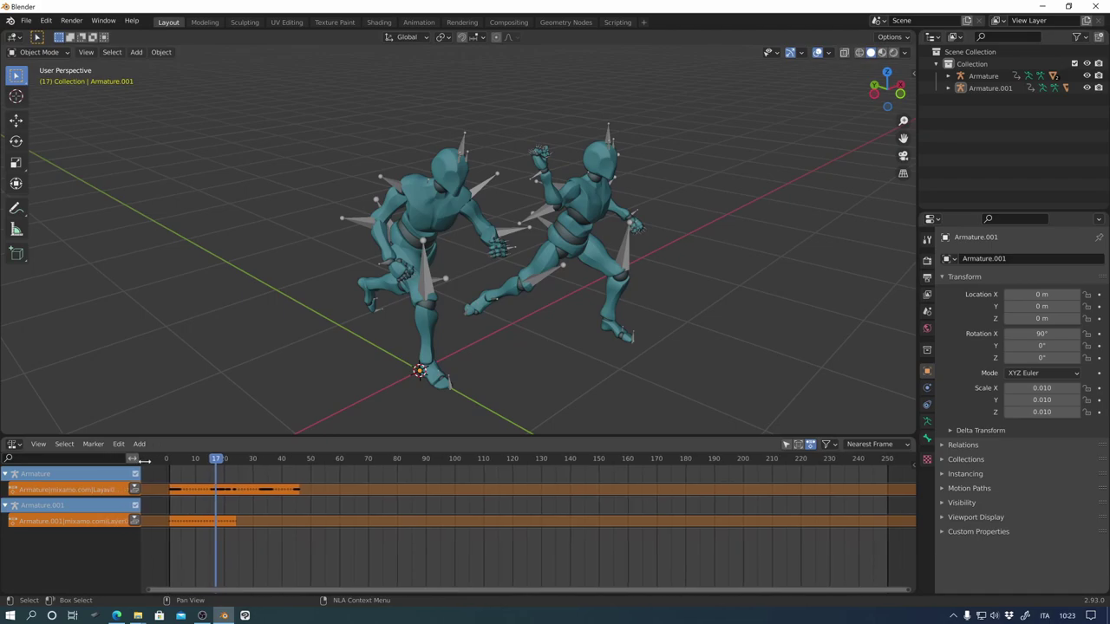
{"action": "left_click", "coordinate": [131, 521]}
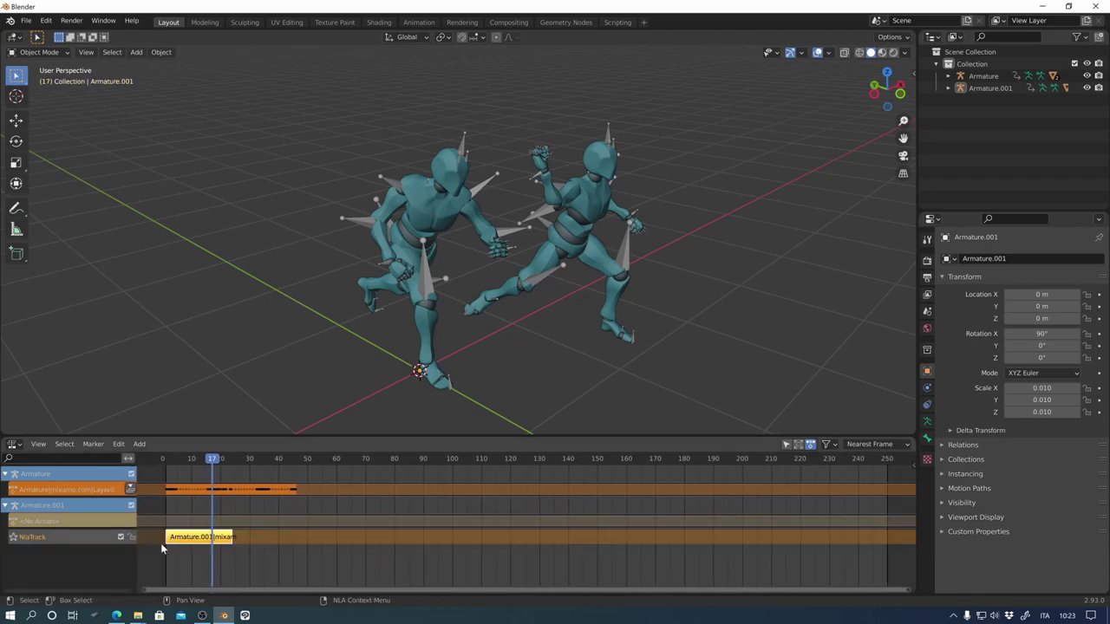
- Push Armature's action down into an NLA strip and compare the two fighters' strips
{"action": "left_click", "coordinate": [130, 489]}
{"action": "left_click", "coordinate": [224, 553]}
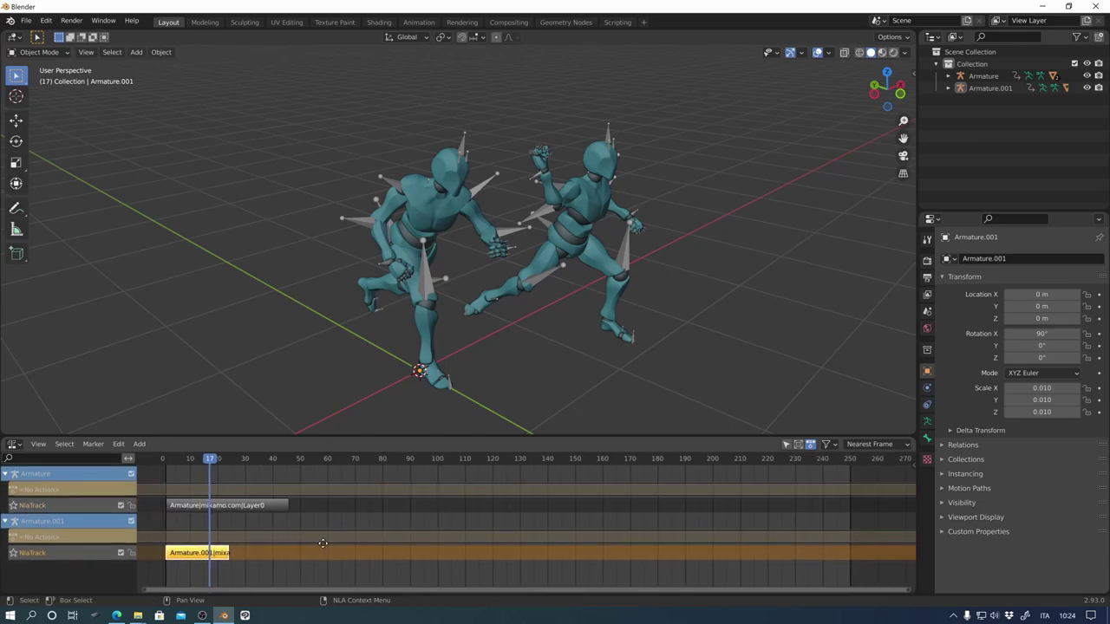
{"action": "mouse_move", "coordinate": [313, 560]}
{"action": "middle_mouse_down"}
{"action": "mouse_move", "coordinate": [332, 556]}
{"action": "mouse_move", "coordinate": [301, 541]}
{"action": "mouse_move", "coordinate": [295, 555]}
{"action": "mouse_move", "coordinate": [342, 548]}
{"action": "middle_mouse_up"}
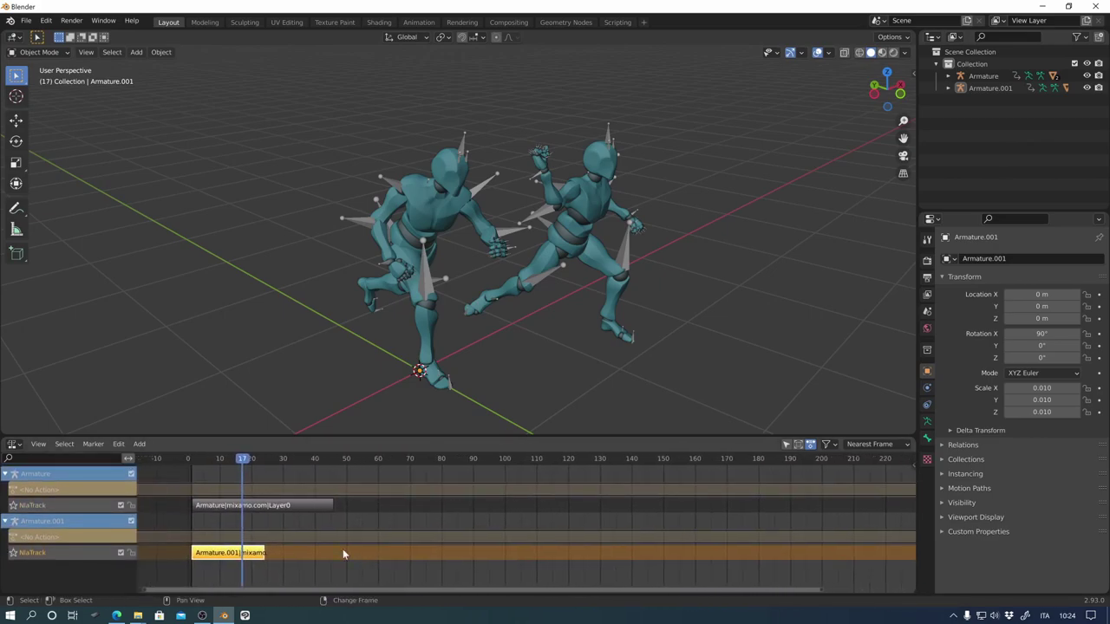
{"action": "left_click", "coordinate": [298, 510]}
{"action": "left_click", "coordinate": [244, 555]}
{"action": "left_click", "coordinate": [313, 508]}
{"action": "left_click", "coordinate": [255, 556]}
{"action": "left_click", "coordinate": [313, 509]}
{"action": "left_click", "coordinate": [253, 556]}
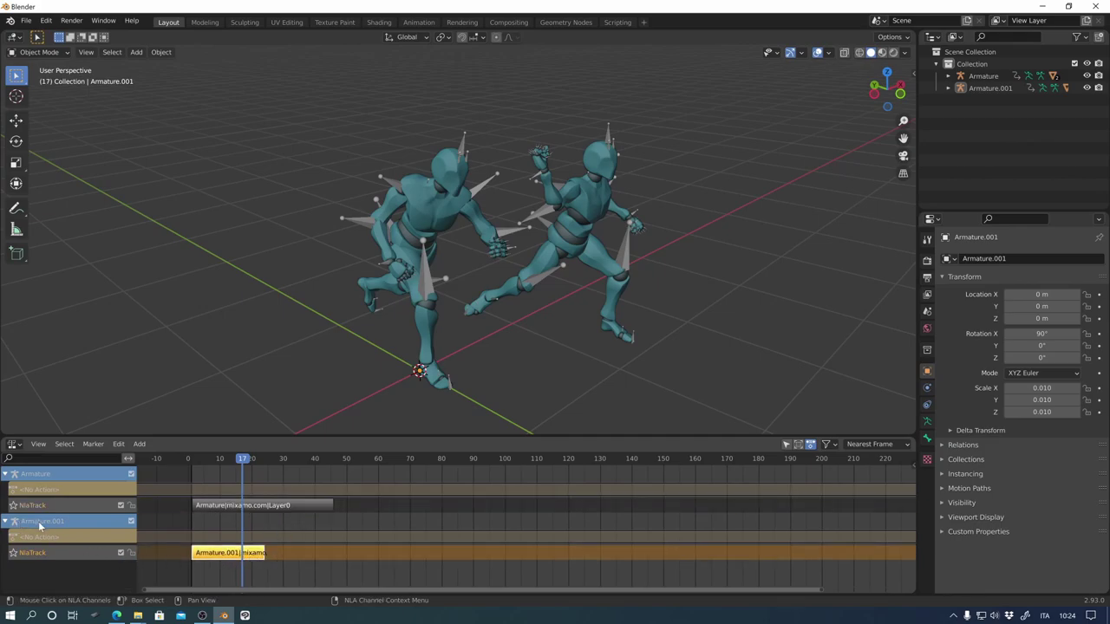
- Try sliding the Armature|mixamo.com|Layer0 strip toward frame 44, then cancel the move
{"action": "left_click", "coordinate": [543, 219]}
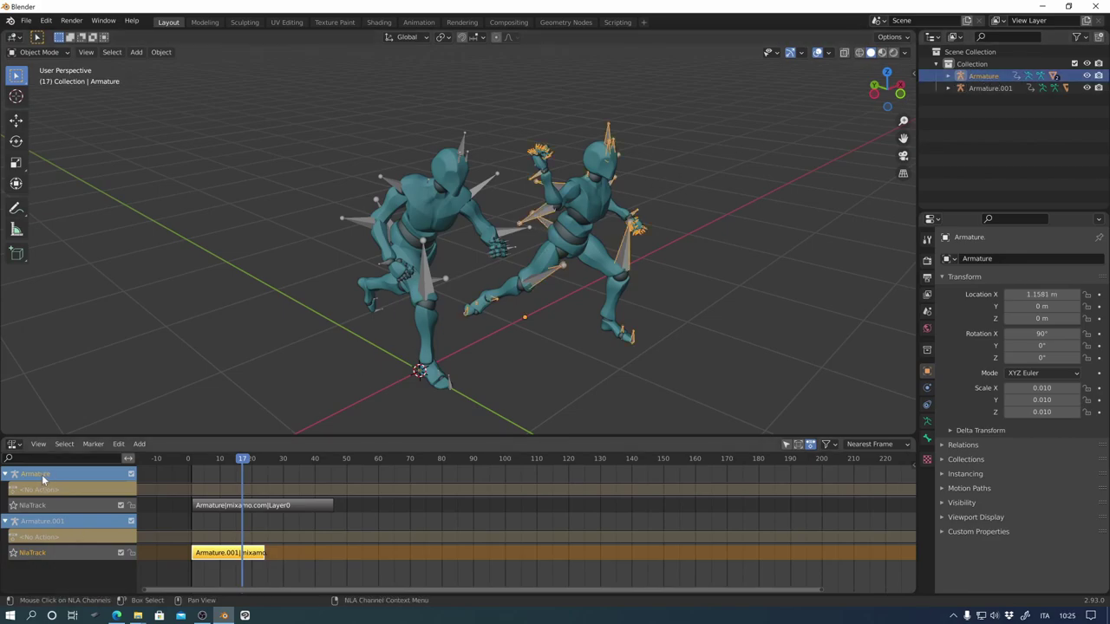
{"action": "left_click", "coordinate": [425, 287]}
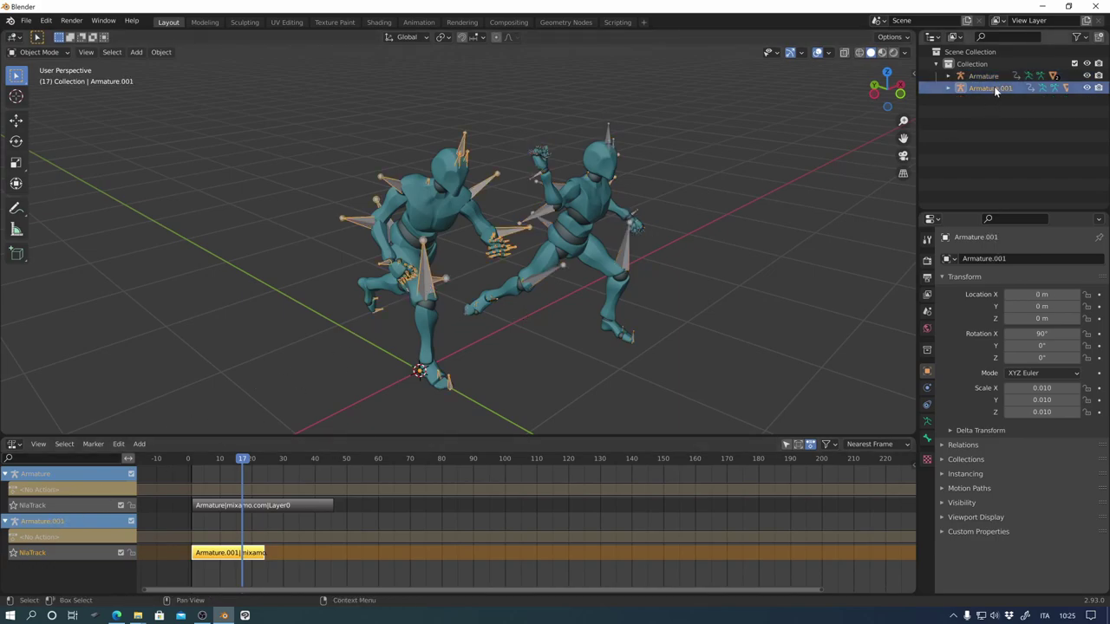
{"action": "left_click", "coordinate": [301, 511]}
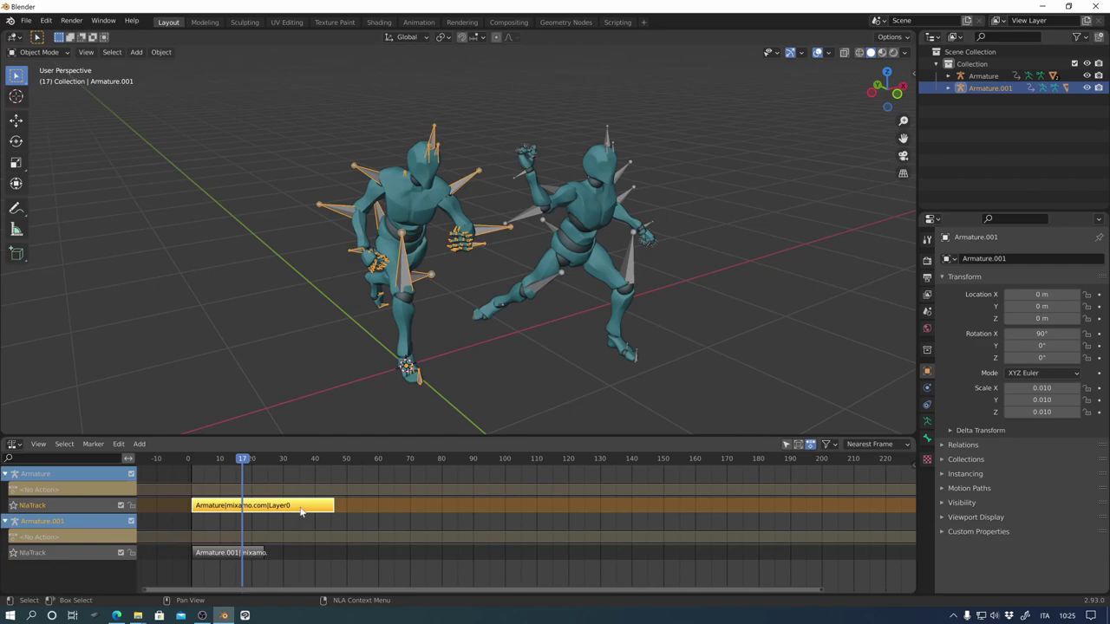
{"action": "left_click_drag", "start_coordinate": [295, 509], "coordinate": [359, 517]}
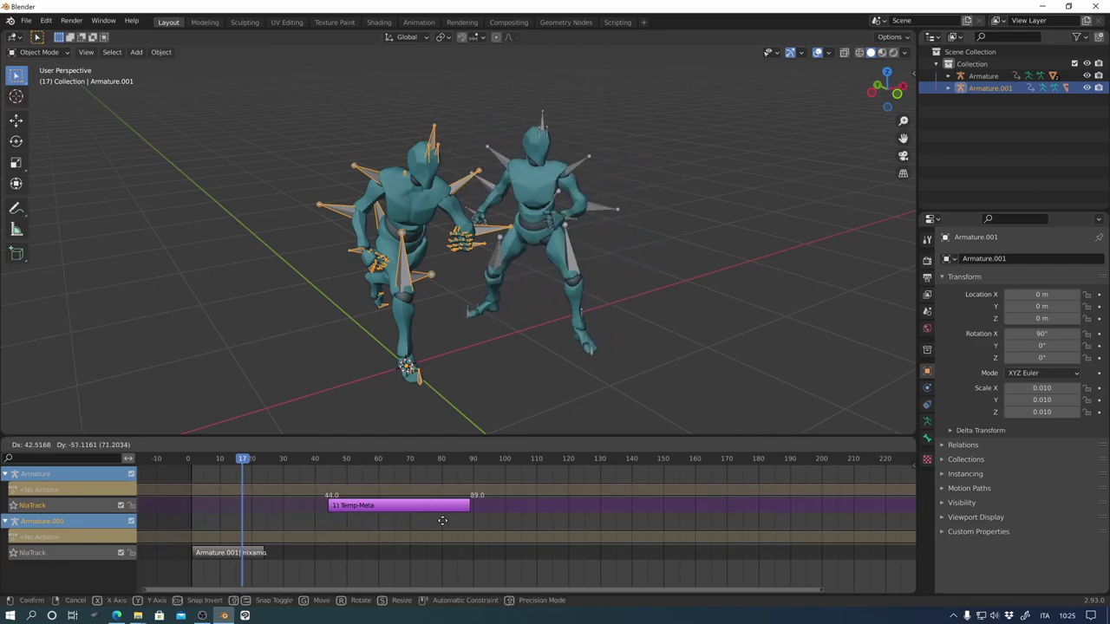
{"action": "left_click_drag", "start_coordinate": [360, 518], "coordinate": [467, 520]}
{"action": "key", "text": "Escape"}
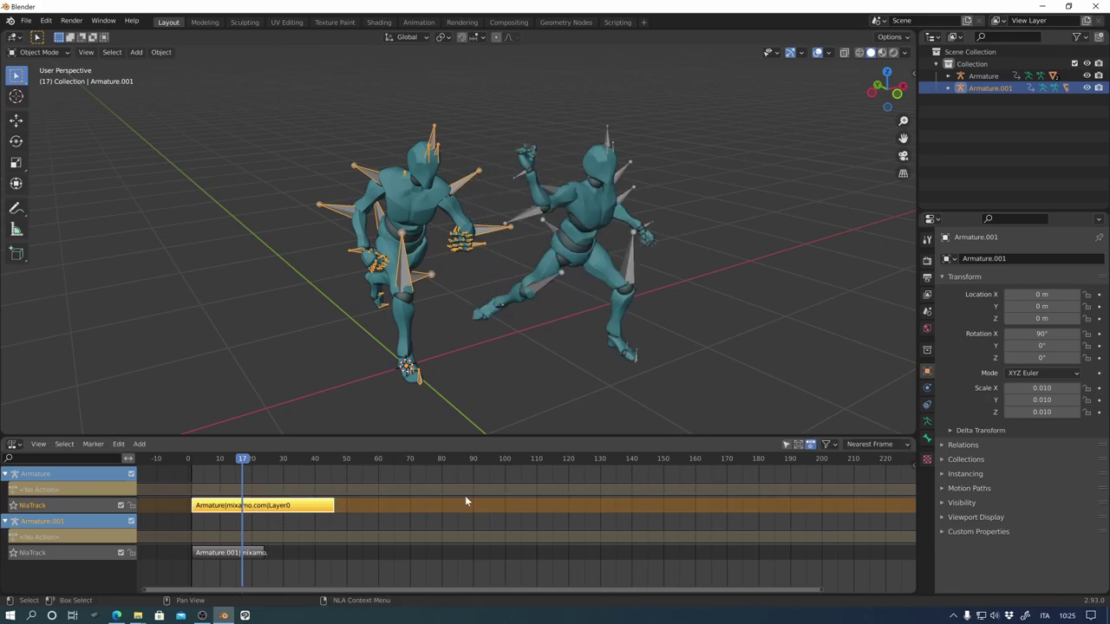
{"action": "left_click", "coordinate": [13, 444]}
- Switch back to the Timeline, return to frame 1 and play both fighters' animation
{"action": "left_click", "coordinate": [181, 489]}
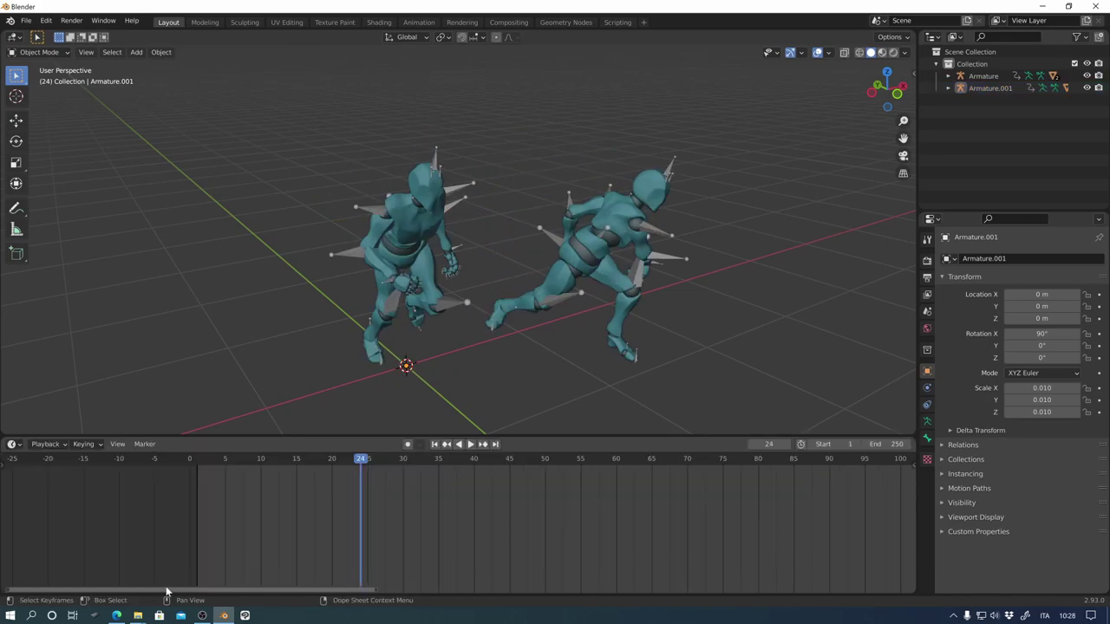
{"action": "left_click_drag", "start_coordinate": [353, 465], "coordinate": [199, 482]}
{"action": "key", "text": "space"}
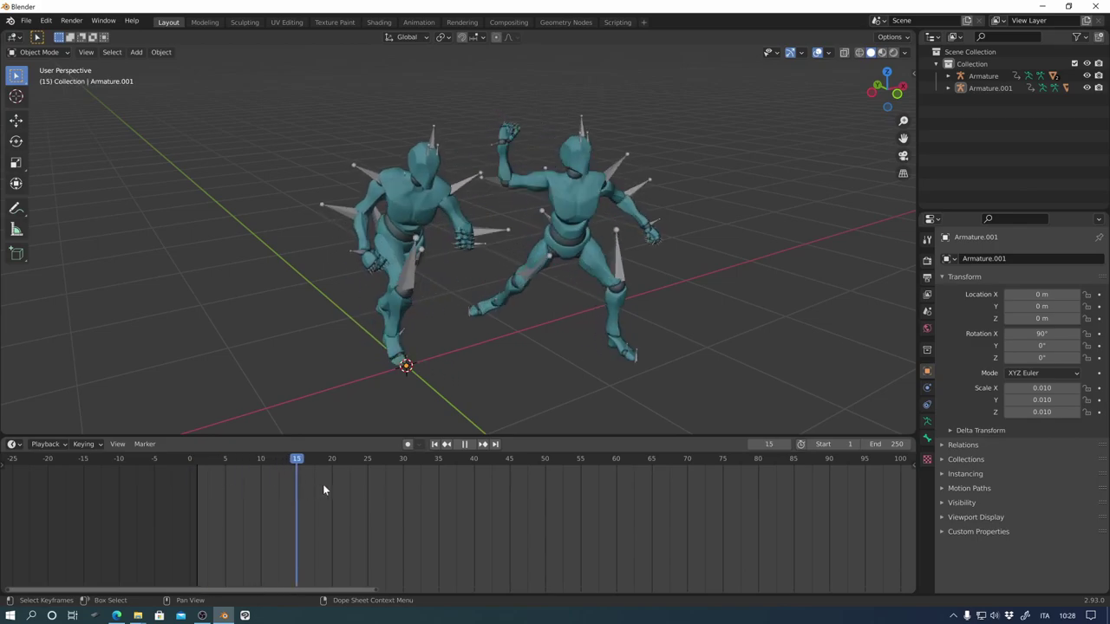
{"action": "key", "text": "space"}
{"action": "left_click", "coordinate": [197, 512]}
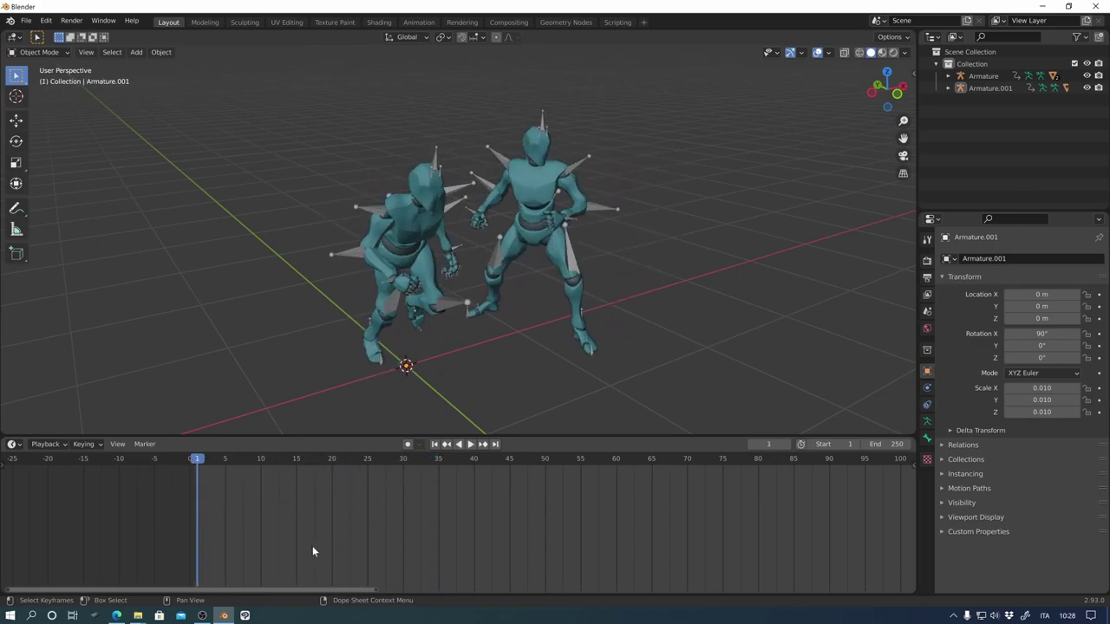
{"action": "mouse_move", "coordinate": [206, 459]}
{"action": "left_mouse_down"}
{"action": "mouse_move", "coordinate": [340, 466]}
{"action": "mouse_move", "coordinate": [208, 482]}
{"action": "mouse_move", "coordinate": [429, 482]}
{"action": "mouse_move", "coordinate": [196, 482]}
{"action": "left_mouse_up"}
{"action": "left_click", "coordinate": [432, 318]}
{"action": "key", "text": "space"}
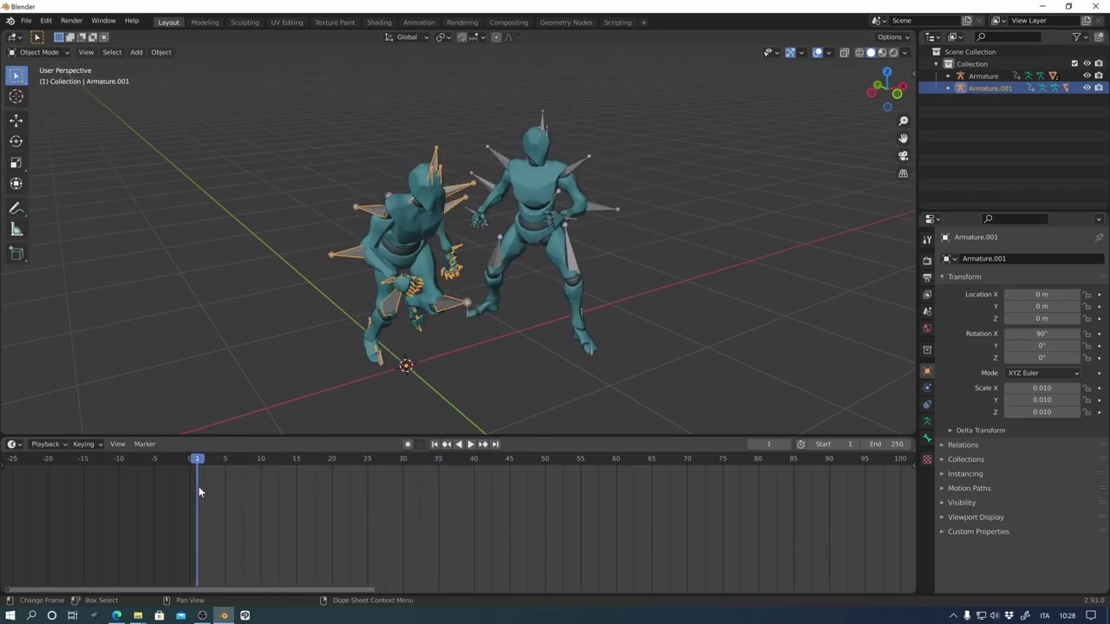
{"action": "left_click", "coordinate": [45, 444]}
- Split a new editor area off the 3D viewport, above the Timeline
{"action": "left_click", "coordinate": [14, 444]}
{"action": "key", "text": "Escape"}
{"action": "mouse_move", "coordinate": [36, 436]}
{"action": "left_mouse_down"}
{"action": "mouse_move", "coordinate": [38, 485]}
{"action": "mouse_move", "coordinate": [4, 529]}
{"action": "mouse_move", "coordinate": [21, 419]}
{"action": "left_mouse_up"}
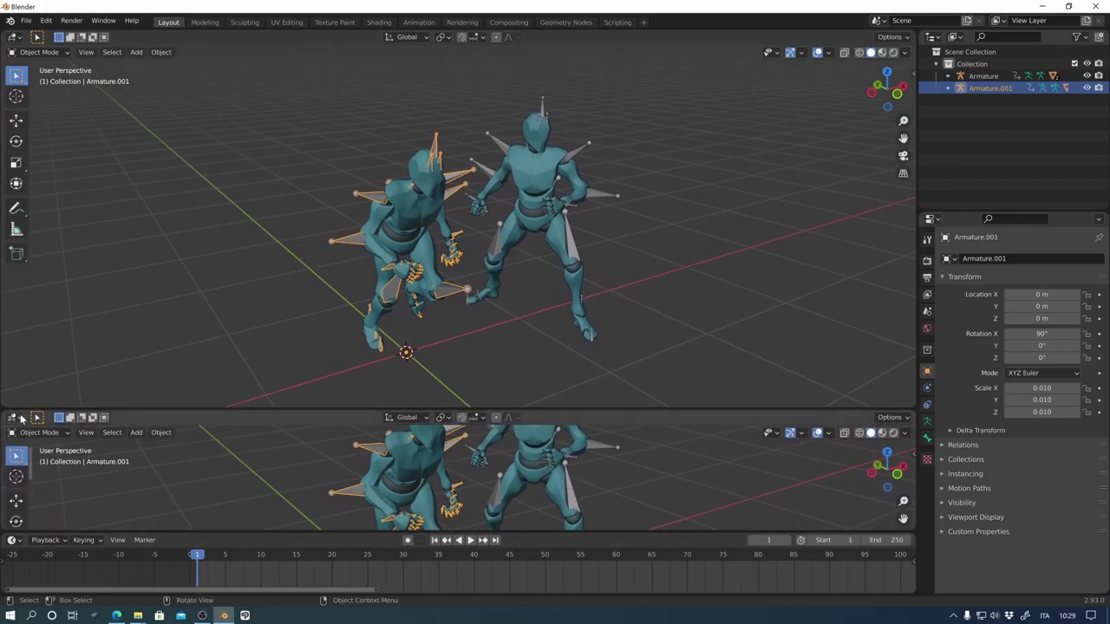
{"action": "left_click", "coordinate": [19, 419]}
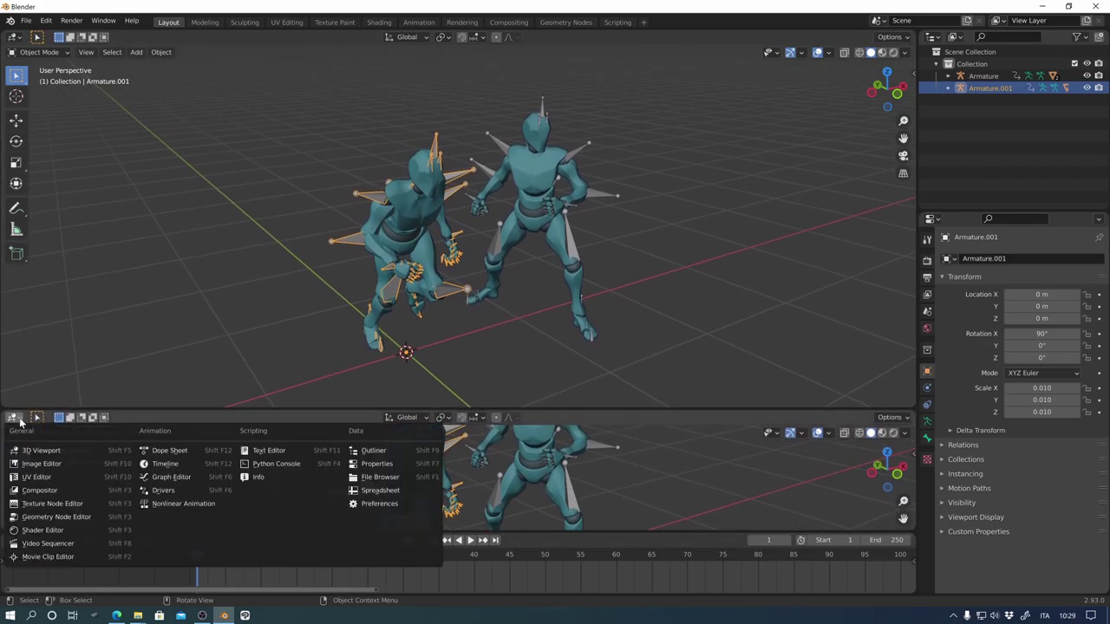
{"action": "left_click", "coordinate": [181, 506]}
{"action": "left_click_drag", "start_coordinate": [201, 410], "coordinate": [201, 387]}
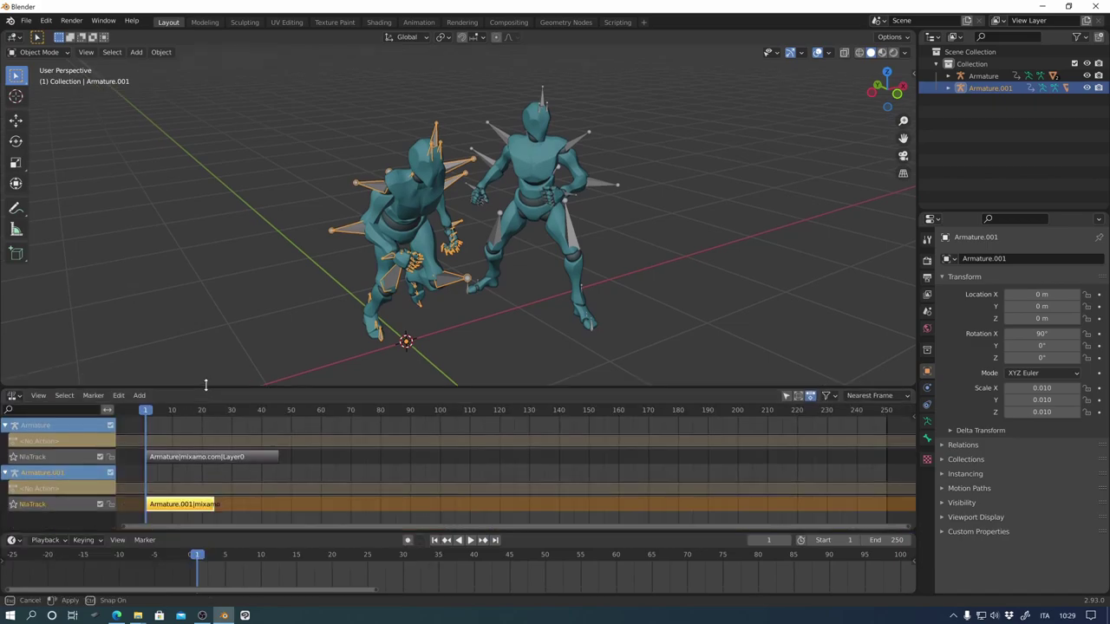
{"action": "left_click_drag", "start_coordinate": [239, 531], "coordinate": [237, 527]}
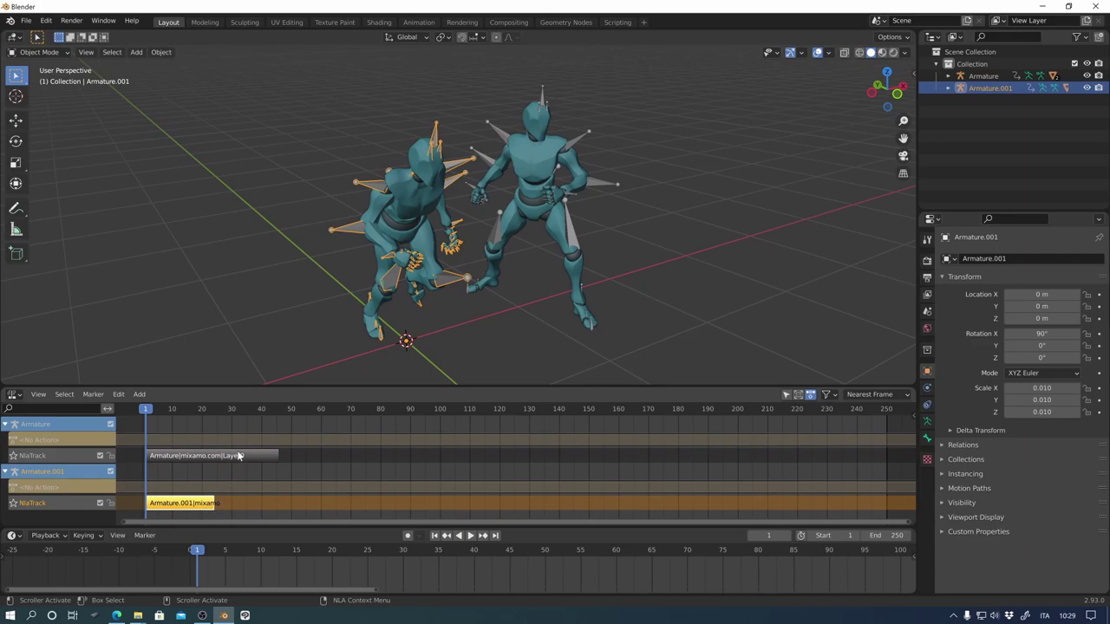
{"action": "left_click", "coordinate": [239, 456]}
{"action": "left_click", "coordinate": [205, 504]}
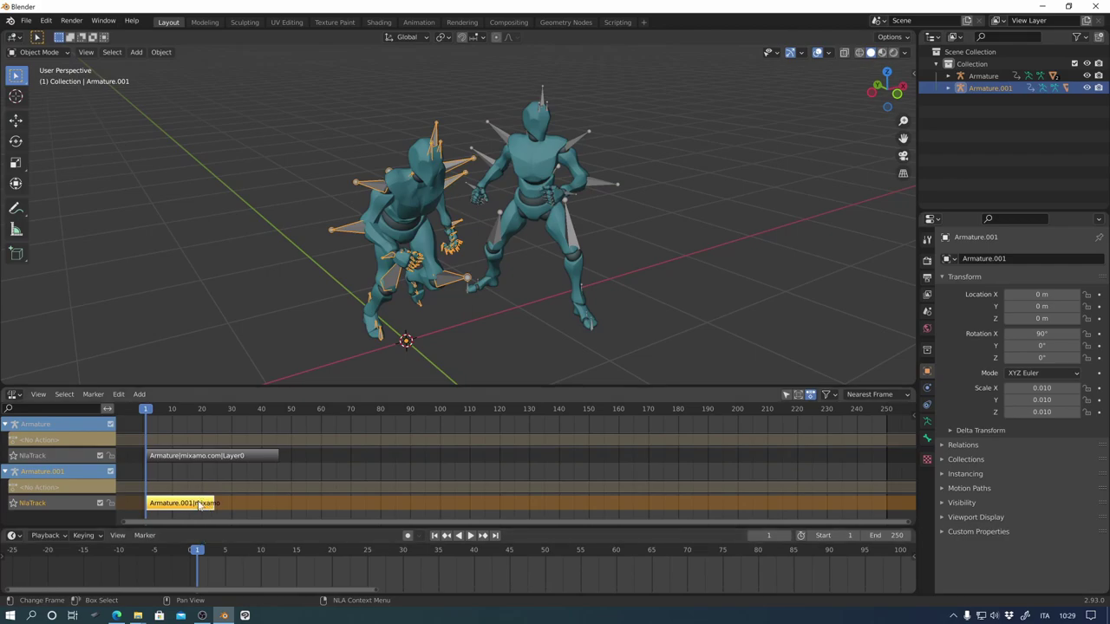
{"action": "key", "text": "Tab"}
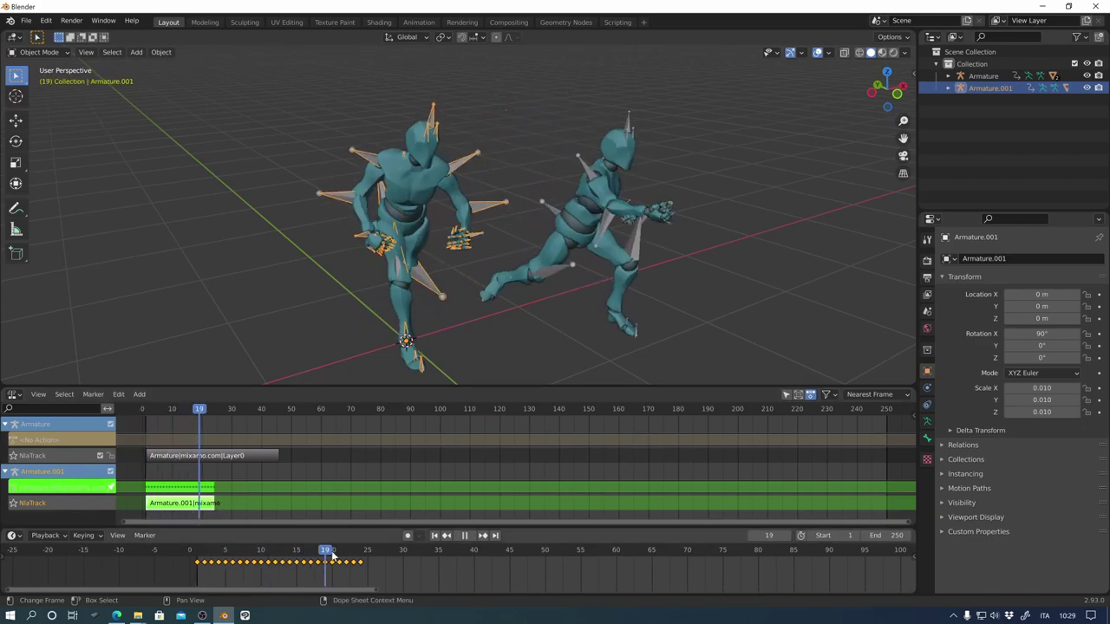
{"action": "left_click_drag", "start_coordinate": [197, 553], "coordinate": [211, 552]}
{"action": "key", "text": "space"}
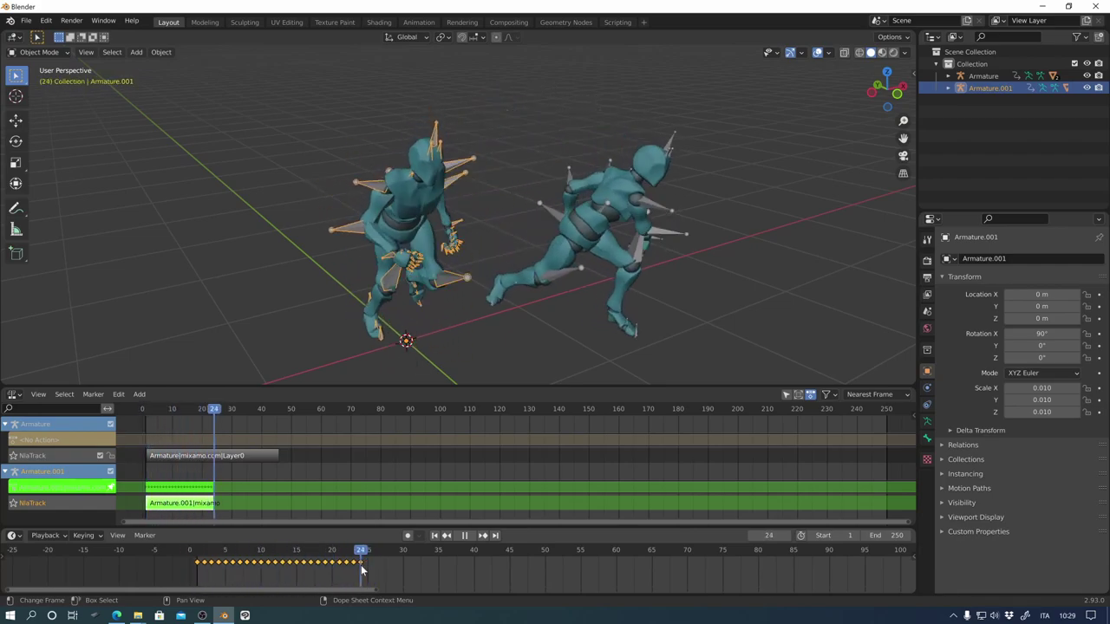
{"action": "key", "text": "space"}
{"action": "key", "text": "Tab"}
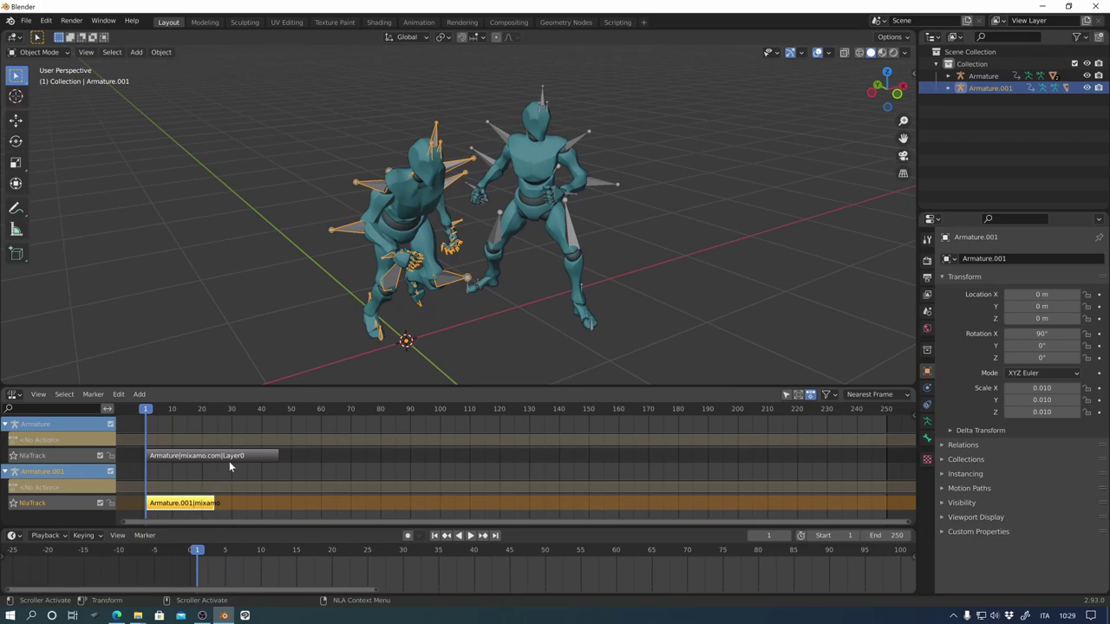
{"action": "left_click", "coordinate": [239, 458]}
{"action": "key", "text": "Tab"}
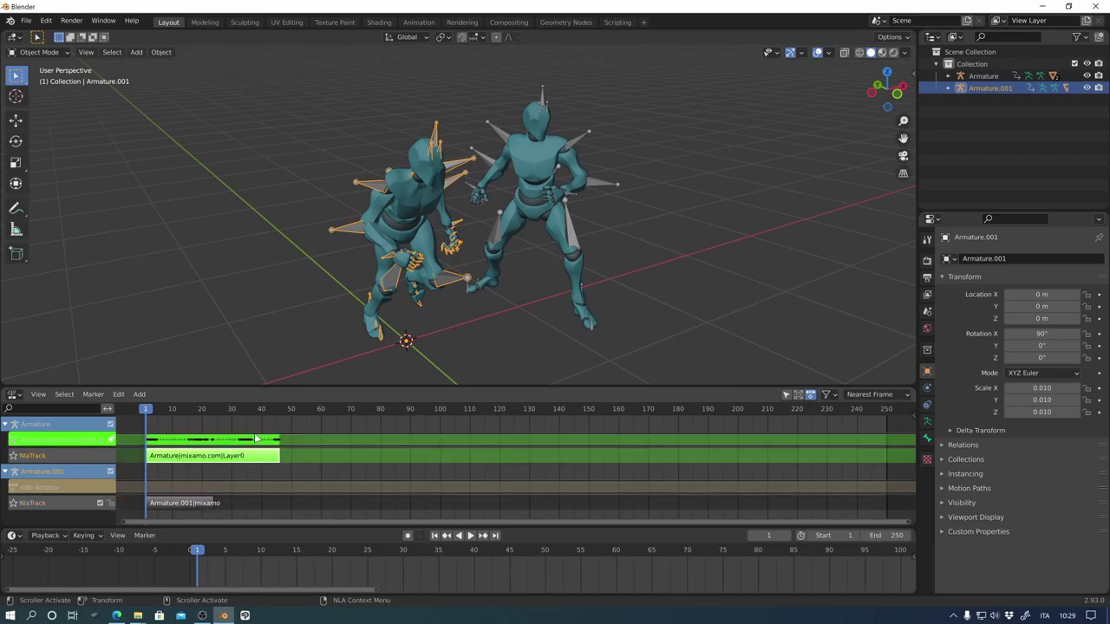
{"action": "left_click", "coordinate": [571, 231]}
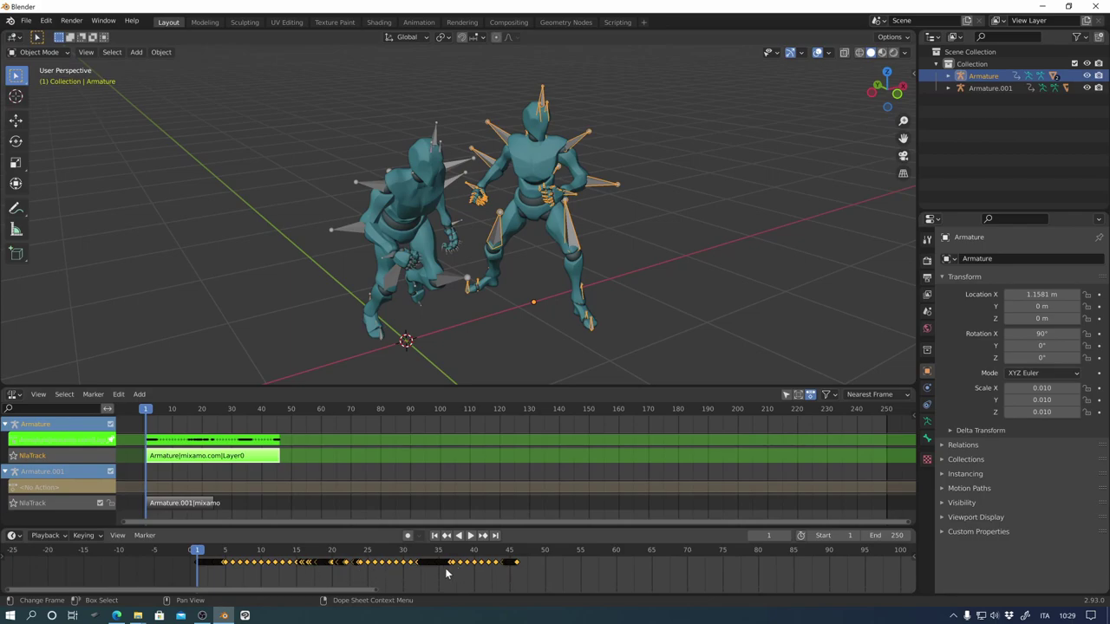
{"action": "left_click", "coordinate": [291, 581]}
{"action": "left_click_drag", "start_coordinate": [191, 579], "coordinate": [542, 553]}
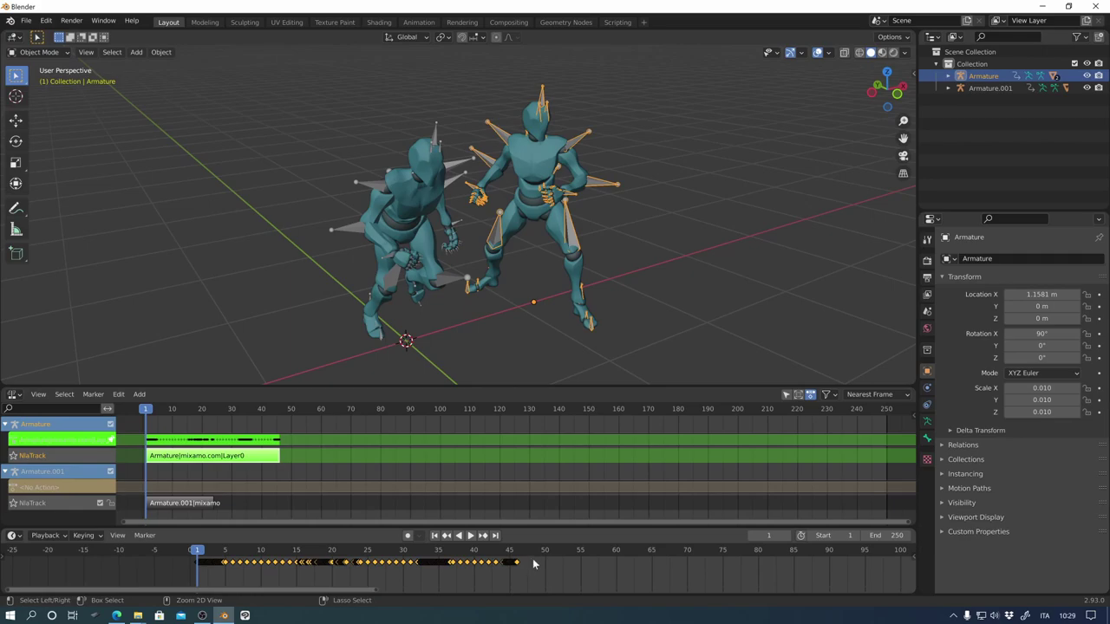
{"action": "key", "text": "ctrl+v"}
{"action": "left_click", "coordinate": [182, 503]}
{"action": "left_click_drag", "start_coordinate": [202, 403], "coordinate": [214, 412]}
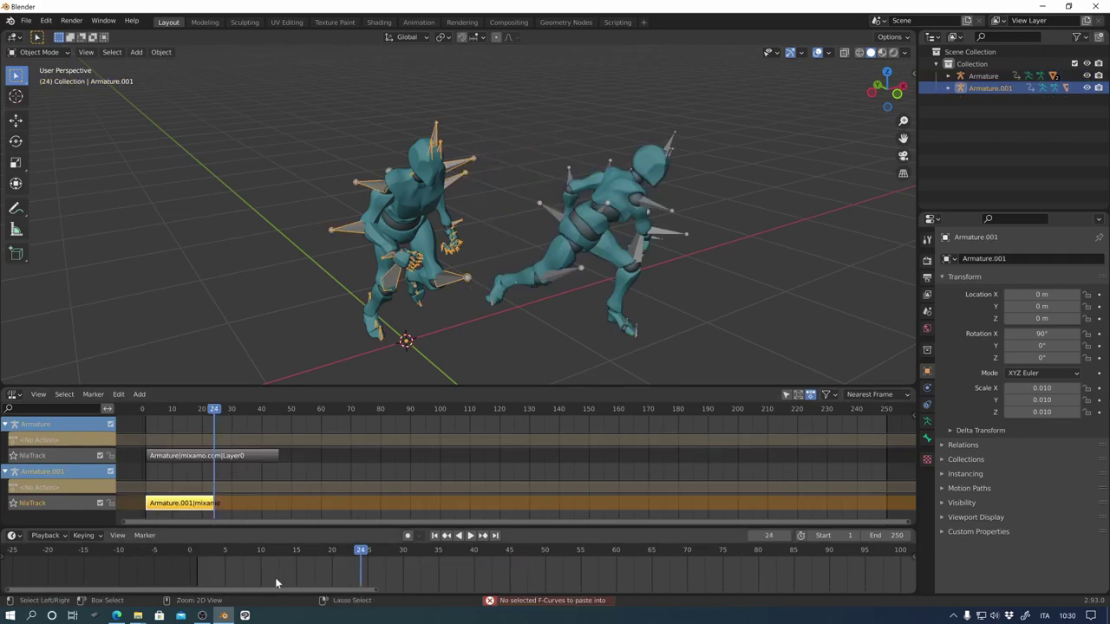
{"action": "key", "text": "ctrl+v"}
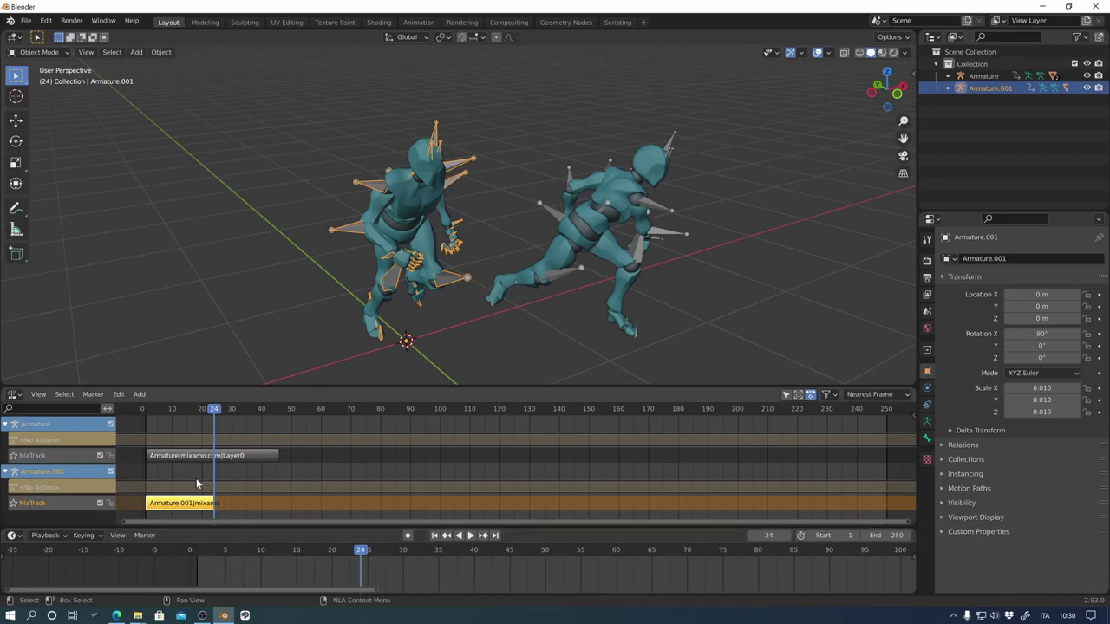
{"action": "left_click_drag", "start_coordinate": [209, 411], "coordinate": [183, 415]}
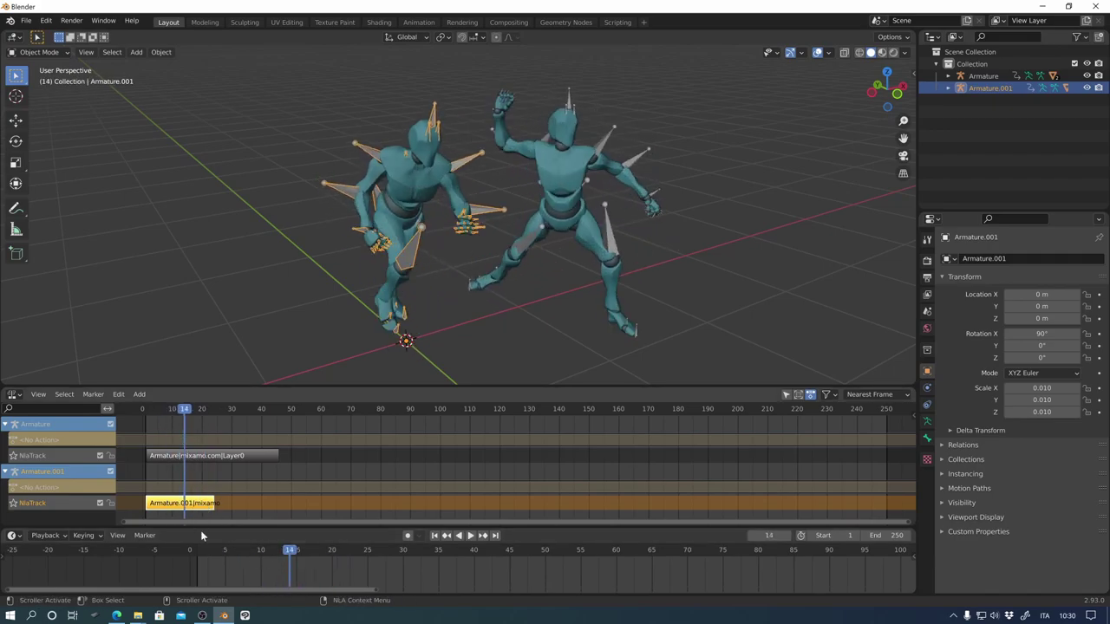
{"action": "key", "text": "Tab"}
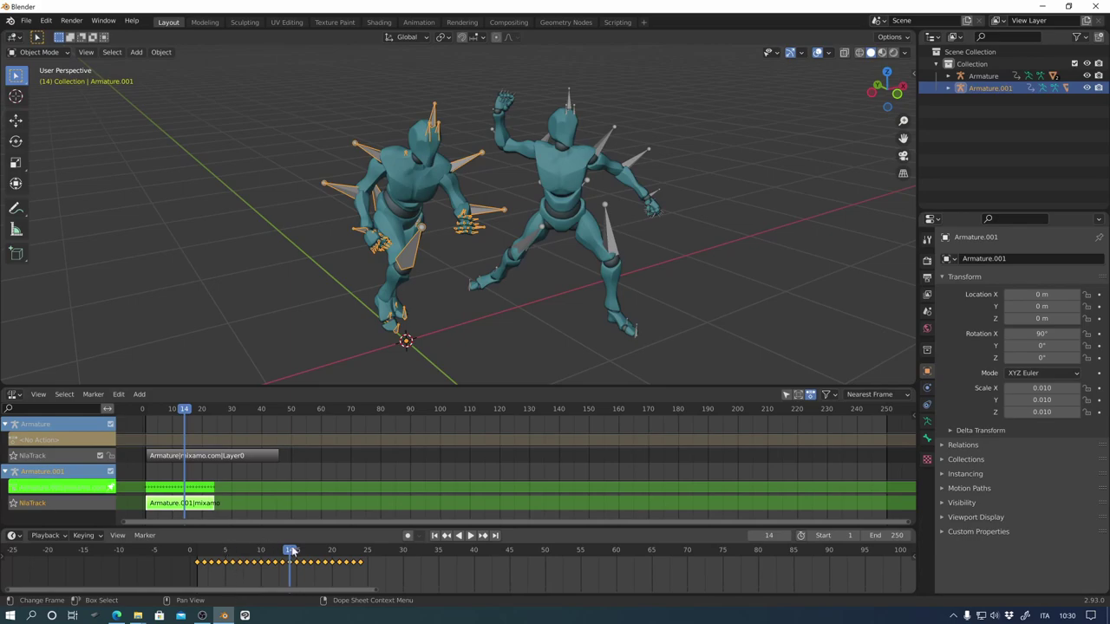
{"action": "left_click_drag", "start_coordinate": [292, 551], "coordinate": [368, 562]}
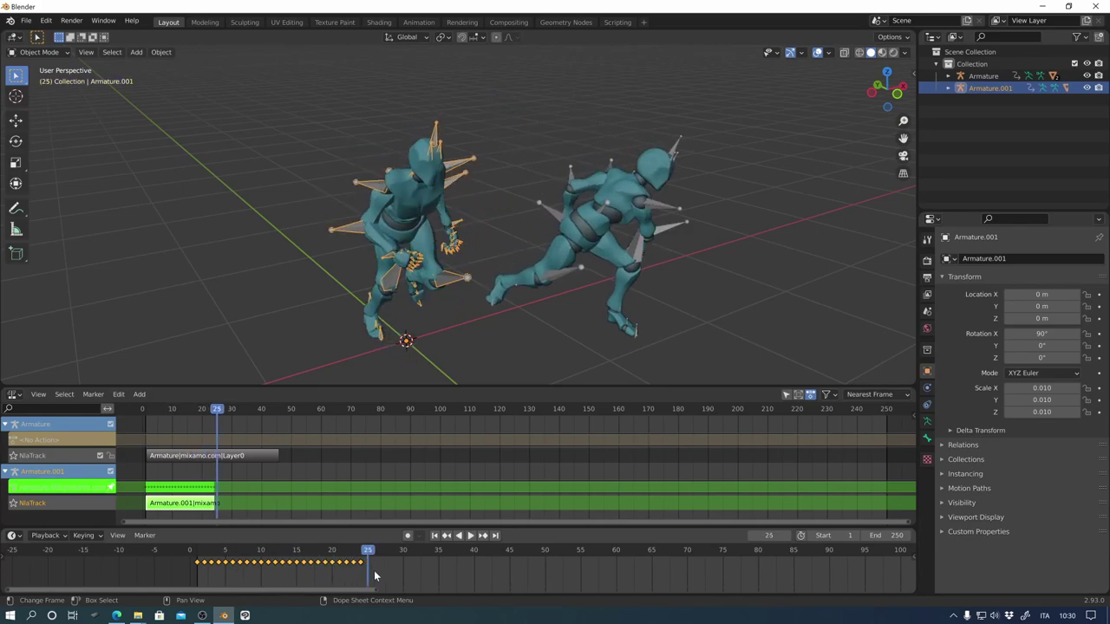
{"action": "key", "text": "ctrl+v"}
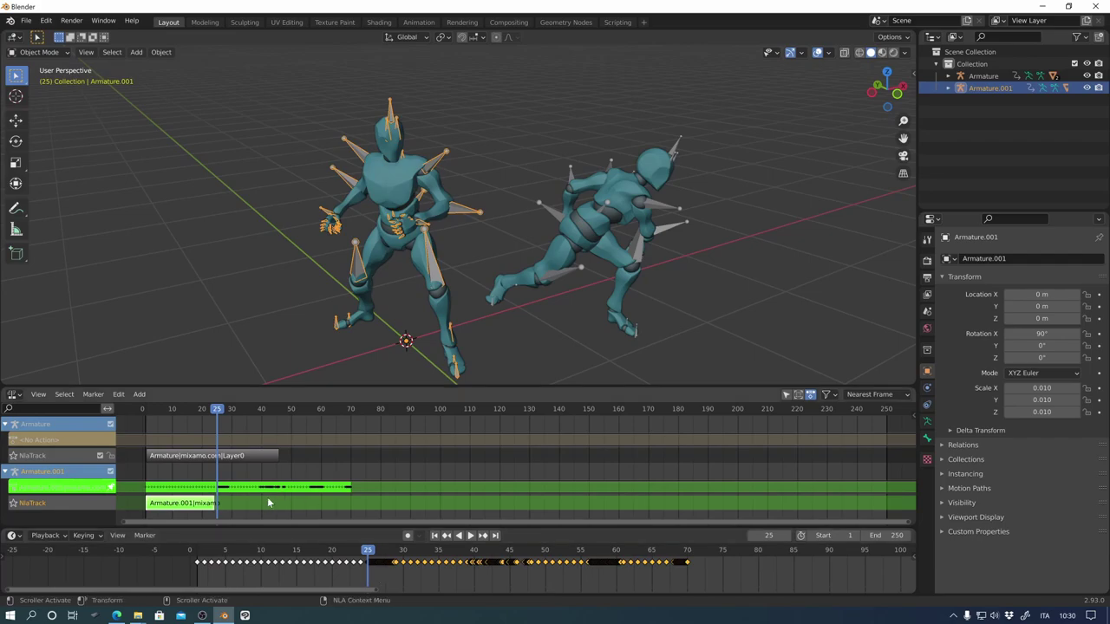
{"action": "key", "text": "Tab"}
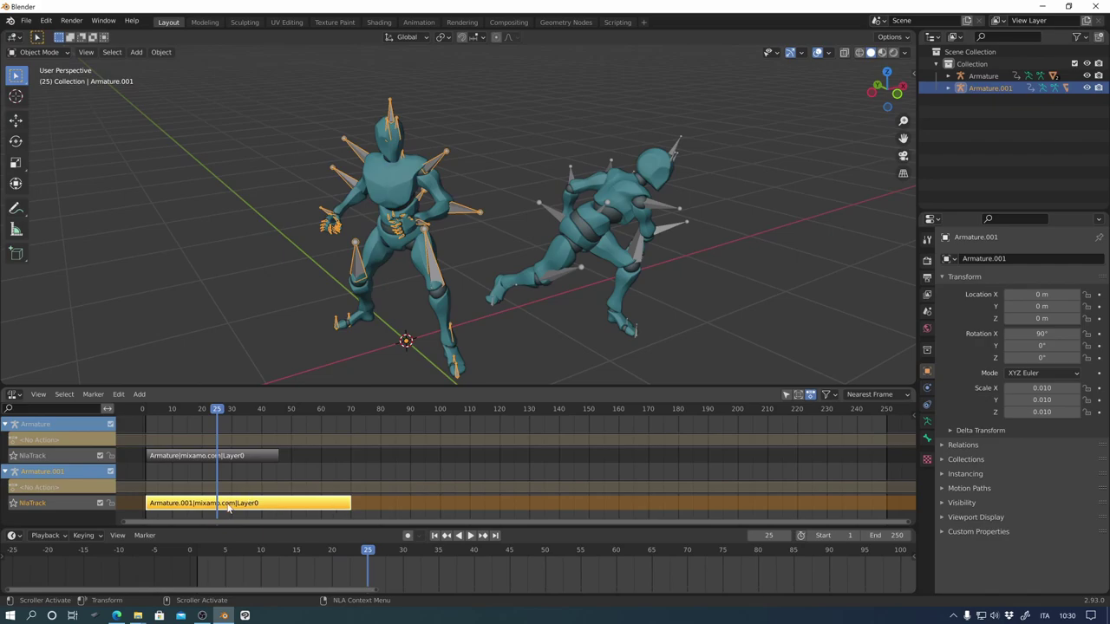
{"action": "key", "text": "Tab"}
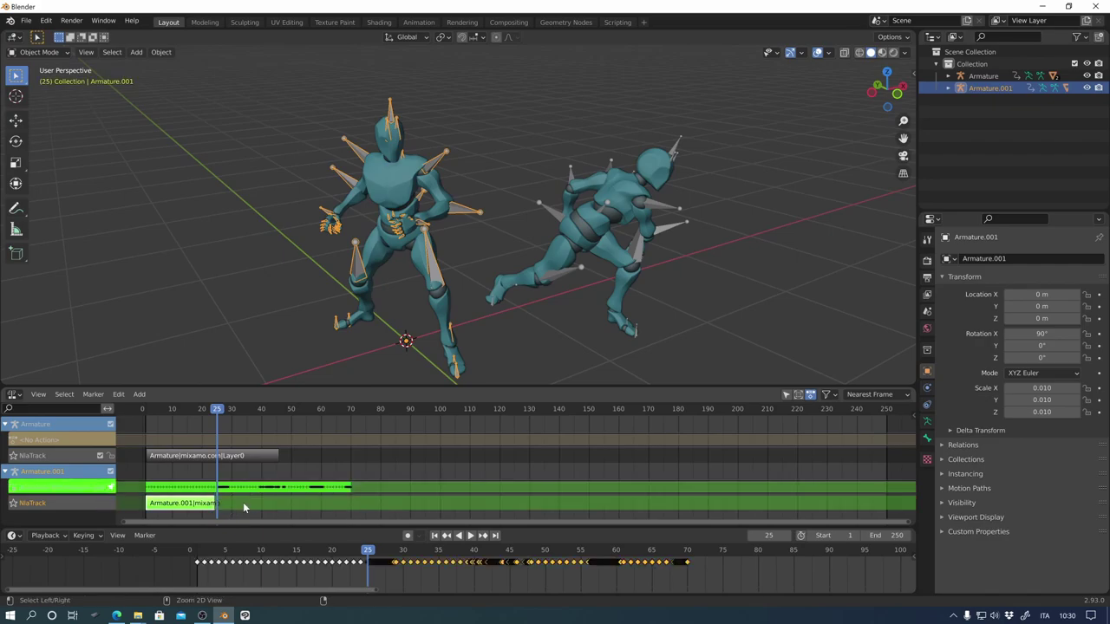
{"action": "scroll", "coordinate": [243, 502], "scroll_direction": "up", "scroll_amount": 11, "text": "alt"}
{"action": "key", "text": "Tab"}
- Make a linked duplicate of Armature.001's strip on a new track, starting at frame 24
{"action": "scroll", "coordinate": [243, 502], "scroll_direction": "down", "scroll_amount": 10, "text": "alt"}
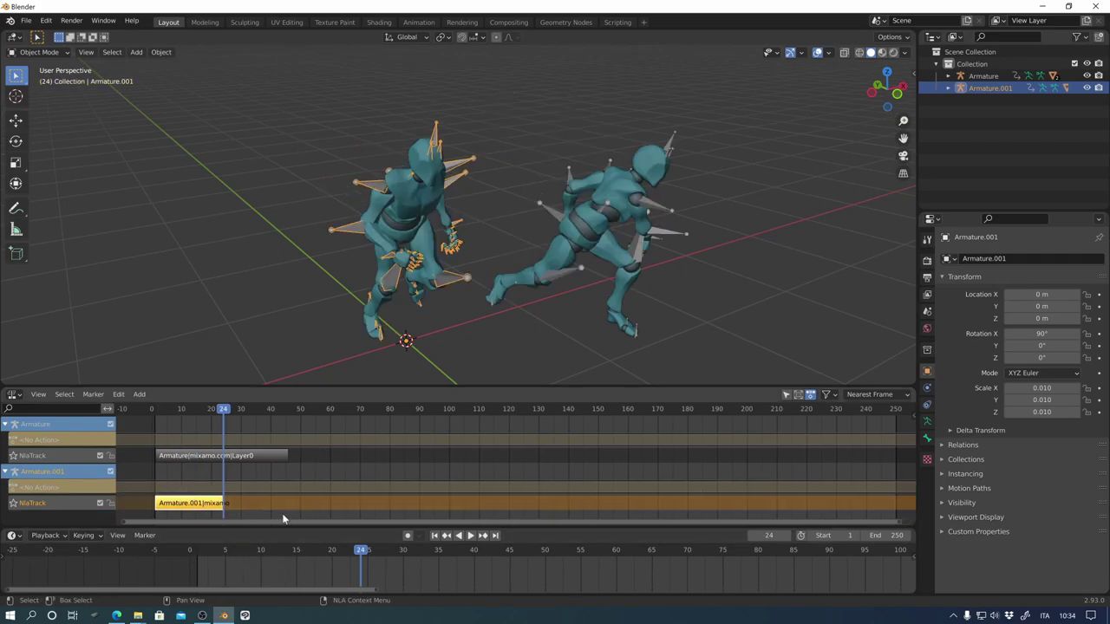
{"action": "mouse_move", "coordinate": [248, 503]}
{"action": "middle_mouse_down"}
{"action": "mouse_move", "coordinate": [267, 504]}
{"action": "mouse_move", "coordinate": [253, 512]}
{"action": "middle_mouse_up"}
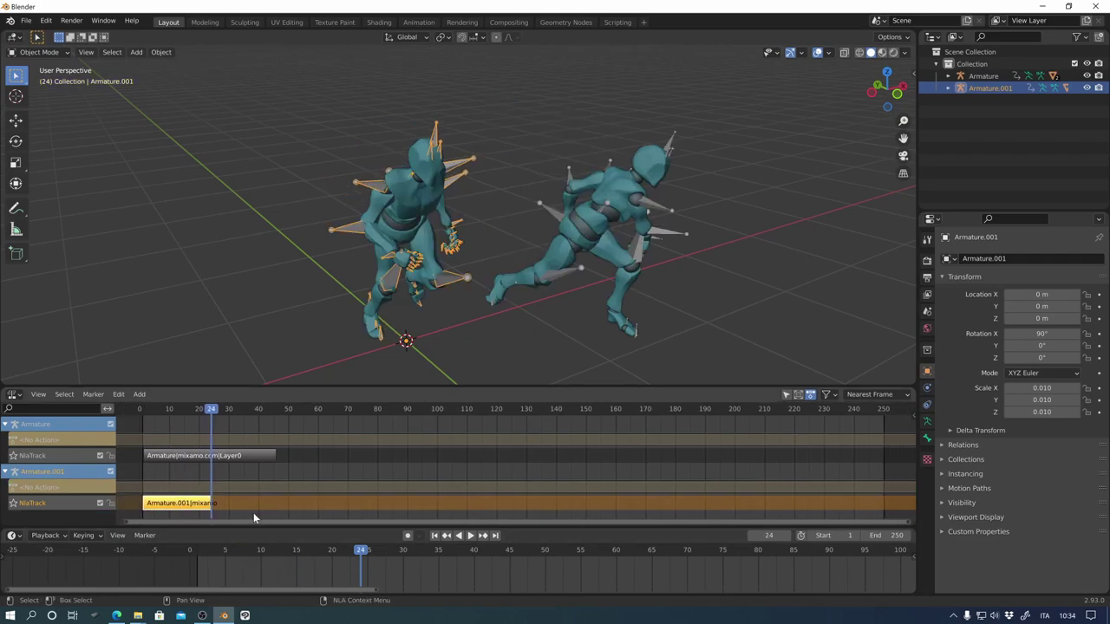
{"action": "left_click", "coordinate": [204, 503]}
{"action": "left_click", "coordinate": [196, 506]}
{"action": "right_click", "coordinate": [200, 507]}
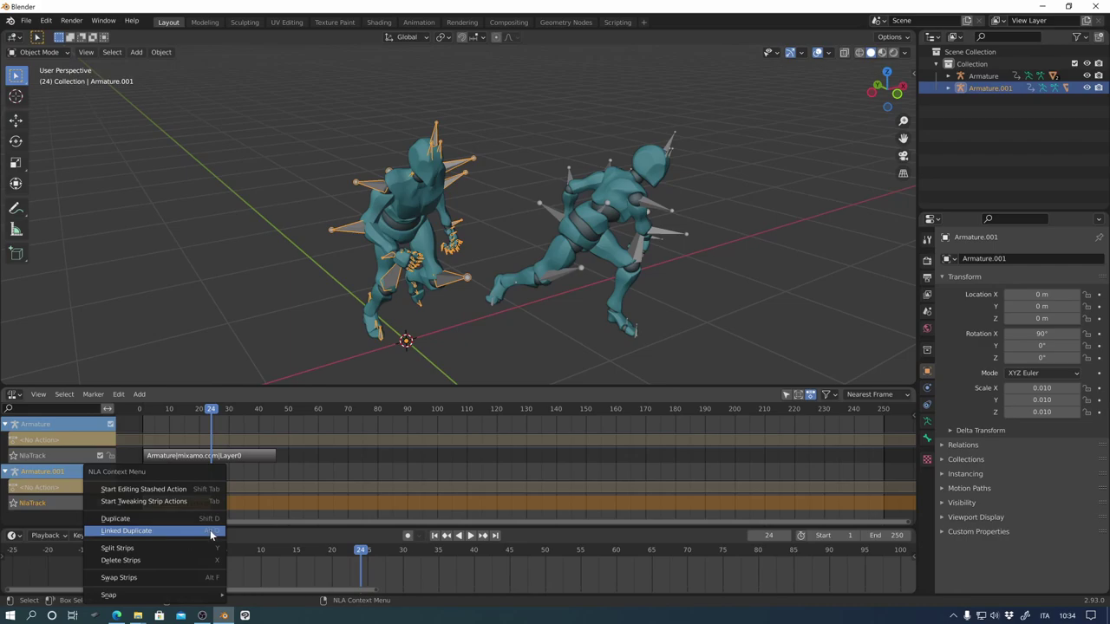
{"action": "left_click", "coordinate": [211, 531]}
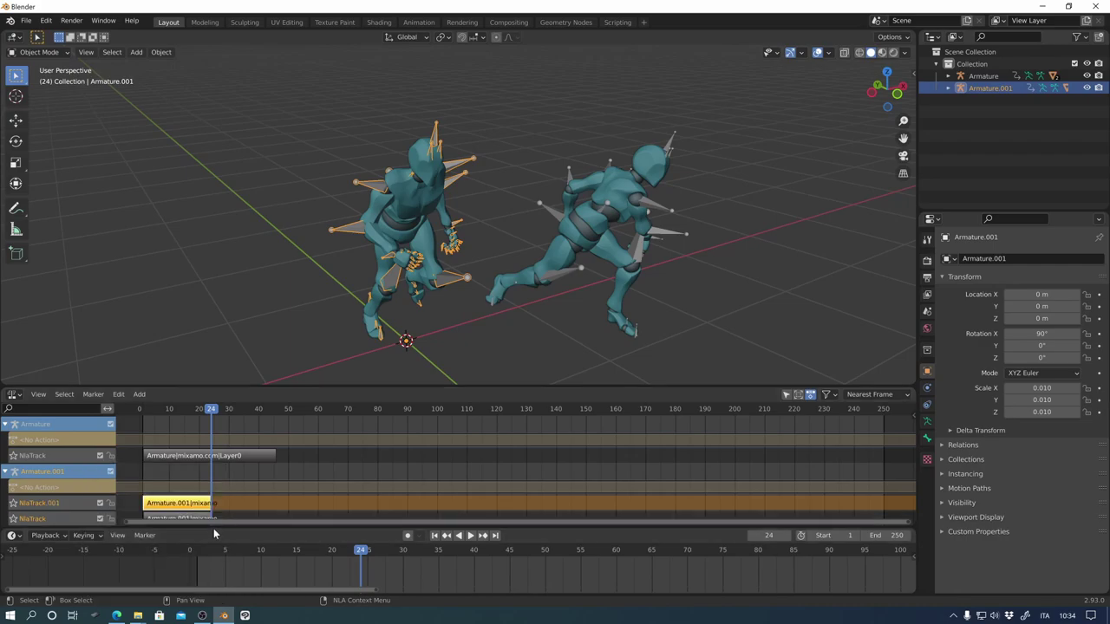
{"action": "left_click", "coordinate": [267, 478]}
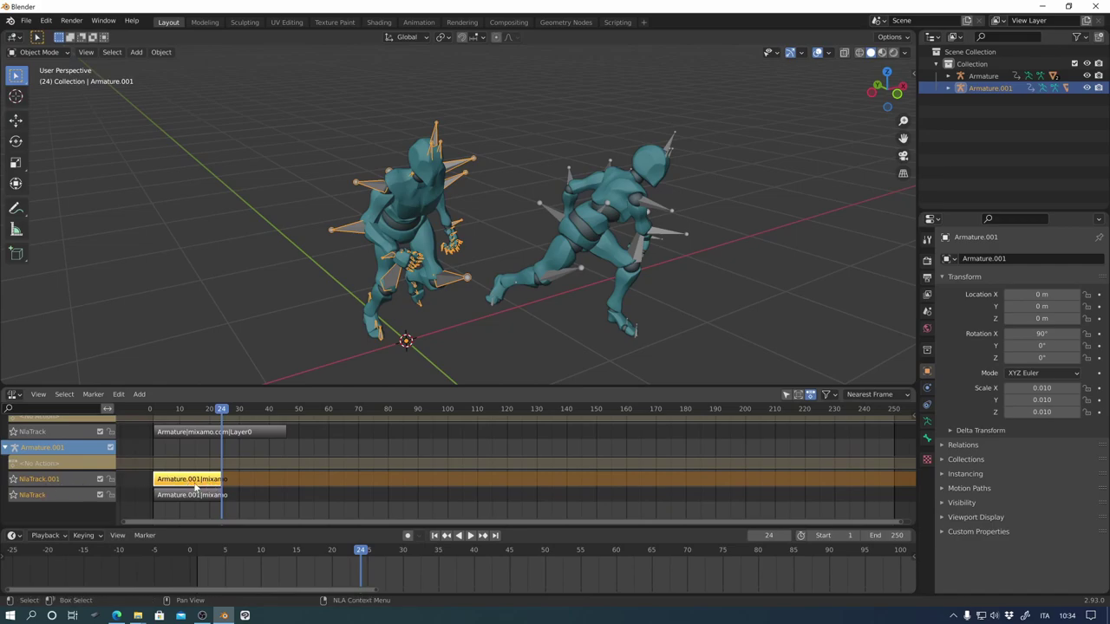
{"action": "mouse_move", "coordinate": [200, 488]}
{"action": "left_mouse_down"}
{"action": "mouse_move", "coordinate": [268, 486]}
{"action": "mouse_move", "coordinate": [263, 474]}
{"action": "left_mouse_up"}
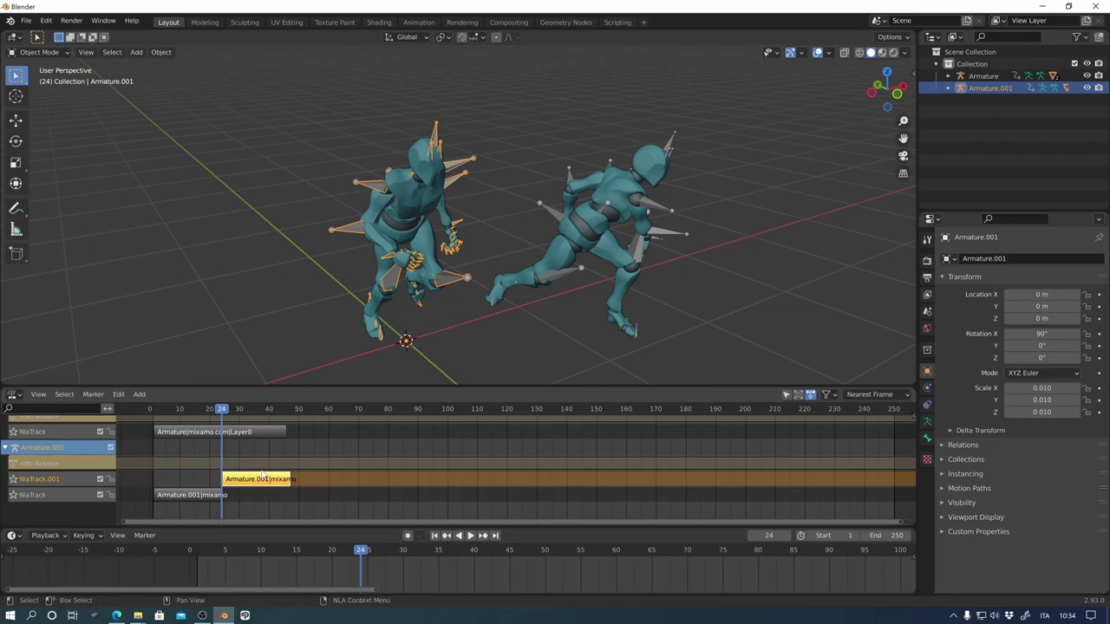
- Play the chained animation, then select the right-hand fighter
{"action": "mouse_move", "coordinate": [221, 412]}
{"action": "left_mouse_down"}
{"action": "mouse_move", "coordinate": [173, 425]}
{"action": "mouse_move", "coordinate": [266, 432]}
{"action": "mouse_move", "coordinate": [221, 459]}
{"action": "left_mouse_up"}
{"action": "key", "text": "space"}
{"action": "key", "text": "space"}
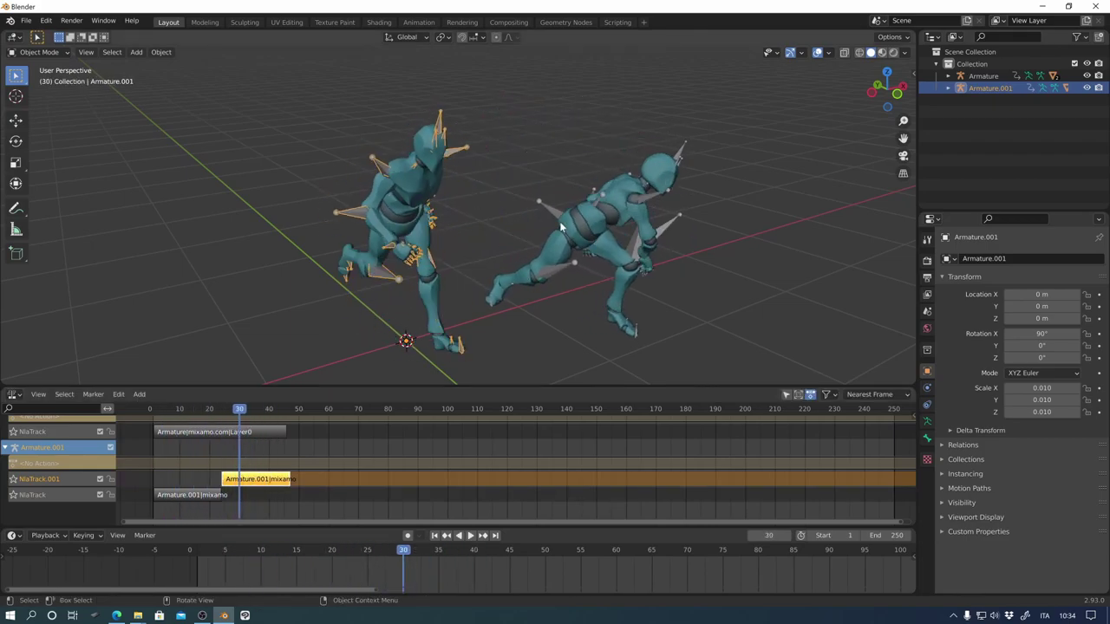
{"action": "left_click", "coordinate": [983, 75]}
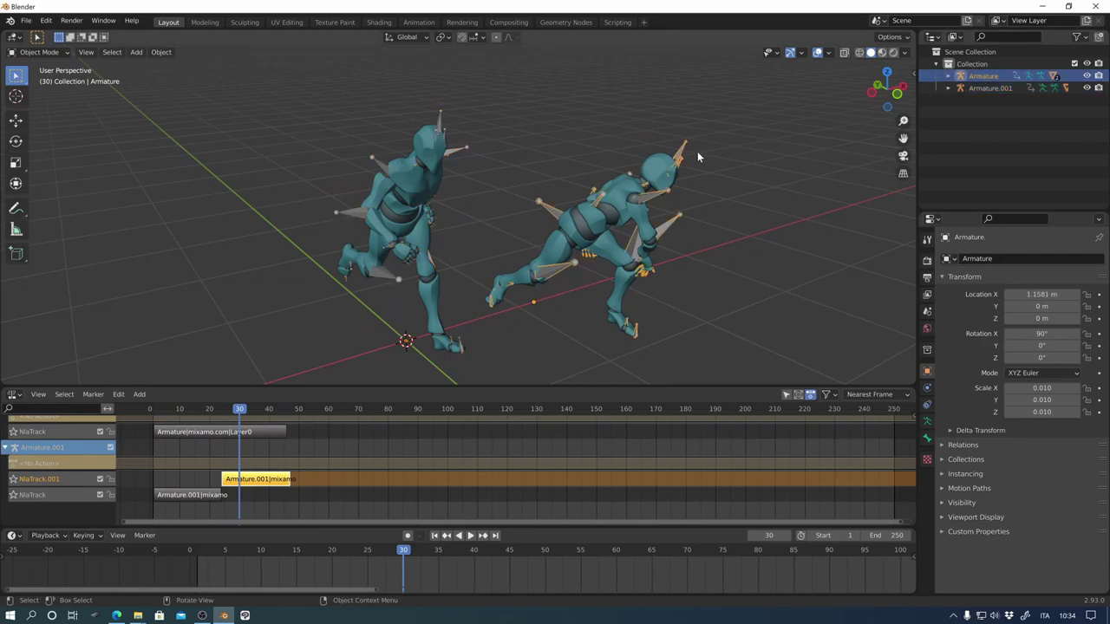
{"action": "mouse_move", "coordinate": [737, 123]}
{"action": "left_mouse_down"}
{"action": "mouse_move", "coordinate": [491, 328]}
{"action": "mouse_move", "coordinate": [496, 340]}
{"action": "left_mouse_up"}
- Delete the right-hand fighter, select Armature.001 and preview its animation
{"action": "key", "text": "Delete"}
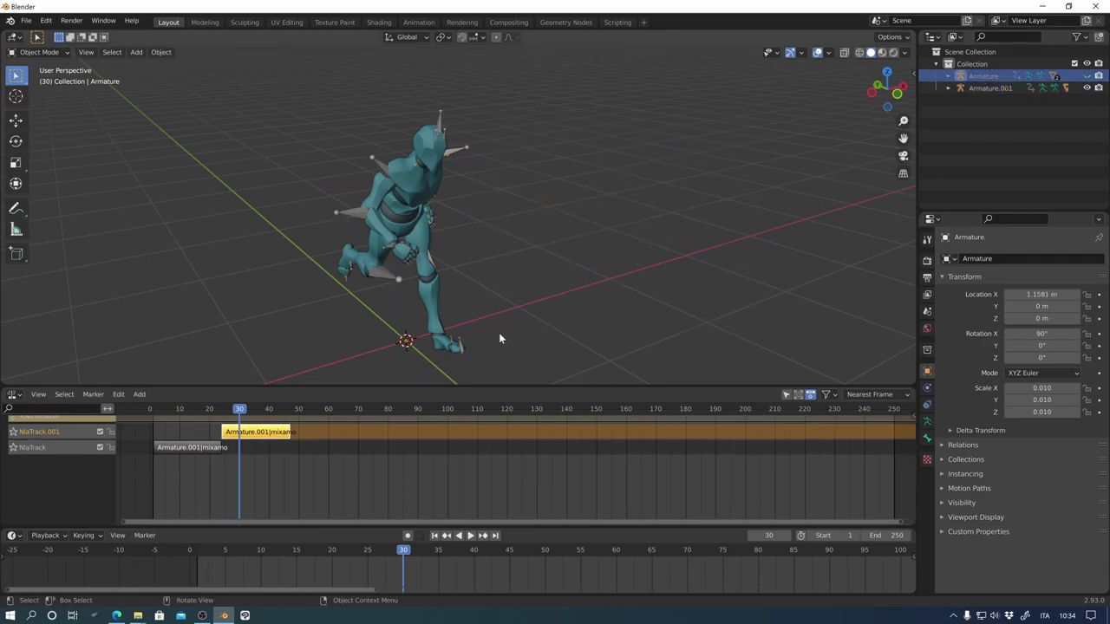
{"action": "left_click", "coordinate": [349, 213]}
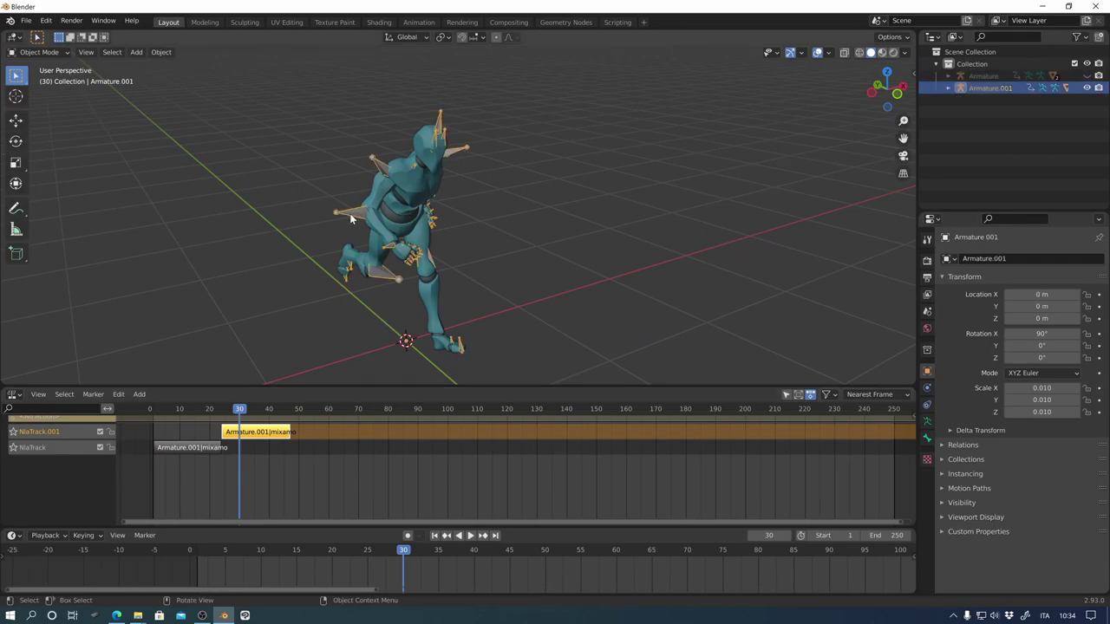
{"action": "middle_click_drag", "start_coordinate": [274, 459], "coordinate": [285, 504]}
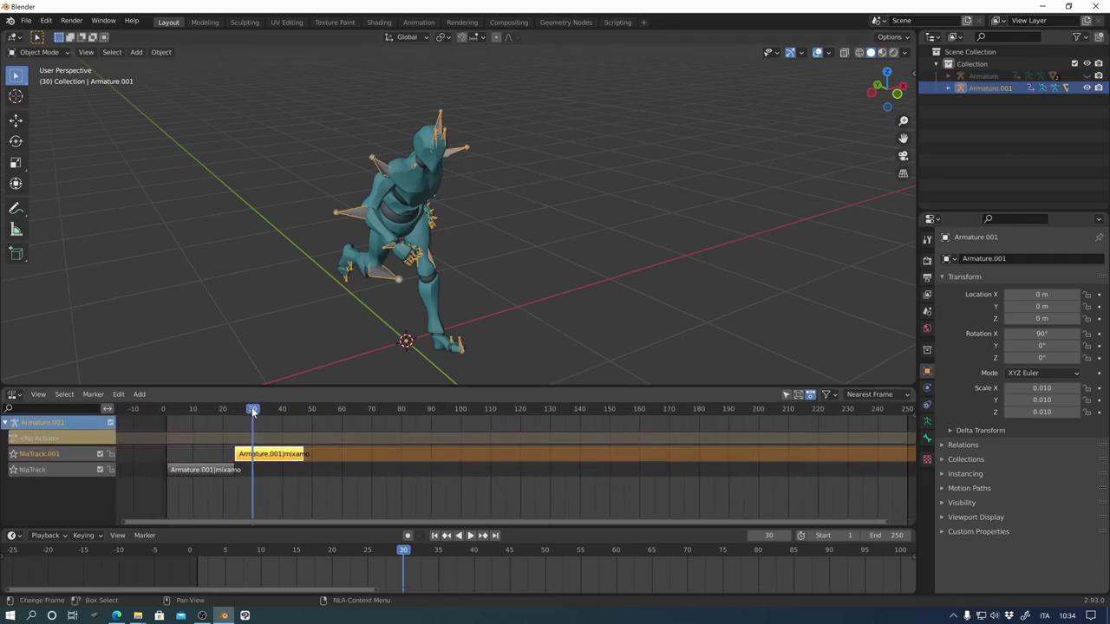
{"action": "key", "text": "space"}
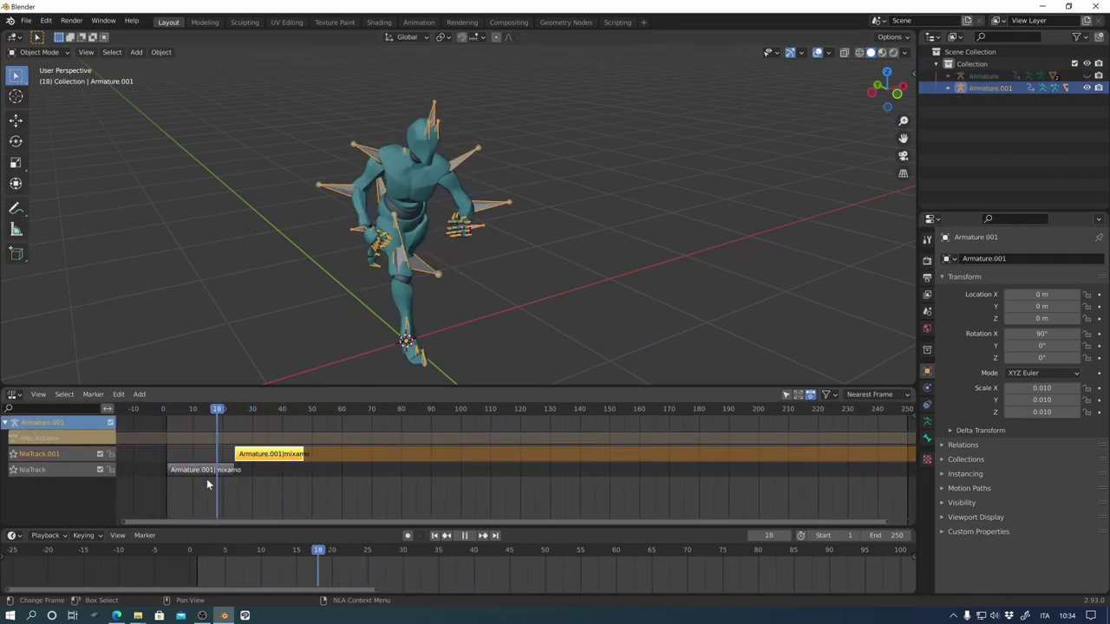
{"action": "key", "text": "space"}
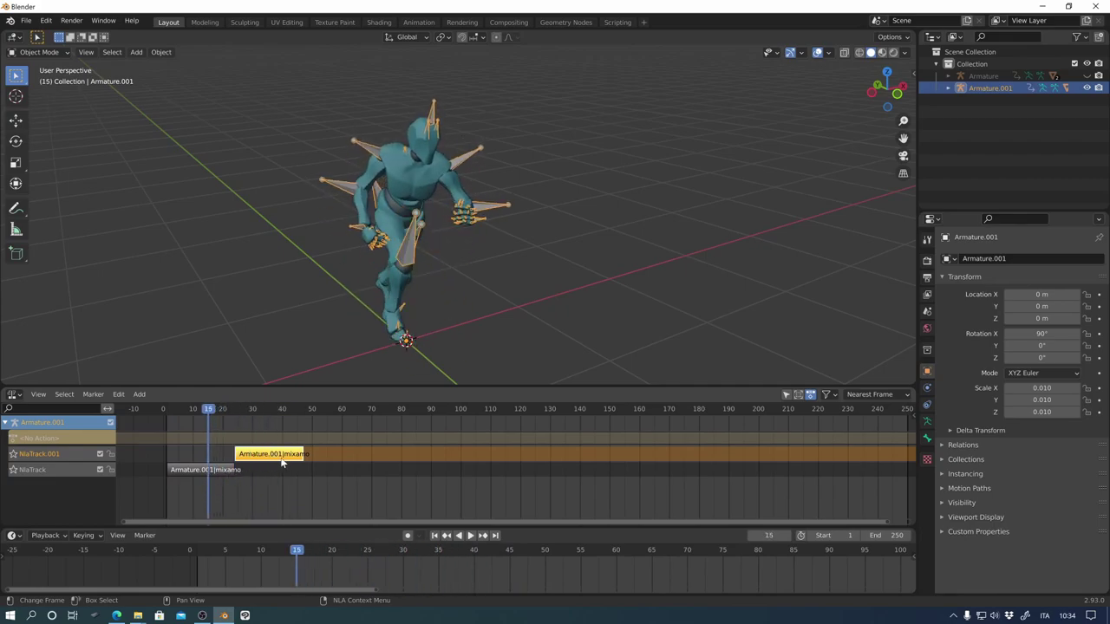
- Enter tweak mode on the lower track's strip and preview its keyframes
{"action": "left_click", "coordinate": [227, 471]}
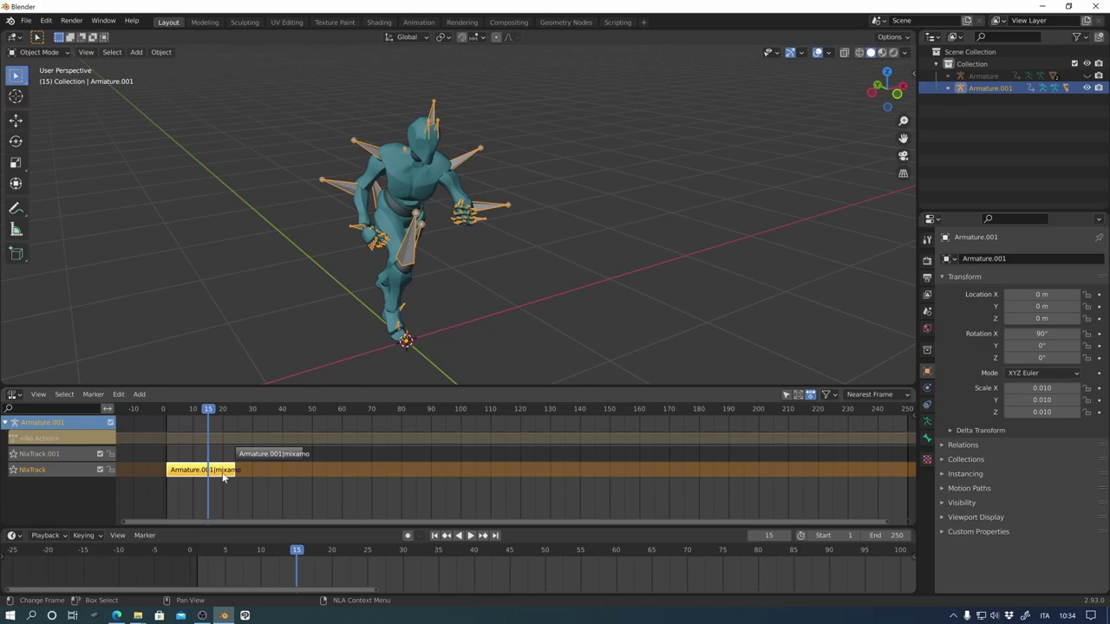
{"action": "key", "text": "Tab"}
{"action": "key", "text": "shift+ctrl+space"}
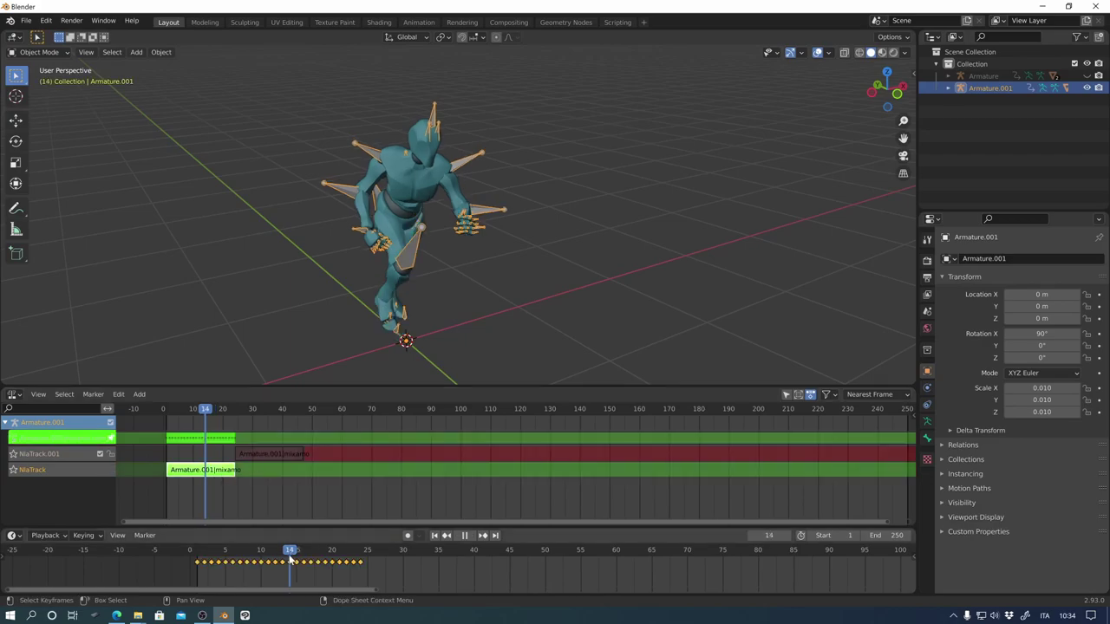
{"action": "key", "text": "space"}
{"action": "left_click_drag", "start_coordinate": [293, 559], "coordinate": [372, 565]}
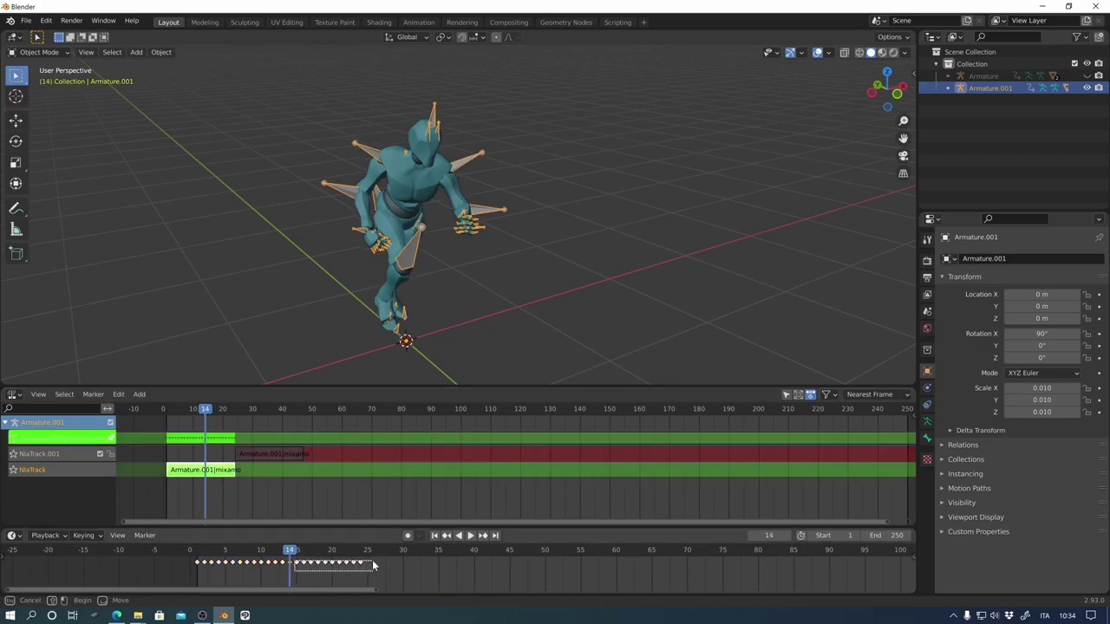
{"action": "key", "text": "shift+ctrl+space"}
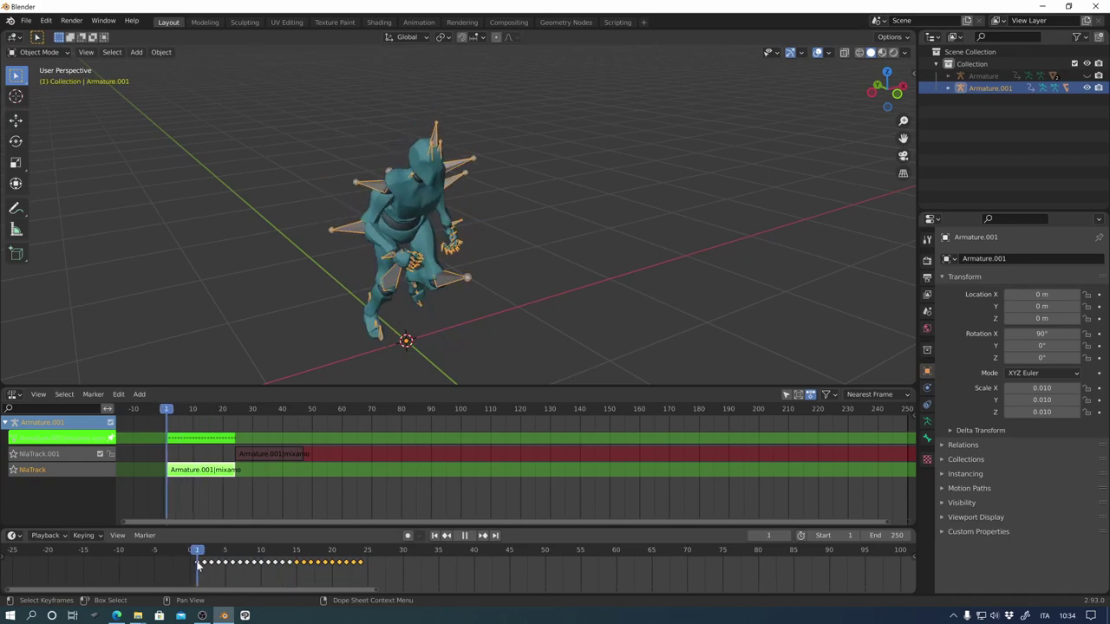
{"action": "key", "text": "space"}
- Scale all of the action's keyframes by 2, then leave tweak mode
{"action": "key", "text": "a"}
{"action": "key", "text": "s"}
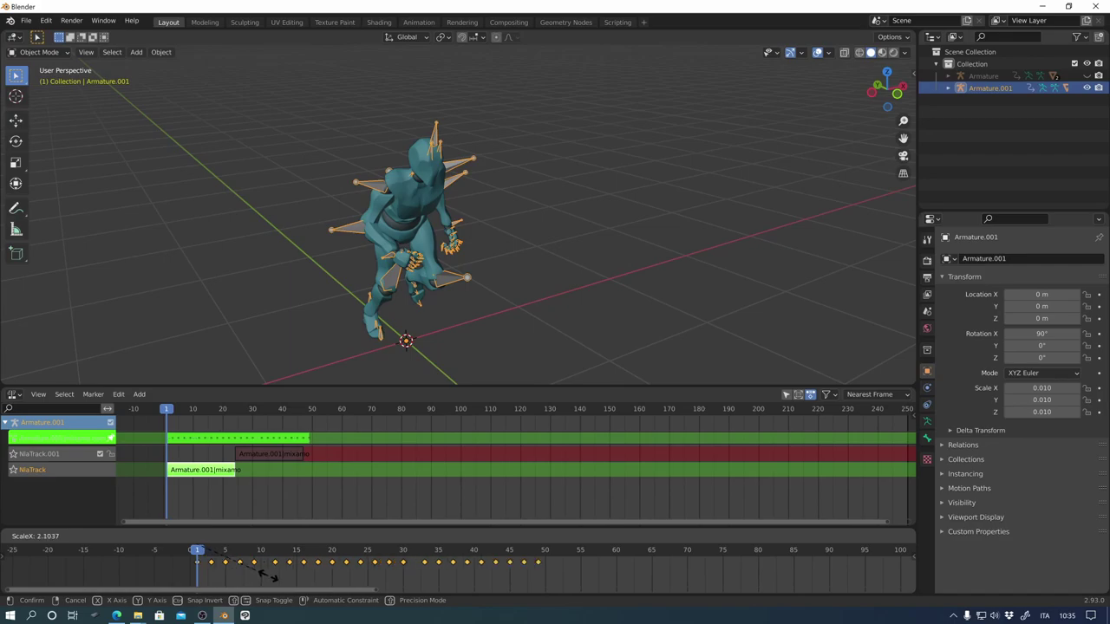
{"action": "type", "text": "2"}
{"action": "key", "text": "Return"}
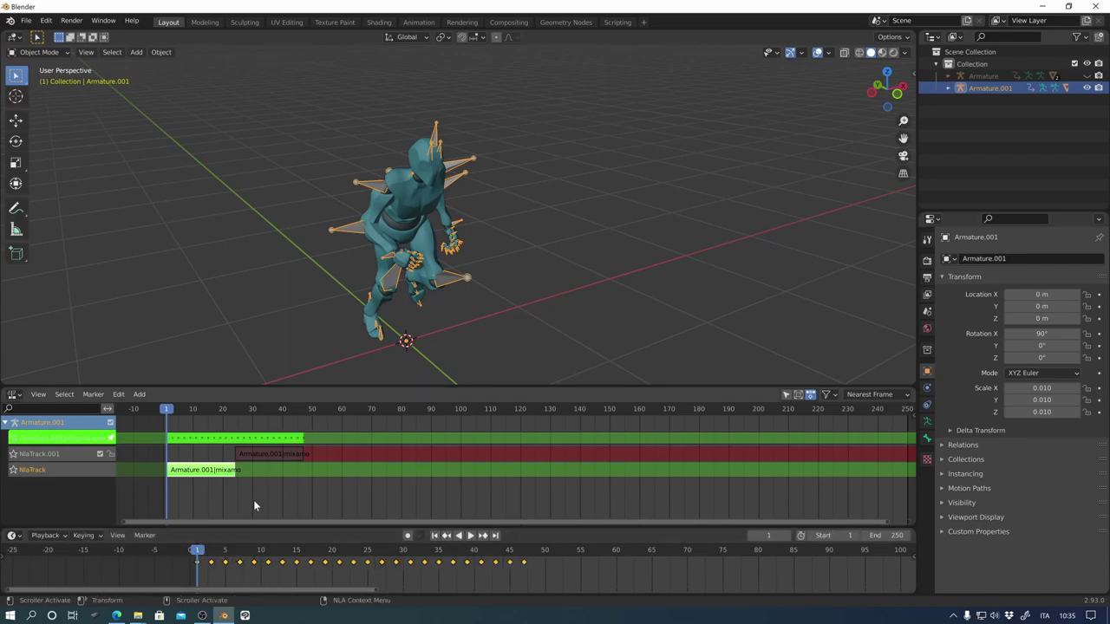
{"action": "key", "text": "Tab"}
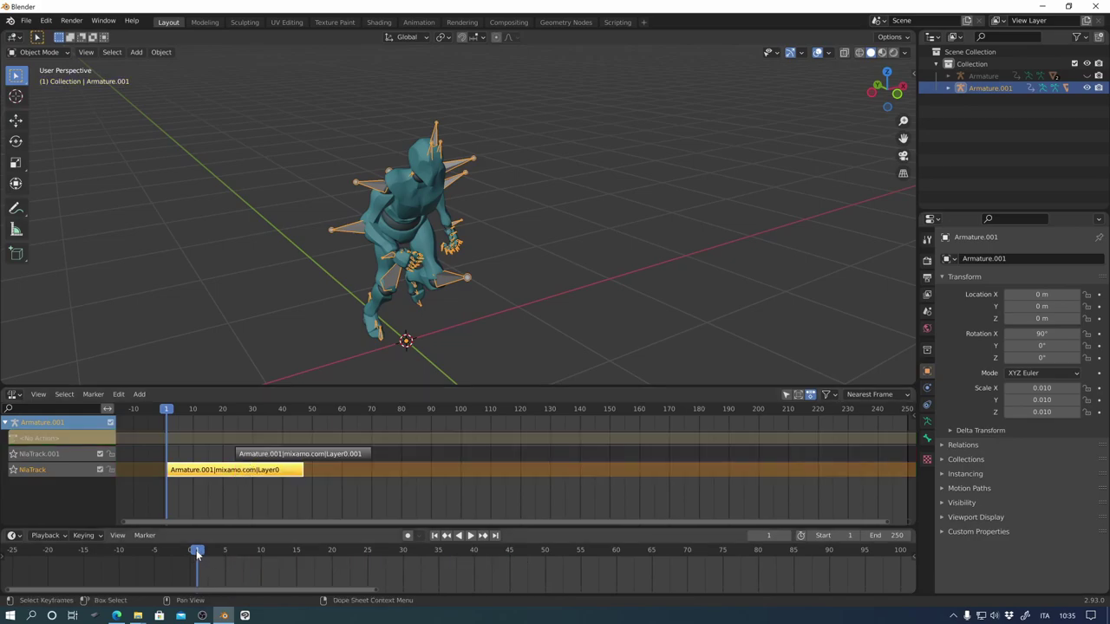
{"action": "left_click", "coordinate": [280, 456]}
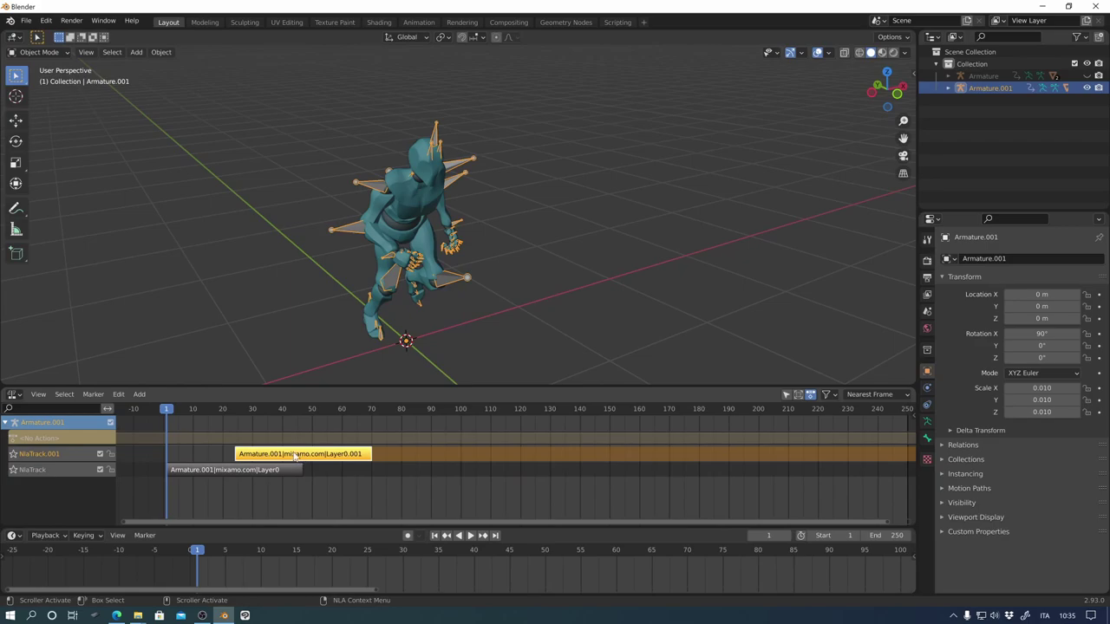
- Select the Layer0.001 strip and preview the current animation
{"action": "left_click", "coordinate": [282, 472]}
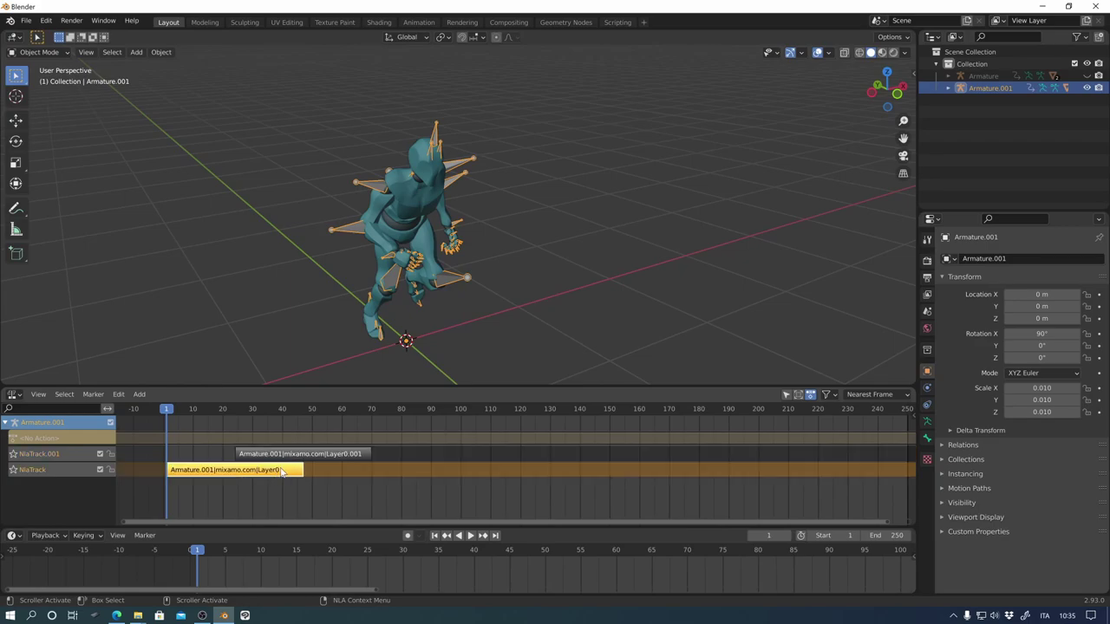
{"action": "left_click", "coordinate": [337, 459]}
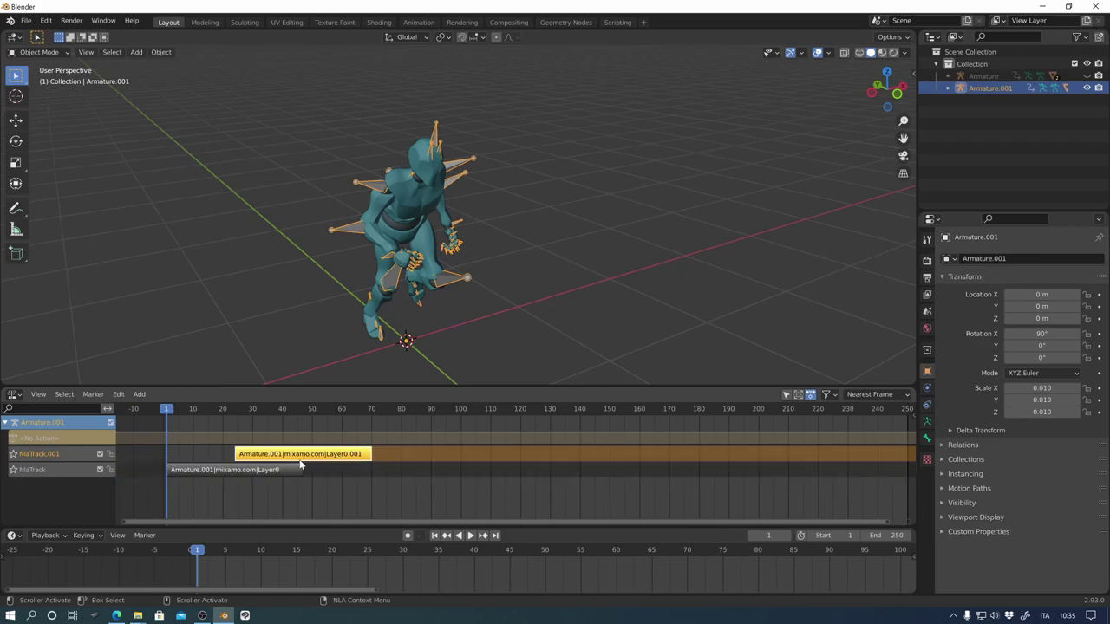
{"action": "key", "text": "space"}
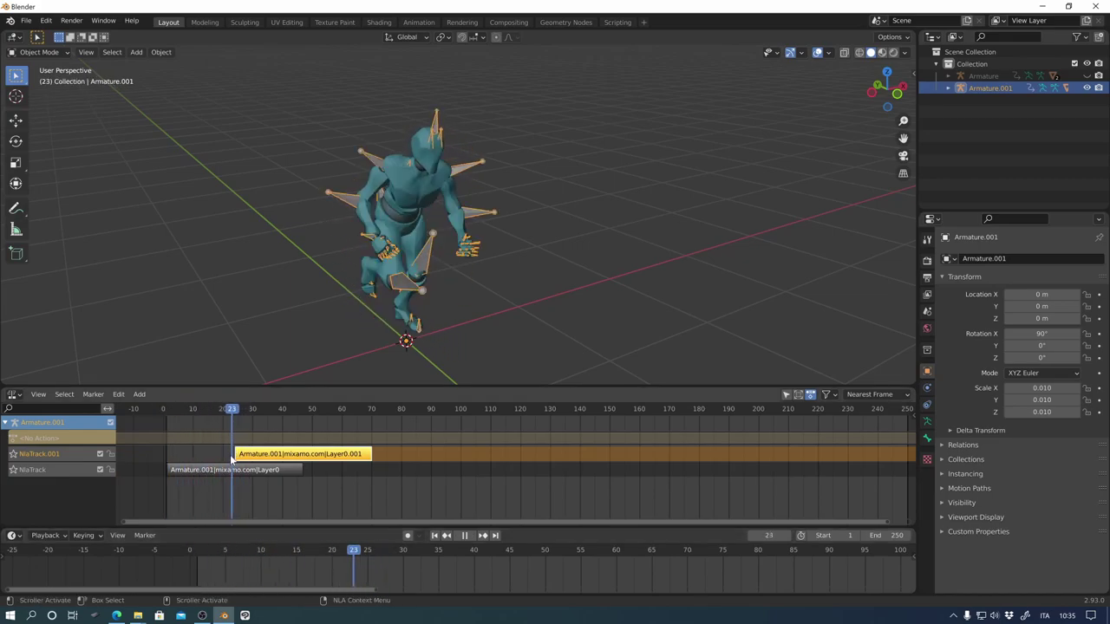
{"action": "key", "text": "space"}
{"action": "mouse_move", "coordinate": [241, 420]}
{"action": "left_mouse_down"}
{"action": "mouse_move", "coordinate": [200, 449]}
{"action": "mouse_move", "coordinate": [168, 451]}
{"action": "left_mouse_up"}
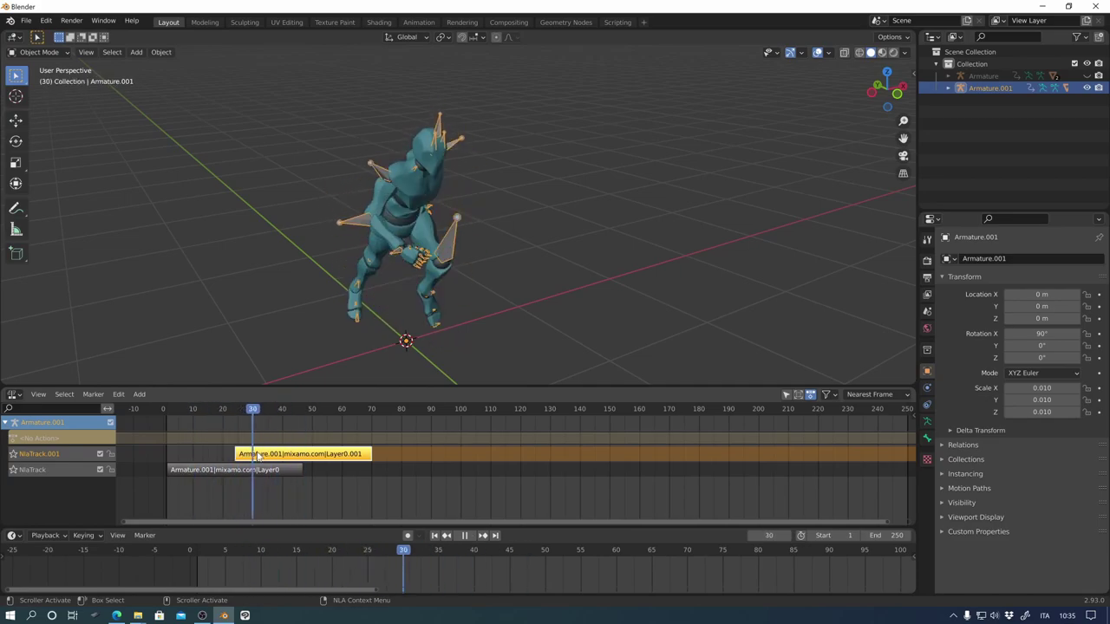
- Move the Layer0.001 strip to start around frame 47 and scrub to check it
{"action": "left_click_drag", "start_coordinate": [293, 459], "coordinate": [360, 466]}
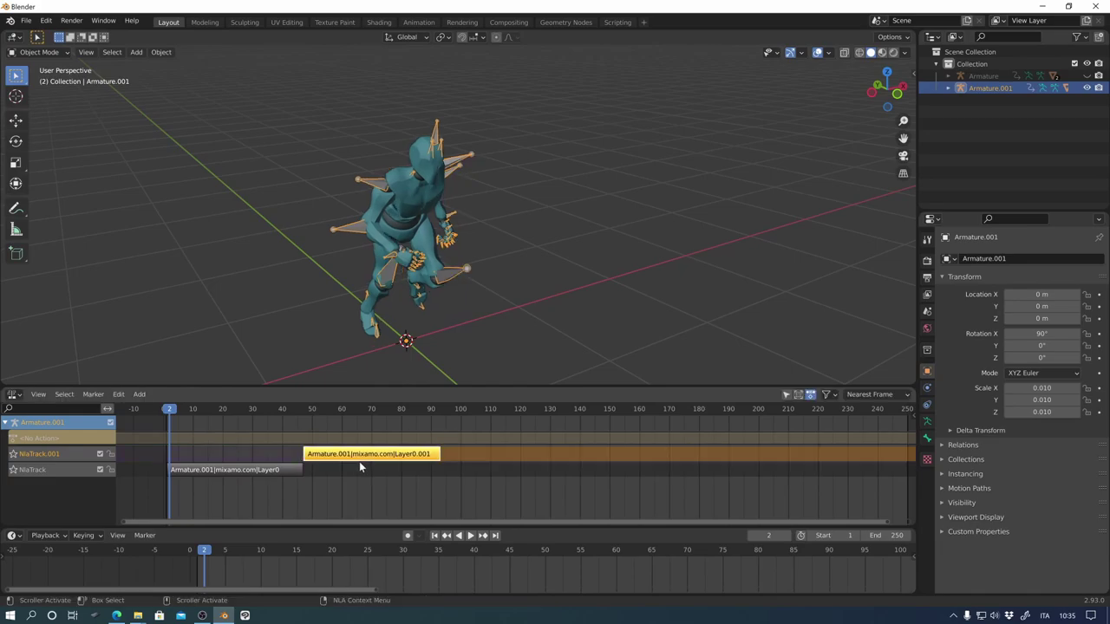
{"action": "mouse_move", "coordinate": [172, 429]}
{"action": "left_mouse_down"}
{"action": "mouse_move", "coordinate": [347, 444]}
{"action": "mouse_move", "coordinate": [170, 460]}
{"action": "left_mouse_up"}
{"action": "key", "text": "Escape"}
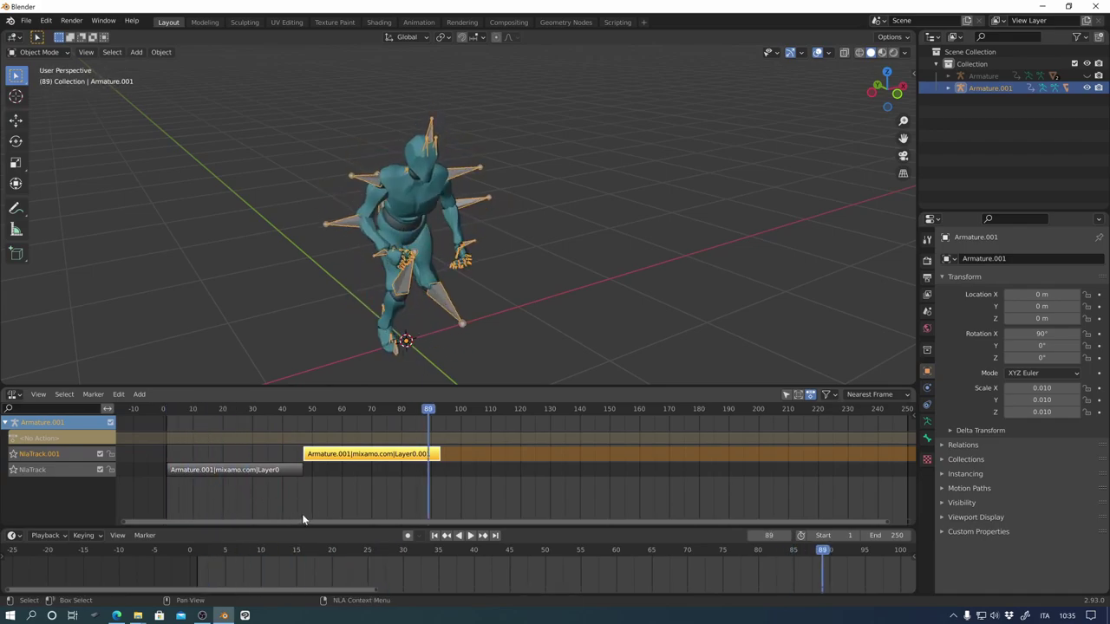
{"action": "left_click", "coordinate": [270, 469]}
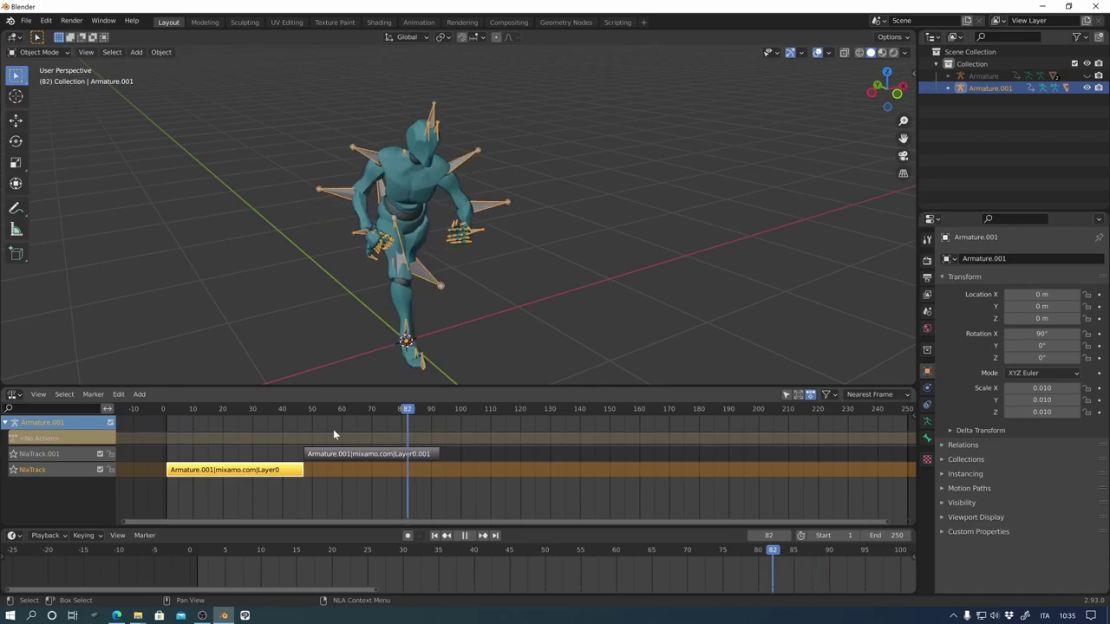
{"action": "left_click", "coordinate": [225, 409]}
- Duplicate the Layer0 strip and scale the copy's keyframes to half length in tweak mode
{"action": "right_click", "coordinate": [270, 471]}
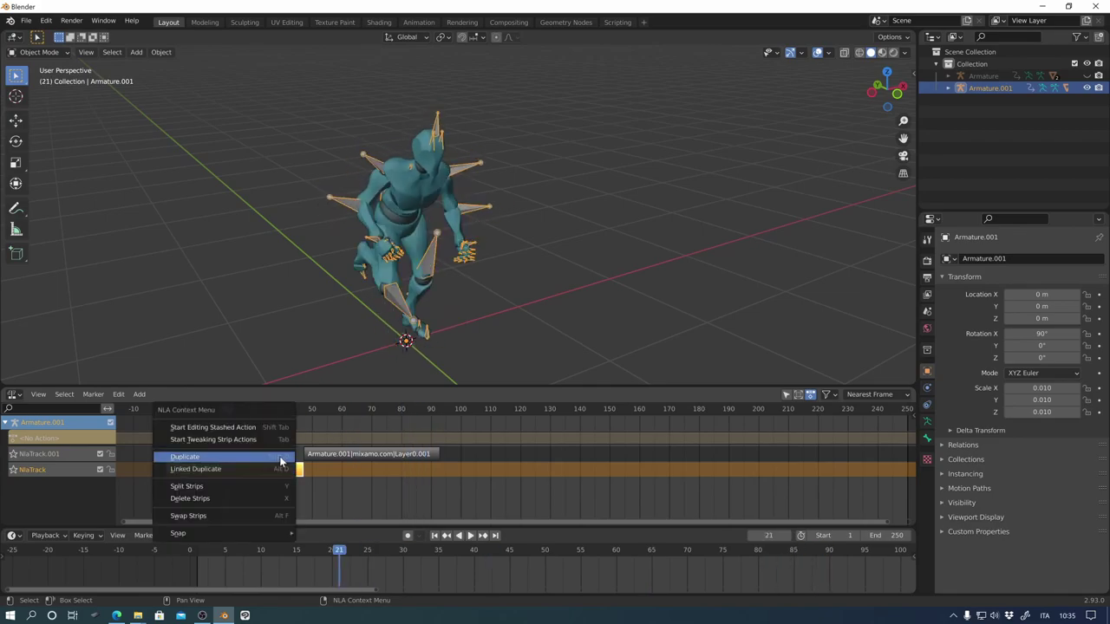
{"action": "left_click", "coordinate": [279, 458]}
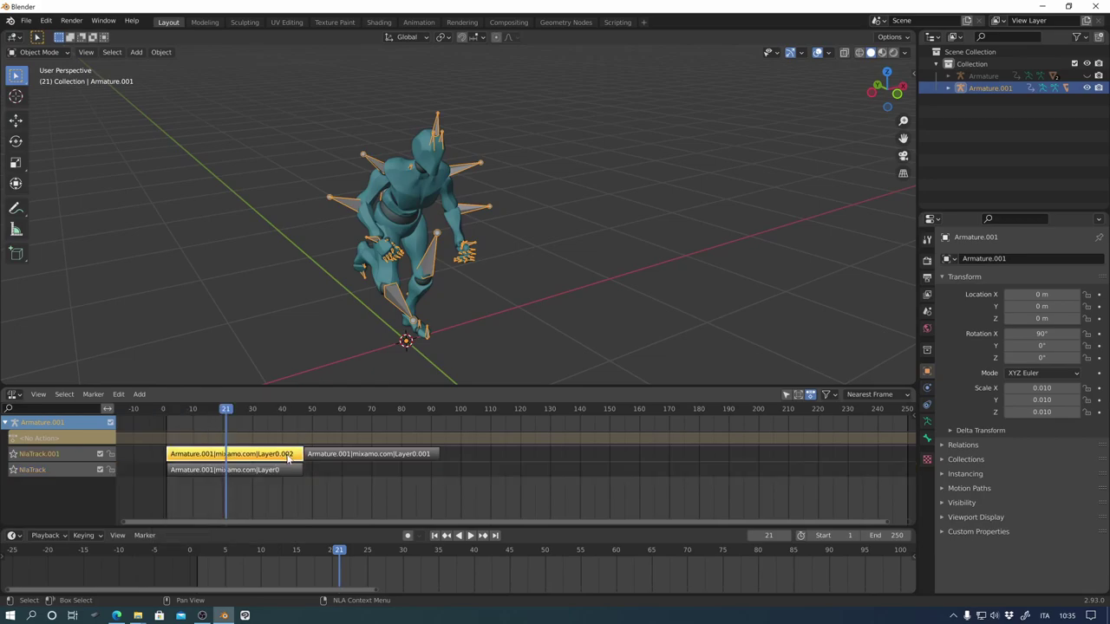
{"action": "key", "text": "Tab"}
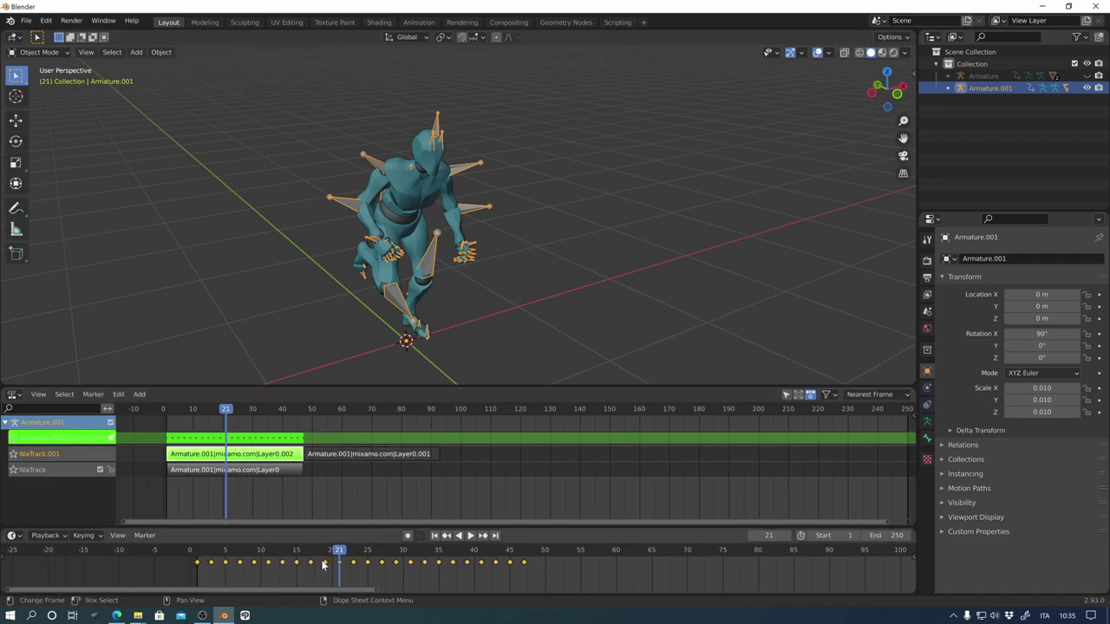
{"action": "key", "text": "shift+Left"}
{"action": "key", "text": "s"}
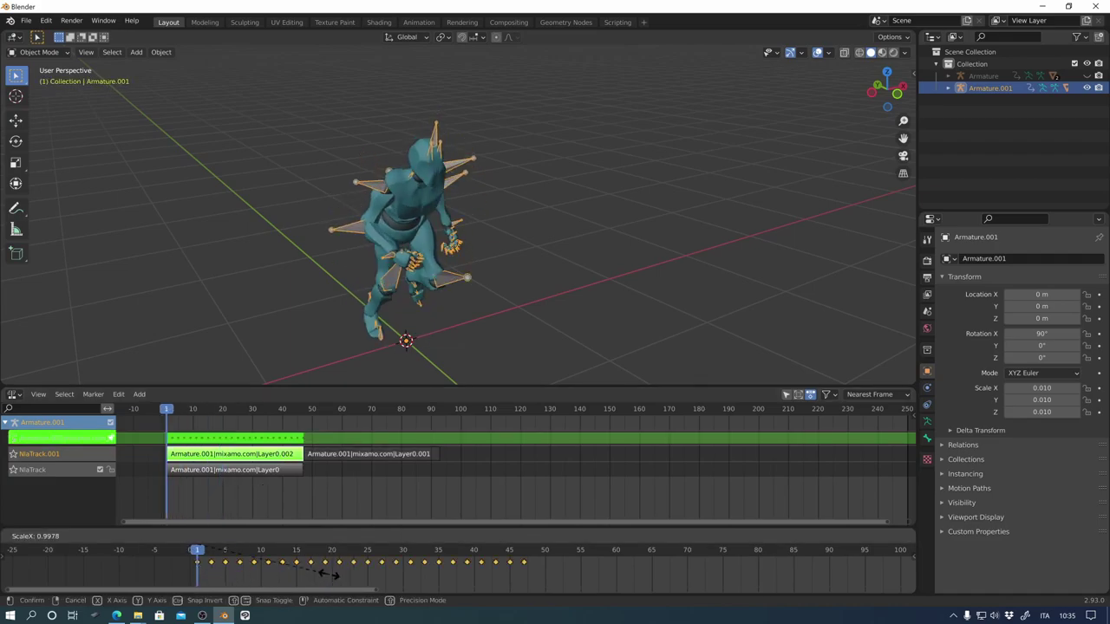
{"action": "left_click", "coordinate": [321, 579]}
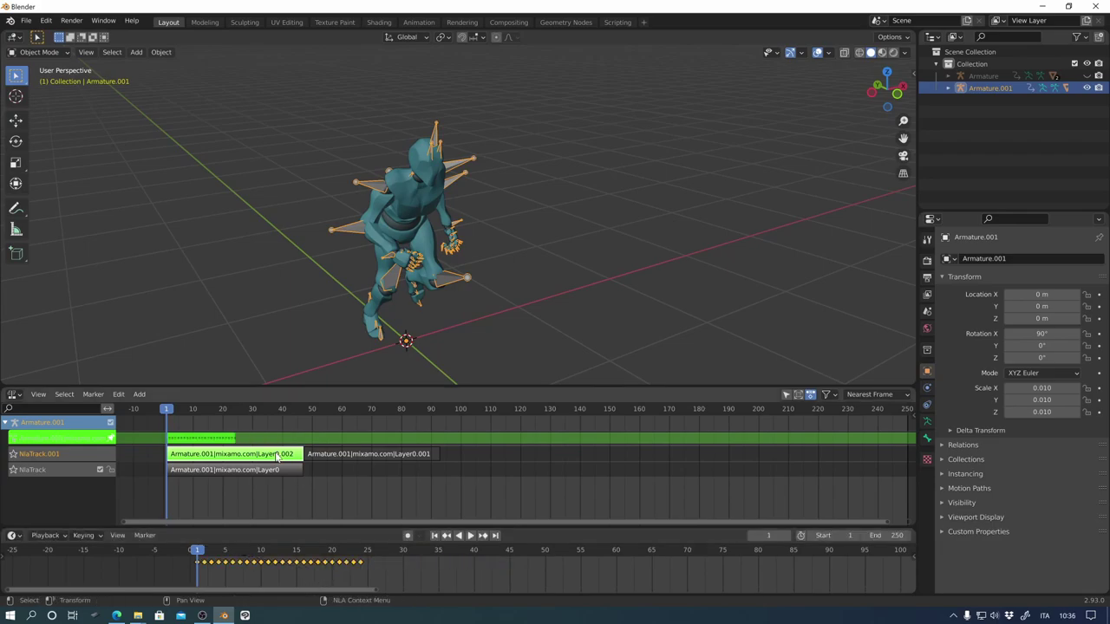
{"action": "key", "text": "Tab"}
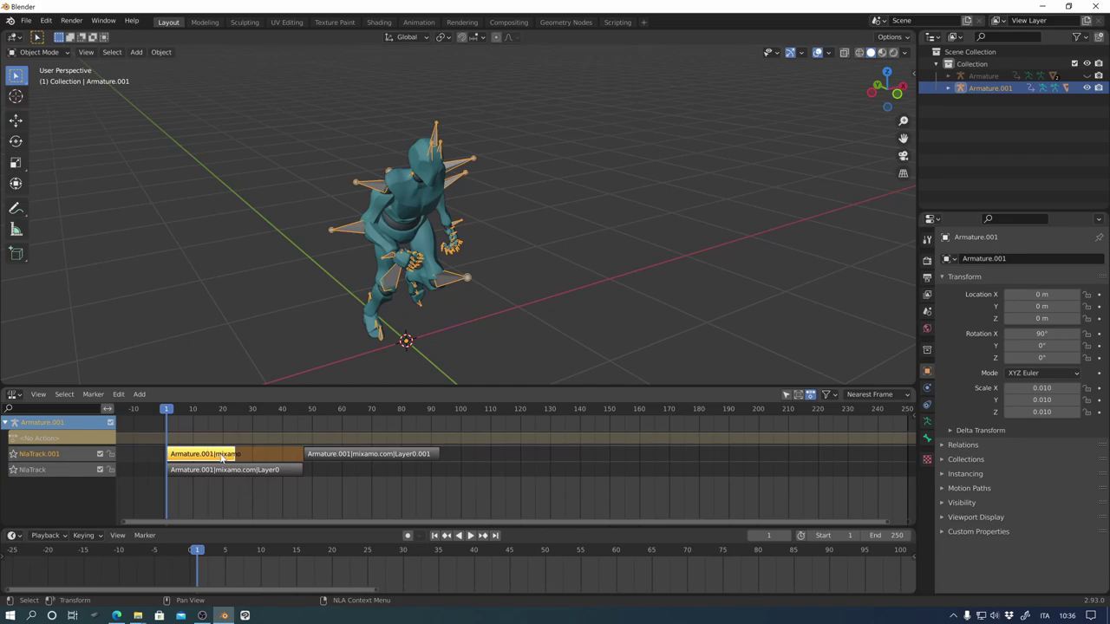
- Move the Layer0.002 copy to the start of the track at frame 1
{"action": "key", "text": "space"}
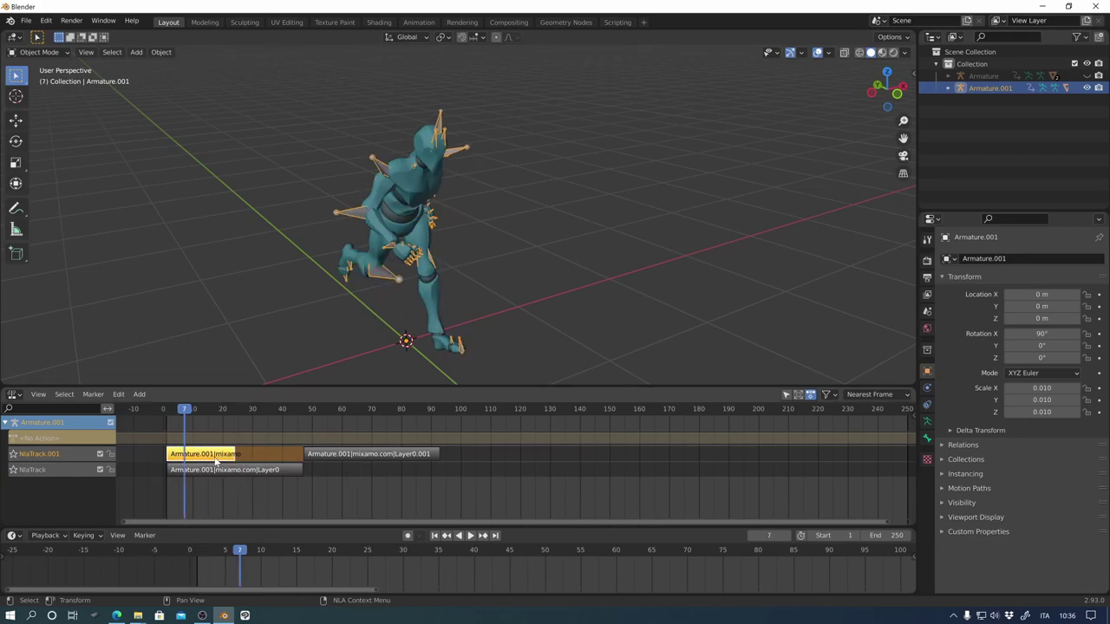
{"action": "key", "text": "g"}
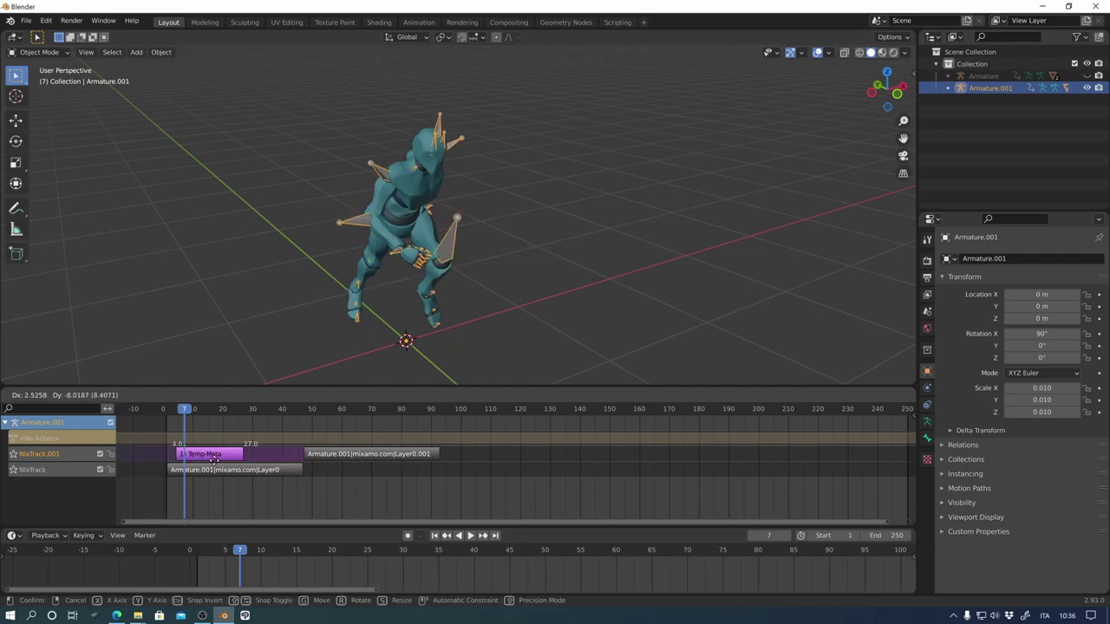
{"action": "left_click", "coordinate": [208, 460]}
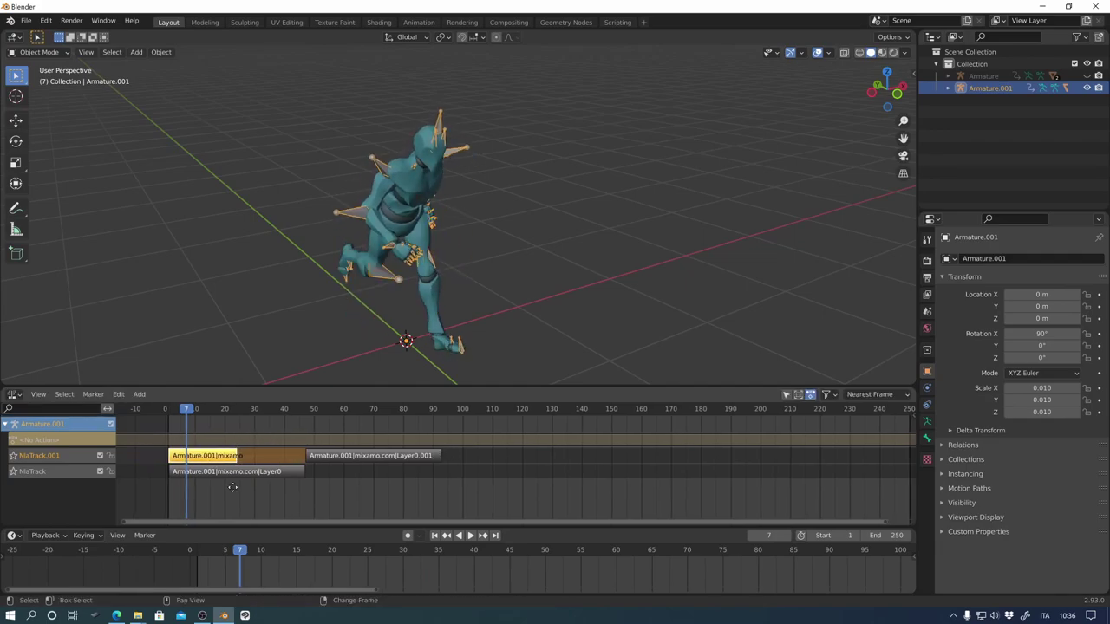
{"action": "key", "text": "g"}
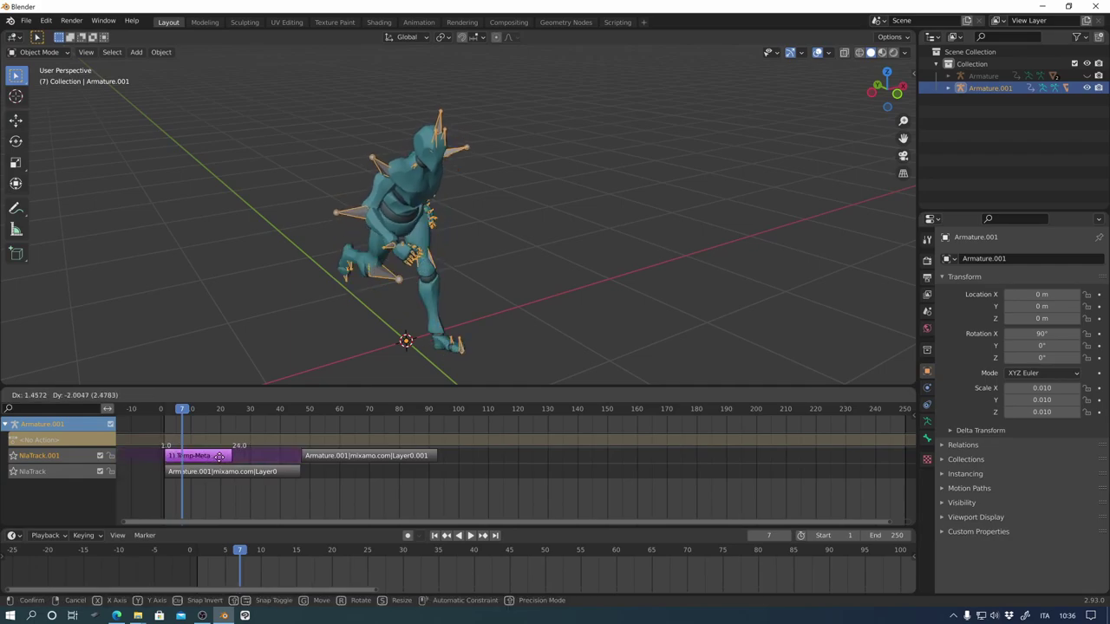
{"action": "left_click", "coordinate": [220, 459]}
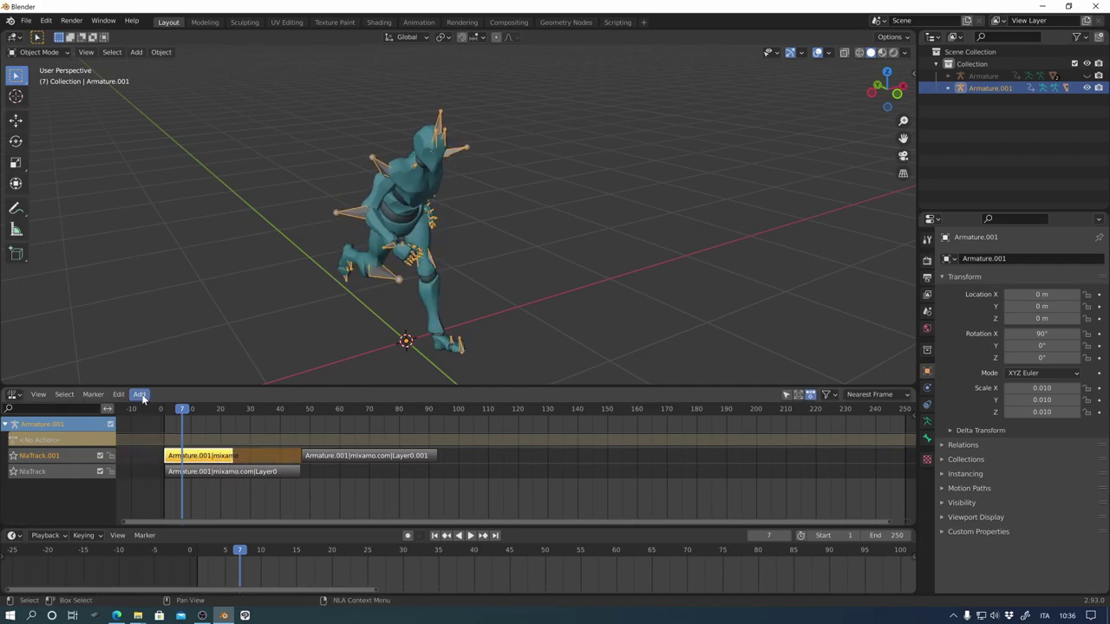
- Add NlaTrack.002, move the short mixamo strip onto it, and shift Layer0.001 to near frame 21
{"action": "left_click", "coordinate": [141, 395]}
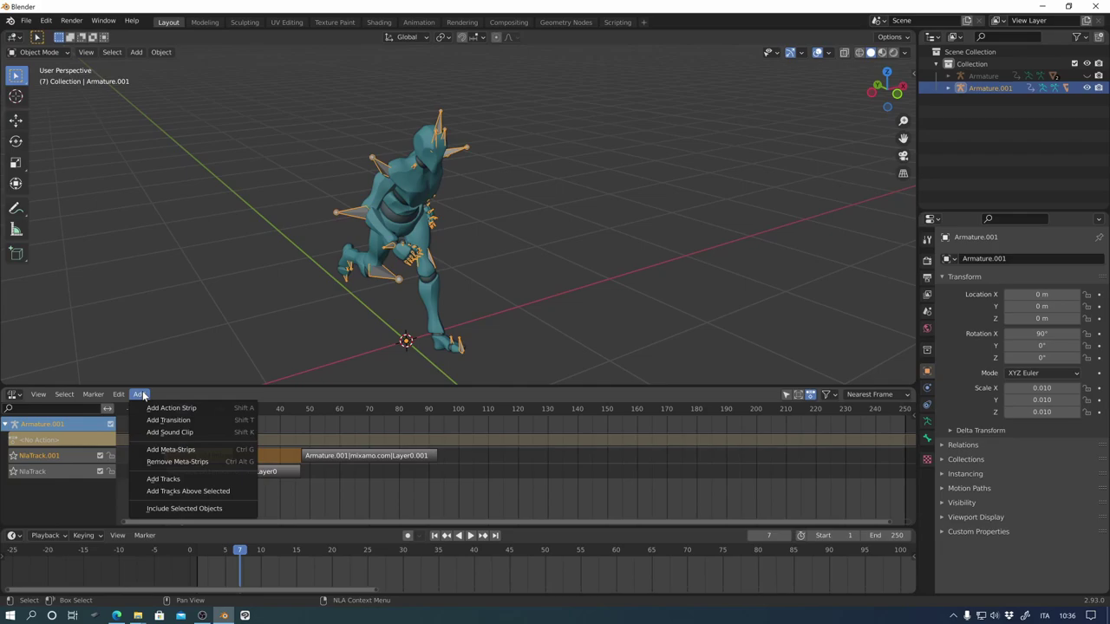
{"action": "left_click", "coordinate": [163, 480]}
{"action": "left_click_drag", "start_coordinate": [203, 475], "coordinate": [205, 457]}
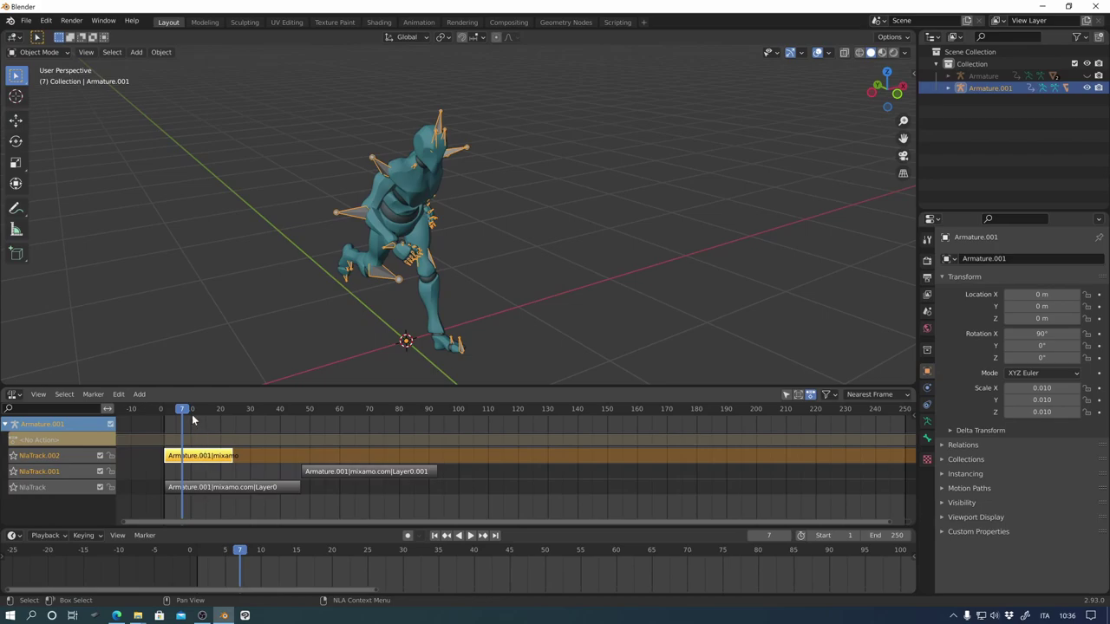
{"action": "key", "text": "space"}
{"action": "left_click_drag", "start_coordinate": [414, 472], "coordinate": [334, 473]}
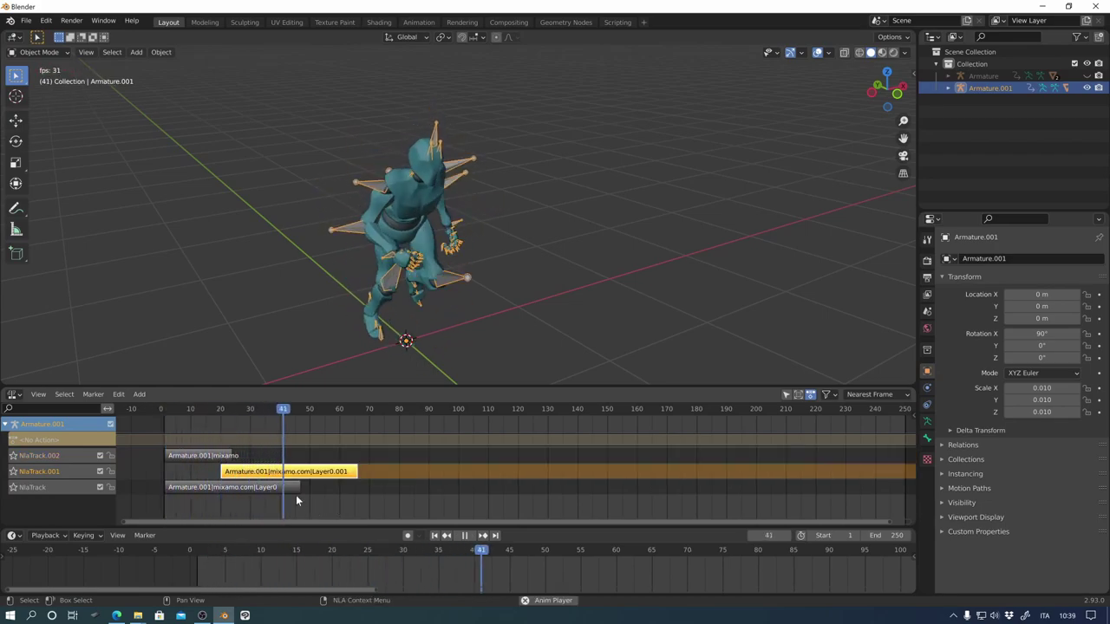
{"action": "key", "text": "Escape"}
- Select the Layer0 strip and preview the motion from around frame 10
{"action": "left_click", "coordinate": [248, 490]}
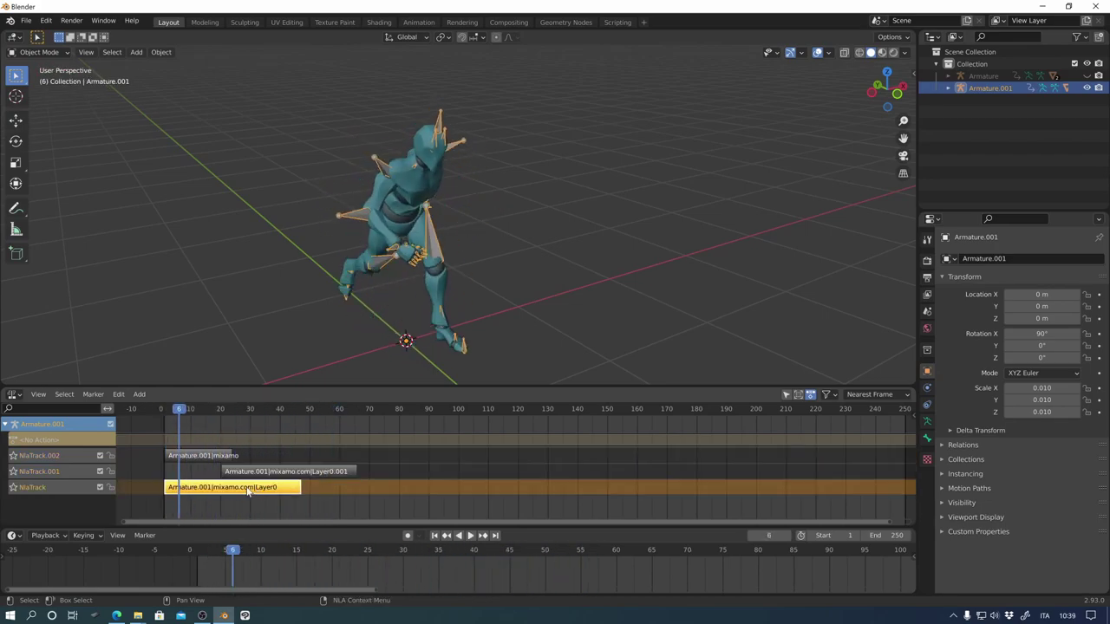
{"action": "key", "text": "space"}
{"action": "left_click_drag", "start_coordinate": [264, 413], "coordinate": [189, 444]}
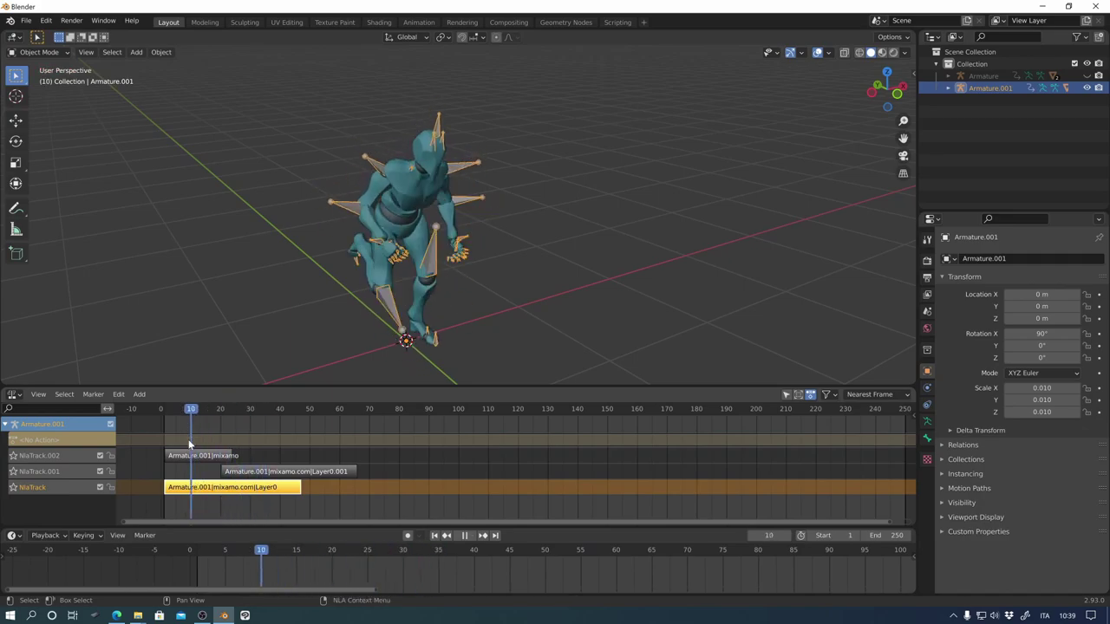
{"action": "key", "text": "Escape"}
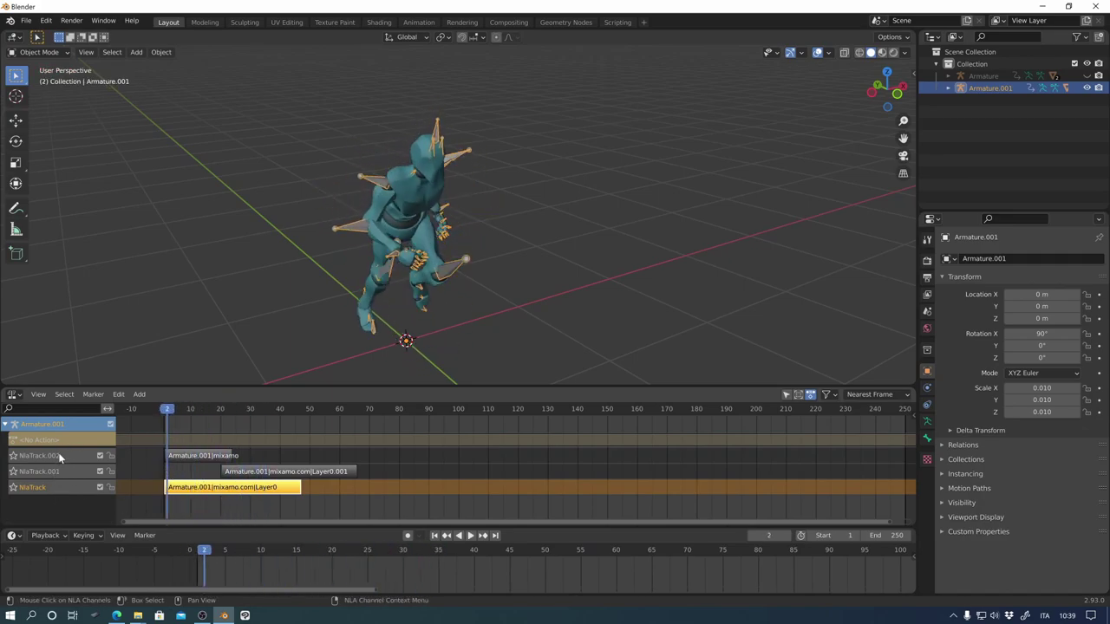
{"action": "key", "text": "Right"}
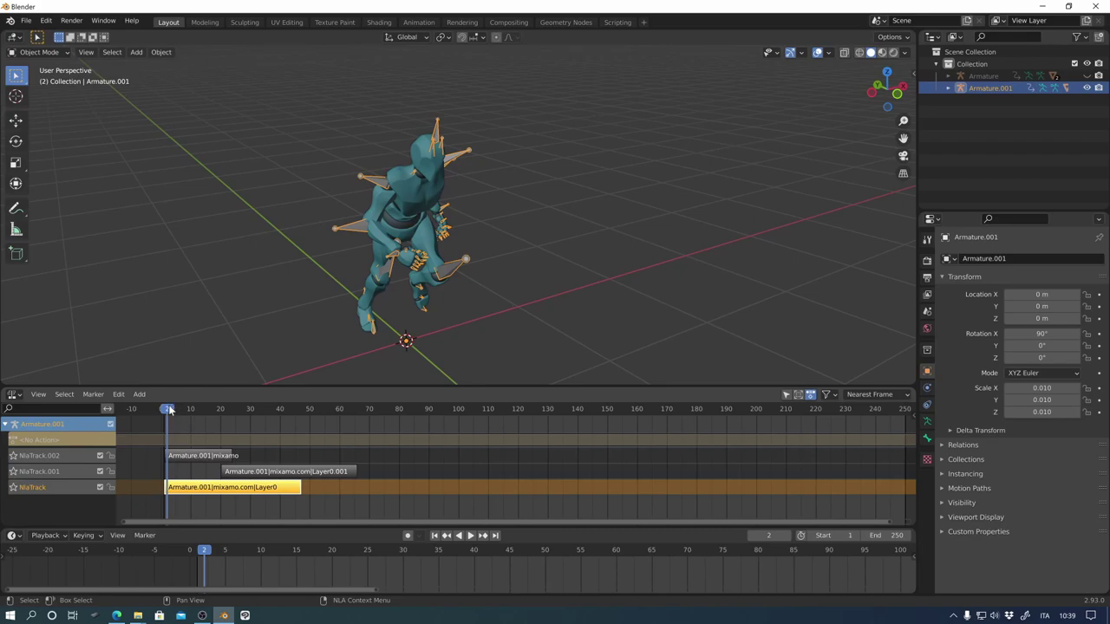
{"action": "key", "text": "Left"}
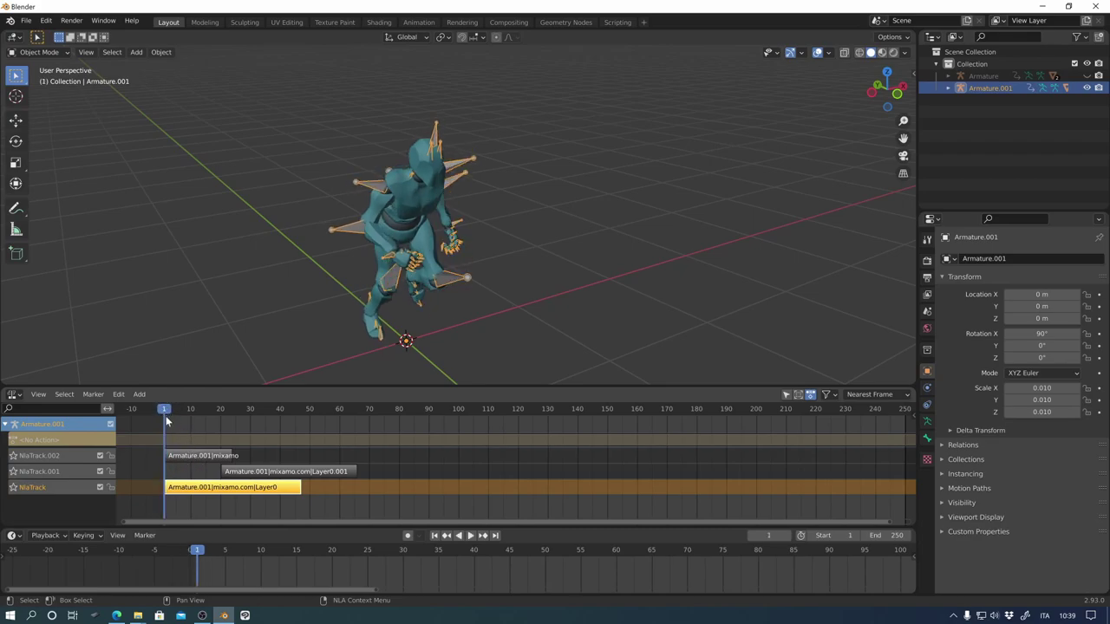
{"action": "key", "text": "space"}
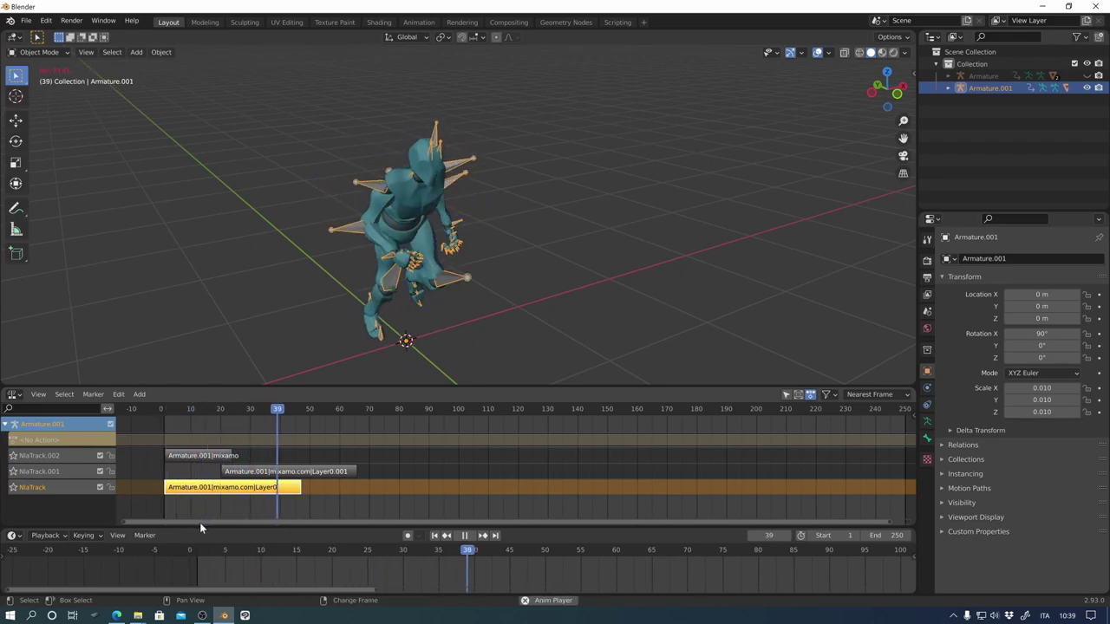
{"action": "key", "text": "space"}
- Shift the bottom track's Layer0 strip later, to start near frame 5
{"action": "left_click", "coordinate": [208, 454]}
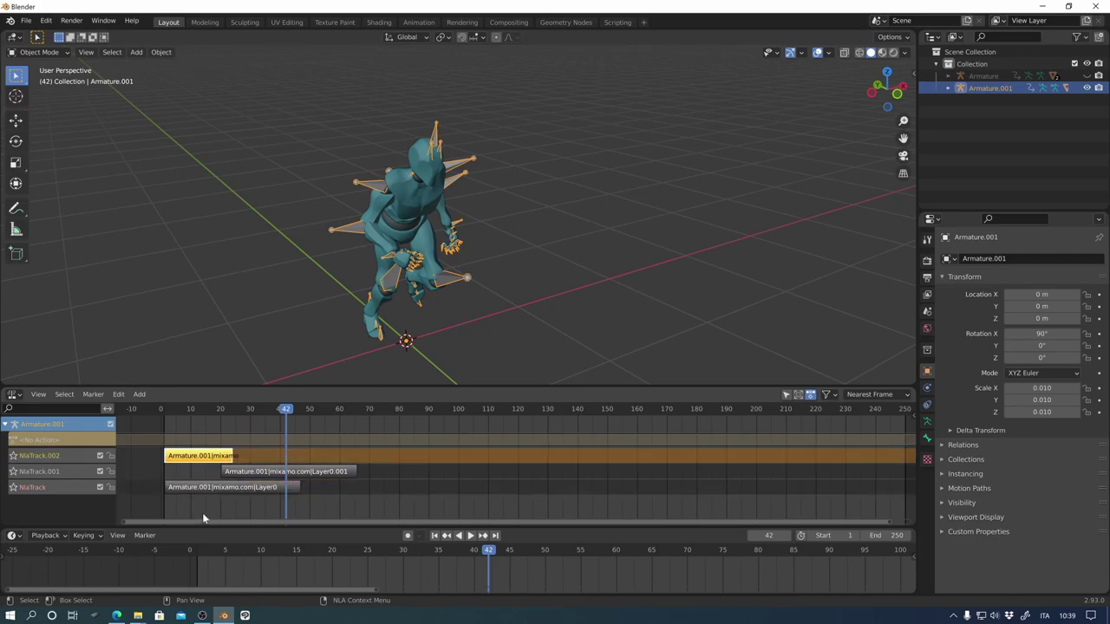
{"action": "left_click", "coordinate": [243, 491]}
{"action": "left_click_drag", "start_coordinate": [241, 491], "coordinate": [248, 477]}
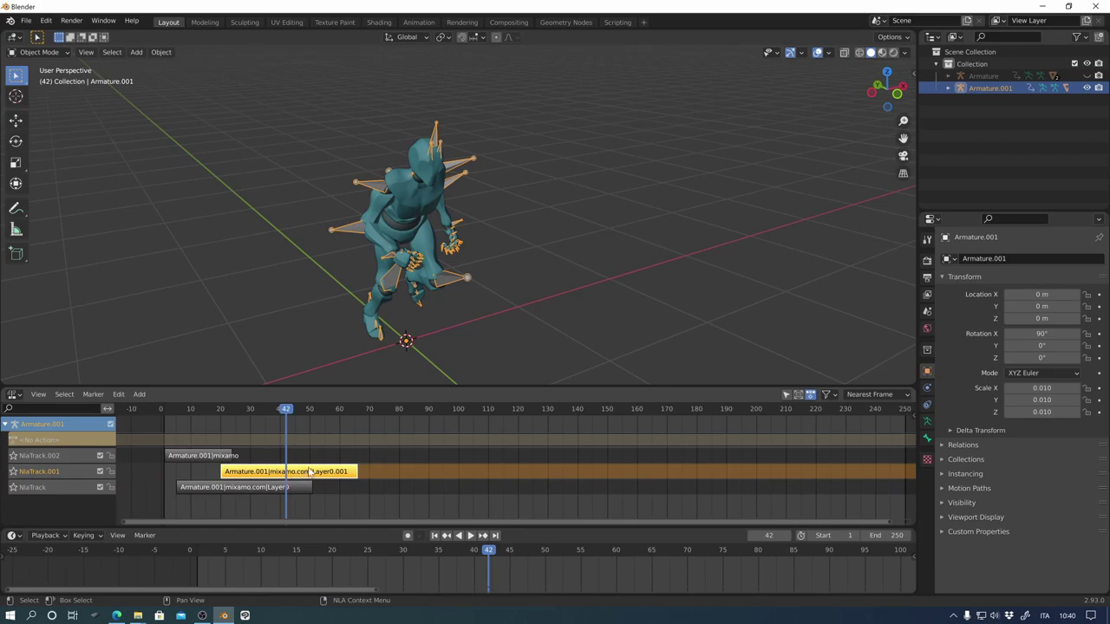
- Move the Layer0 strip into the top track after the other clips and play from the start
{"action": "mouse_move", "coordinate": [248, 477]}
{"action": "left_mouse_down"}
{"action": "mouse_move", "coordinate": [315, 444]}
{"action": "mouse_move", "coordinate": [352, 472]}
{"action": "left_mouse_up"}
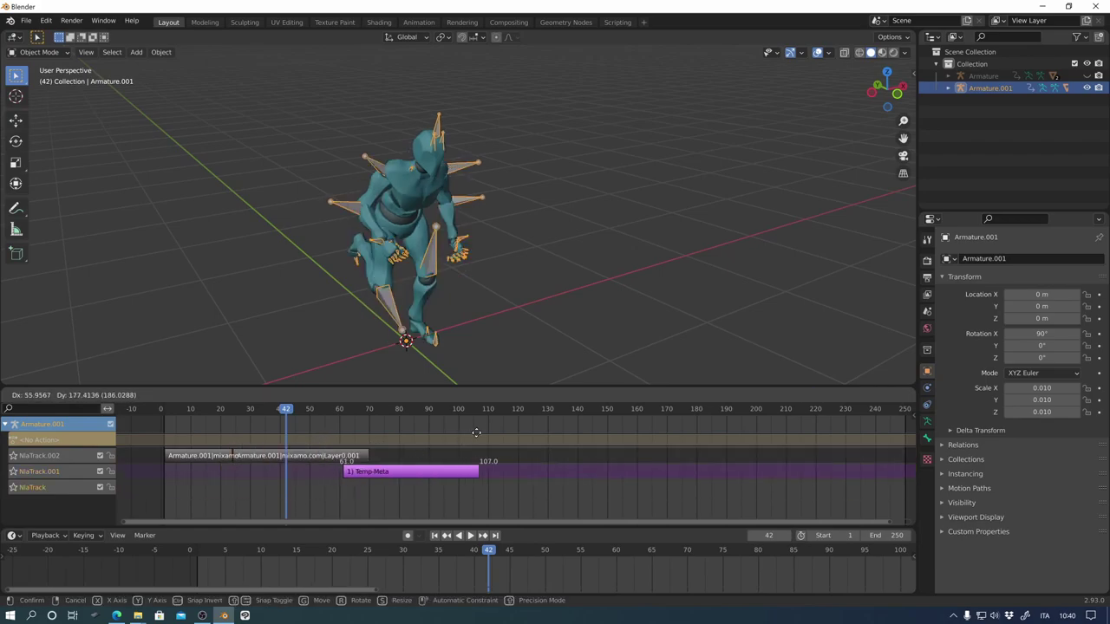
{"action": "left_click_drag", "start_coordinate": [352, 473], "coordinate": [482, 418]}
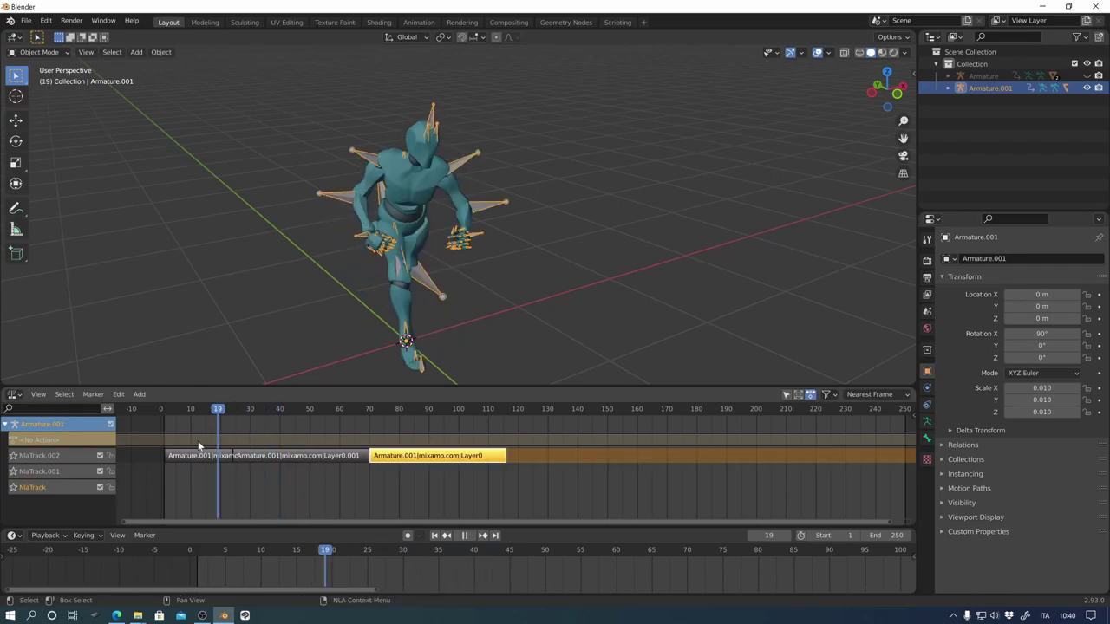
{"action": "left_click_drag", "start_coordinate": [283, 415], "coordinate": [165, 442]}
{"action": "key", "text": "space"}
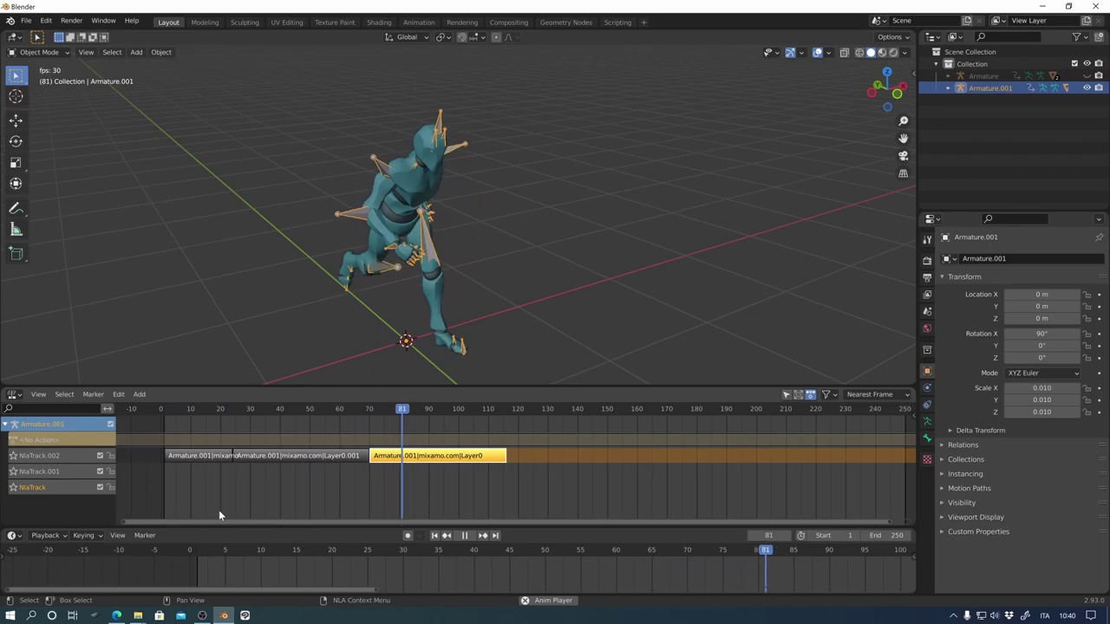
- Move the short mixamo strip aside and put Layer0.001 at the track start
{"action": "left_click", "coordinate": [215, 455]}
{"action": "key", "text": "space"}
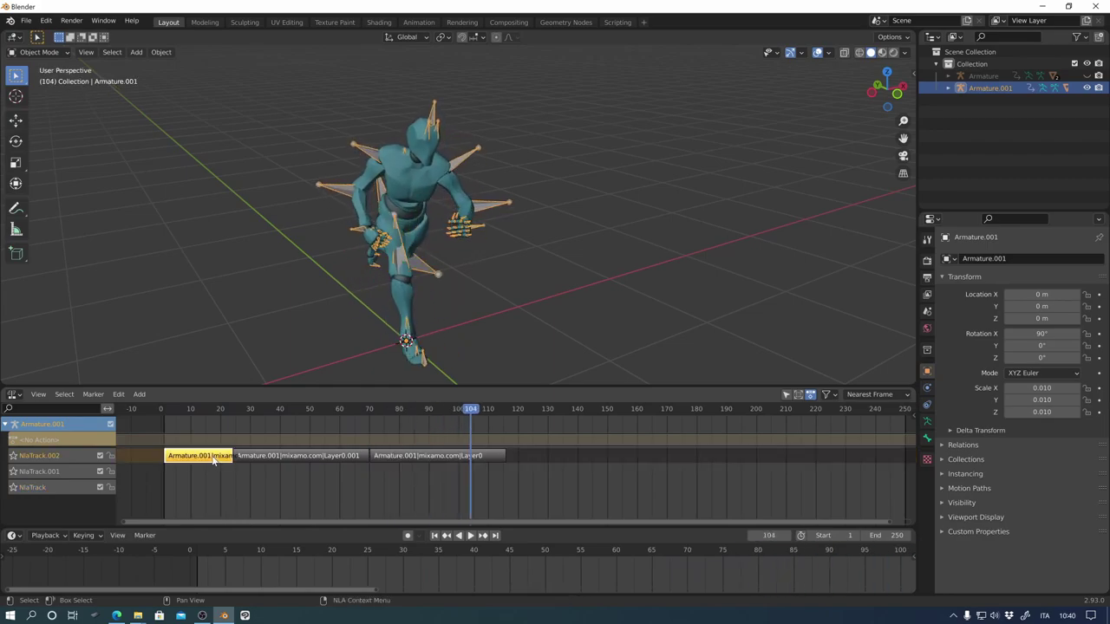
{"action": "left_click_drag", "start_coordinate": [215, 461], "coordinate": [343, 463]}
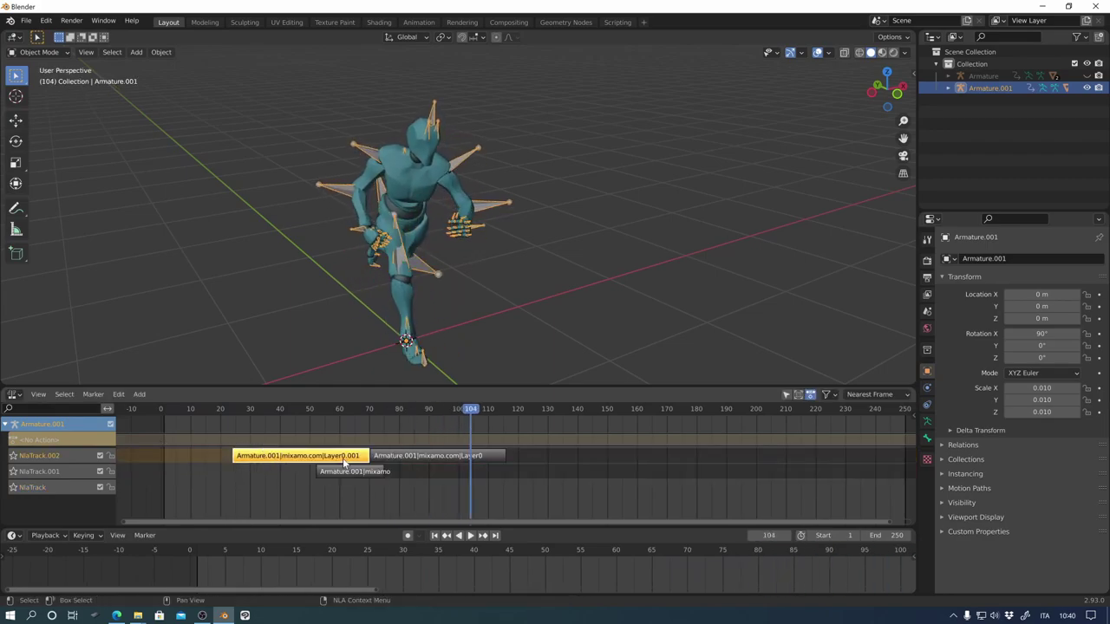
{"action": "key", "text": "g"}
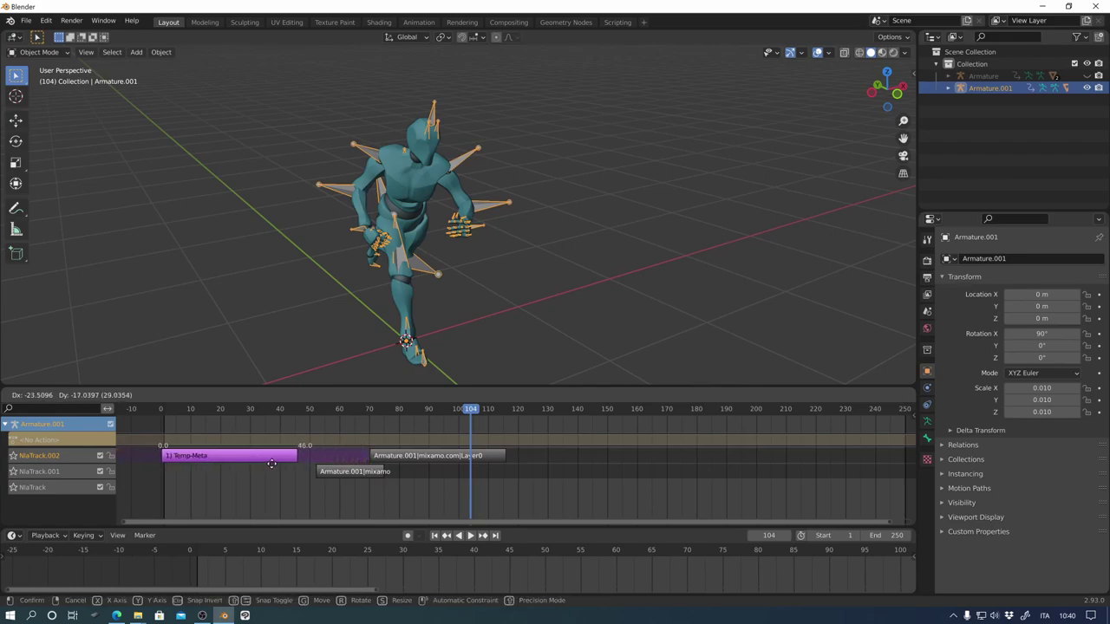
{"action": "left_click", "coordinate": [273, 467]}
- Place the short mixamo strip between Layer0.001 and Layer0, then play the sequence
{"action": "key", "text": "g"}
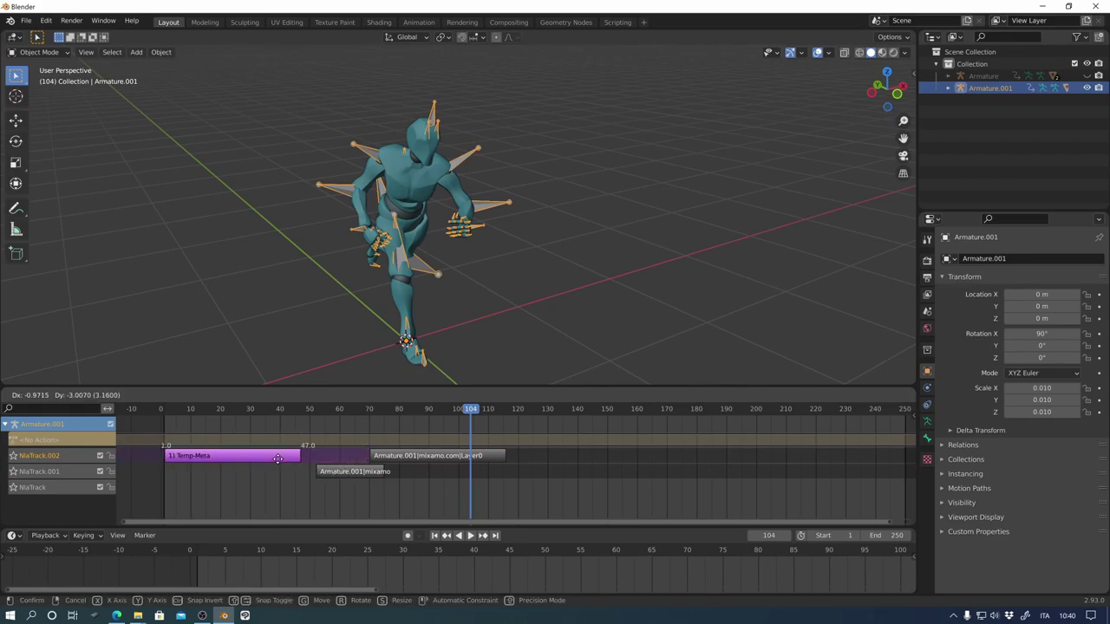
{"action": "key", "text": "Escape"}
{"action": "left_click_drag", "start_coordinate": [348, 468], "coordinate": [335, 452]}
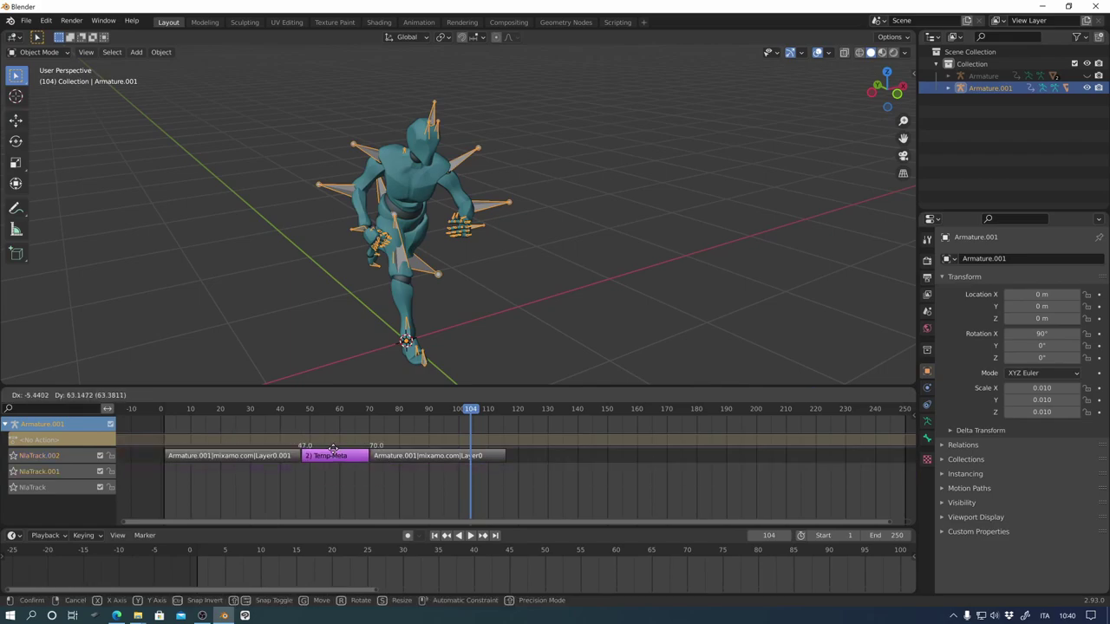
{"action": "left_click", "coordinate": [331, 449]}
{"action": "key", "text": "space"}
- Play the chained animation from frame 1, then delete the empty NlaTrack
{"action": "key", "text": "Escape"}
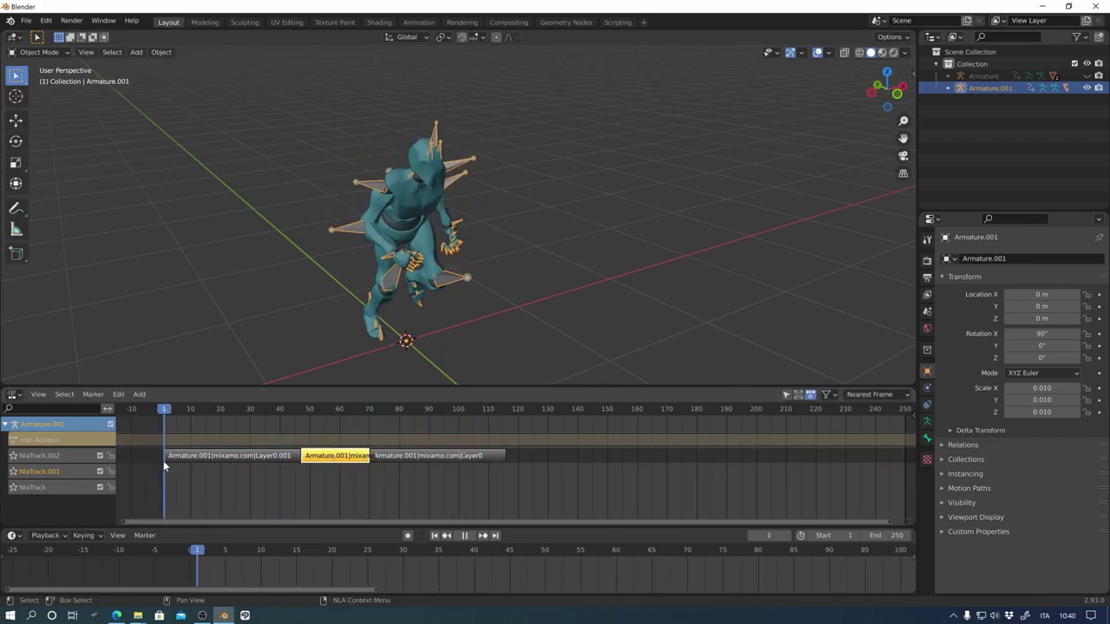
{"action": "key", "text": "space"}
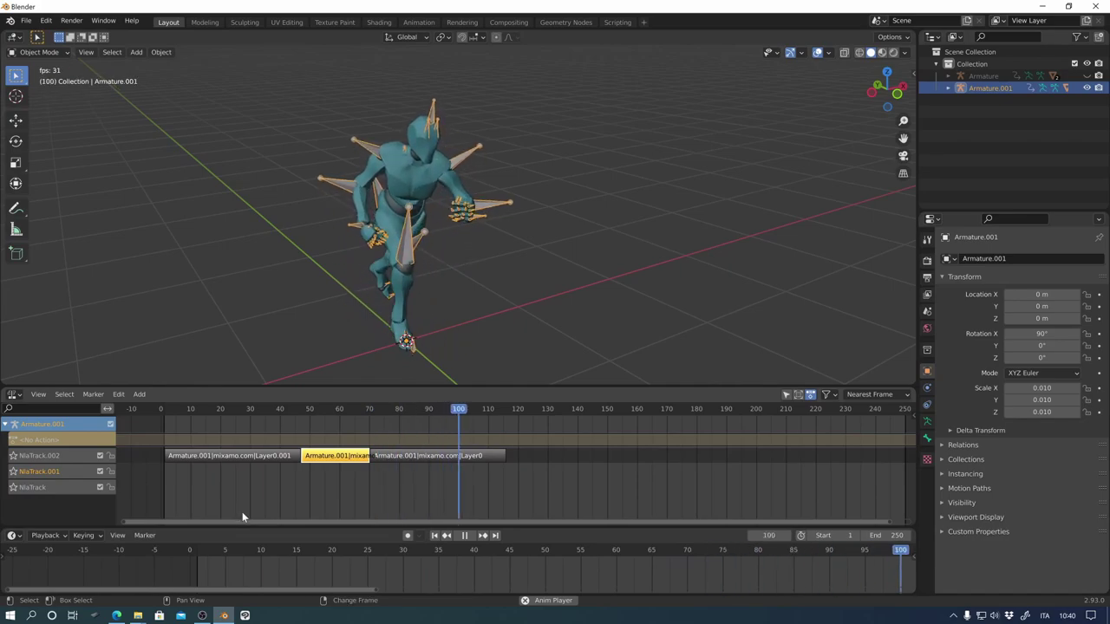
{"action": "key", "text": "space"}
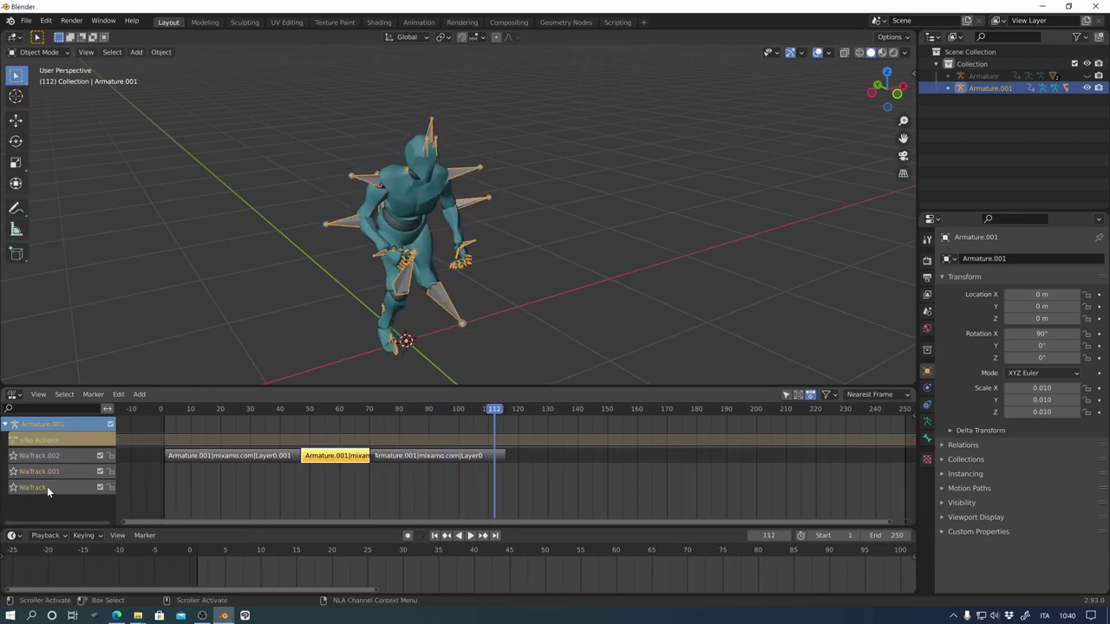
{"action": "right_click", "coordinate": [48, 488]}
{"action": "left_click", "coordinate": [49, 489]}
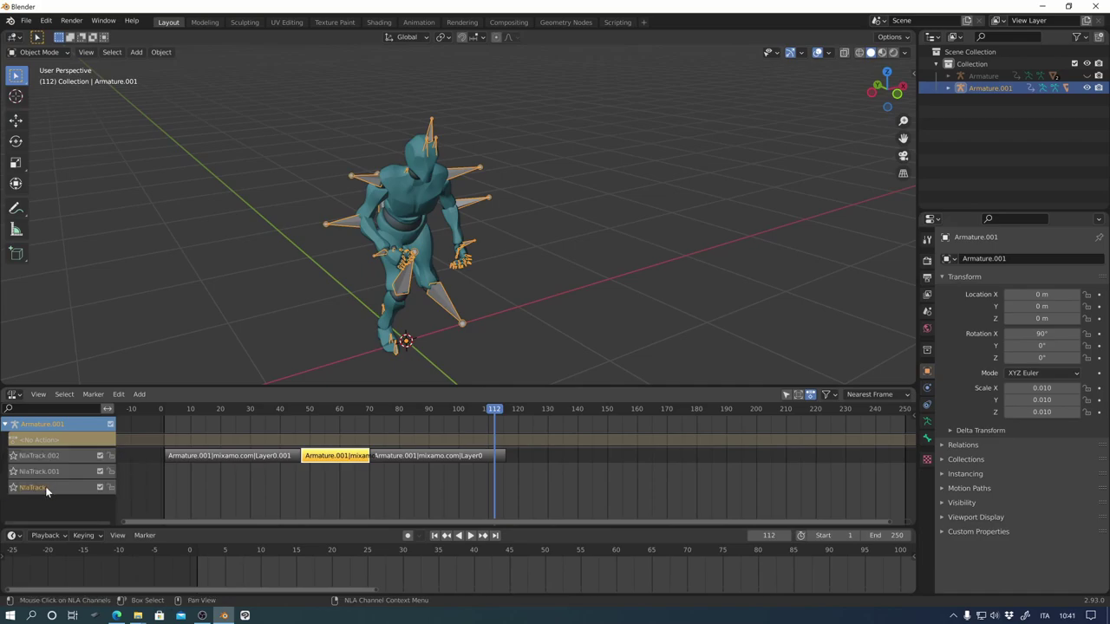
{"action": "key", "text": "x"}
{"action": "key", "text": "x"}
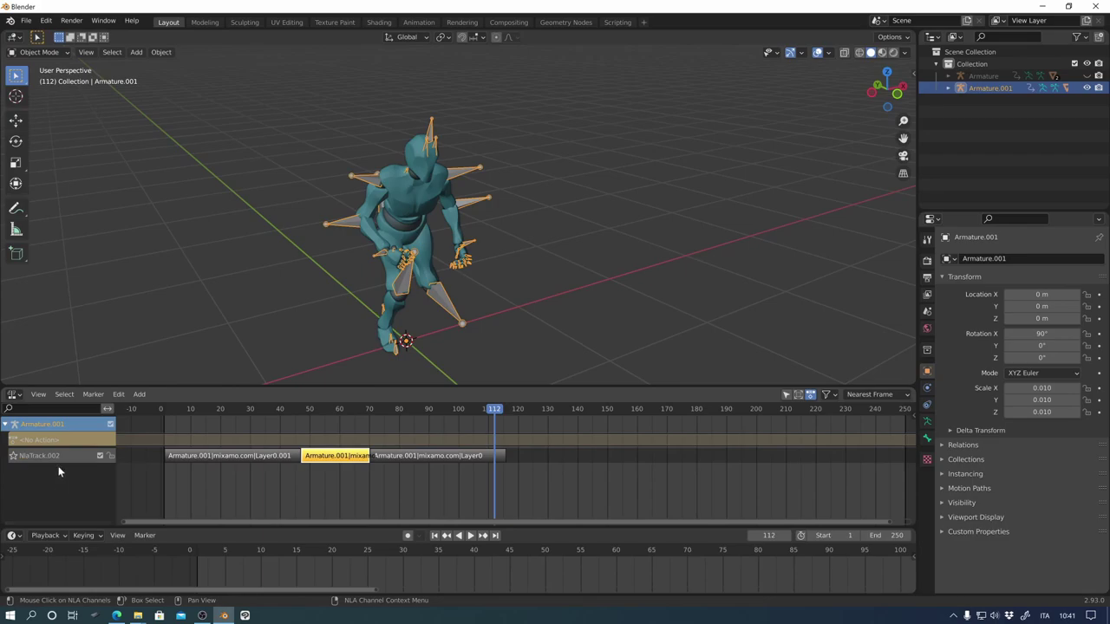
- Add a new track above NlaTrack.002 and move the Layer0.001 strip into it
{"action": "left_click", "coordinate": [139, 394]}
{"action": "key", "text": "shift+a"}
{"action": "left_click", "coordinate": [141, 477]}
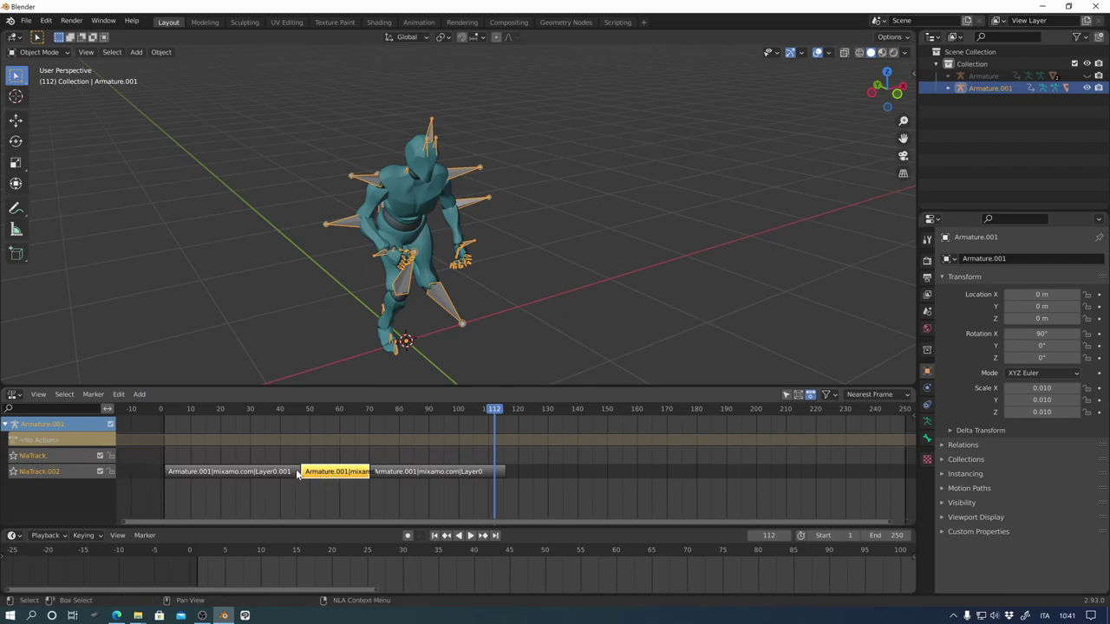
{"action": "left_click_drag", "start_coordinate": [244, 473], "coordinate": [268, 467]}
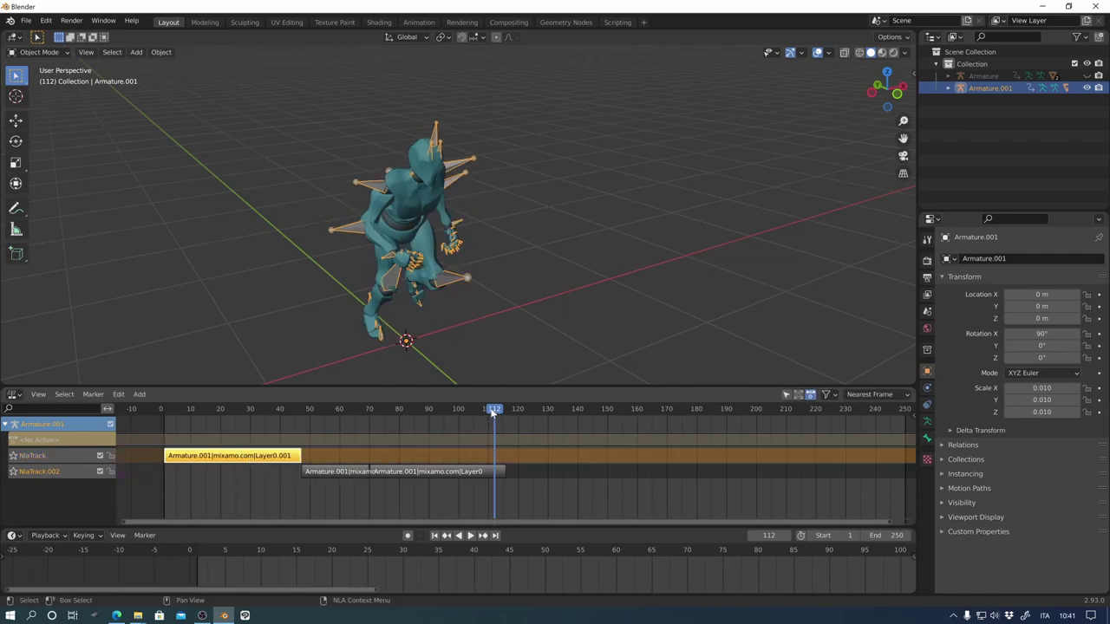
- Replay from the first frame and select the hidden Armature fighter
{"action": "key", "text": "shift+Left"}
{"action": "key", "text": "space"}
{"action": "key", "text": "shift+Left"}
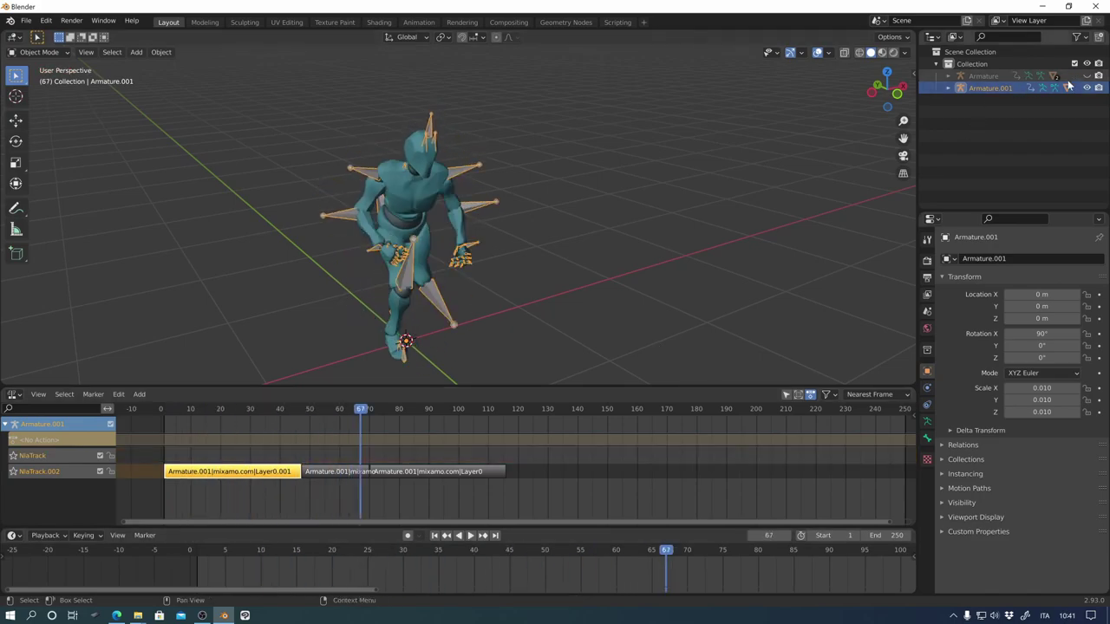
{"action": "left_click", "coordinate": [1006, 78]}
- Make the hidden Armature fighter visible and select it in the viewport
{"action": "left_click", "coordinate": [1086, 77]}
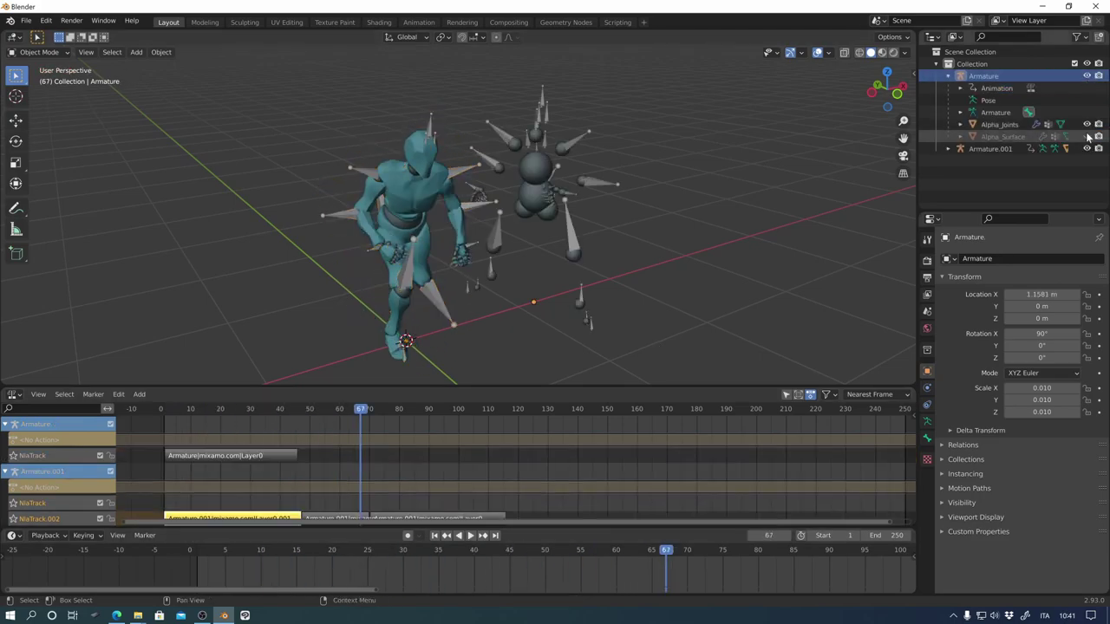
{"action": "left_click", "coordinate": [602, 184]}
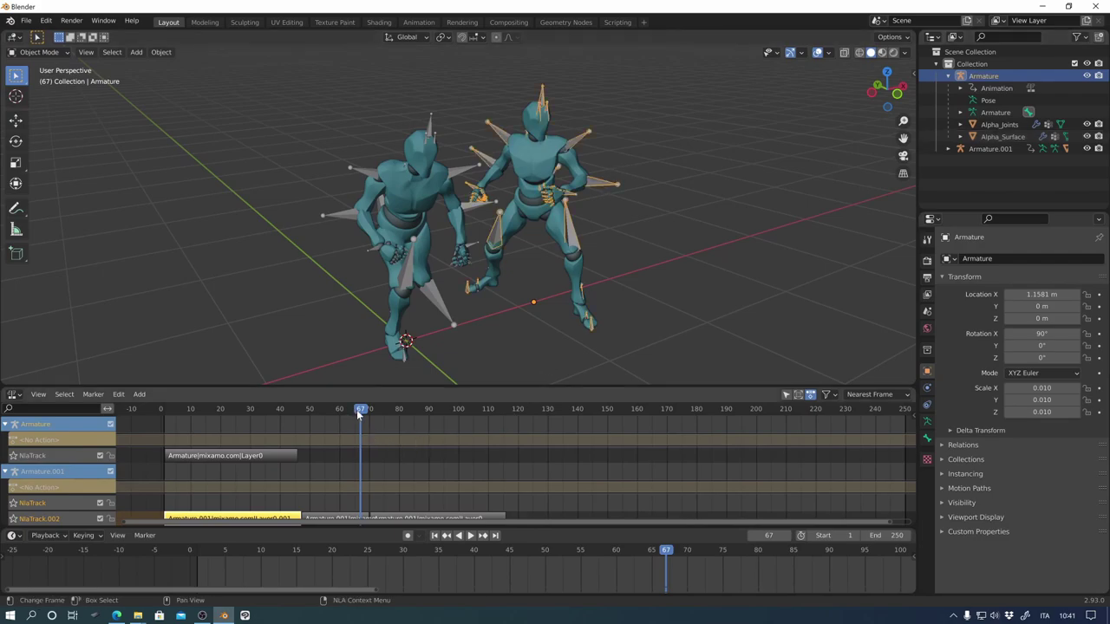
{"action": "left_click_drag", "start_coordinate": [359, 413], "coordinate": [205, 455]}
- Move Armature's Layer0 strip to start near frame 1
{"action": "left_click", "coordinate": [261, 457]}
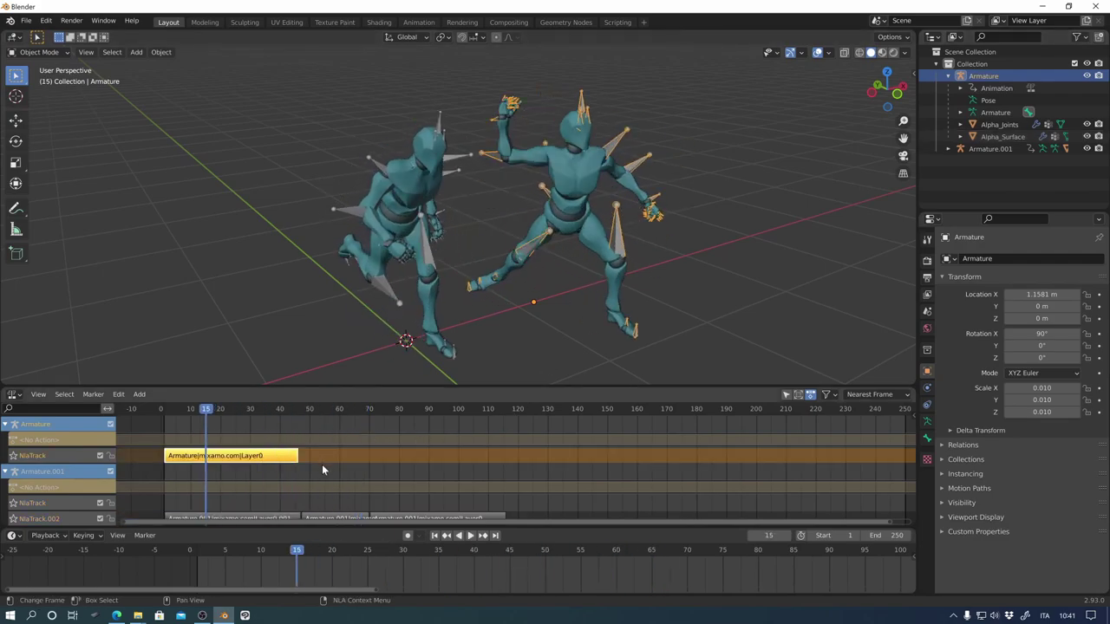
{"action": "middle_click_drag", "start_coordinate": [322, 464], "coordinate": [304, 452]}
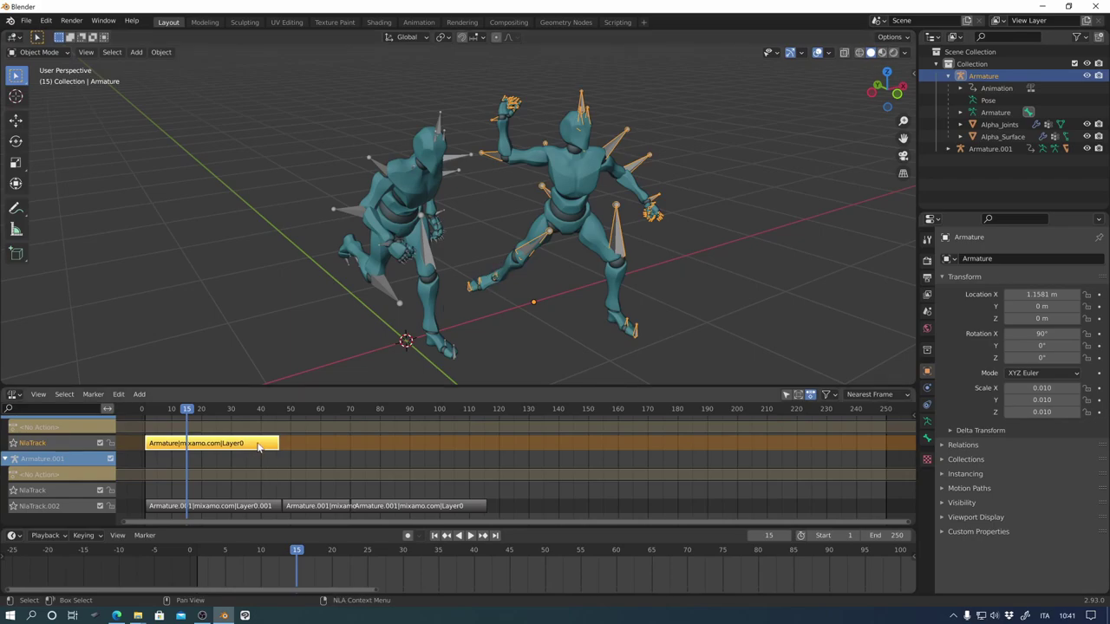
{"action": "mouse_move", "coordinate": [256, 451]}
{"action": "left_mouse_down"}
{"action": "mouse_move", "coordinate": [423, 500]}
{"action": "mouse_move", "coordinate": [289, 506]}
{"action": "left_mouse_up"}
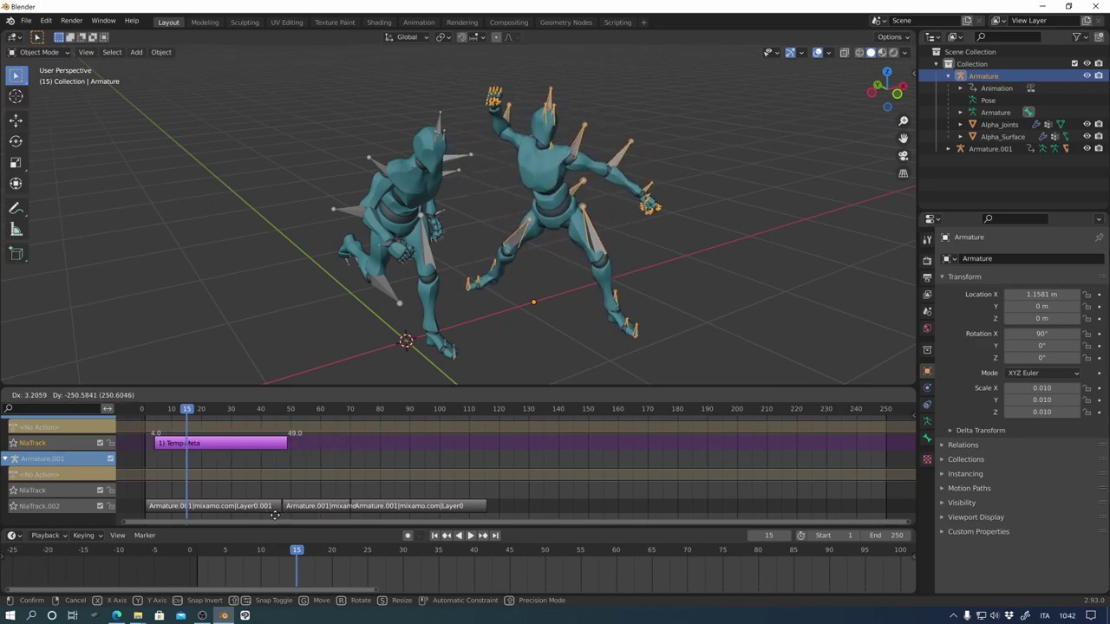
{"action": "left_click", "coordinate": [288, 507]}
{"action": "key", "text": "shift+Left"}
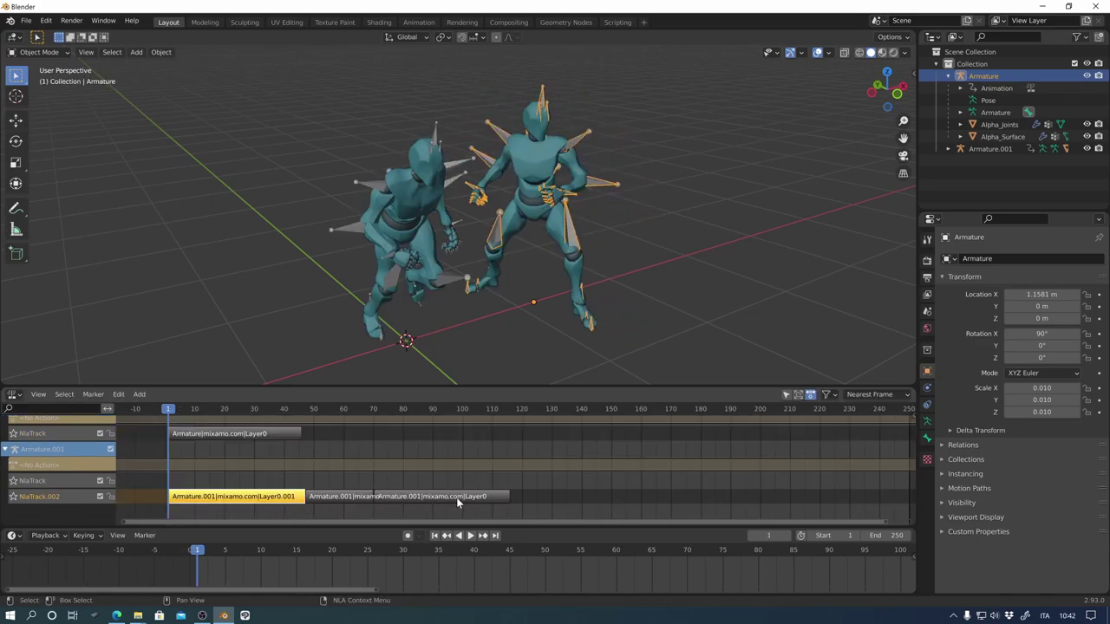
- Move the Layer0 strip at the chain's end later, to frames 115–161
{"action": "left_click", "coordinate": [446, 495]}
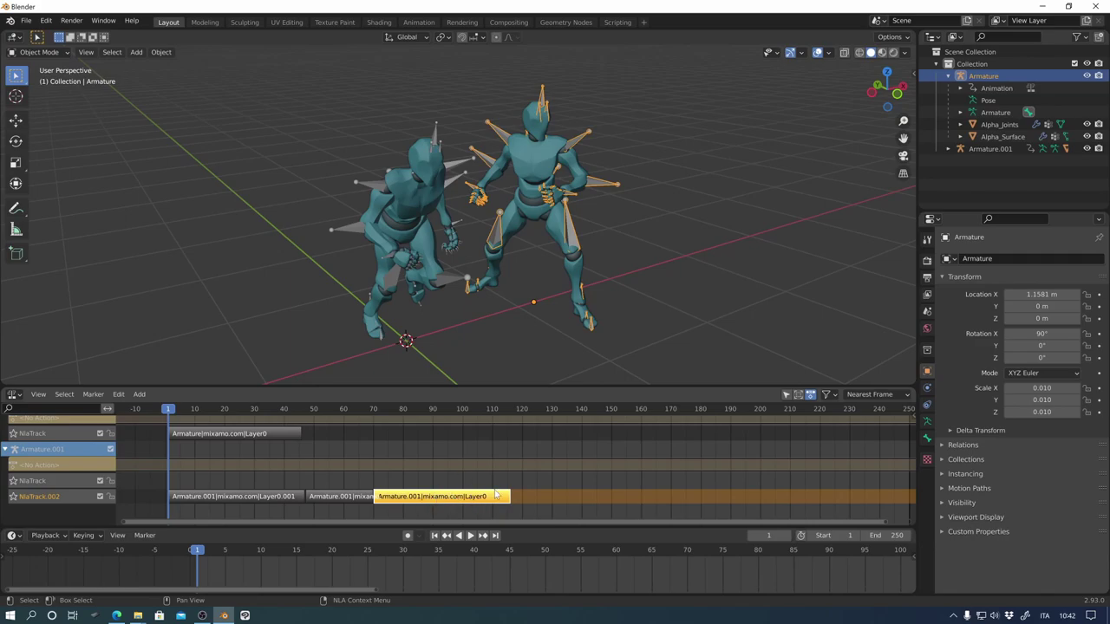
{"action": "middle_click_drag", "start_coordinate": [471, 500], "coordinate": [384, 487]}
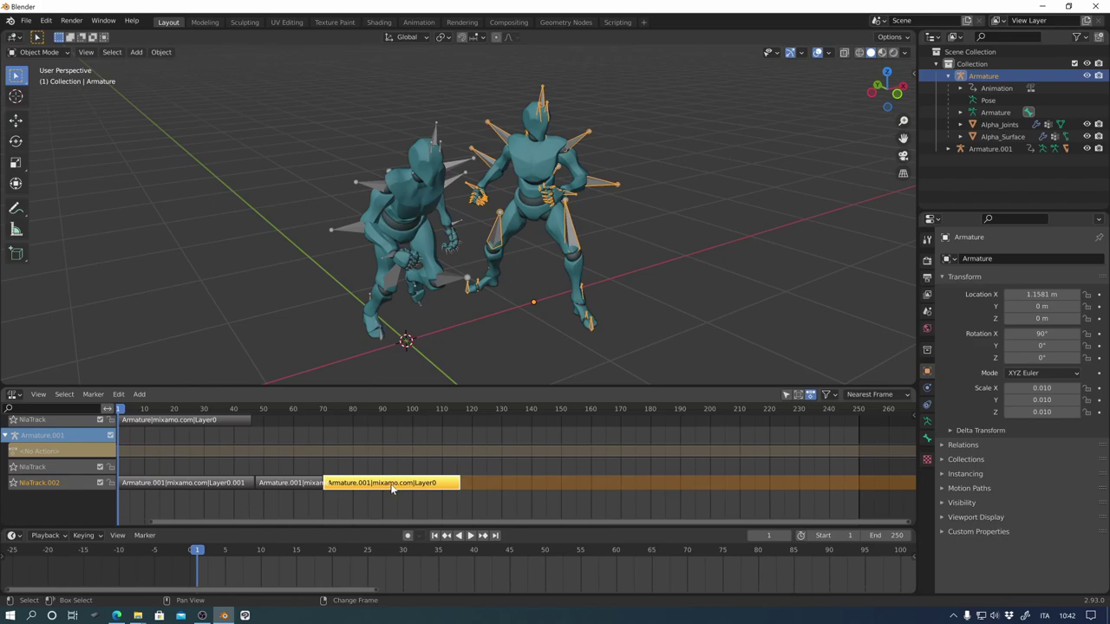
{"action": "left_click_drag", "start_coordinate": [392, 489], "coordinate": [526, 490]}
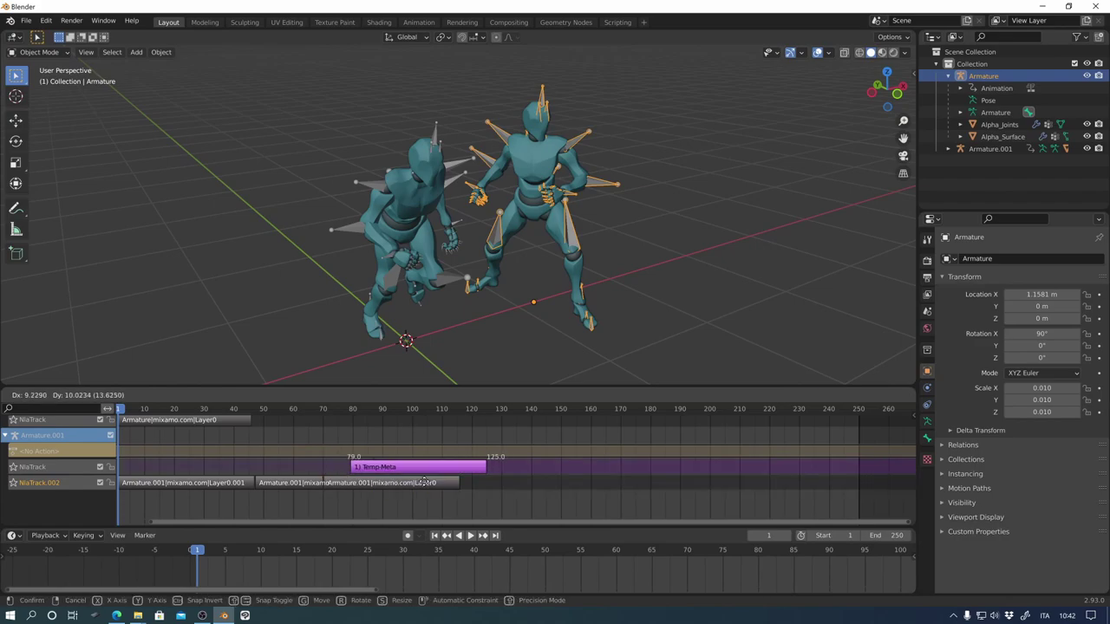
{"action": "left_click", "coordinate": [526, 490]}
{"action": "middle_click_drag", "start_coordinate": [554, 468], "coordinate": [371, 467]}
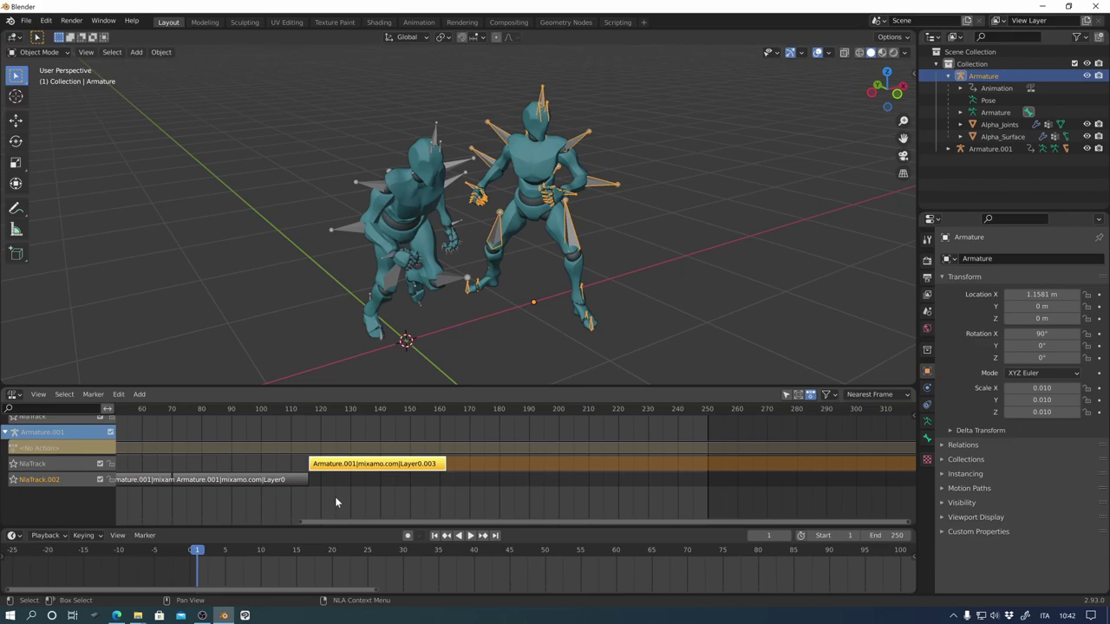
- Select the left fighter's armature and enter tweak mode on its Layer0.003 strip
{"action": "key", "text": "Tab"}
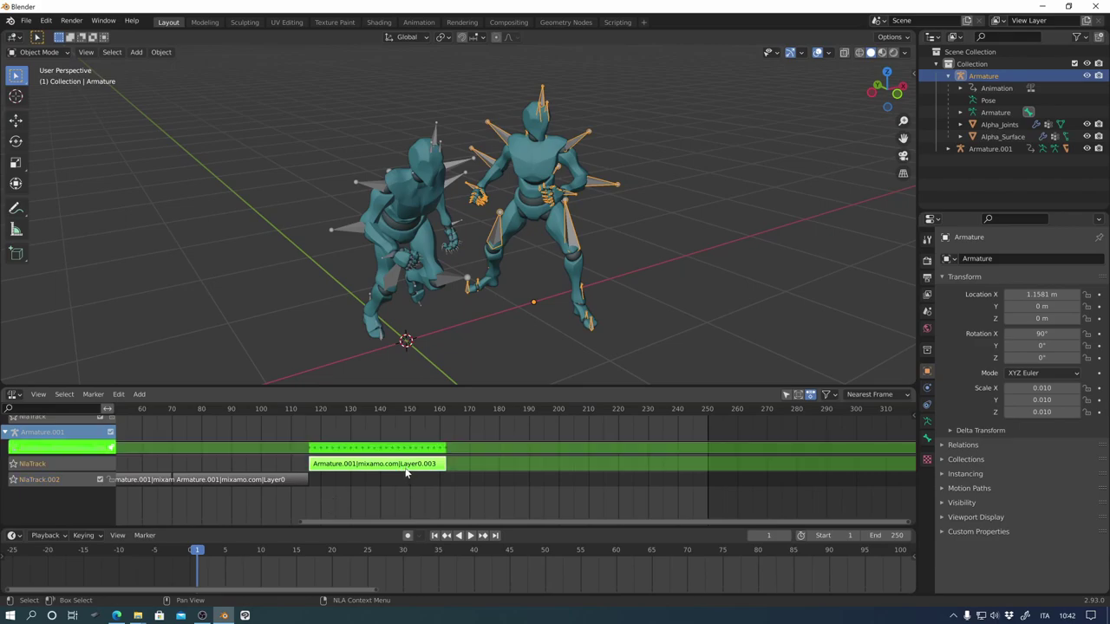
{"action": "key", "text": "Tab"}
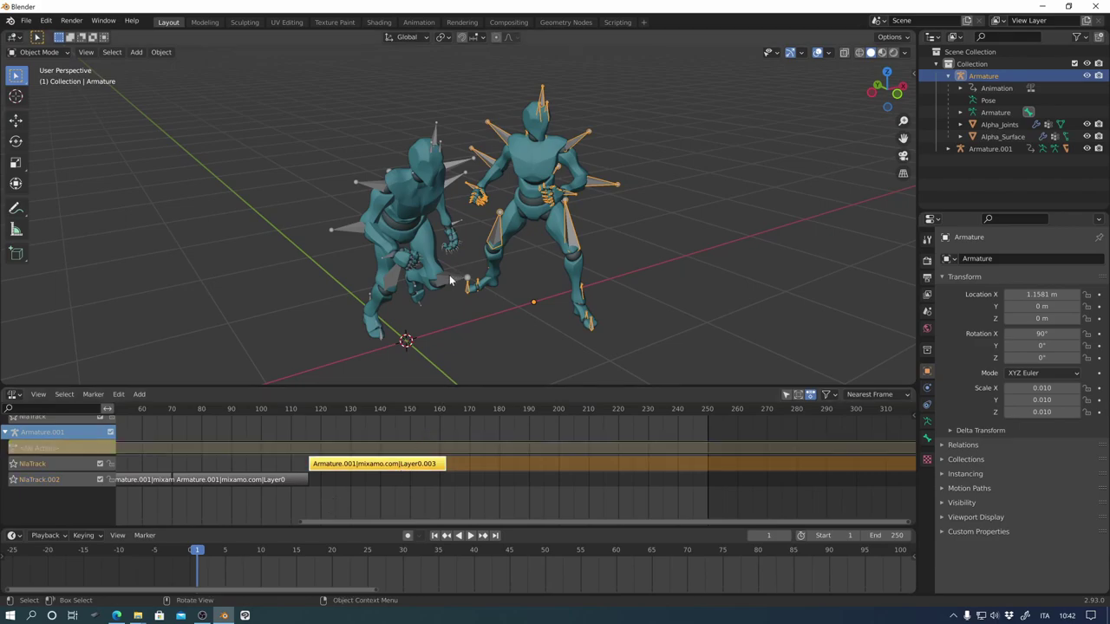
{"action": "left_click", "coordinate": [449, 276]}
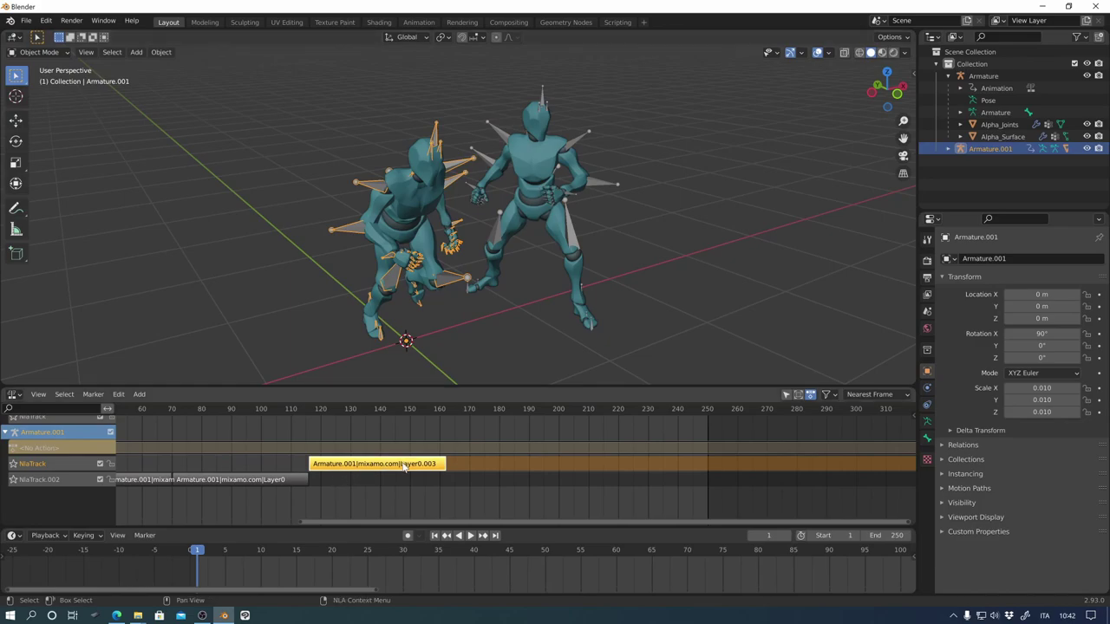
{"action": "key", "text": "Tab"}
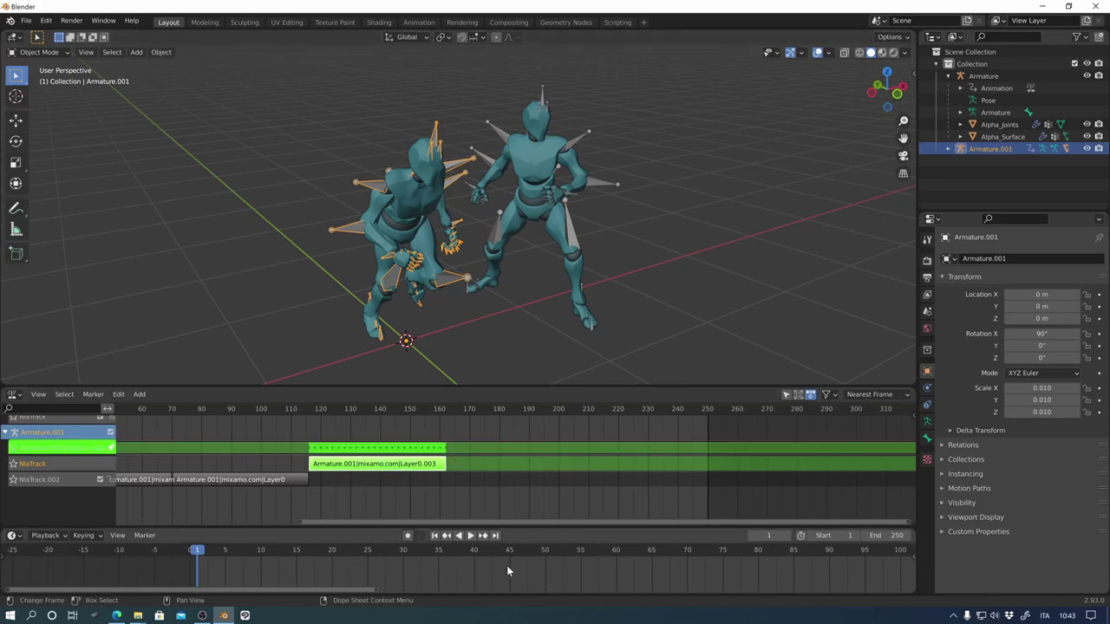
- Slide the Layer0.003 strip back so it starts at frame 1
{"action": "middle_click_drag", "start_coordinate": [404, 489], "coordinate": [657, 475]}
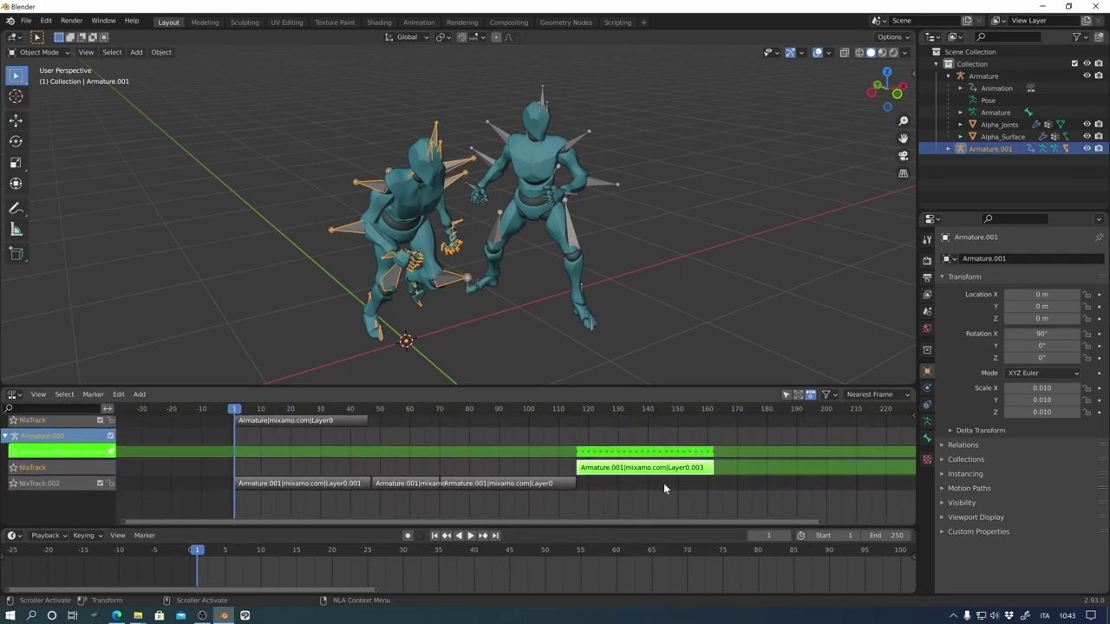
{"action": "key", "text": "Tab"}
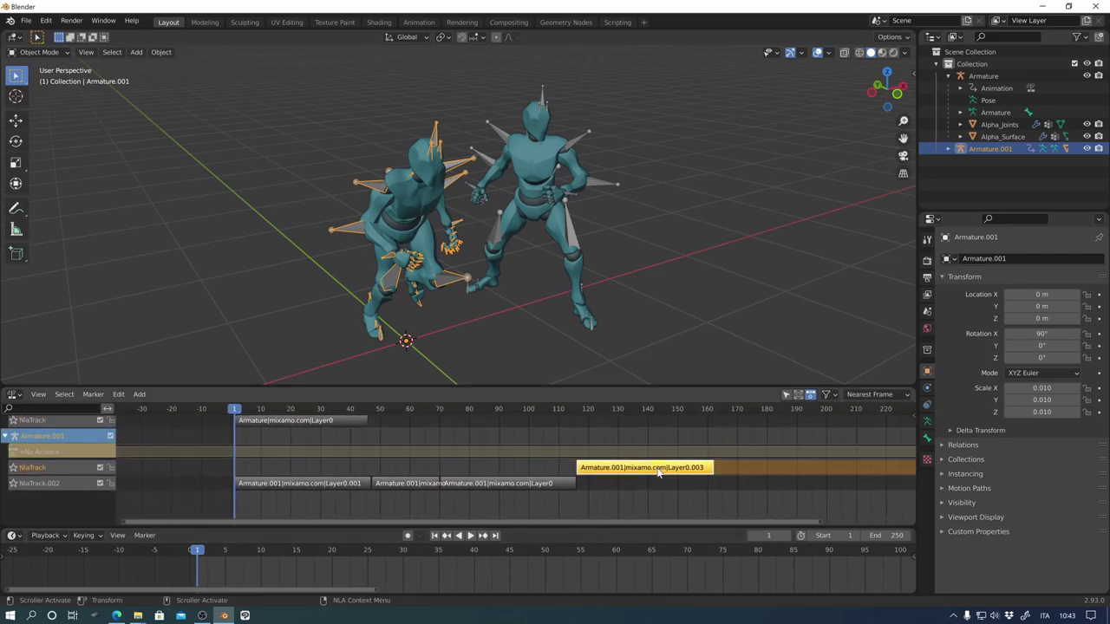
{"action": "left_click_drag", "start_coordinate": [657, 469], "coordinate": [317, 473]}
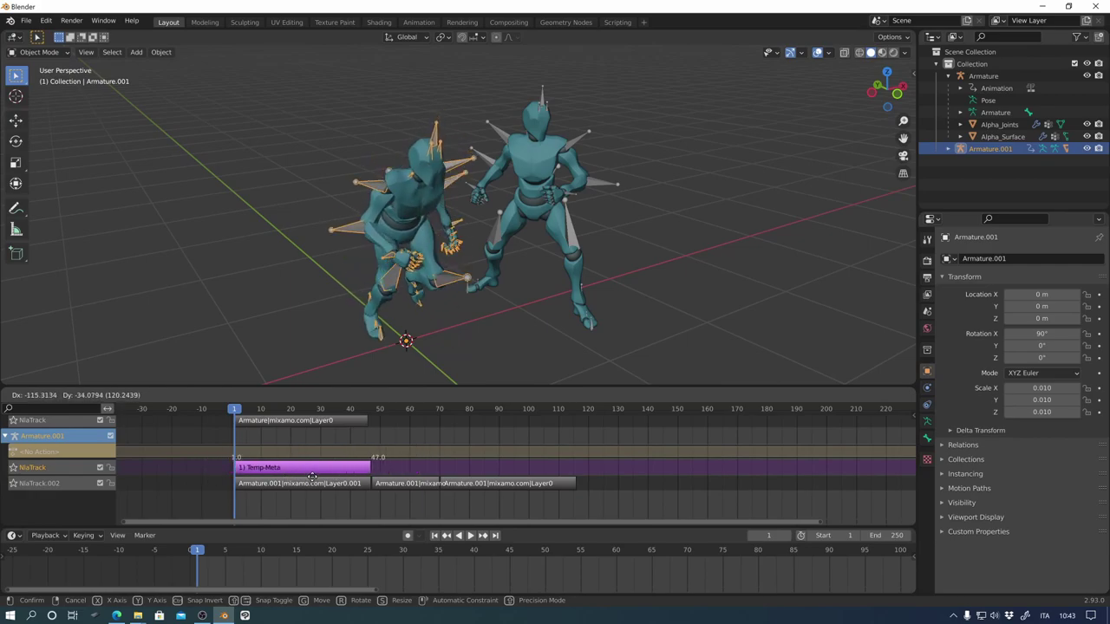
{"action": "key", "text": "Tab"}
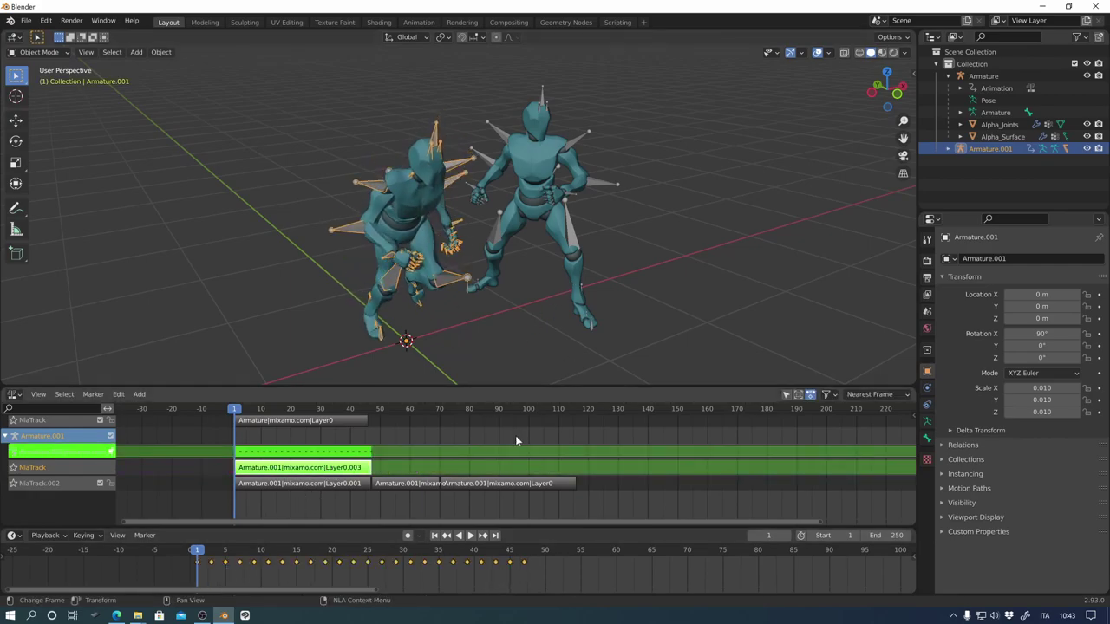
- Select the right fighter's armature and toggle tweak mode on its Layer0 strip
{"action": "left_click", "coordinate": [573, 238]}
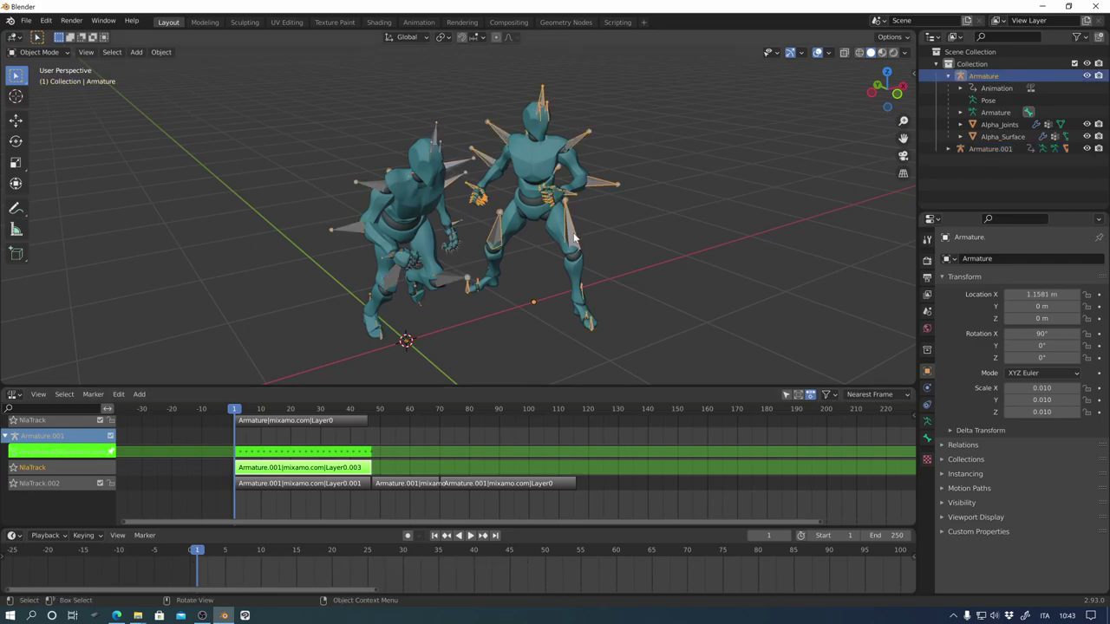
{"action": "key", "text": "Tab"}
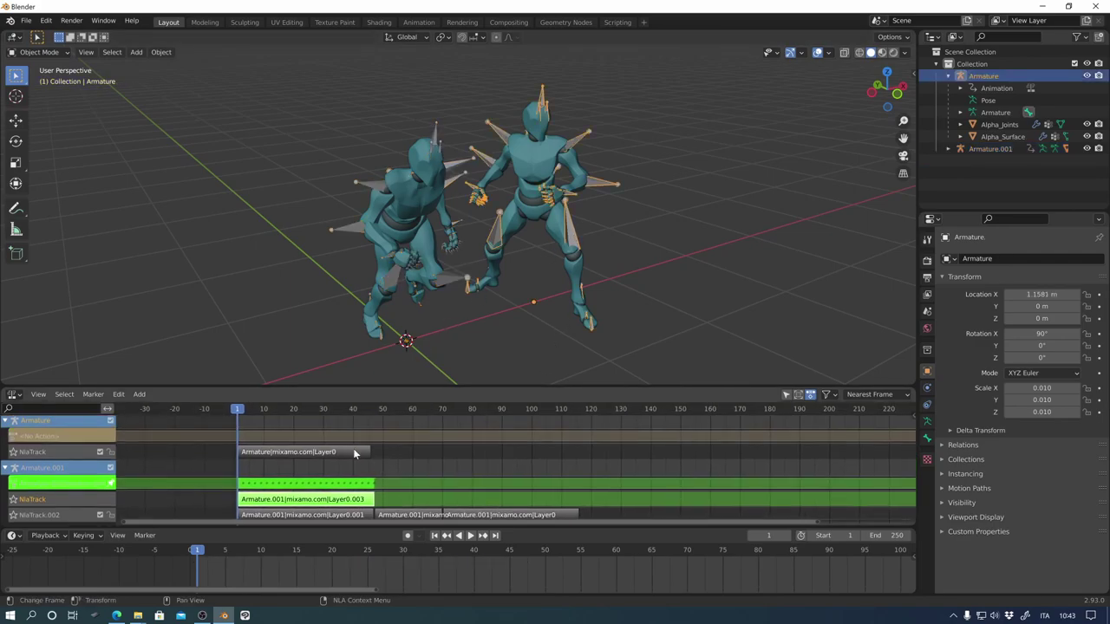
{"action": "left_click", "coordinate": [353, 452]}
{"action": "key", "text": "Tab"}
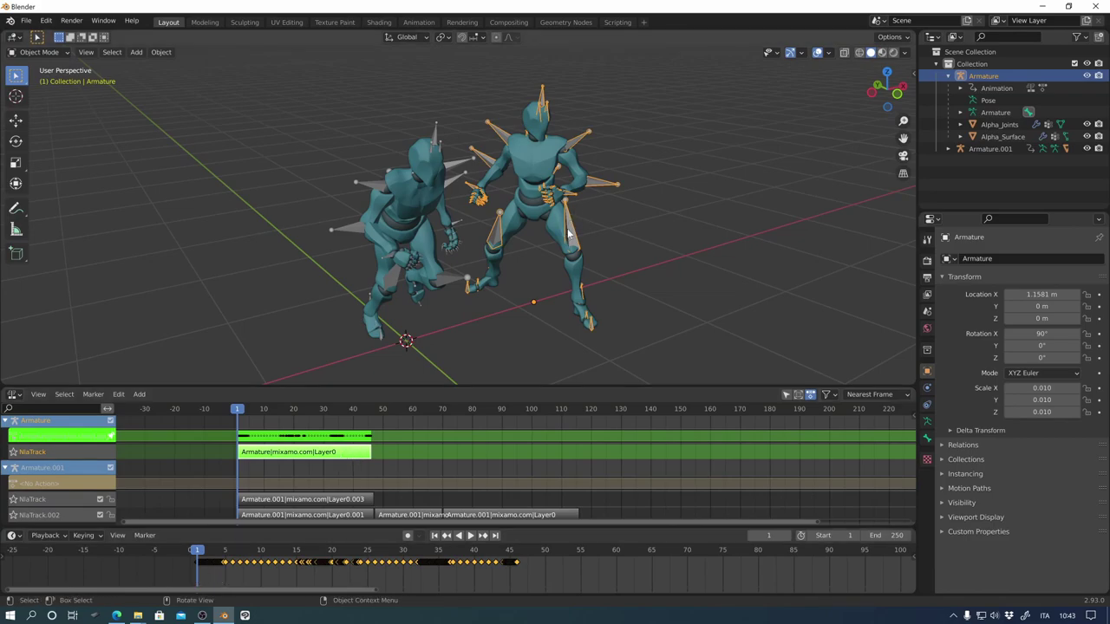
{"action": "key", "text": "Tab"}
{"action": "key", "text": "Tab"}
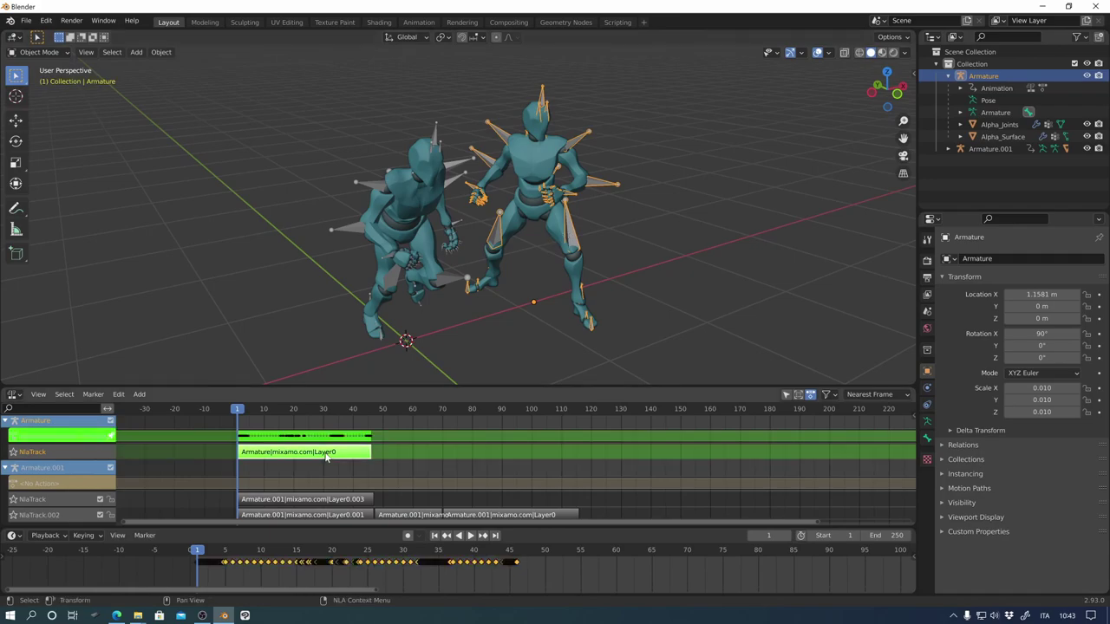
{"action": "key", "text": "Tab"}
{"action": "key", "text": "Tab"}
{"action": "key", "text": "Tab"}
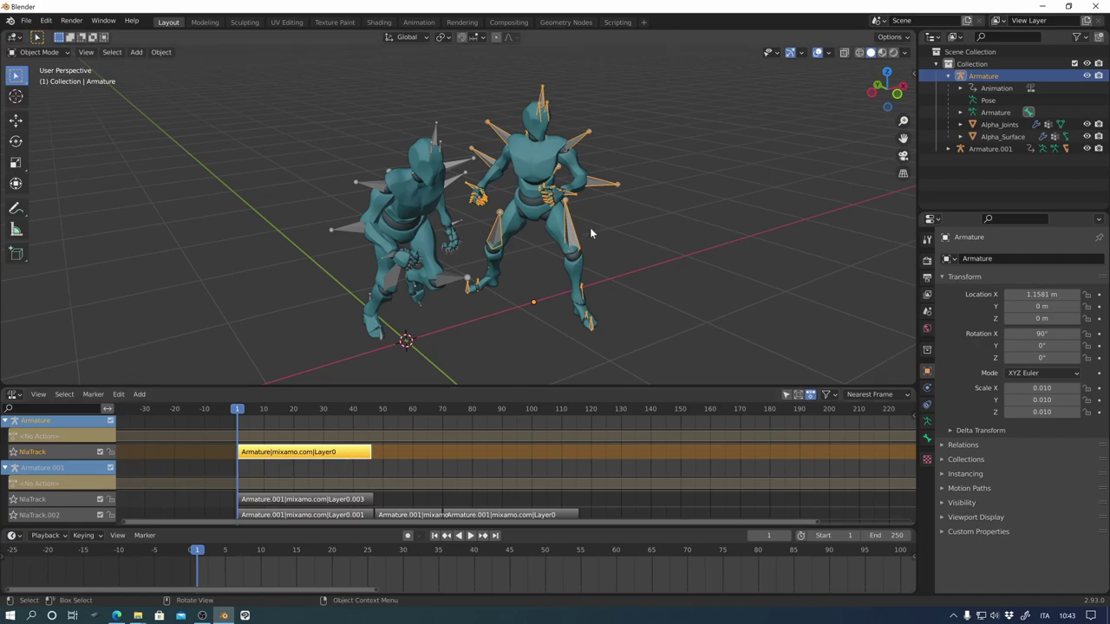
- Reopen the Layer0 action, select all its keyframes, then select the left fighter's armature
{"action": "left_click", "coordinate": [590, 228]}
{"action": "left_click", "coordinate": [572, 236]}
{"action": "key", "text": "Tab"}
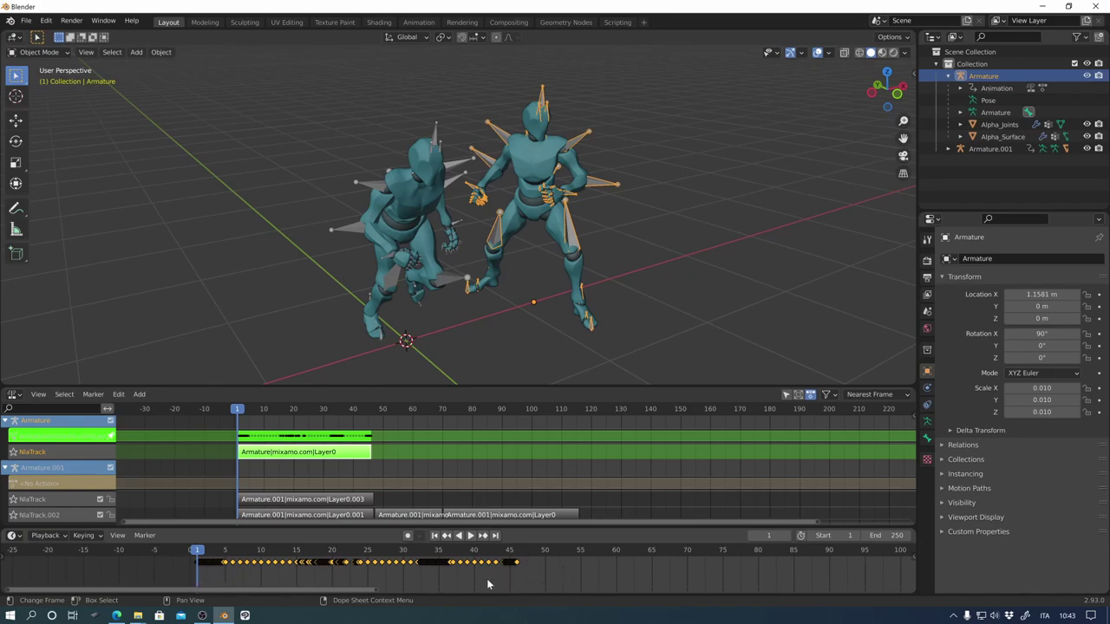
{"action": "left_click_drag", "start_coordinate": [184, 579], "coordinate": [531, 556]}
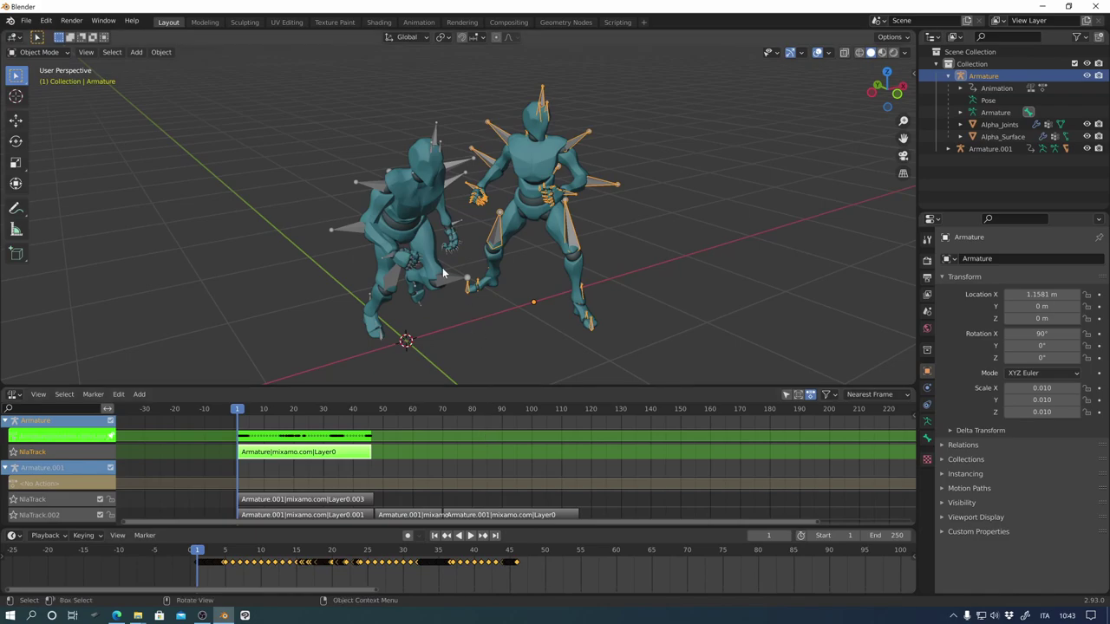
{"action": "left_click", "coordinate": [453, 300]}
{"action": "middle_click_drag", "start_coordinate": [466, 474], "coordinate": [331, 461]}
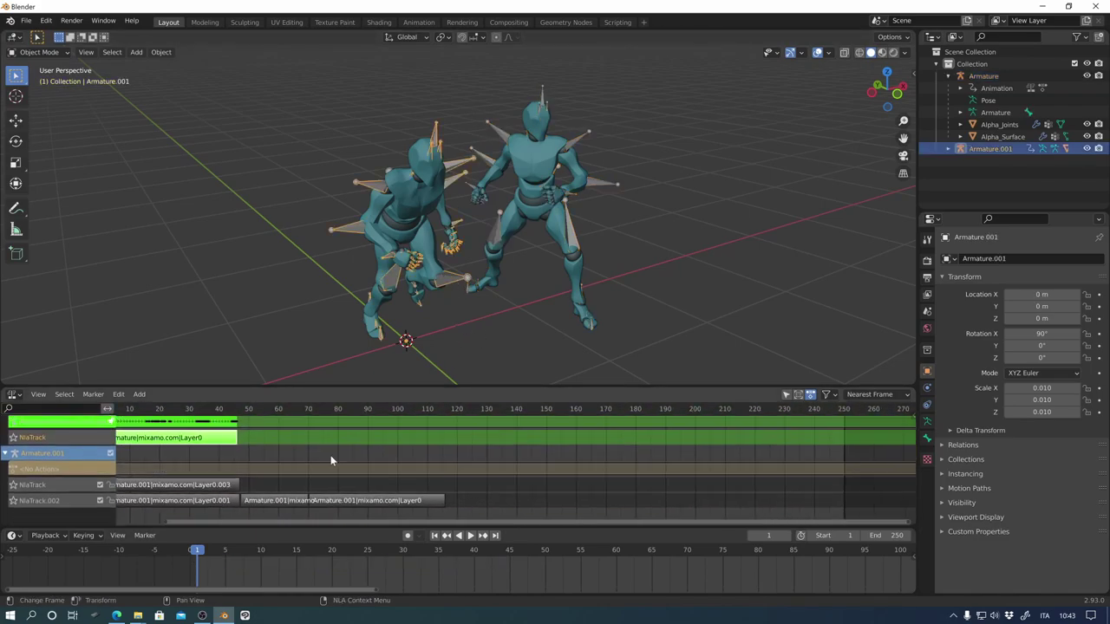
- Enter tweak mode on the left fighter's Layer0.003 strip and paste the copied keyframes
{"action": "left_click", "coordinate": [438, 500]}
{"action": "mouse_move", "coordinate": [438, 501]}
{"action": "middle_mouse_down"}
{"action": "mouse_move", "coordinate": [563, 469]}
{"action": "mouse_move", "coordinate": [438, 499]}
{"action": "middle_mouse_up"}
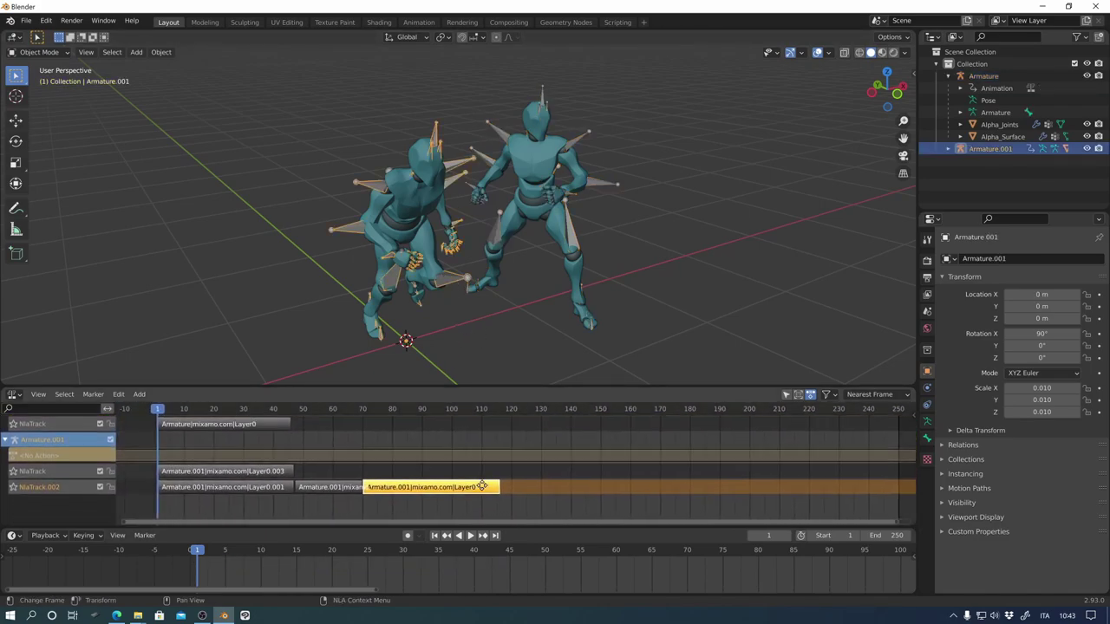
{"action": "key", "text": "Tab"}
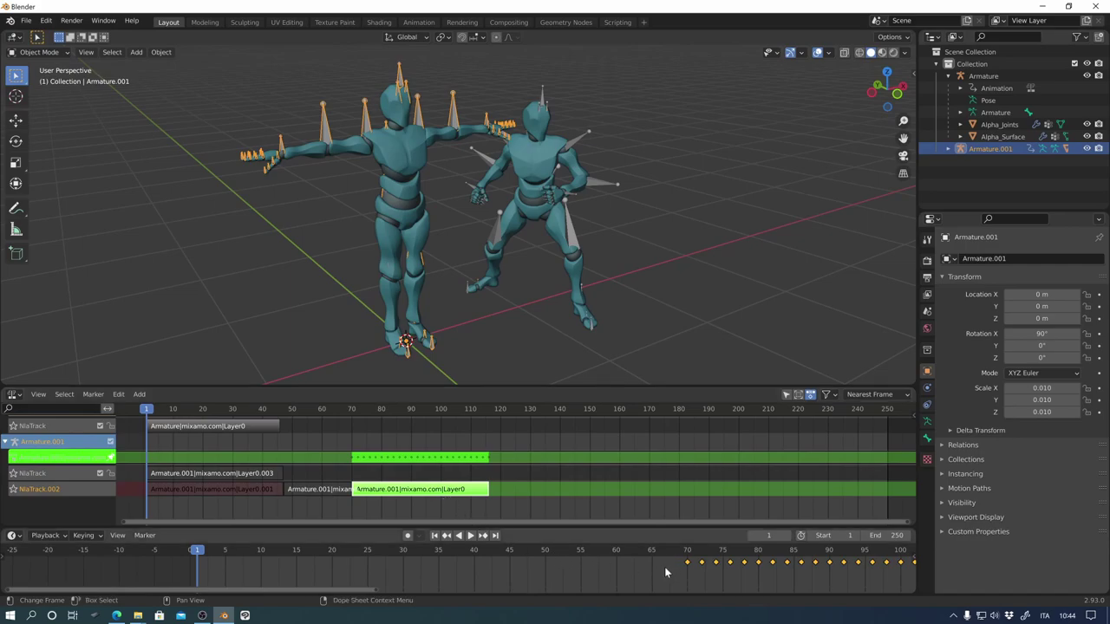
{"action": "key", "text": "Tab"}
{"action": "middle_click_drag", "start_coordinate": [236, 474], "coordinate": [342, 484]}
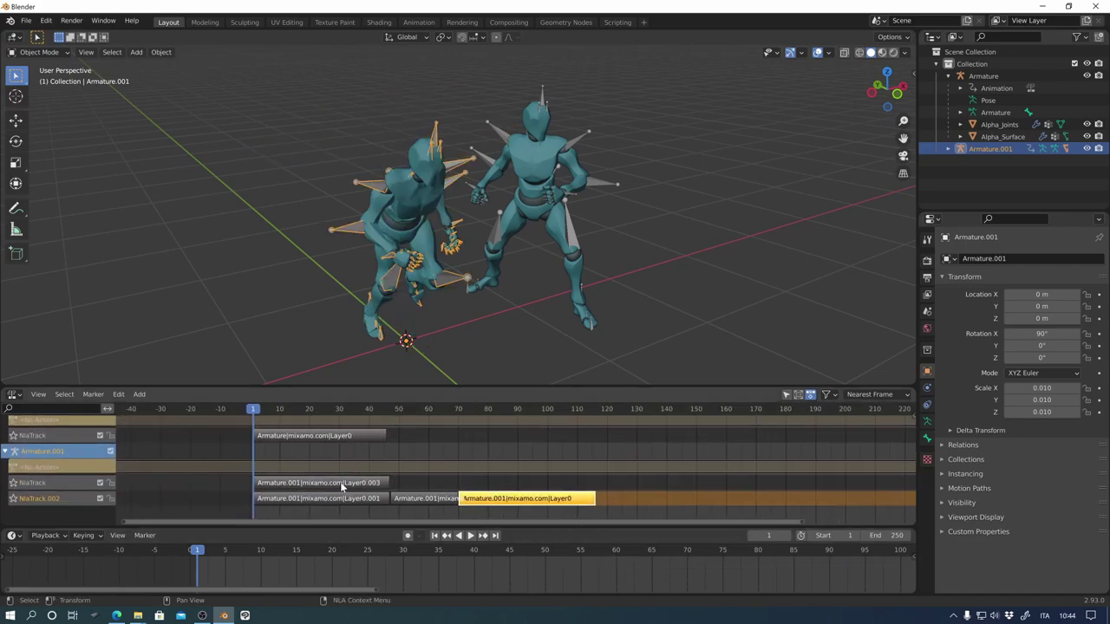
{"action": "left_click", "coordinate": [342, 484]}
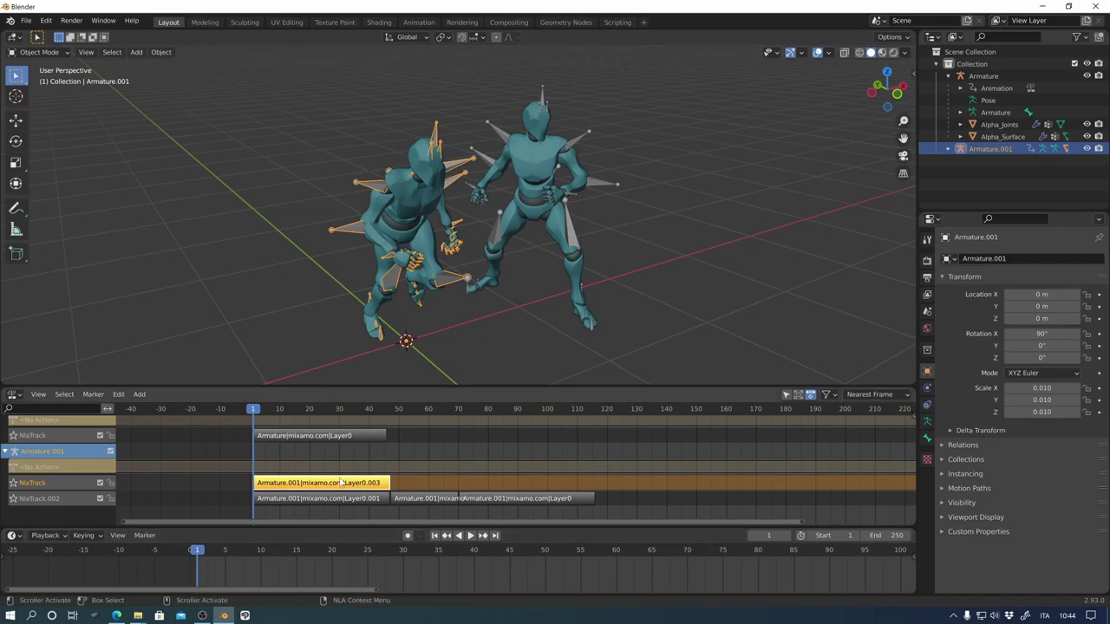
{"action": "key", "text": "Tab"}
{"action": "key", "text": "ctrl+v"}
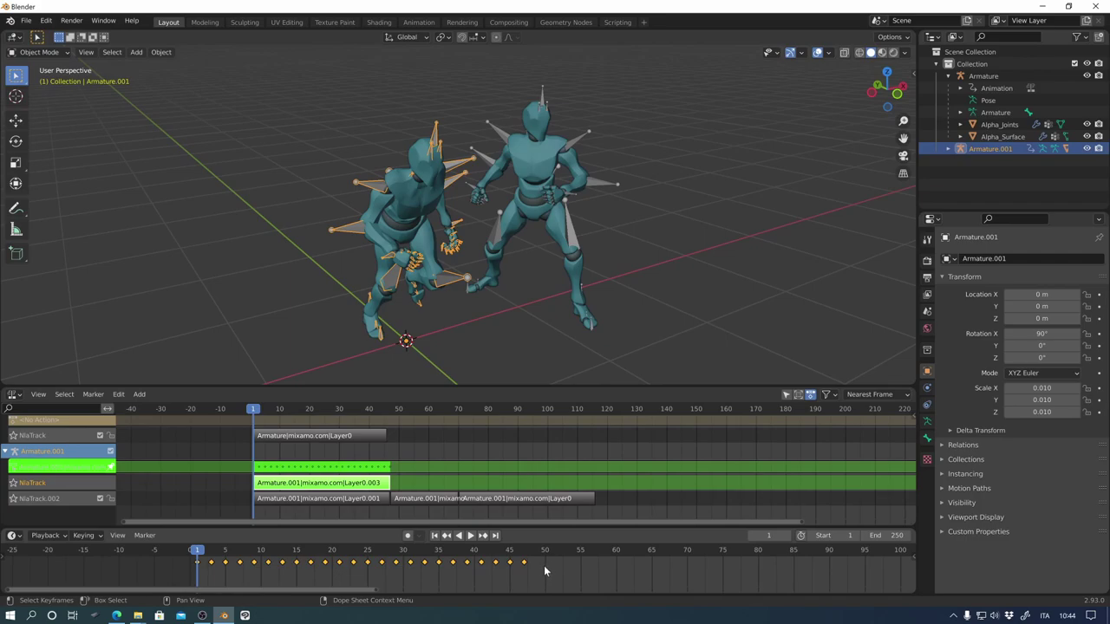
- Delete all keyframes in the Layer0.003 action, then undo the deletion
{"action": "left_click_drag", "start_coordinate": [536, 576], "coordinate": [215, 565]}
{"action": "key", "text": "x"}
{"action": "left_click", "coordinate": [216, 569]}
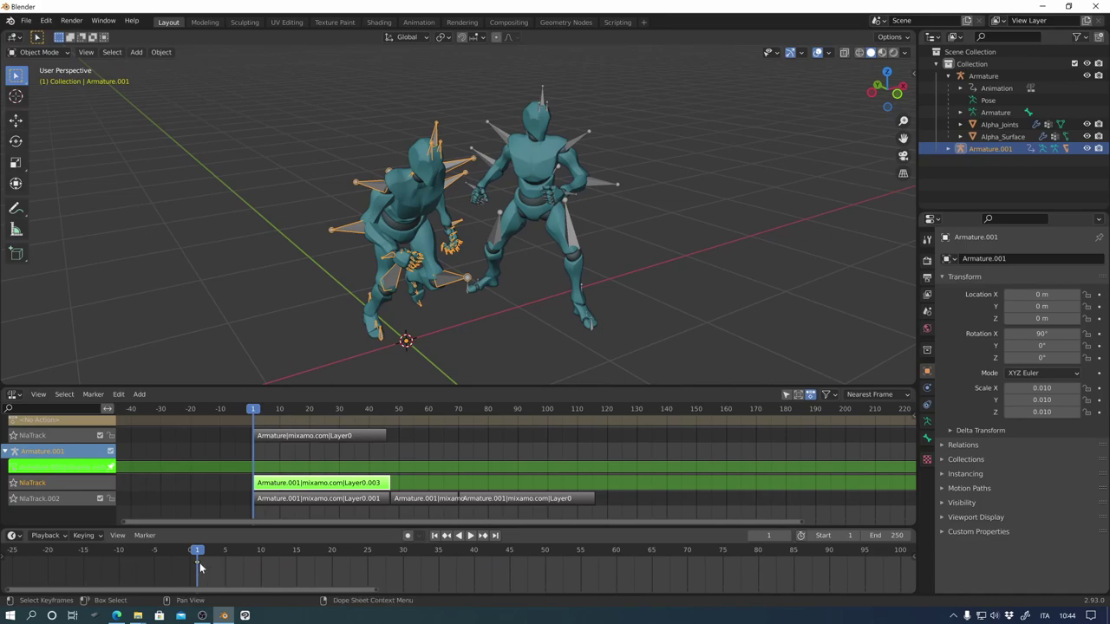
{"action": "key", "text": "ctrl+z"}
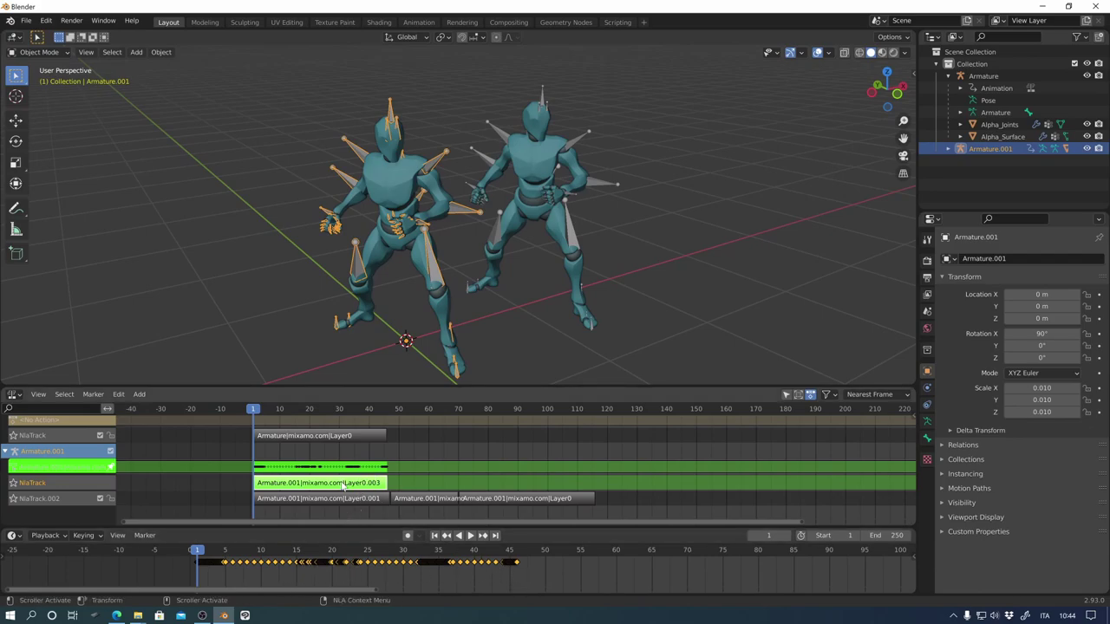
- Leave tweak mode and play and scrub the opening frames with both fighters
{"action": "key", "text": "Tab"}
{"action": "key", "text": "space"}
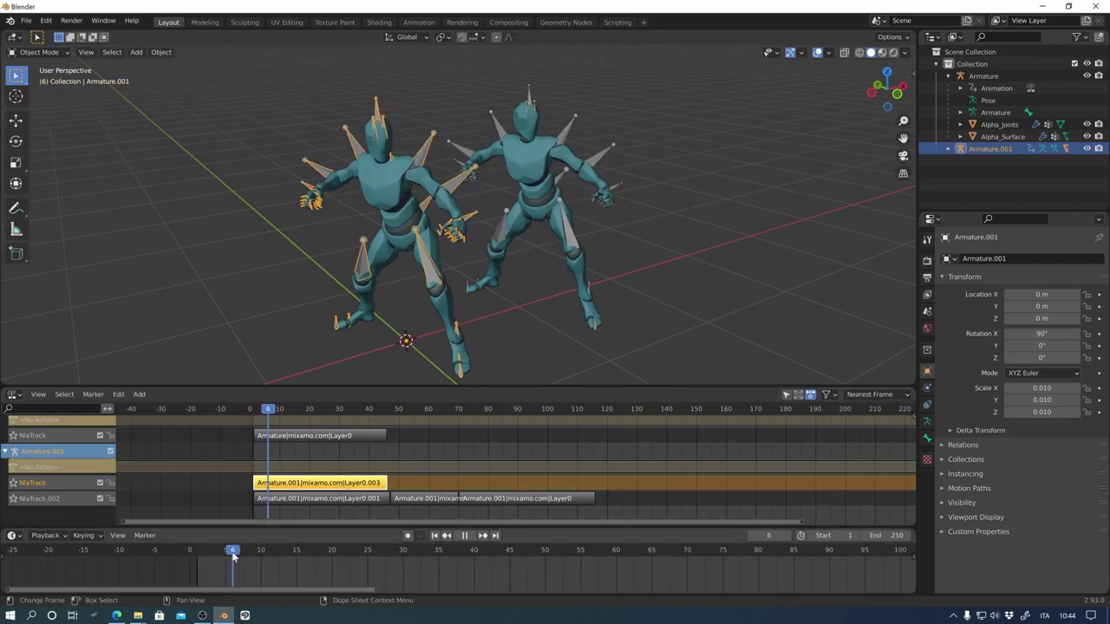
{"action": "mouse_move", "coordinate": [232, 556]}
{"action": "left_mouse_down"}
{"action": "mouse_move", "coordinate": [323, 553]}
{"action": "mouse_move", "coordinate": [205, 553]}
{"action": "mouse_move", "coordinate": [627, 556]}
{"action": "mouse_move", "coordinate": [278, 554]}
{"action": "left_mouse_up"}
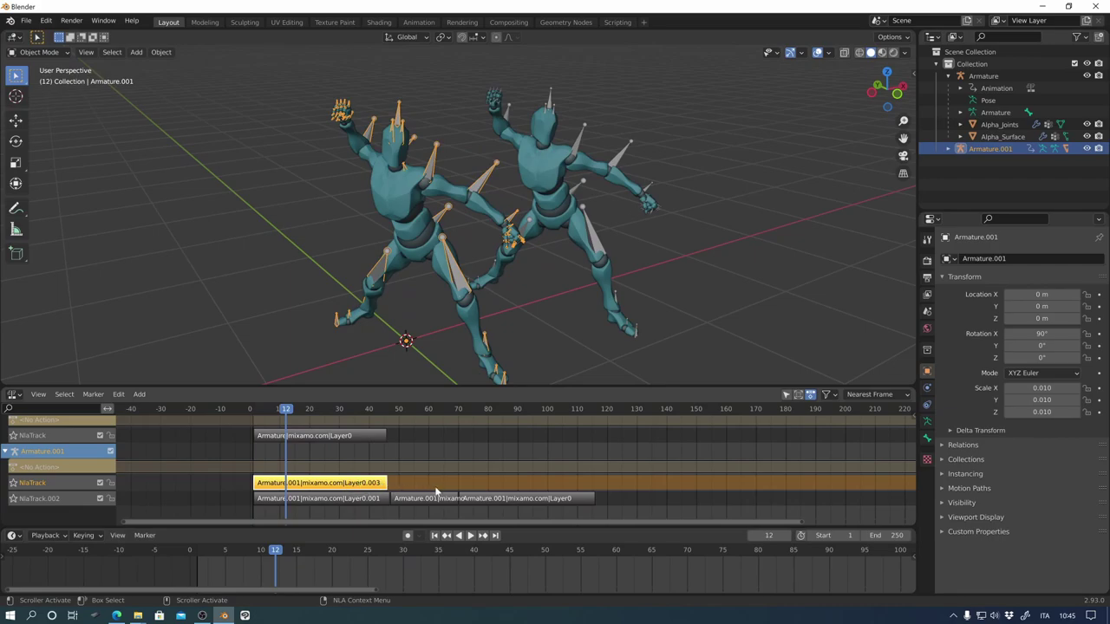
- Move Layer0.003 onto NlaTrack.002 after the last clip (frames 116–161) and replay from the start
{"action": "middle_click_drag", "start_coordinate": [436, 492], "coordinate": [298, 466]}
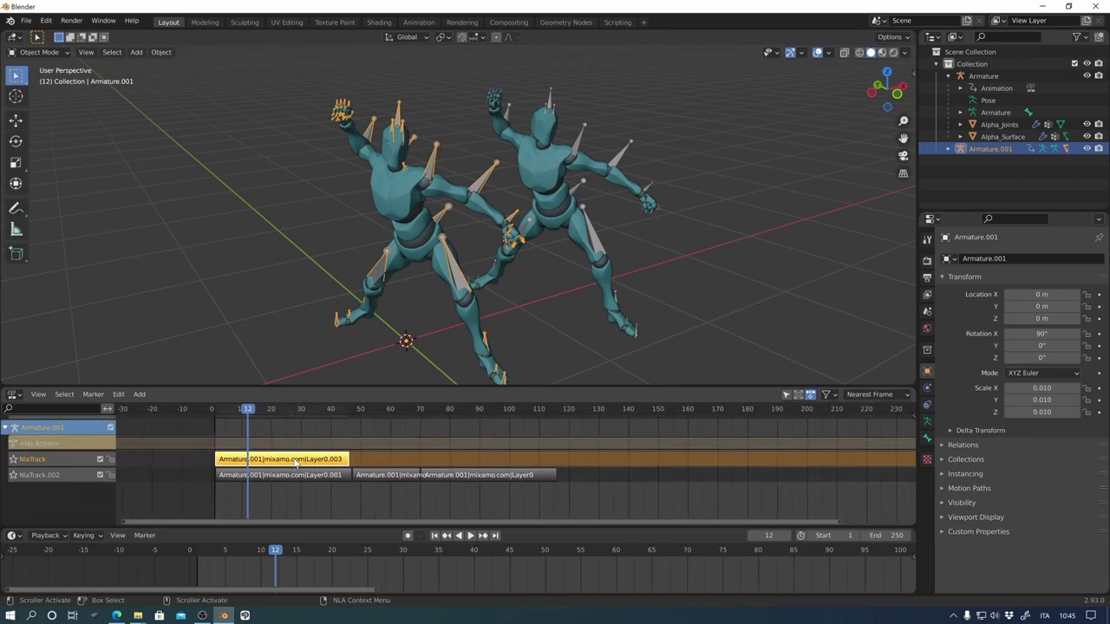
{"action": "key", "text": "g"}
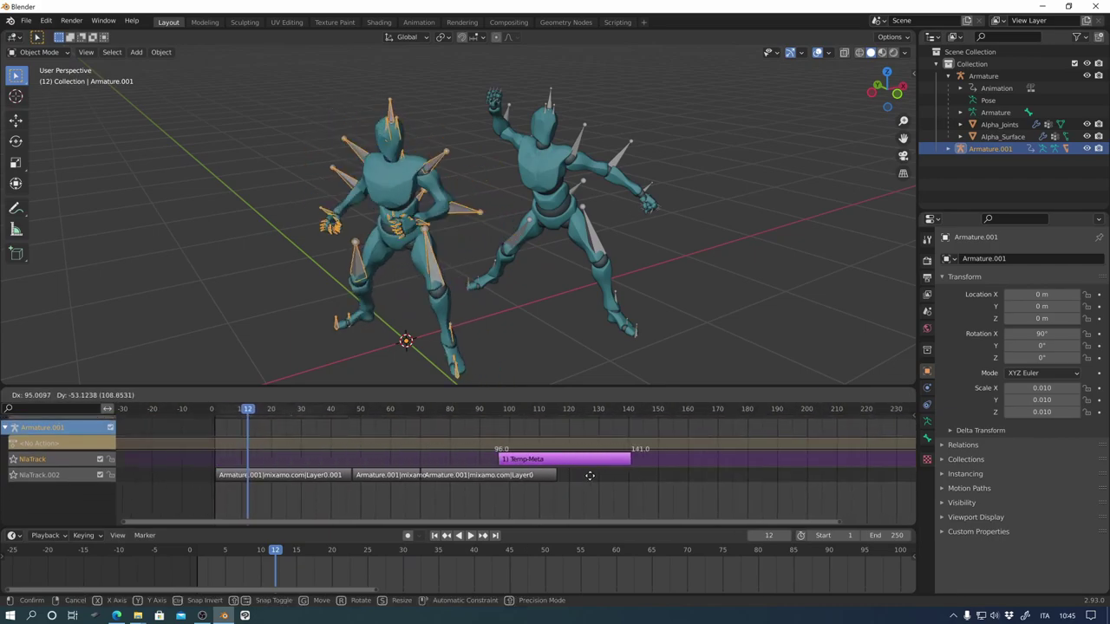
{"action": "left_click", "coordinate": [635, 497]}
{"action": "left_click_drag", "start_coordinate": [248, 411], "coordinate": [217, 410]}
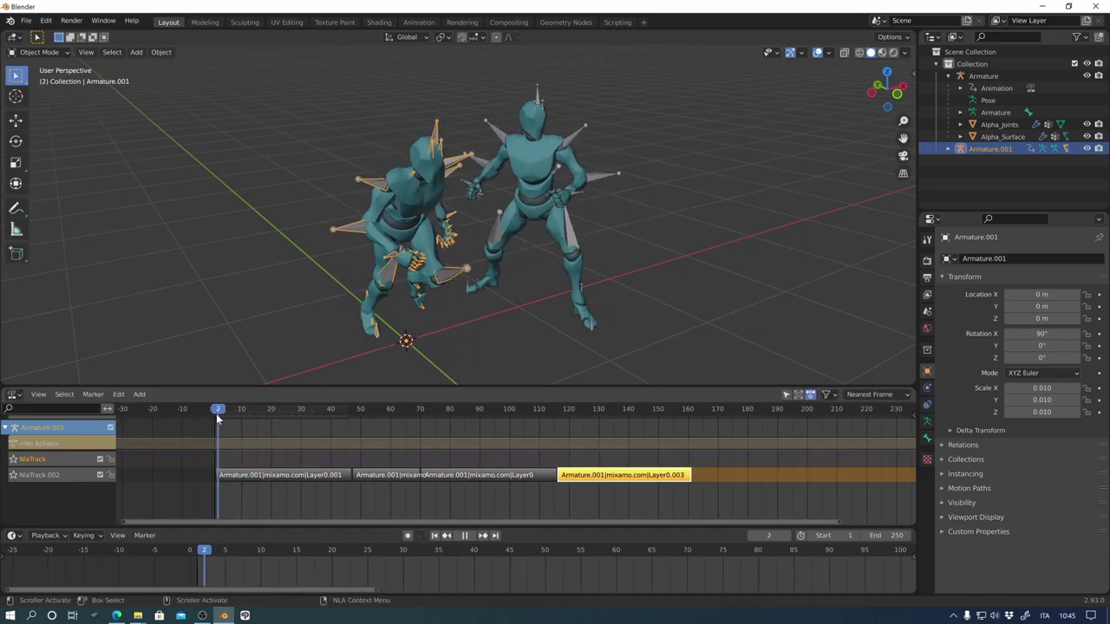
{"action": "key", "text": "space"}
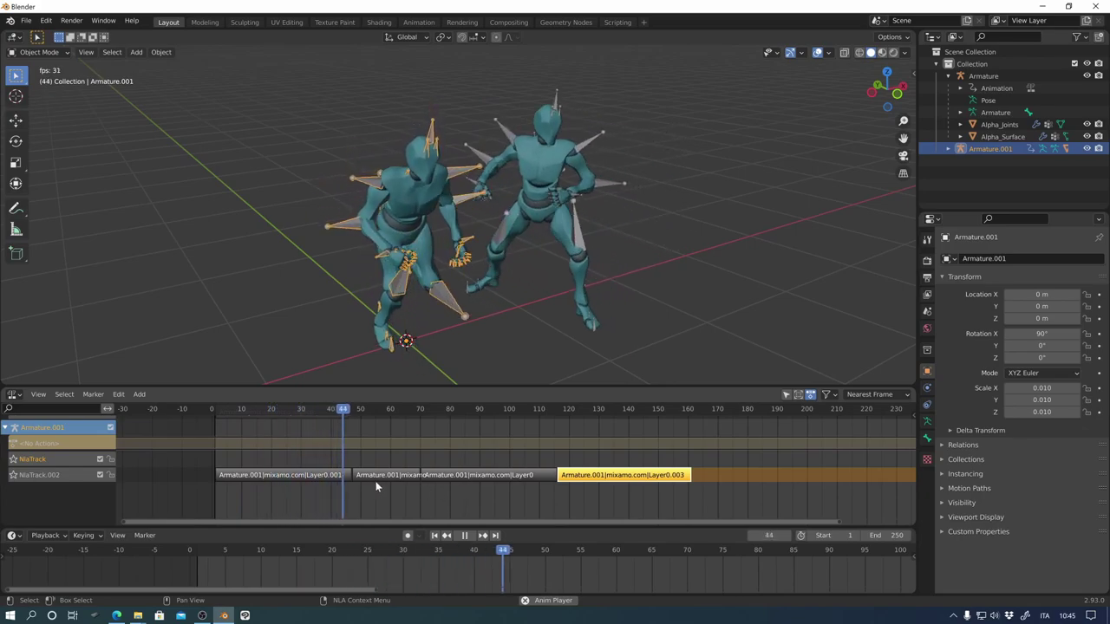
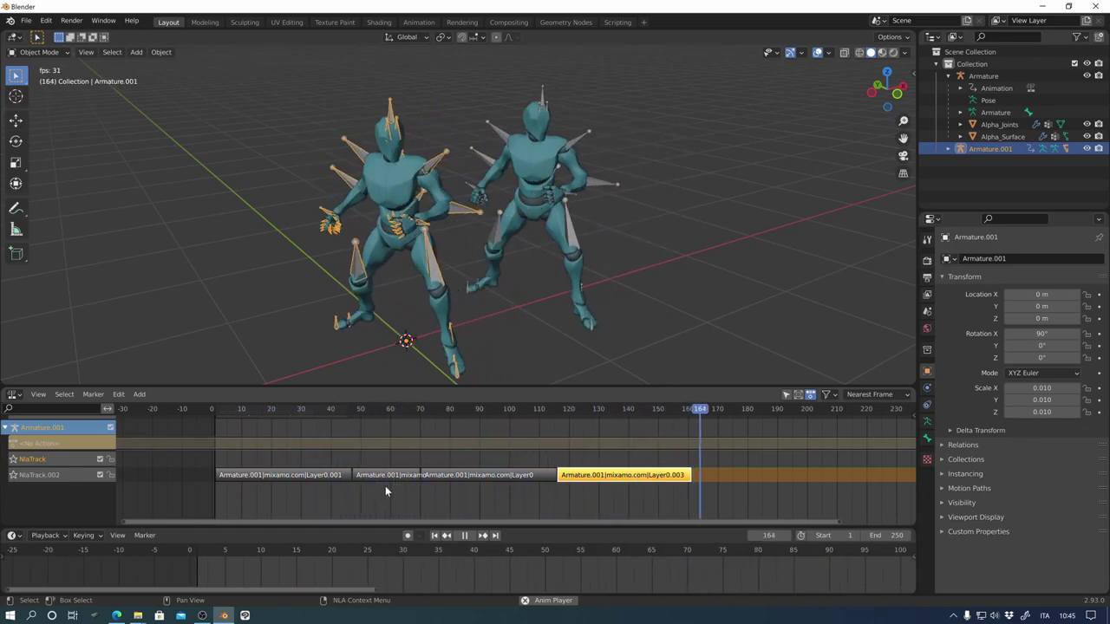
- Stop playback and show the Active Strip sidebar for NlaTrack.002's first strip (frames 1–47)
{"action": "key", "text": "space"}
{"action": "middle_click_drag", "start_coordinate": [430, 483], "coordinate": [509, 459]}
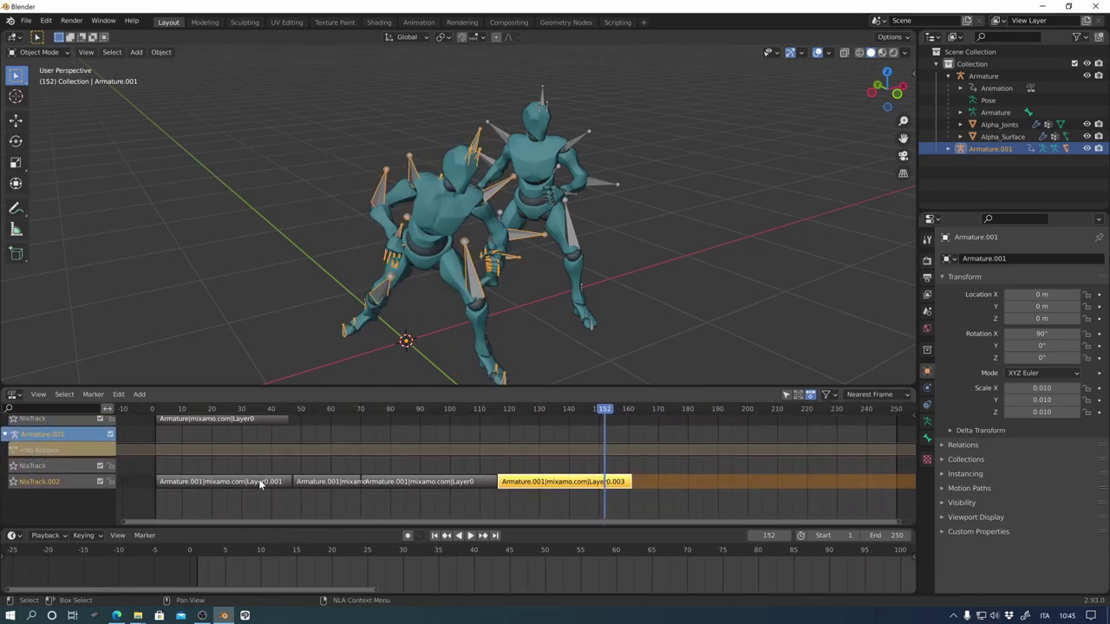
{"action": "left_click", "coordinate": [260, 483]}
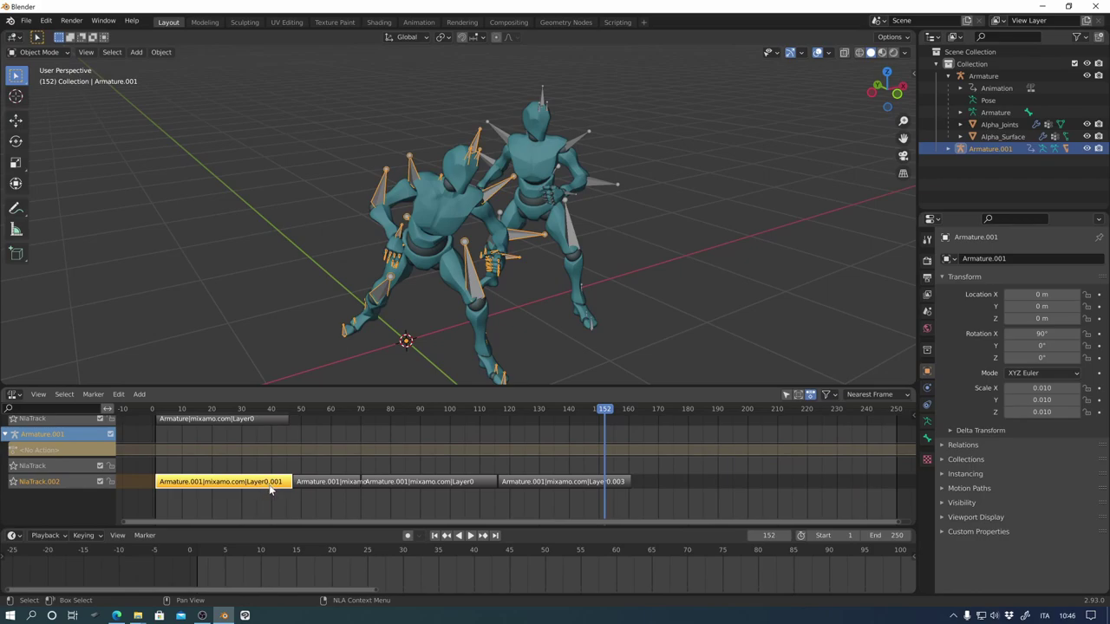
{"action": "key", "text": "n"}
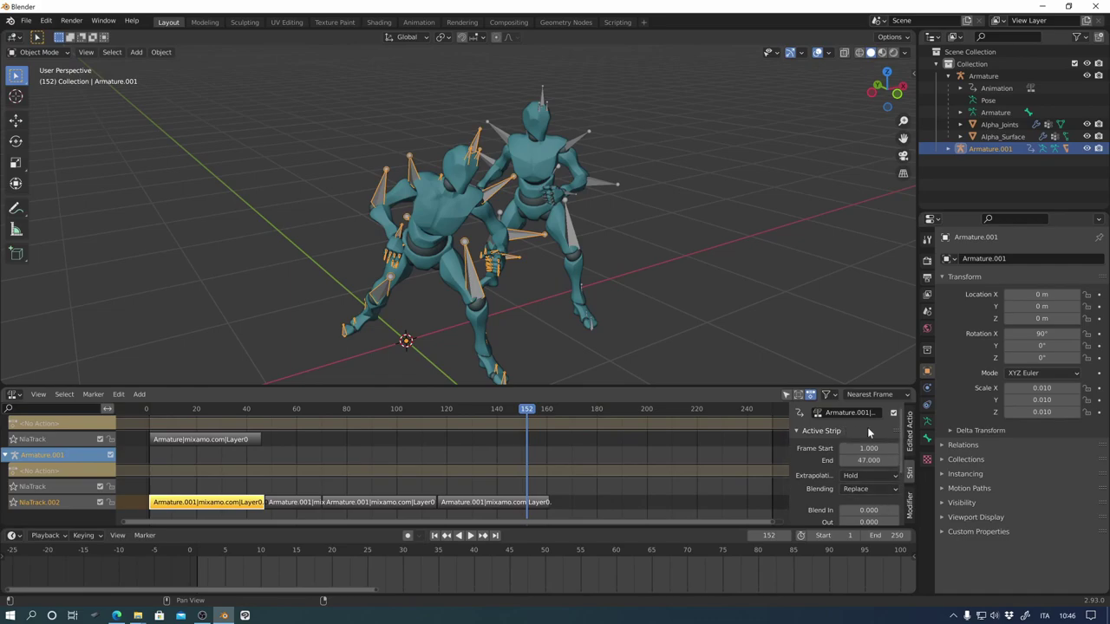
- Rename the selected NlaTrack.002 strip to 'slash' in the sidebar, then scrub back to frame 139
{"action": "middle_click_drag", "start_coordinate": [580, 482], "coordinate": [602, 464]}
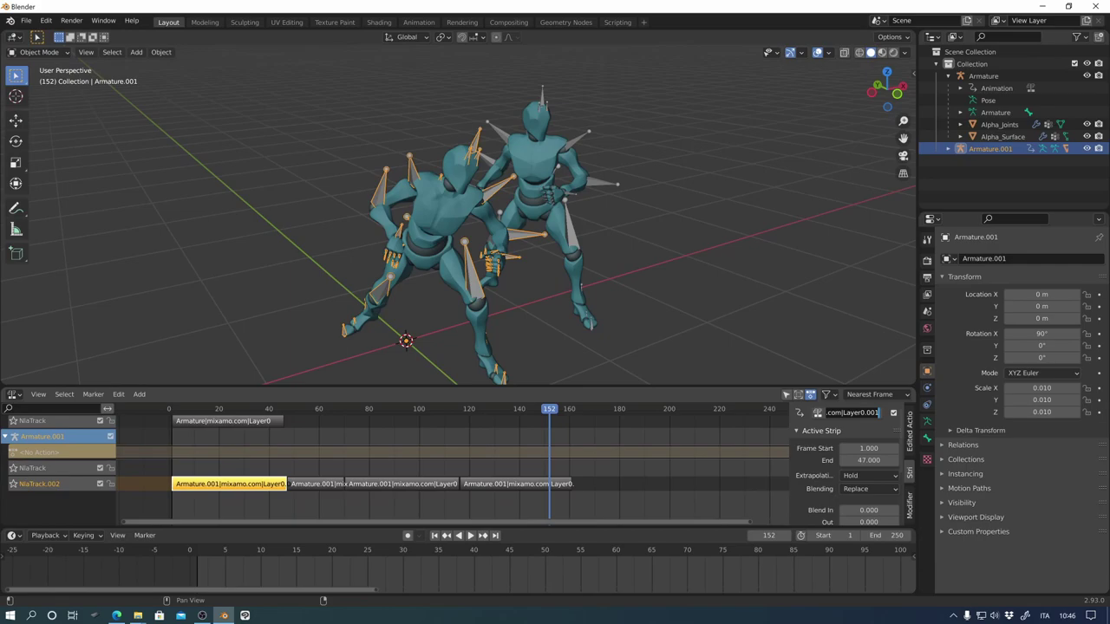
{"action": "type", "text": "corsa lenta"}
{"action": "left_click", "coordinate": [316, 484]}
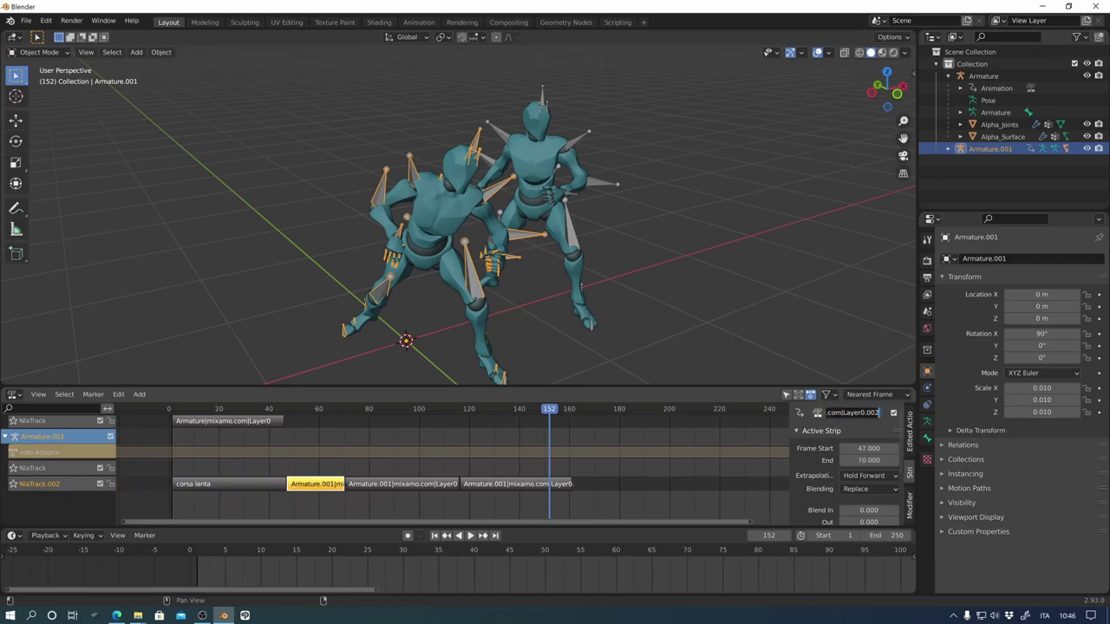
{"action": "type", "text": "c"}
{"action": "key", "text": "Return"}
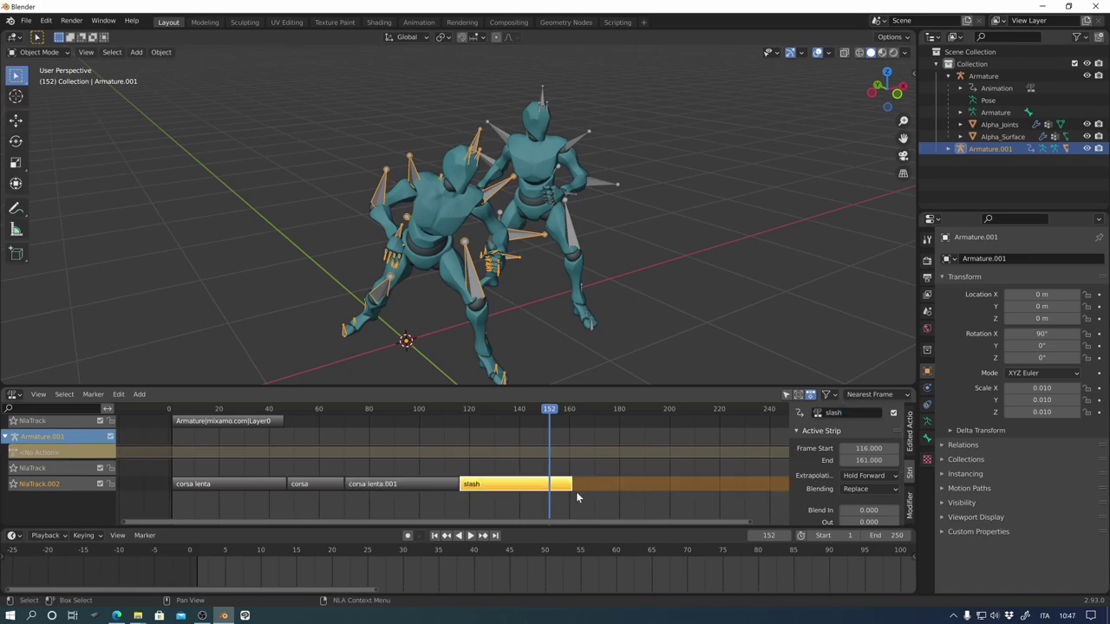
{"action": "mouse_move", "coordinate": [549, 409]}
{"action": "left_mouse_down"}
{"action": "mouse_move", "coordinate": [430, 414]}
{"action": "mouse_move", "coordinate": [398, 431]}
{"action": "mouse_move", "coordinate": [514, 437]}
{"action": "mouse_move", "coordinate": [393, 486]}
{"action": "mouse_move", "coordinate": [203, 495]}
{"action": "mouse_move", "coordinate": [421, 486]}
{"action": "left_mouse_up"}
- Box-select the right-hand original armature and delete it with its meshes
{"action": "middle_click_drag", "start_coordinate": [554, 364], "coordinate": [630, 260]}
{"action": "left_click_drag", "start_coordinate": [697, 85], "coordinate": [489, 343]}
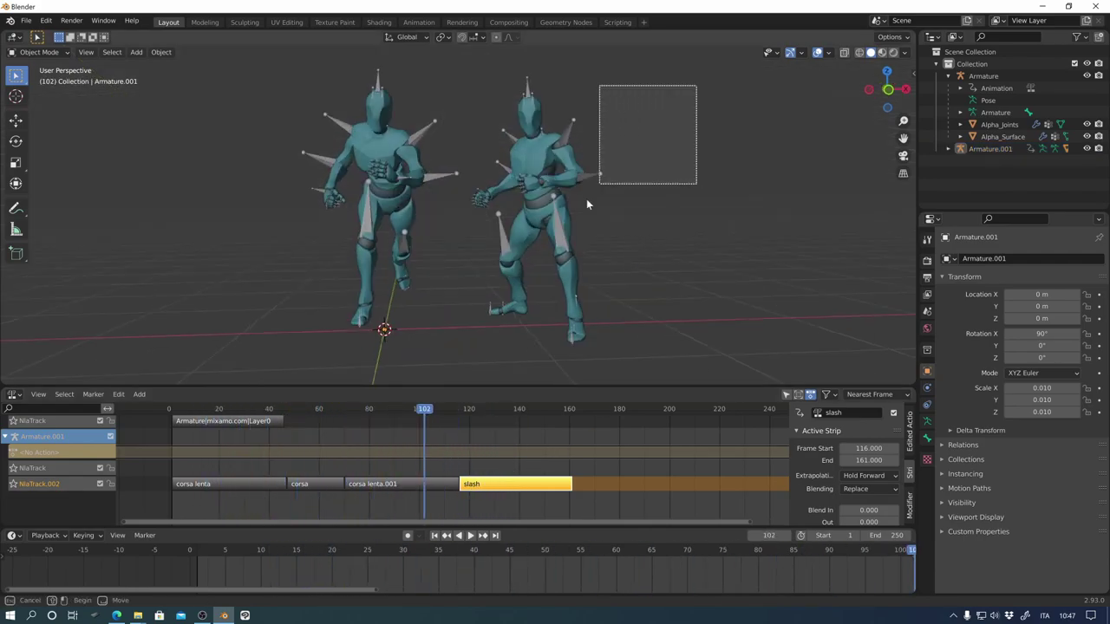
{"action": "key", "text": "x"}
{"action": "left_click", "coordinate": [502, 349]}
{"action": "mouse_move", "coordinate": [501, 346]}
{"action": "middle_mouse_down"}
{"action": "mouse_move", "coordinate": [575, 328]}
{"action": "mouse_move", "coordinate": [484, 395]}
{"action": "middle_mouse_up"}
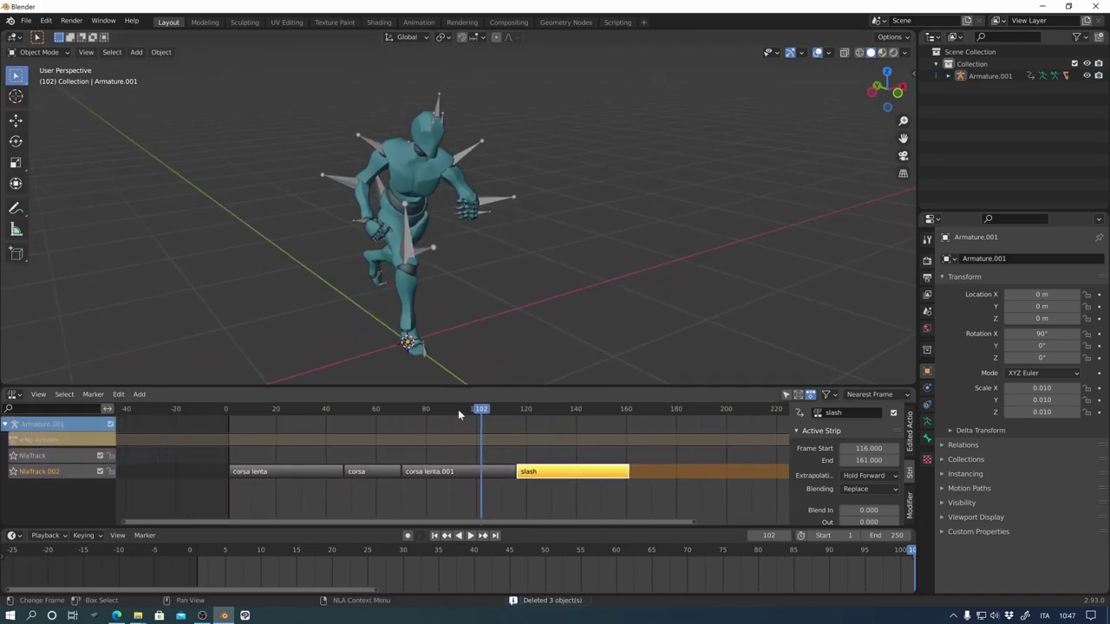
- Play the animation of the remaining Armature.001 and rewind to frame 1
{"action": "key", "text": "space"}
{"action": "left_click", "coordinate": [317, 429]}
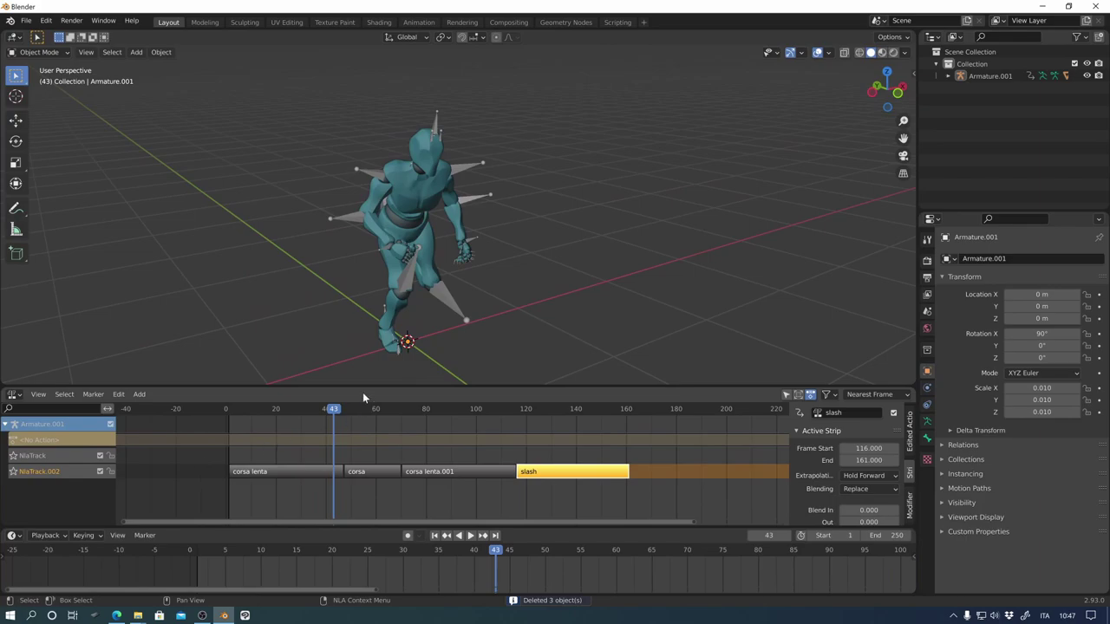
{"action": "left_click", "coordinate": [276, 425]}
{"action": "key", "text": "Escape"}
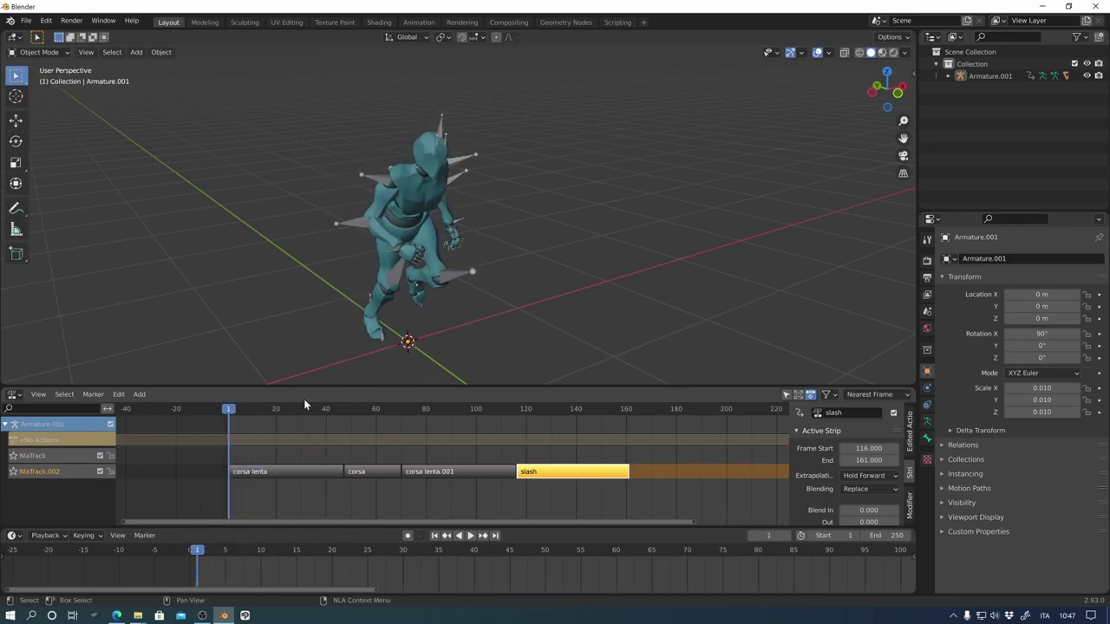
- Move the slash strip up onto the upper NlaTrack
{"action": "mouse_move", "coordinate": [232, 413]}
{"action": "left_mouse_down"}
{"action": "mouse_move", "coordinate": [504, 451]}
{"action": "mouse_move", "coordinate": [519, 483]}
{"action": "left_mouse_up"}
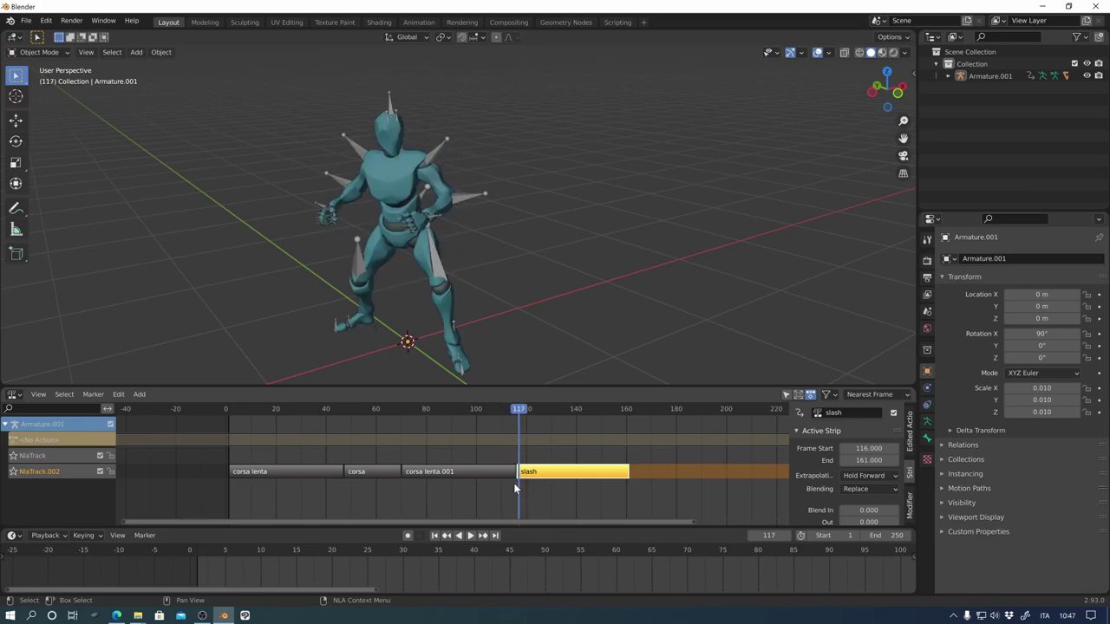
{"action": "left_click", "coordinate": [496, 486]}
{"action": "left_click", "coordinate": [572, 476]}
{"action": "key", "text": "g"}
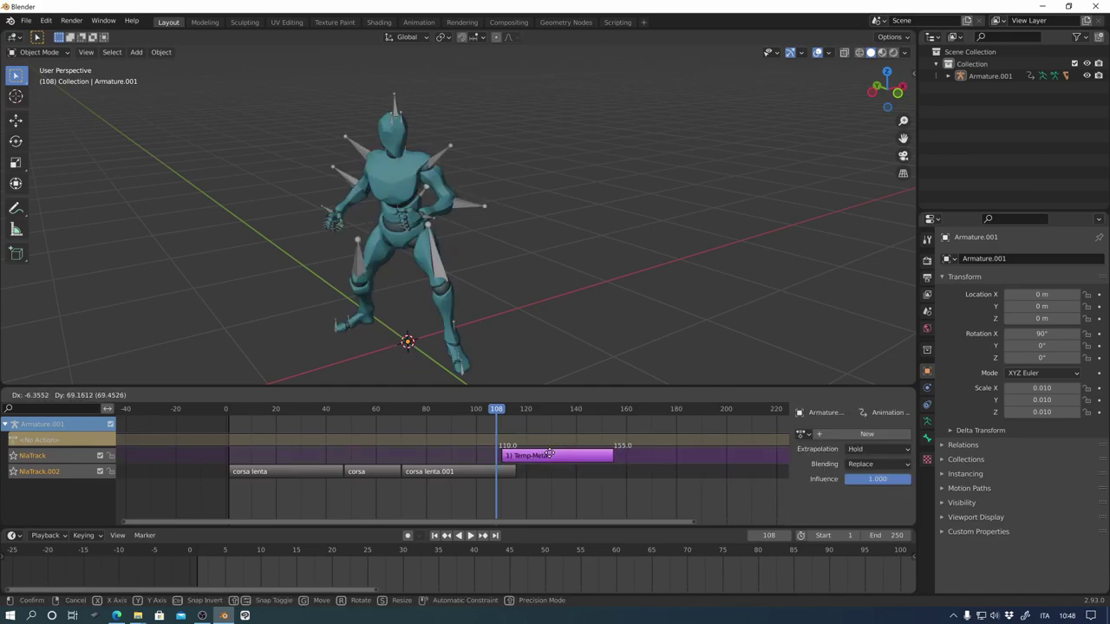
{"action": "left_click", "coordinate": [549, 453]}
- Preview the animation and reposition the slash strip to span frames 111–156
{"action": "key", "text": "space"}
{"action": "left_click_drag", "start_coordinate": [495, 409], "coordinate": [428, 418]}
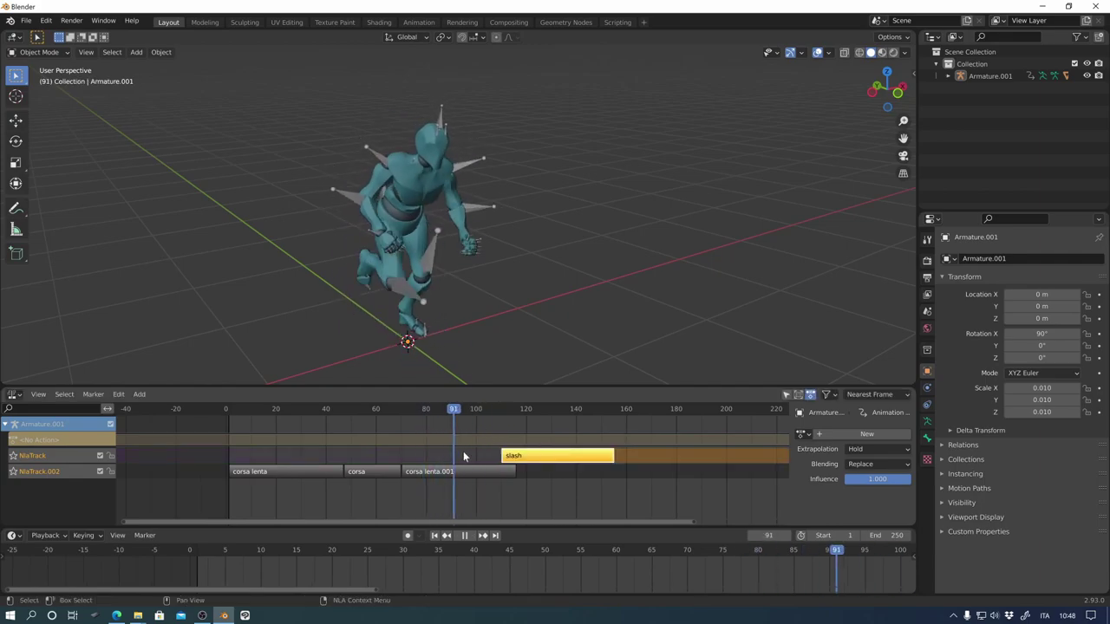
{"action": "left_click_drag", "start_coordinate": [463, 452], "coordinate": [502, 484]}
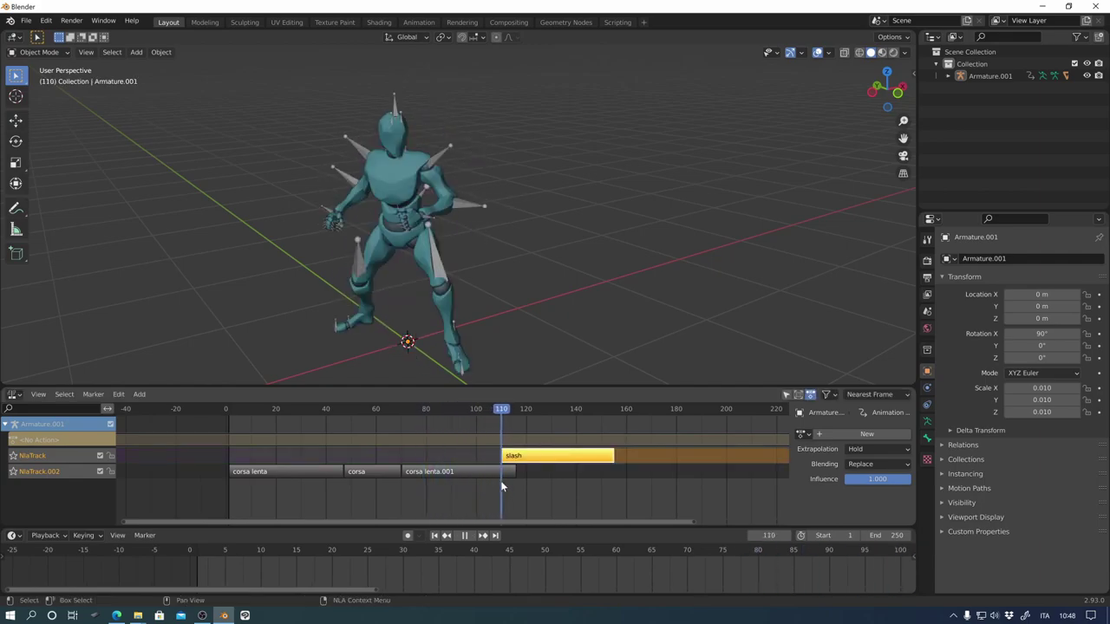
{"action": "key", "text": "space"}
{"action": "left_click_drag", "start_coordinate": [494, 413], "coordinate": [235, 438]}
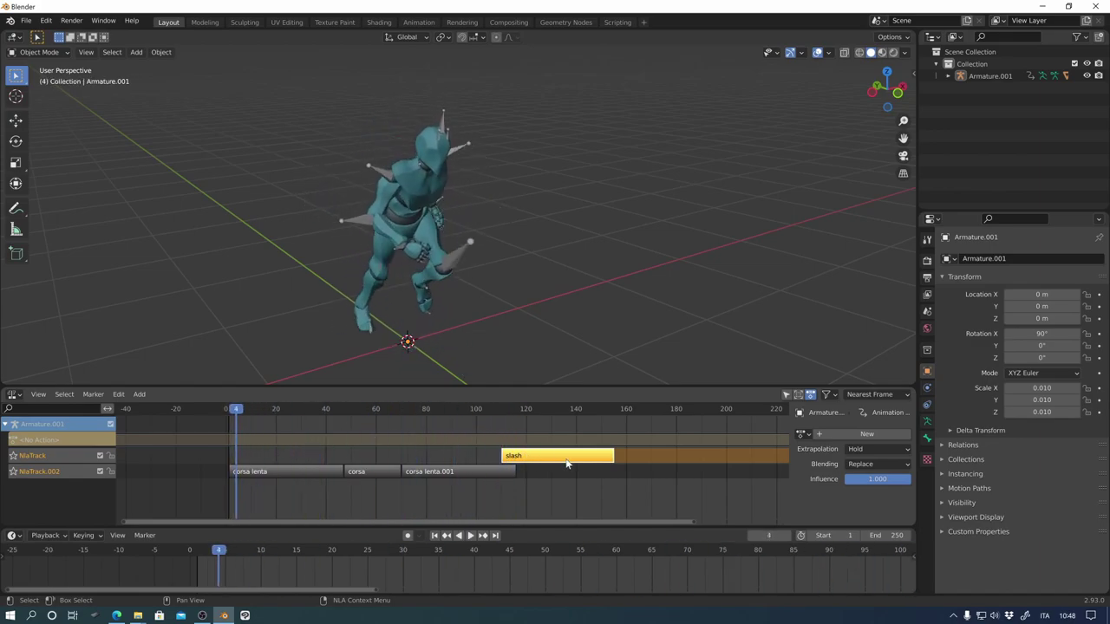
{"action": "left_click_drag", "start_coordinate": [566, 464], "coordinate": [286, 460]}
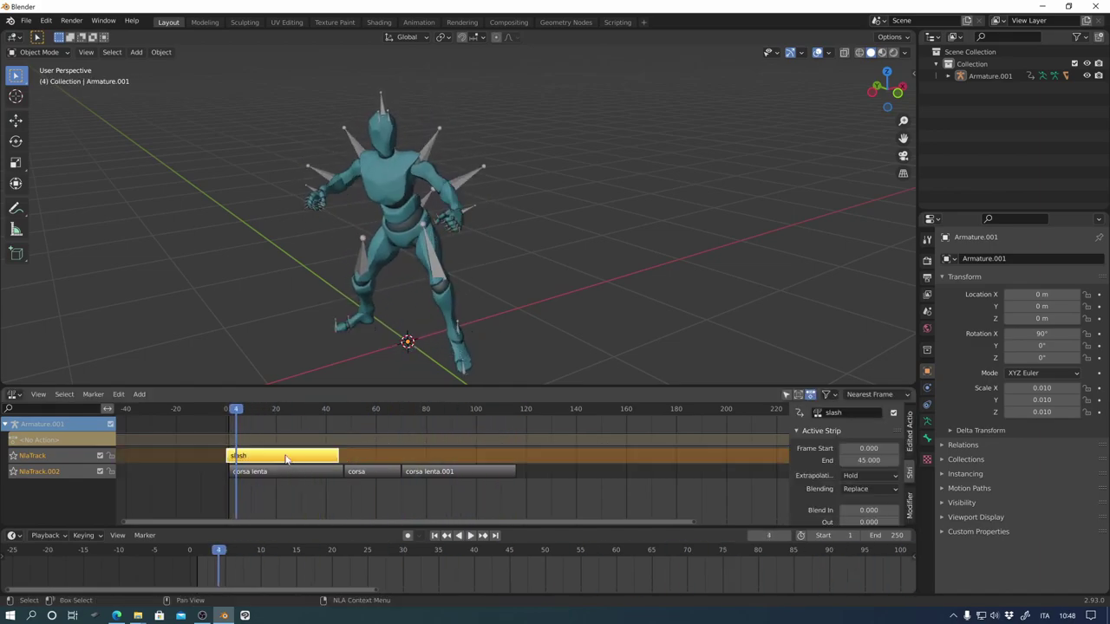
{"action": "mouse_move", "coordinate": [238, 412]}
{"action": "left_mouse_down"}
{"action": "mouse_move", "coordinate": [506, 453]}
{"action": "mouse_move", "coordinate": [251, 470]}
{"action": "mouse_move", "coordinate": [357, 455]}
{"action": "mouse_move", "coordinate": [559, 466]}
{"action": "left_mouse_up"}
{"action": "mouse_move", "coordinate": [255, 409]}
{"action": "left_mouse_down"}
{"action": "mouse_move", "coordinate": [443, 471]}
{"action": "mouse_move", "coordinate": [301, 489]}
{"action": "mouse_move", "coordinate": [505, 490]}
{"action": "mouse_move", "coordinate": [480, 489]}
{"action": "mouse_move", "coordinate": [491, 494]}
{"action": "left_mouse_up"}
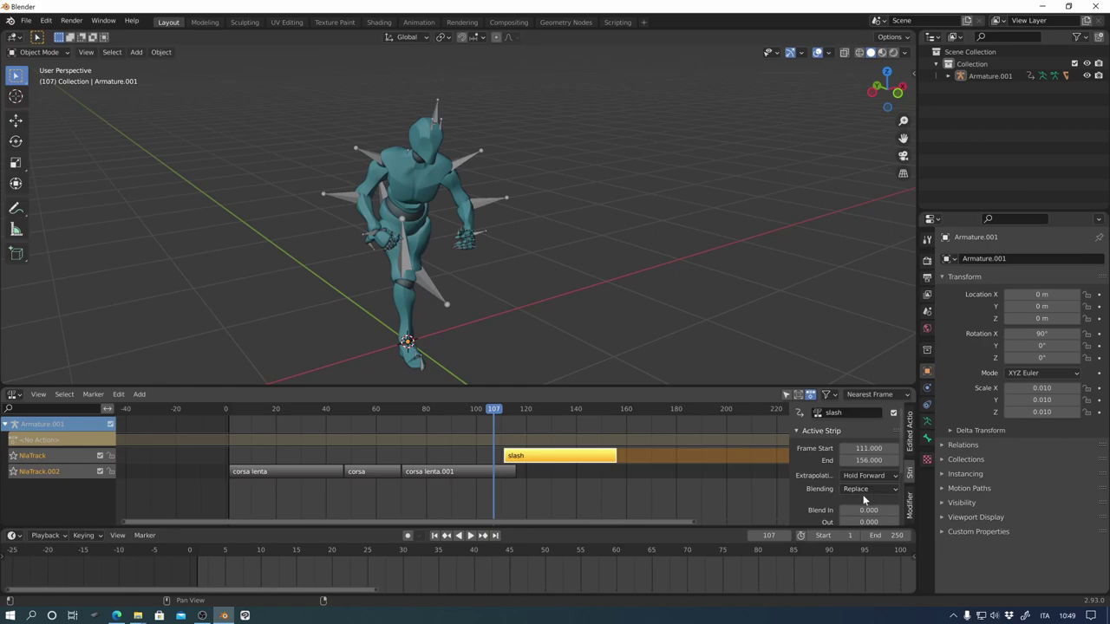
- Test Auto Blend In/Out on the slash strip around frame 111, then turn it off
{"action": "scroll", "coordinate": [902, 464], "scroll_direction": "down", "scroll_amount": 3}
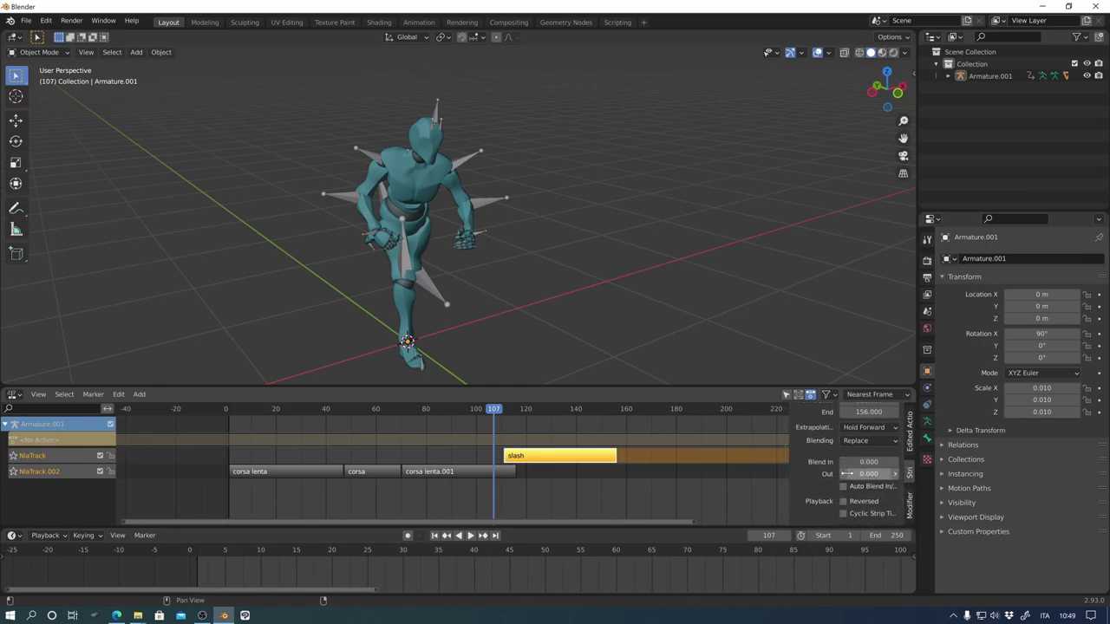
{"action": "left_click", "coordinate": [874, 486]}
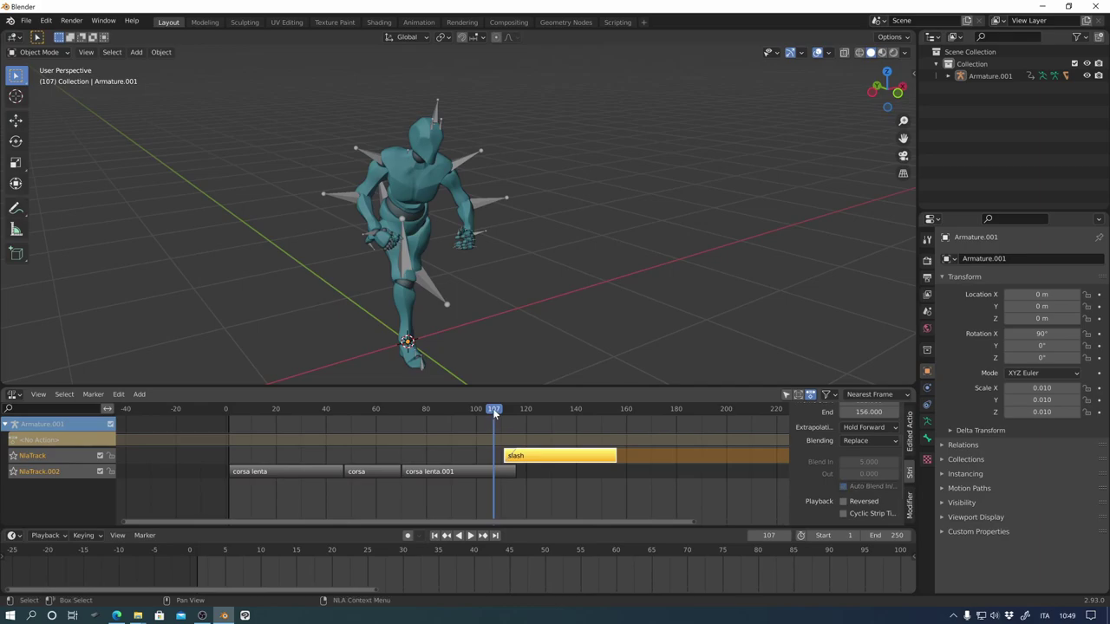
{"action": "mouse_move", "coordinate": [499, 410]}
{"action": "left_mouse_down"}
{"action": "mouse_move", "coordinate": [509, 415]}
{"action": "mouse_move", "coordinate": [490, 417]}
{"action": "mouse_move", "coordinate": [518, 421]}
{"action": "left_mouse_up"}
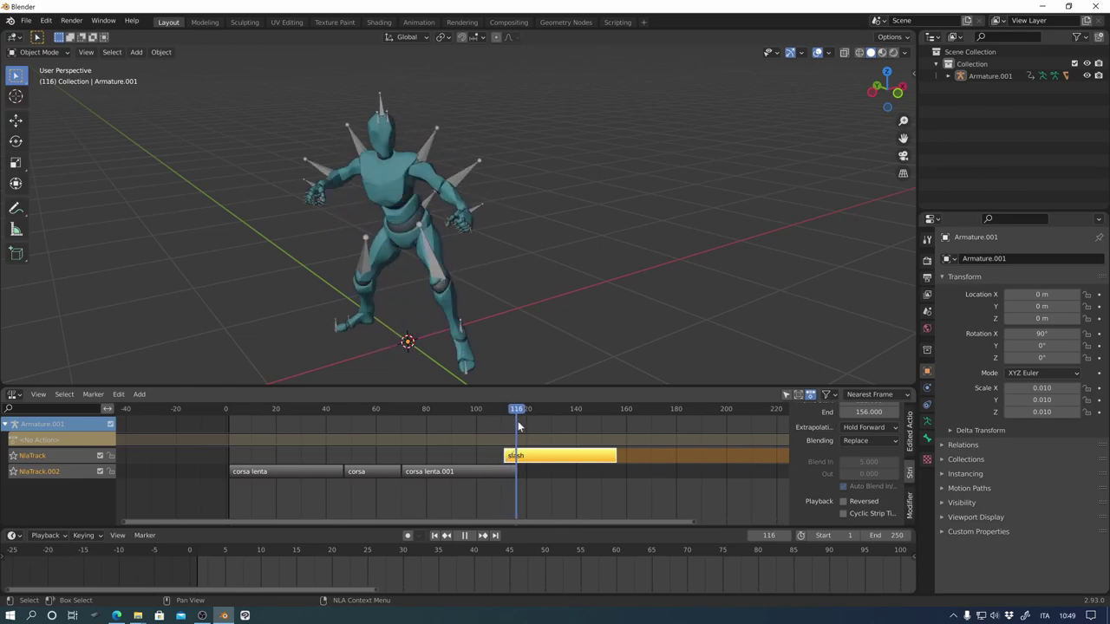
{"action": "left_click", "coordinate": [866, 485]}
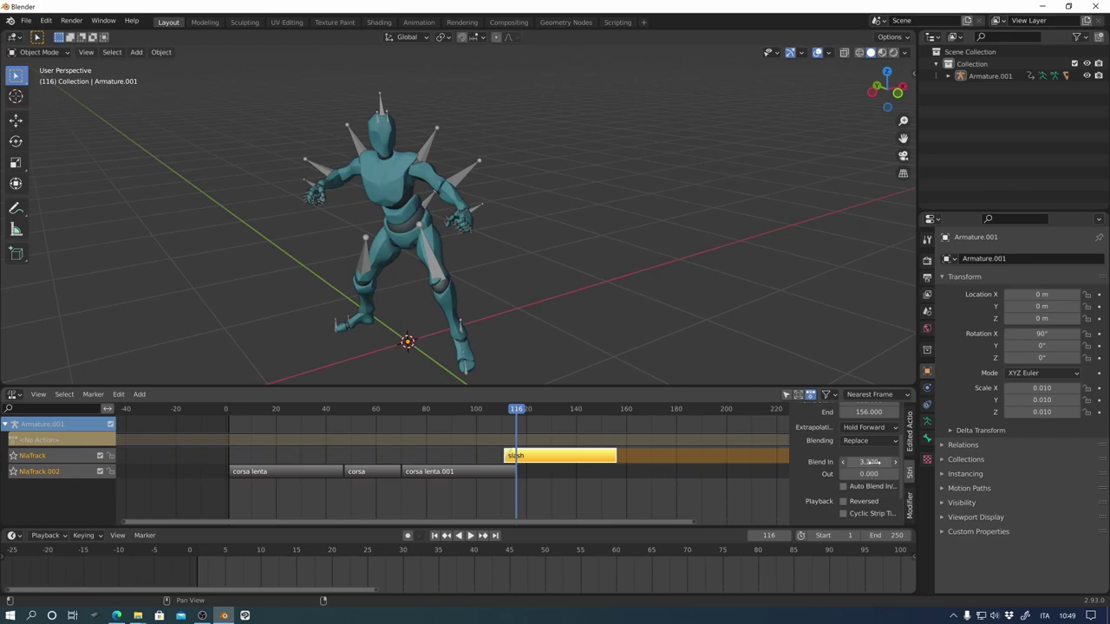
- Set the slash strip's Blend In to about 4.9 frames, preview it, and select corsa lenta.001
{"action": "mouse_move", "coordinate": [867, 462]}
{"action": "left_mouse_down"}
{"action": "mouse_move", "coordinate": [886, 462]}
{"action": "mouse_move", "coordinate": [876, 468]}
{"action": "left_mouse_up"}
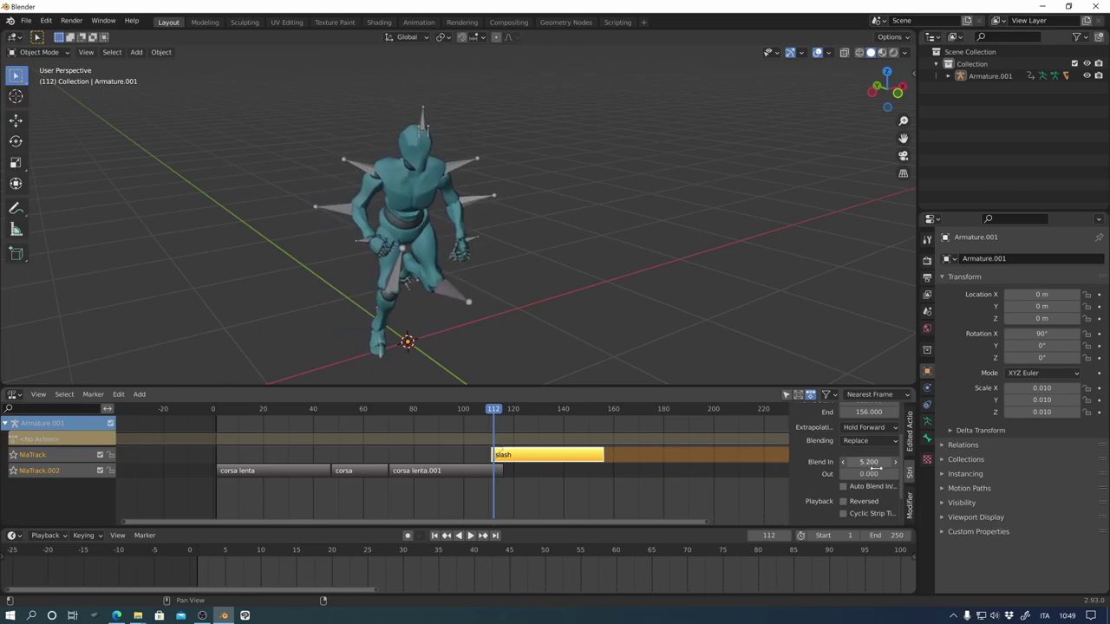
{"action": "key", "text": "space"}
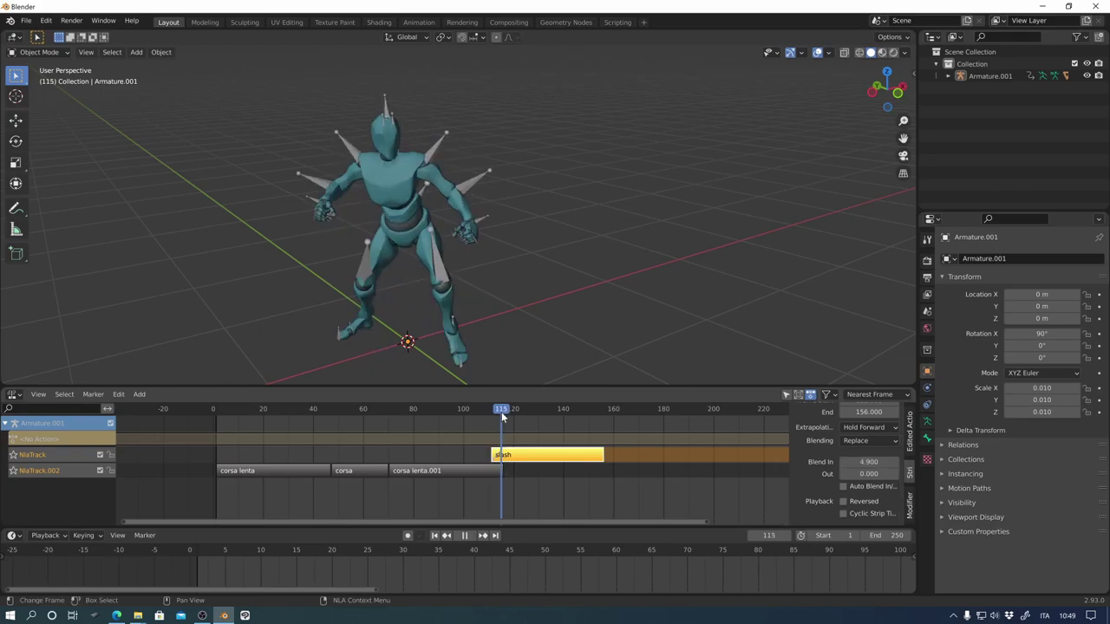
{"action": "mouse_move", "coordinate": [494, 414]}
{"action": "left_mouse_down"}
{"action": "mouse_move", "coordinate": [453, 422]}
{"action": "mouse_move", "coordinate": [518, 426]}
{"action": "mouse_move", "coordinate": [491, 427]}
{"action": "mouse_move", "coordinate": [489, 412]}
{"action": "left_mouse_up"}
{"action": "key", "text": "space"}
{"action": "left_click", "coordinate": [490, 474]}
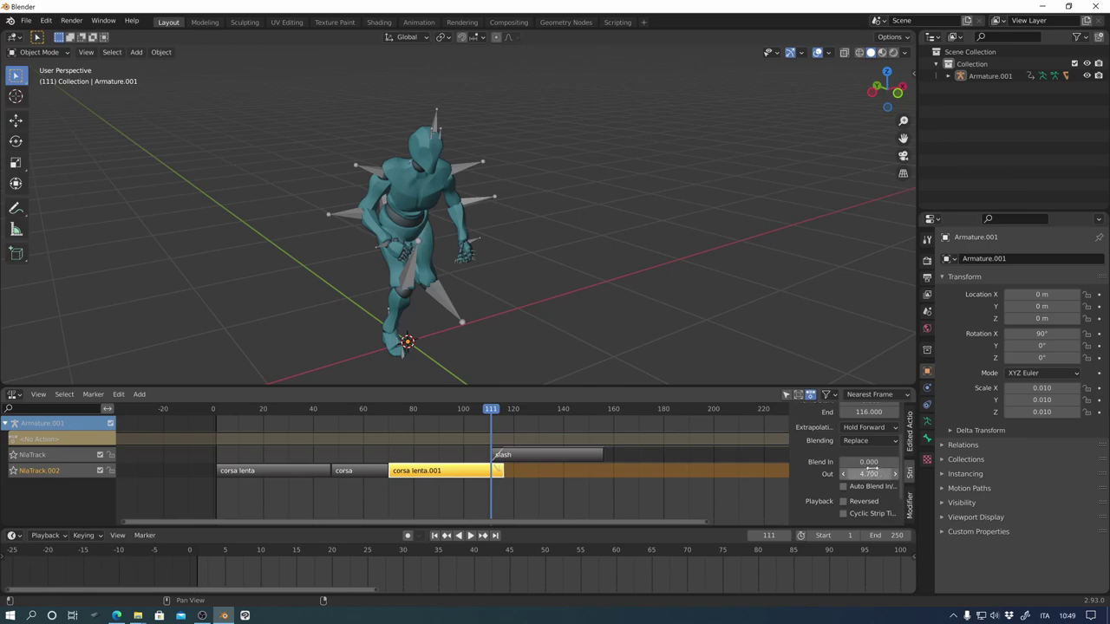
- Preview frames 104–129, set corsa lenta.001's Blend Out to 0 and enable Auto Blend In/Out
{"action": "key", "text": "space"}
{"action": "left_click", "coordinate": [473, 412]}
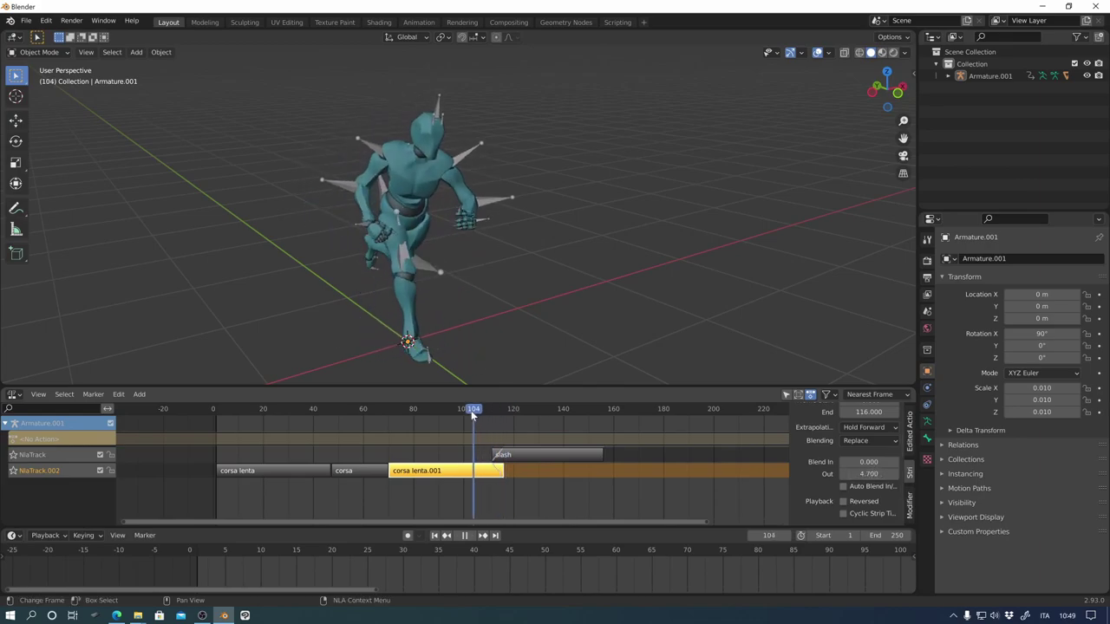
{"action": "mouse_move", "coordinate": [473, 413]}
{"action": "left_mouse_down"}
{"action": "mouse_move", "coordinate": [535, 411]}
{"action": "mouse_move", "coordinate": [463, 416]}
{"action": "mouse_move", "coordinate": [500, 422]}
{"action": "left_mouse_up"}
{"action": "key", "text": "space"}
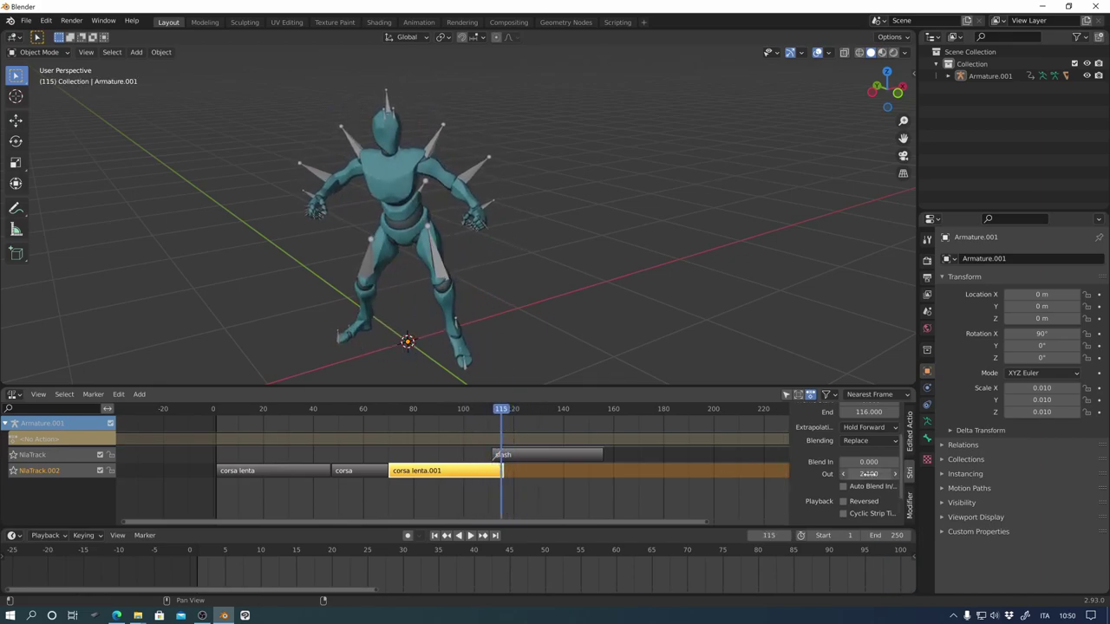
{"action": "left_click_drag", "start_coordinate": [871, 475], "coordinate": [829, 498]}
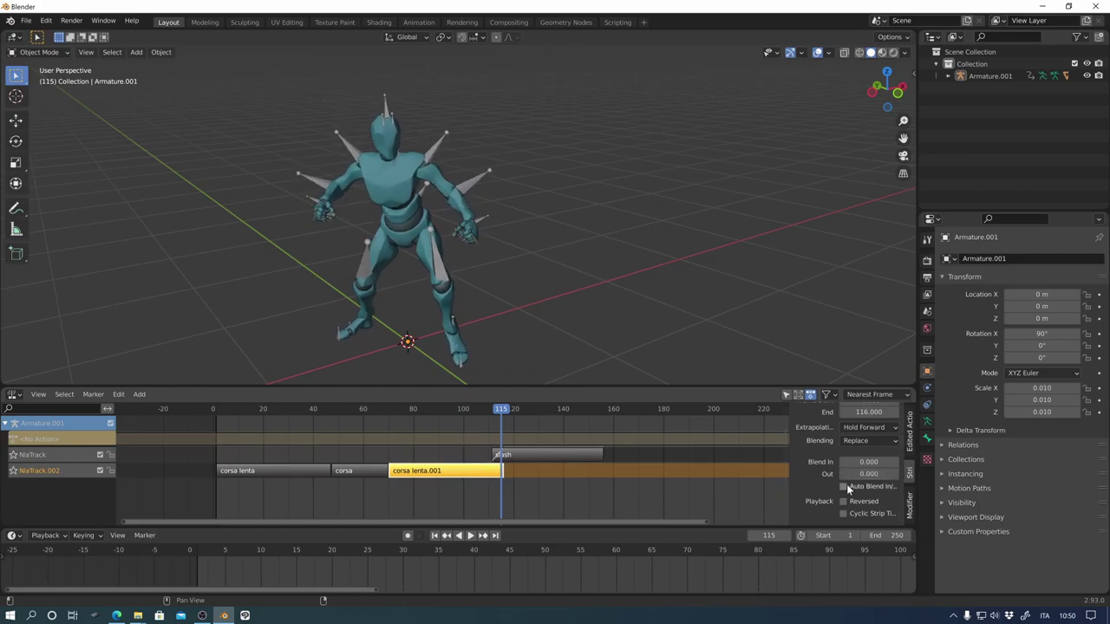
{"action": "left_click", "coordinate": [844, 485]}
- Enable Auto Blend In/Out on the slash strip and move it to frames 104–149
{"action": "left_click", "coordinate": [549, 457]}
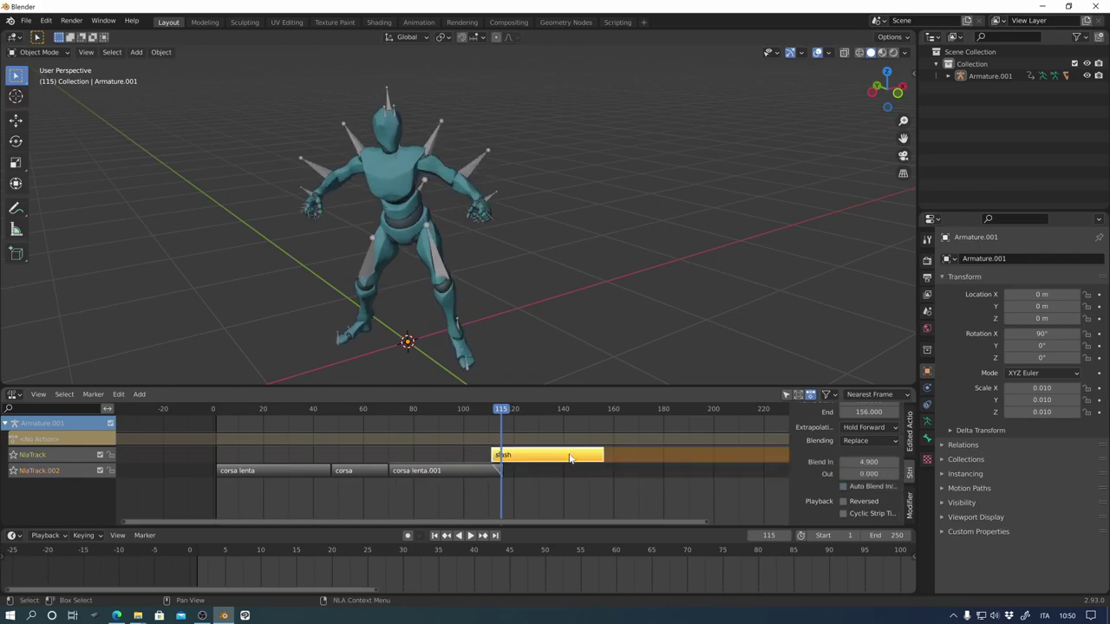
{"action": "mouse_move", "coordinate": [573, 458]}
{"action": "left_mouse_down"}
{"action": "mouse_move", "coordinate": [545, 465]}
{"action": "mouse_move", "coordinate": [570, 457]}
{"action": "left_mouse_up"}
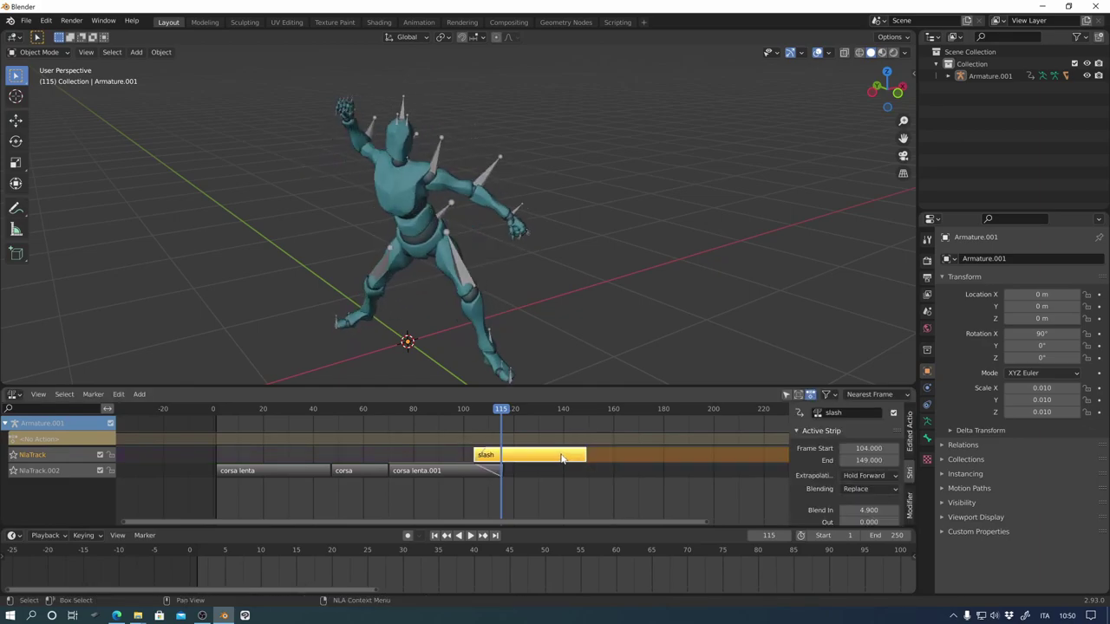
{"action": "left_click", "coordinate": [492, 471]}
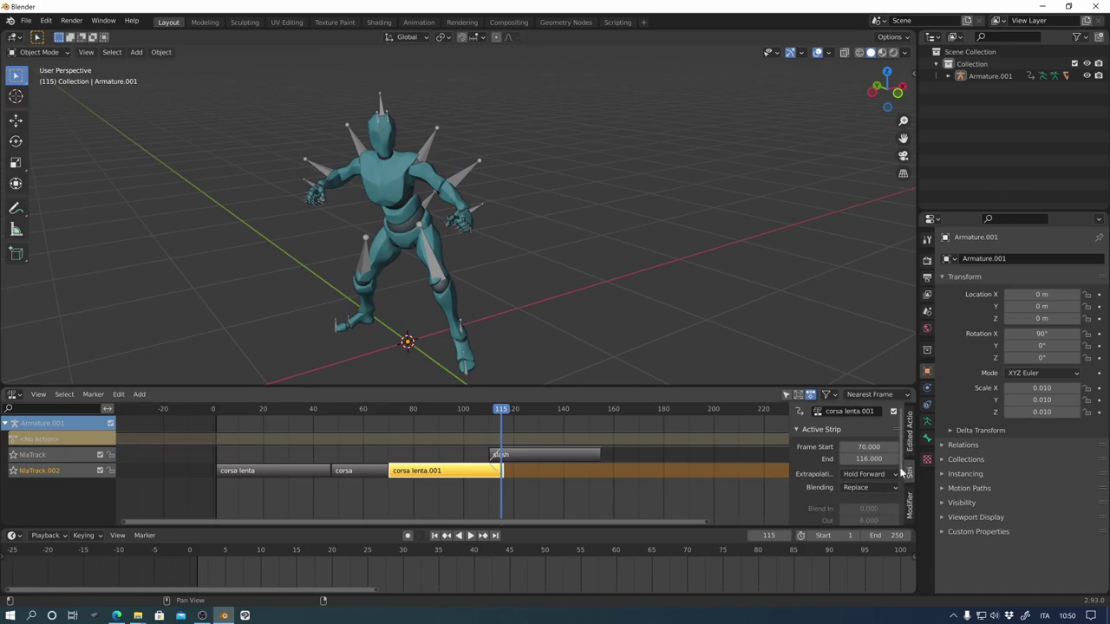
{"action": "scroll", "coordinate": [901, 481], "scroll_direction": "down", "scroll_amount": 4}
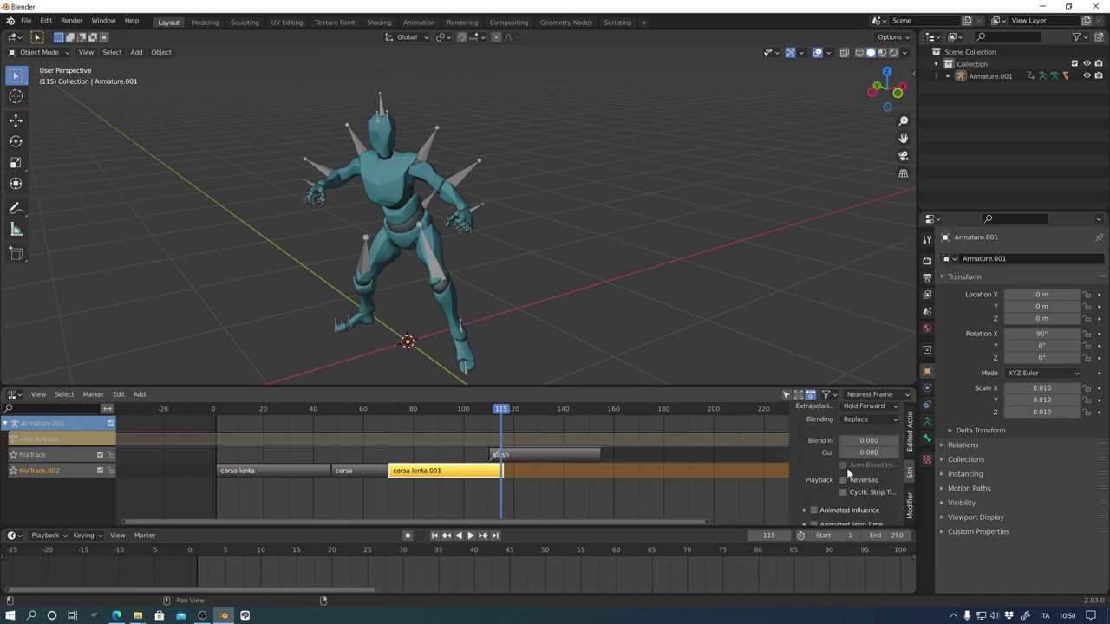
{"action": "left_click", "coordinate": [553, 454]}
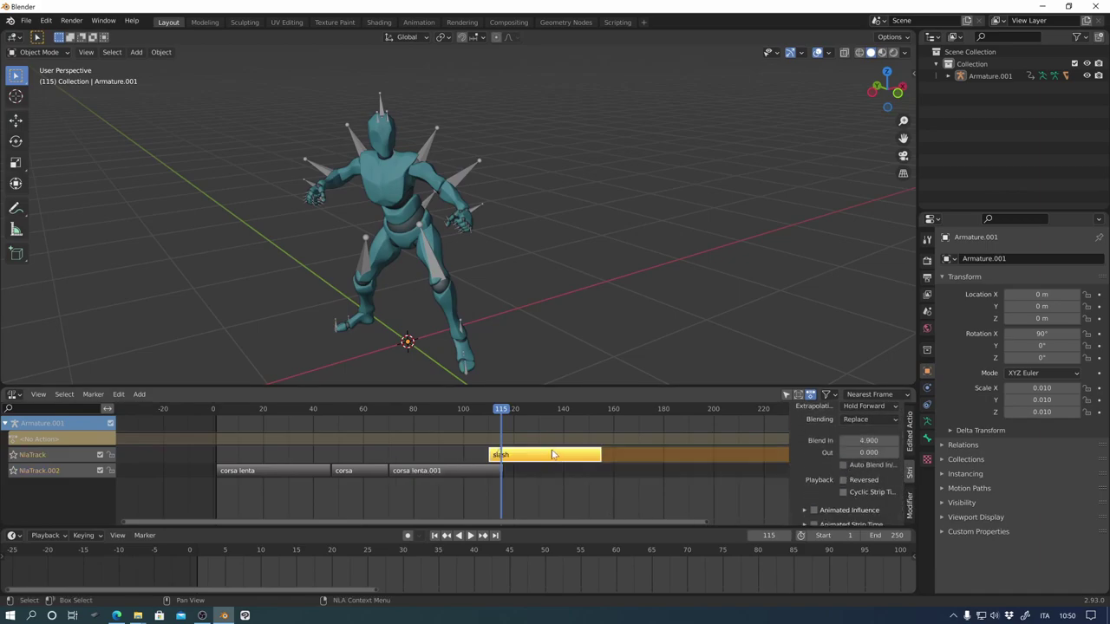
{"action": "left_click", "coordinate": [879, 464]}
{"action": "scroll", "coordinate": [846, 482], "scroll_direction": "up", "scroll_amount": 4}
{"action": "mouse_move", "coordinate": [576, 459]}
{"action": "left_mouse_down"}
{"action": "mouse_move", "coordinate": [548, 459]}
{"action": "mouse_move", "coordinate": [560, 460]}
{"action": "left_mouse_up"}
{"action": "left_click_drag", "start_coordinate": [502, 410], "coordinate": [284, 453]}
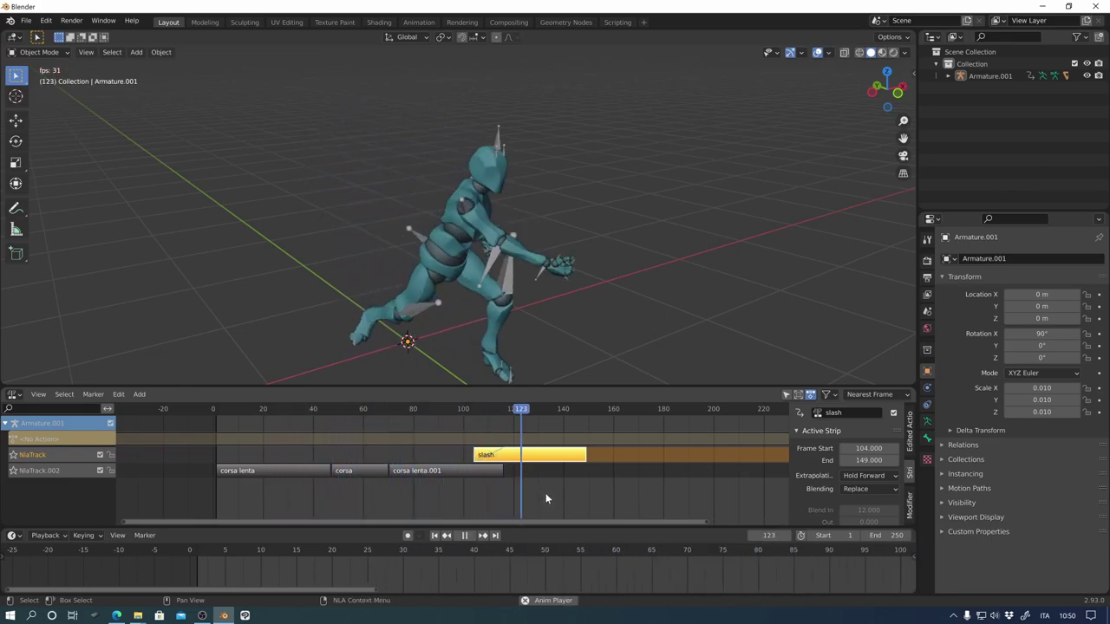
- Stop the preview, select corsa, go to frame 26, then select corsa lenta.001
{"action": "key", "text": "space"}
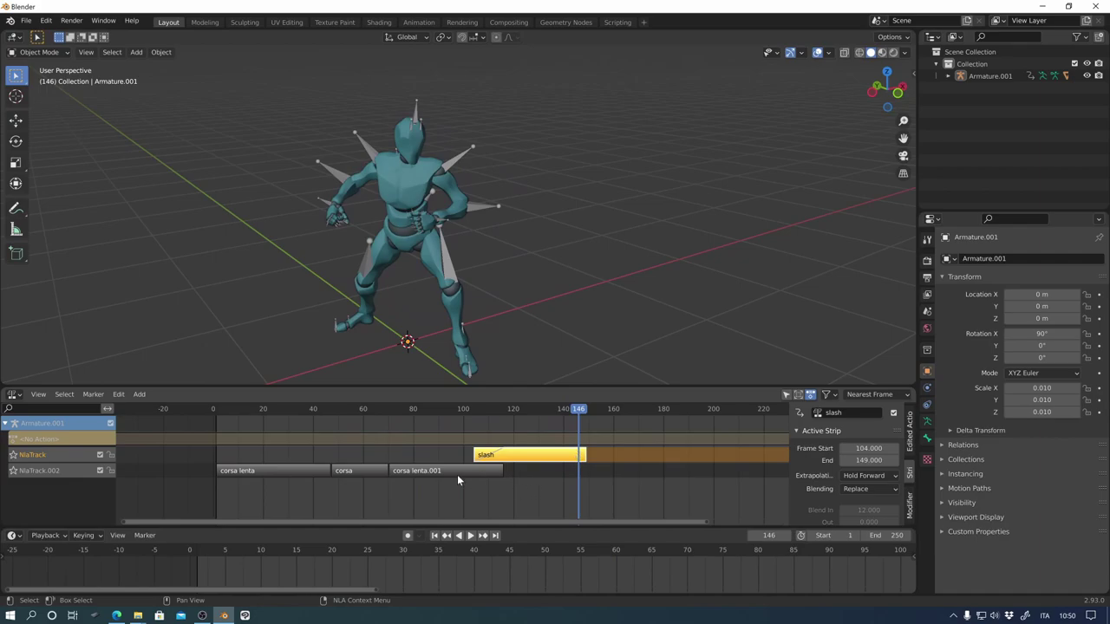
{"action": "left_click", "coordinate": [357, 471]}
{"action": "right_click_drag", "start_coordinate": [423, 469], "coordinate": [277, 476]}
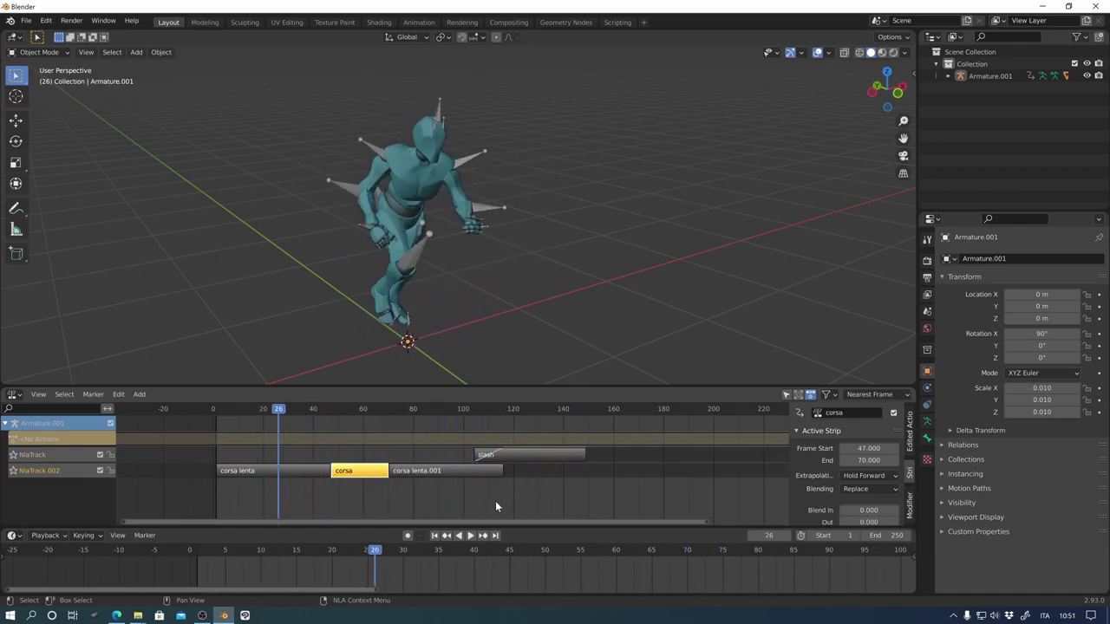
{"action": "left_click", "coordinate": [488, 473]}
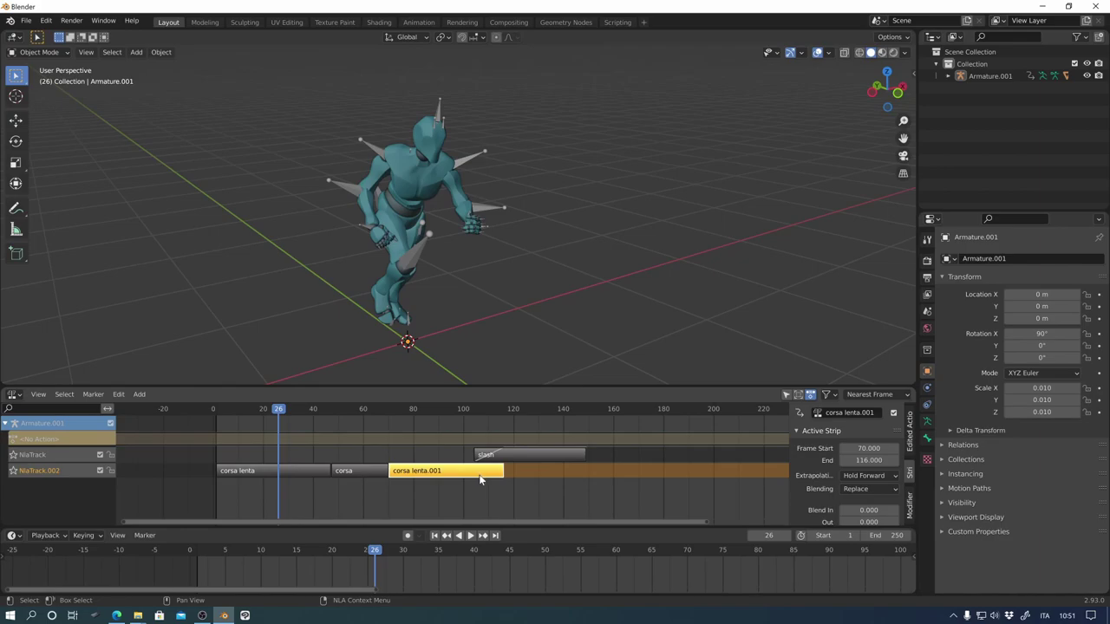
- Delete both corsa lenta strips and slide the corsa strip to start at frame 1
{"action": "key", "text": "x"}
{"action": "left_click", "coordinate": [315, 472]}
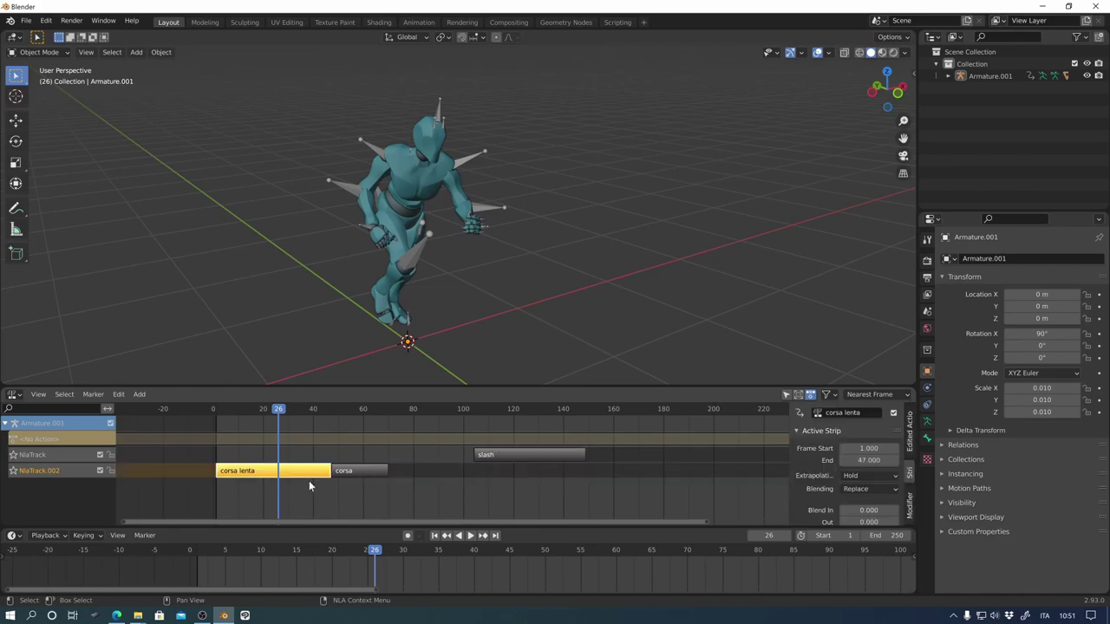
{"action": "key", "text": "x"}
{"action": "left_click", "coordinate": [361, 472]}
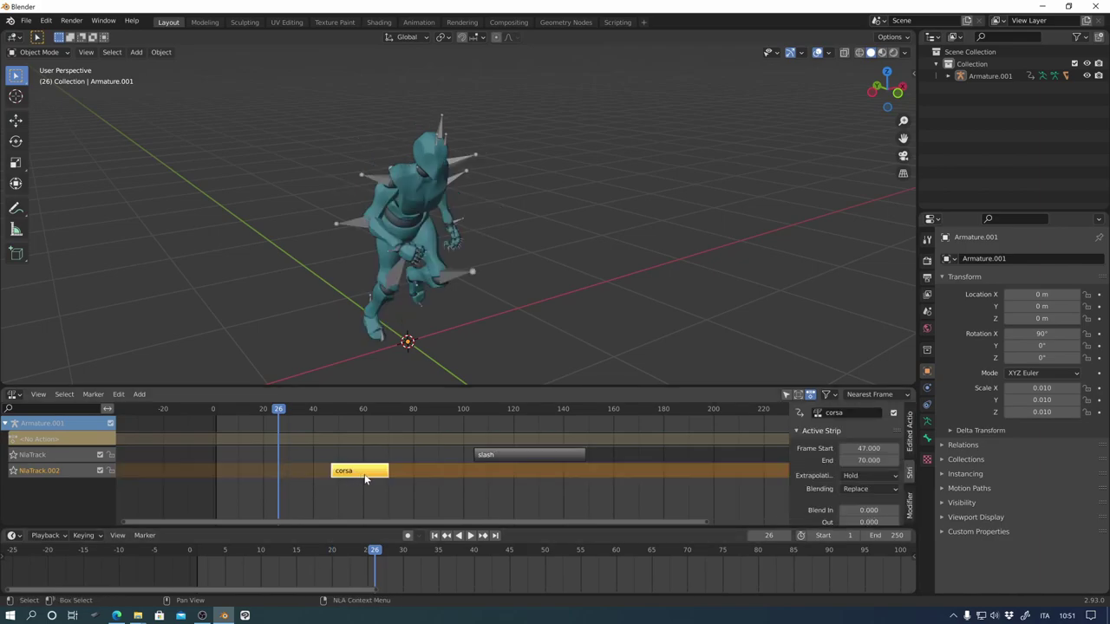
{"action": "left_click_drag", "start_coordinate": [365, 479], "coordinate": [248, 479]}
{"action": "left_click", "coordinate": [248, 479]}
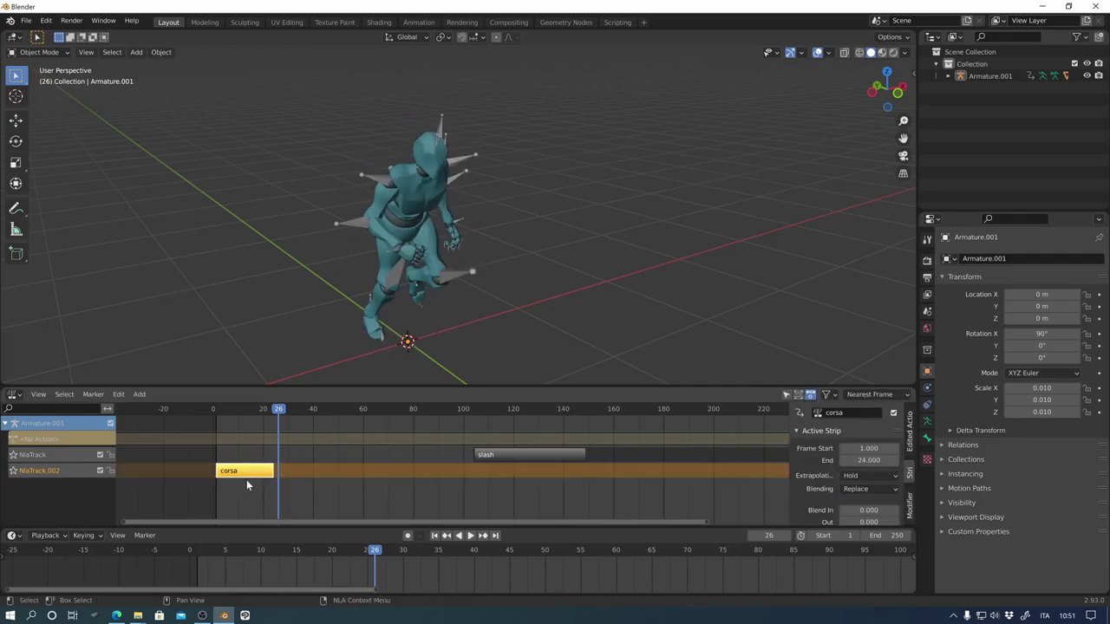
- Duplicate corsa twice into corsa.001 and corsa.002, back to back up to frame 70
{"action": "key", "text": "shift+d"}
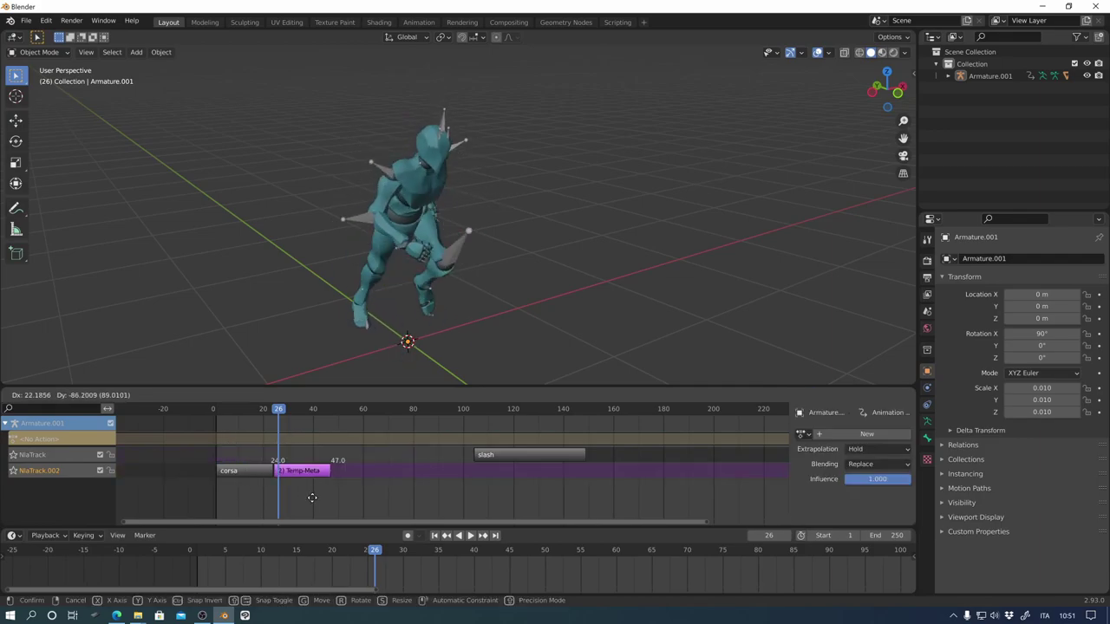
{"action": "left_click", "coordinate": [307, 496]}
{"action": "key", "text": "shift+d"}
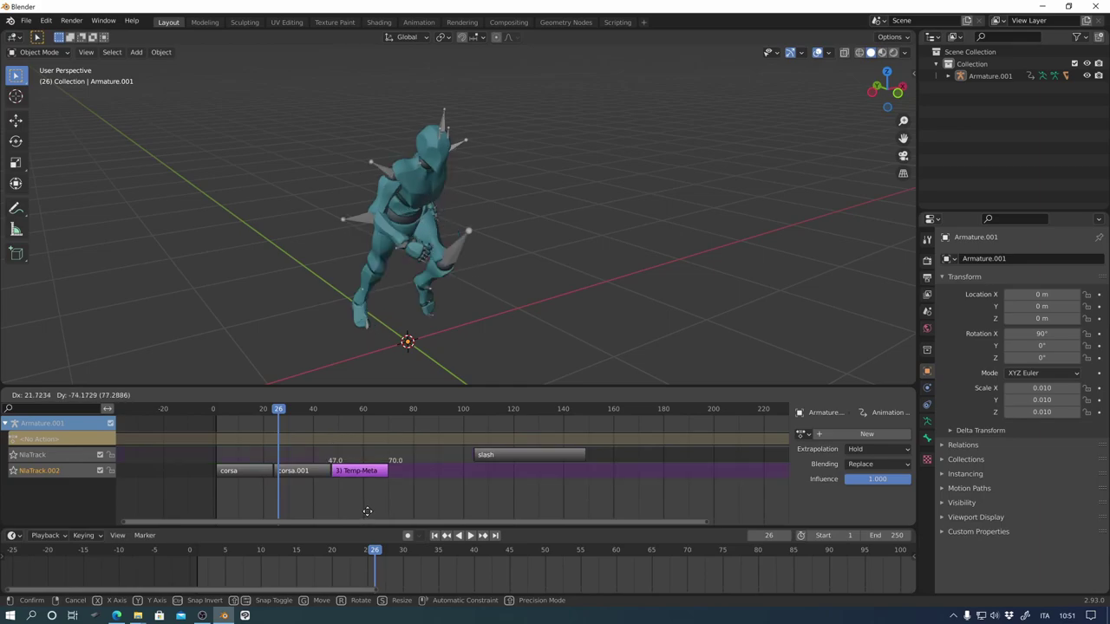
{"action": "left_click", "coordinate": [364, 514]}
- Move the slash strip to frames 65–110 and place corsa.003 at frames 105–128
{"action": "left_click", "coordinate": [537, 457]}
{"action": "key", "text": "g"}
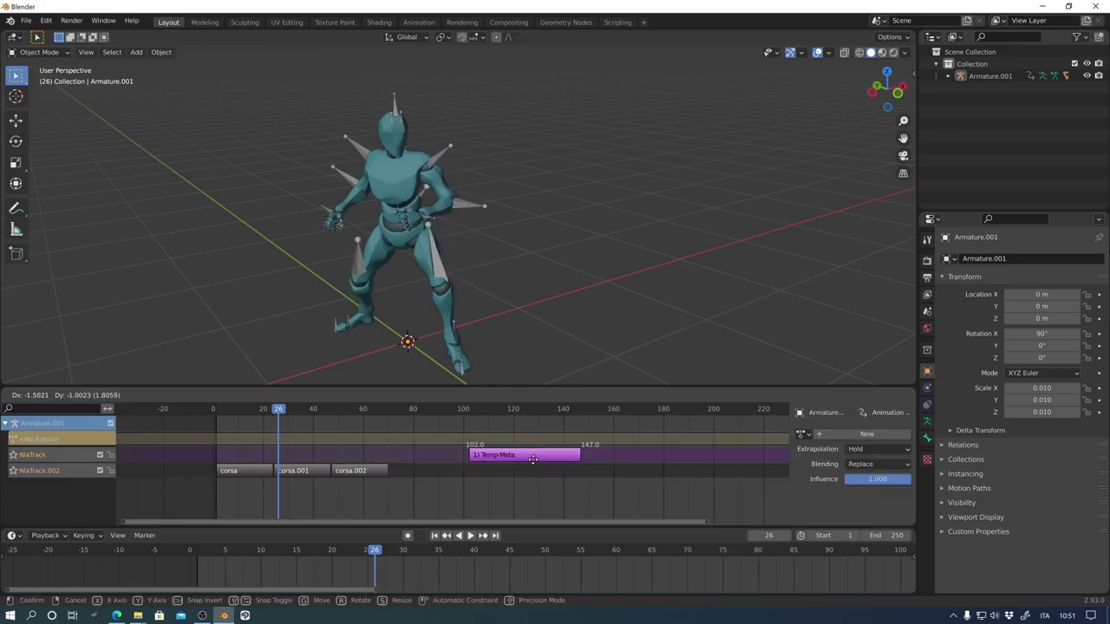
{"action": "left_click", "coordinate": [443, 462]}
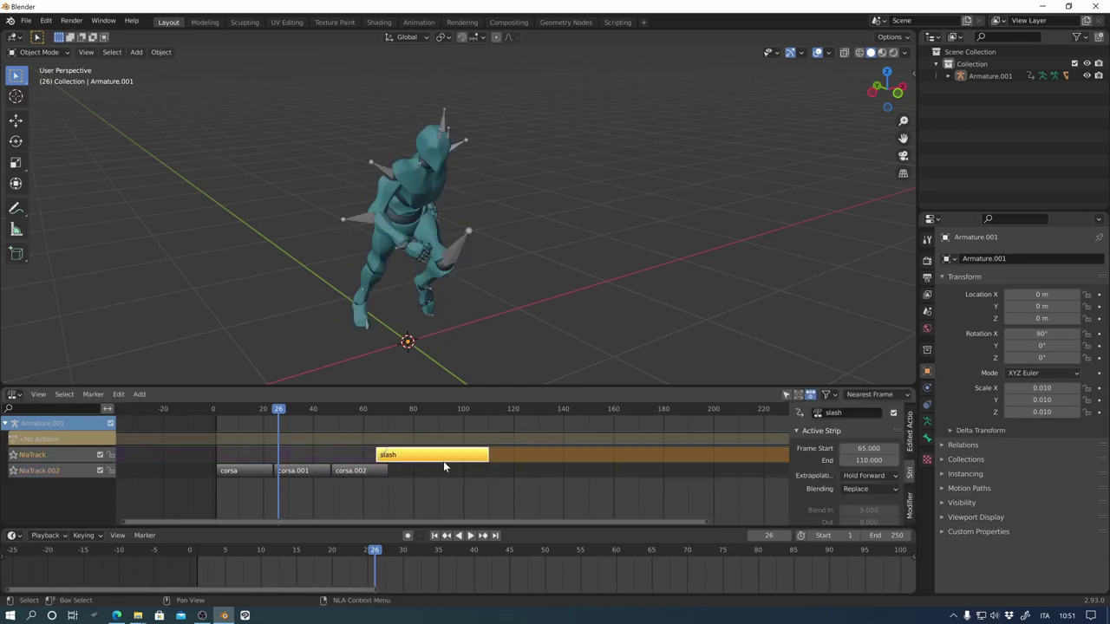
{"action": "left_click", "coordinate": [375, 474]}
{"action": "key", "text": "g"}
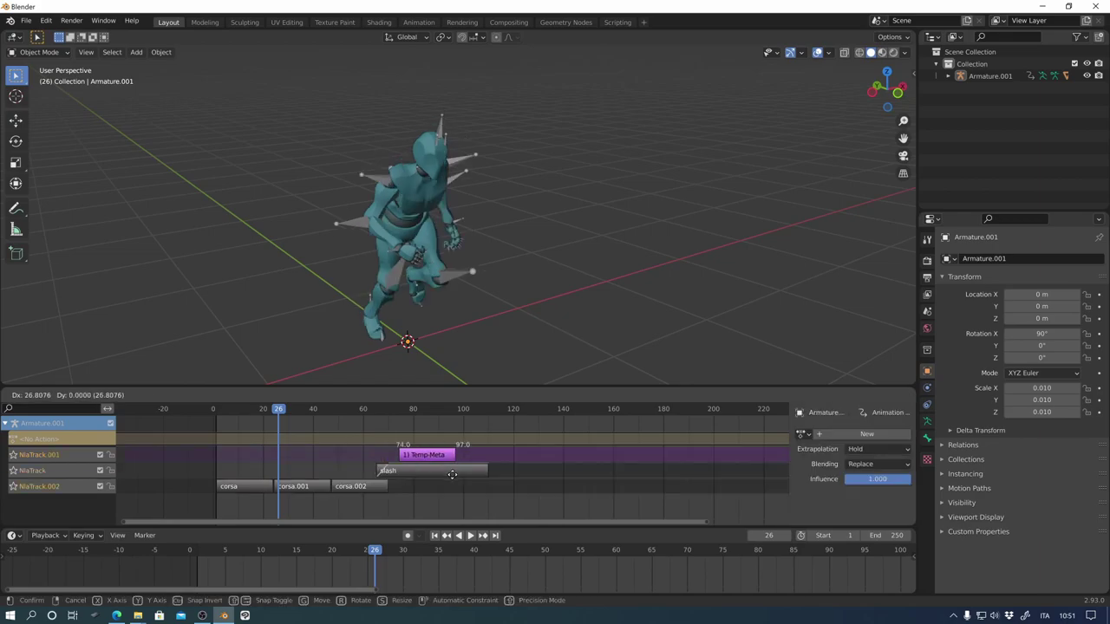
{"action": "left_click", "coordinate": [514, 511]}
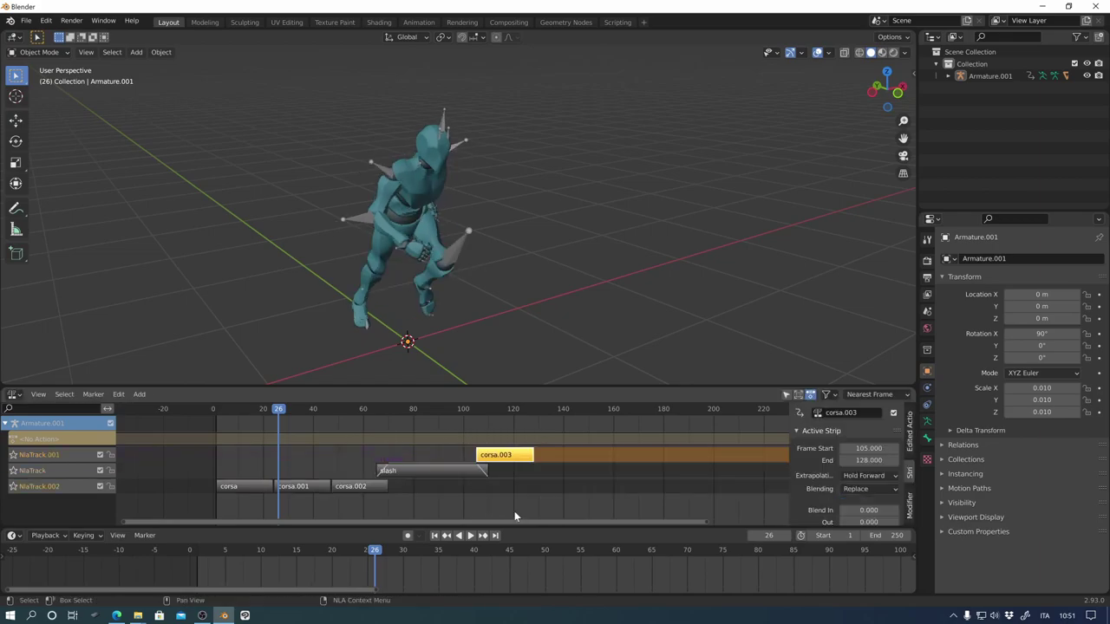
- Preview the new sequence and stop at frame 105 where corsa.003 begins
{"action": "key", "text": "space"}
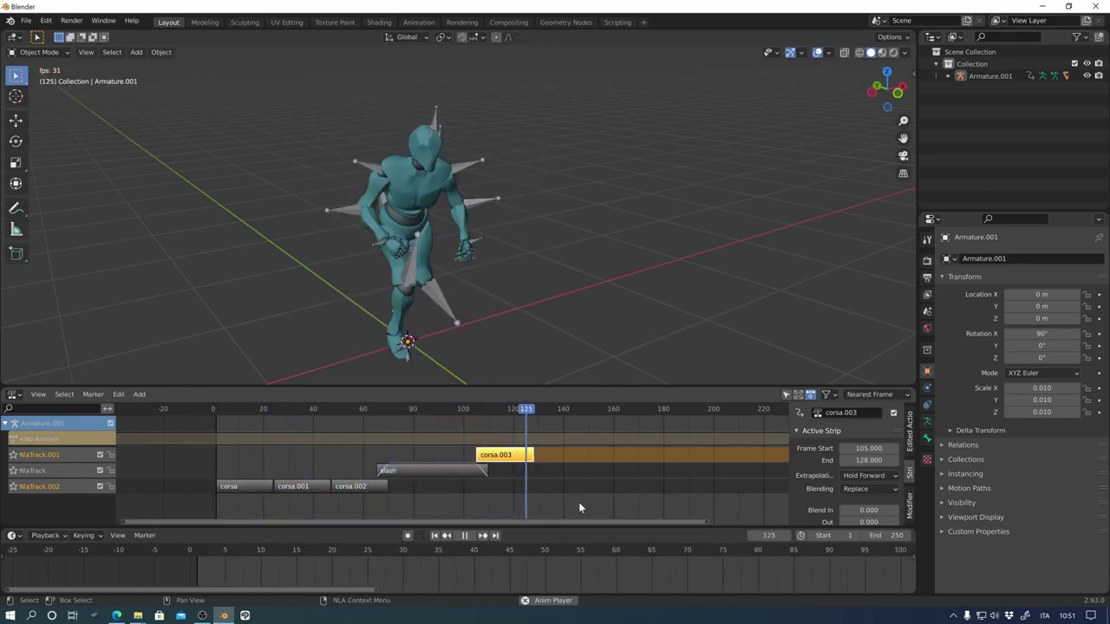
{"action": "key", "text": "space"}
{"action": "left_click_drag", "start_coordinate": [578, 408], "coordinate": [493, 460]}
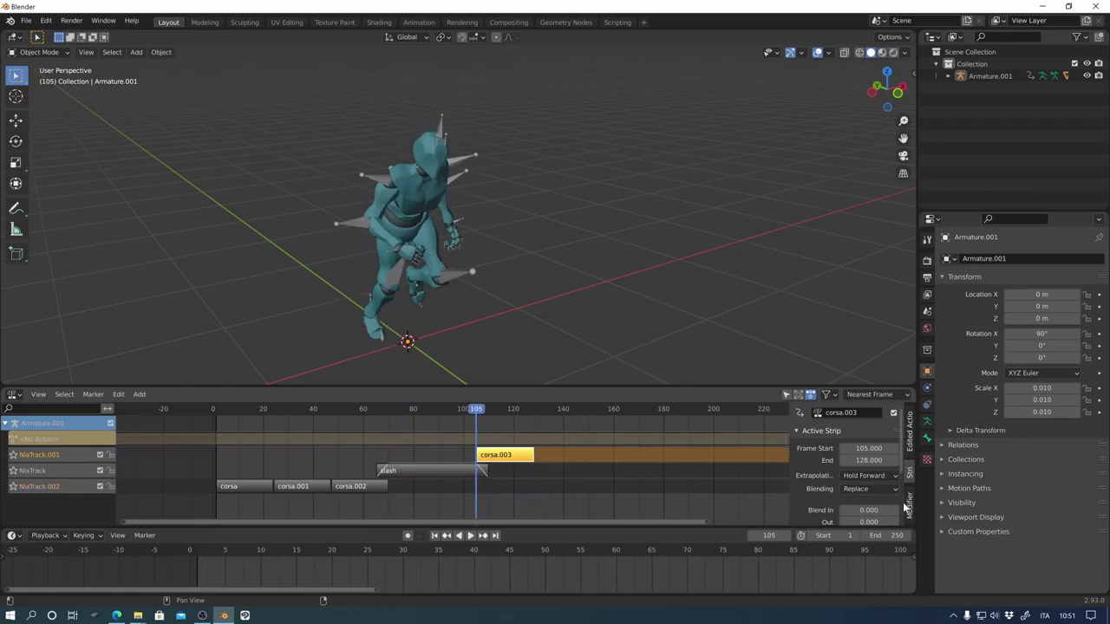
{"action": "scroll", "coordinate": [899, 464], "scroll_direction": "down", "scroll_amount": 2}
{"action": "scroll", "coordinate": [898, 487], "scroll_direction": "down", "scroll_amount": 1}
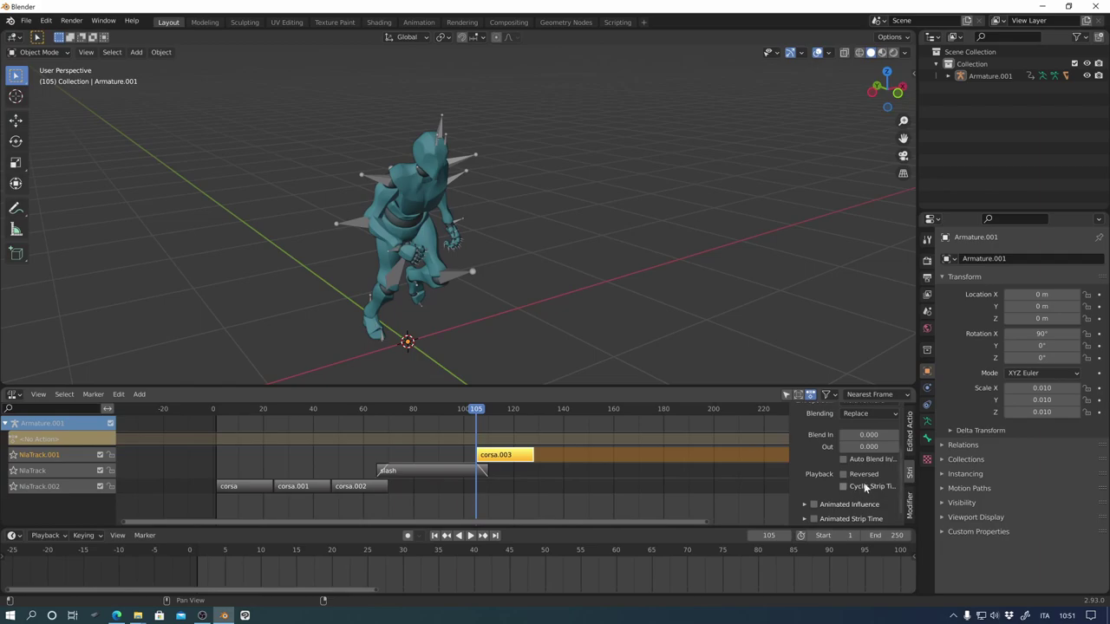
- Enable Auto Blend In/Out on corsa.003, preview the slash-to-run transition, and open the File menu
{"action": "left_click", "coordinate": [843, 458]}
{"action": "left_click_drag", "start_coordinate": [475, 413], "coordinate": [228, 450]}
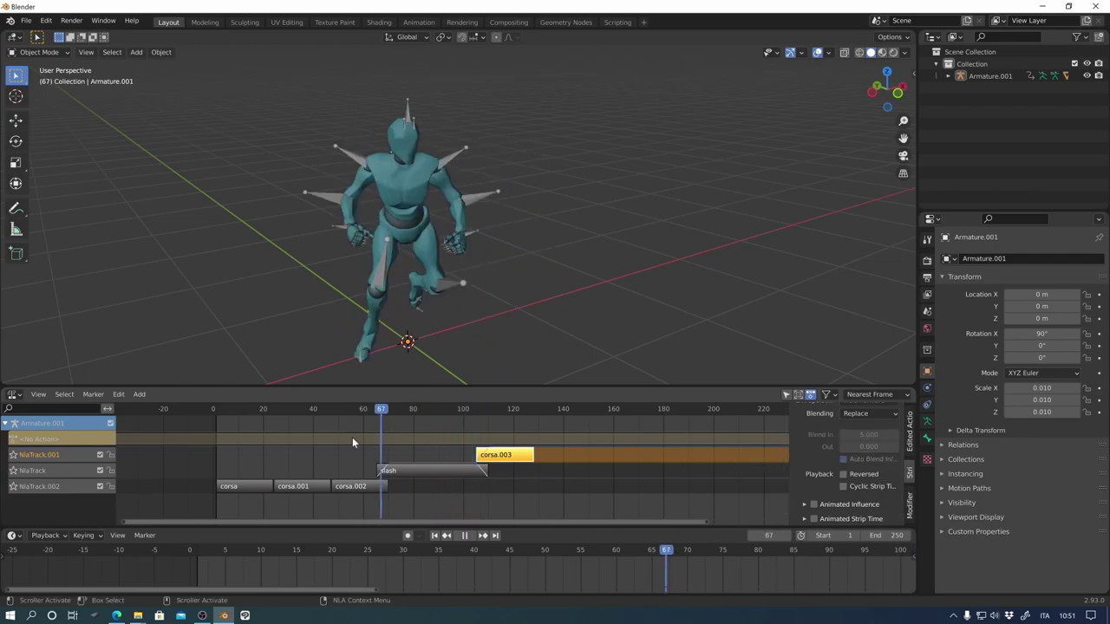
{"action": "key", "text": "space"}
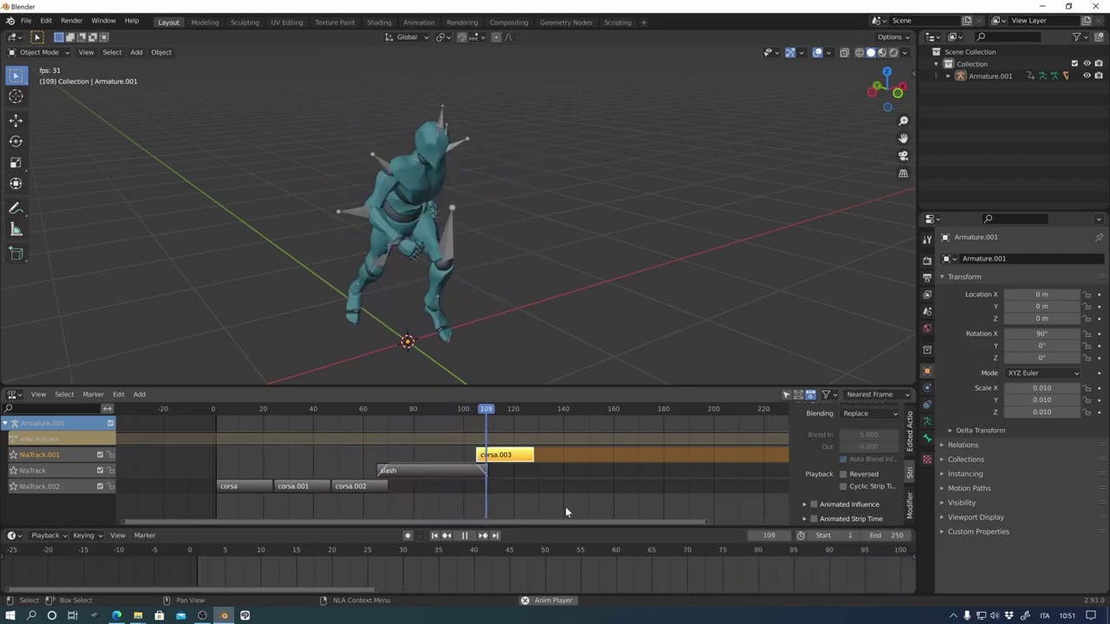
{"action": "key", "text": "Escape"}
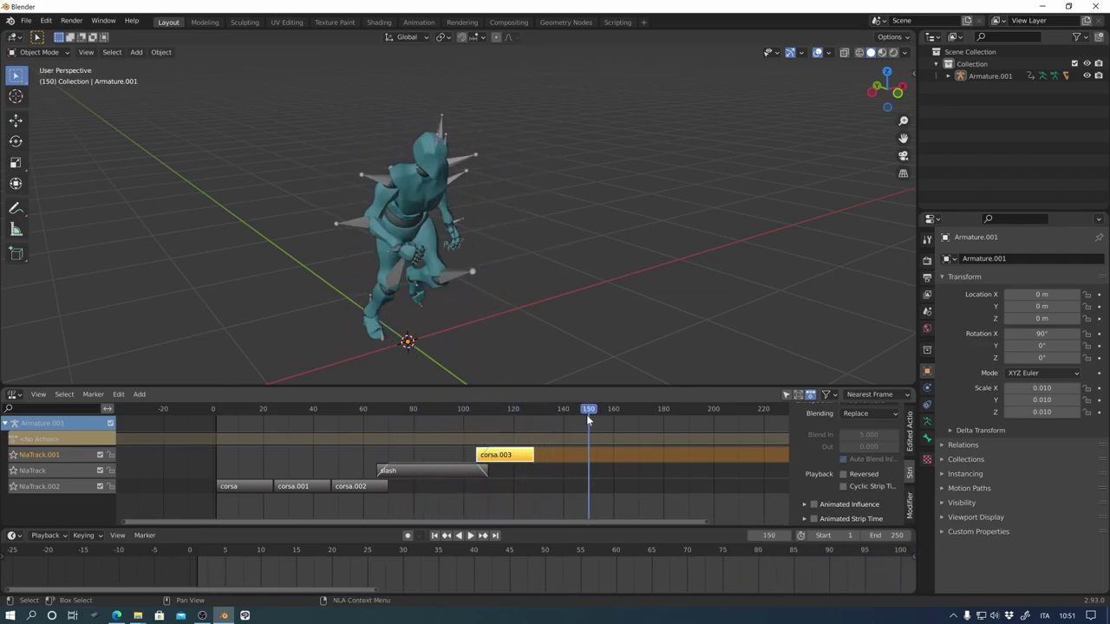
{"action": "left_click_drag", "start_coordinate": [494, 444], "coordinate": [495, 472]}
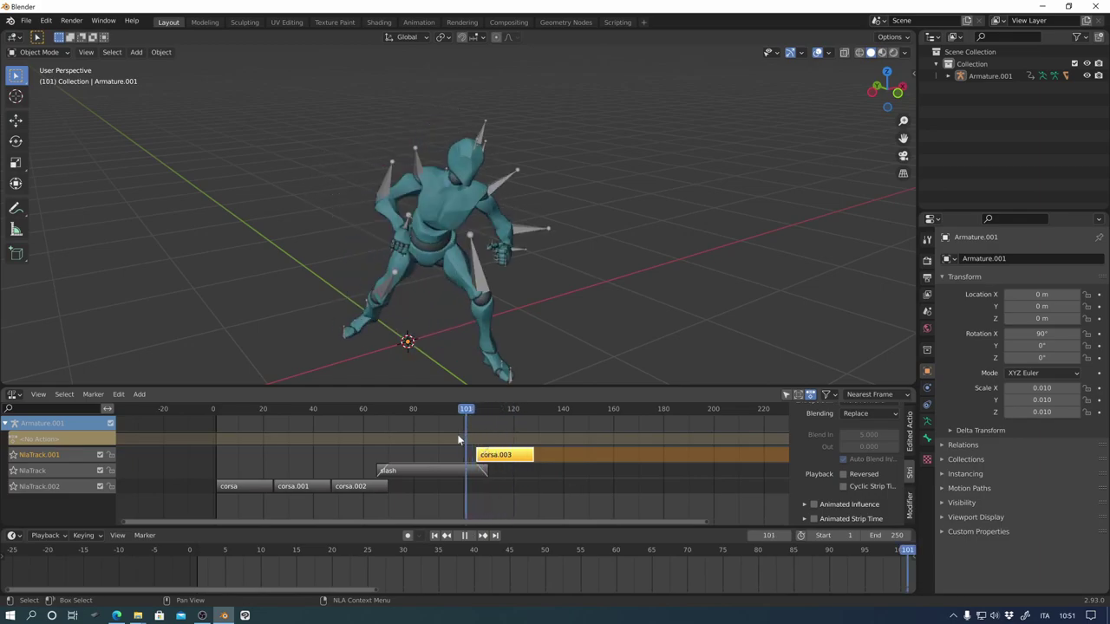
{"action": "left_click_drag", "start_coordinate": [463, 436], "coordinate": [441, 436]}
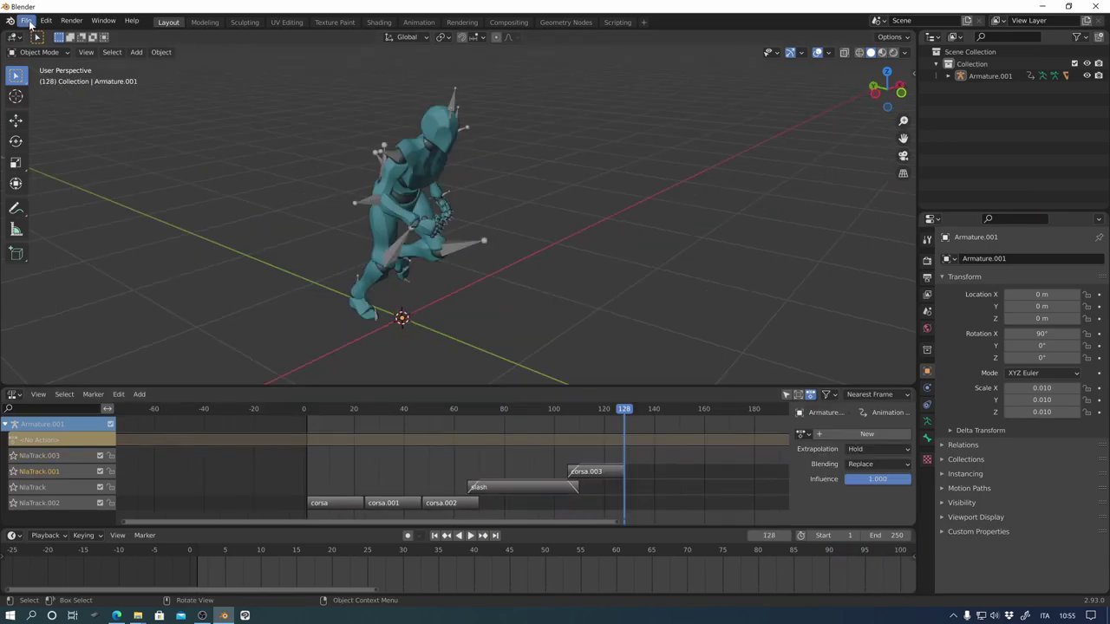
{"action": "left_click", "coordinate": [26, 20]}
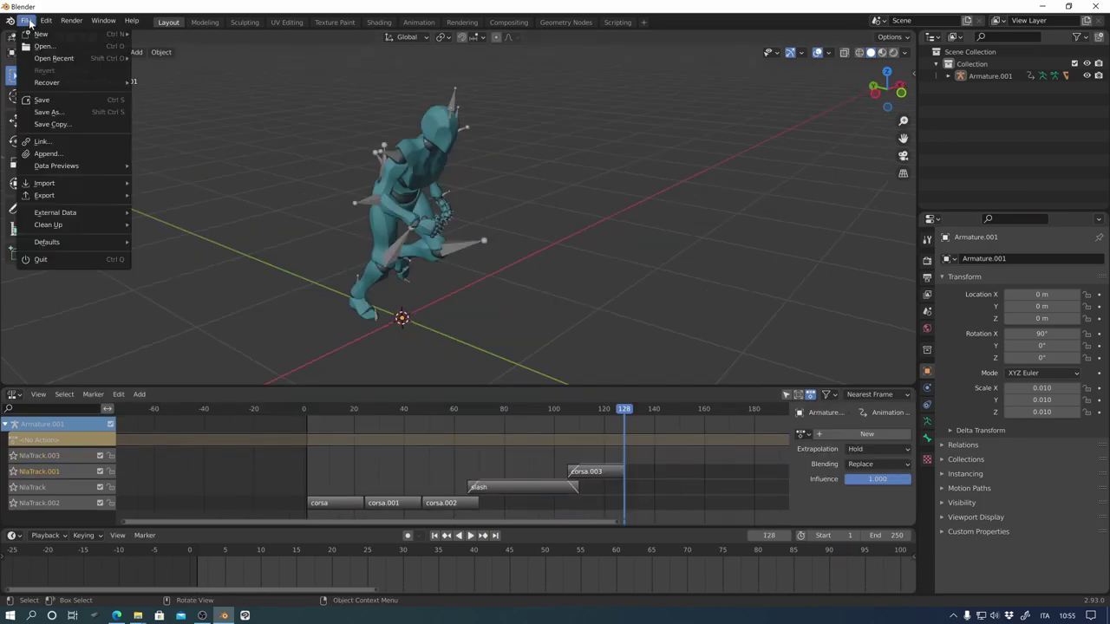
{"action": "mouse_move", "coordinate": [44, 183]}
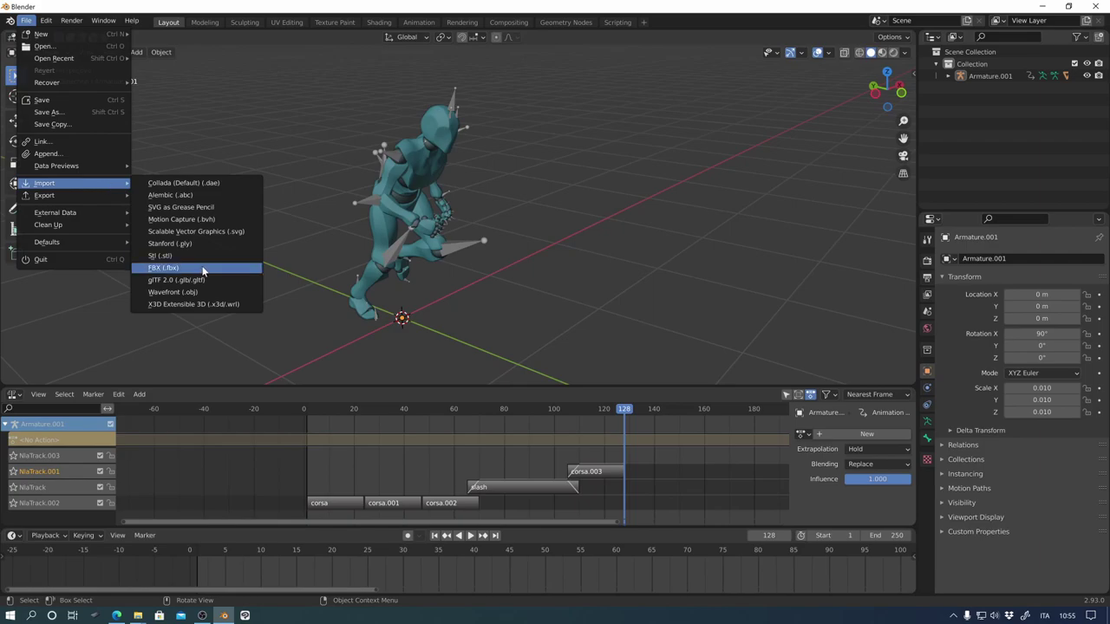
- Import the FBX armature and play its animation to check it
{"action": "left_click", "coordinate": [203, 270]}
{"action": "key", "text": "Return"}
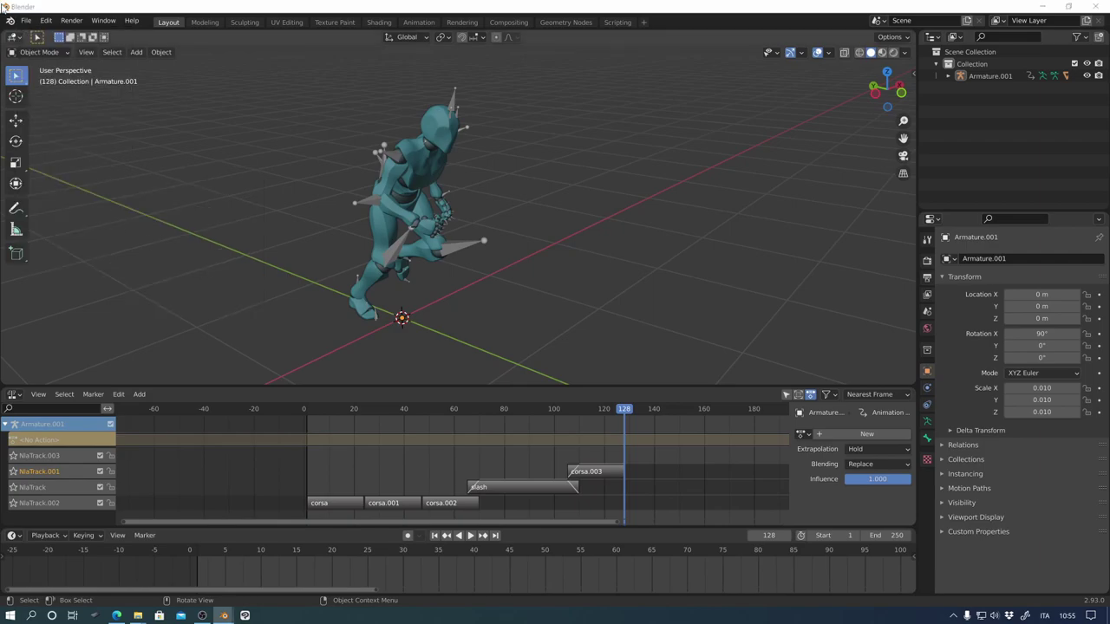
{"action": "mouse_move", "coordinate": [785, 305]}
{"action": "middle_mouse_down"}
{"action": "mouse_move", "coordinate": [796, 298]}
{"action": "mouse_move", "coordinate": [762, 288]}
{"action": "mouse_move", "coordinate": [753, 271]}
{"action": "mouse_move", "coordinate": [575, 330]}
{"action": "mouse_move", "coordinate": [621, 292]}
{"action": "middle_mouse_up"}
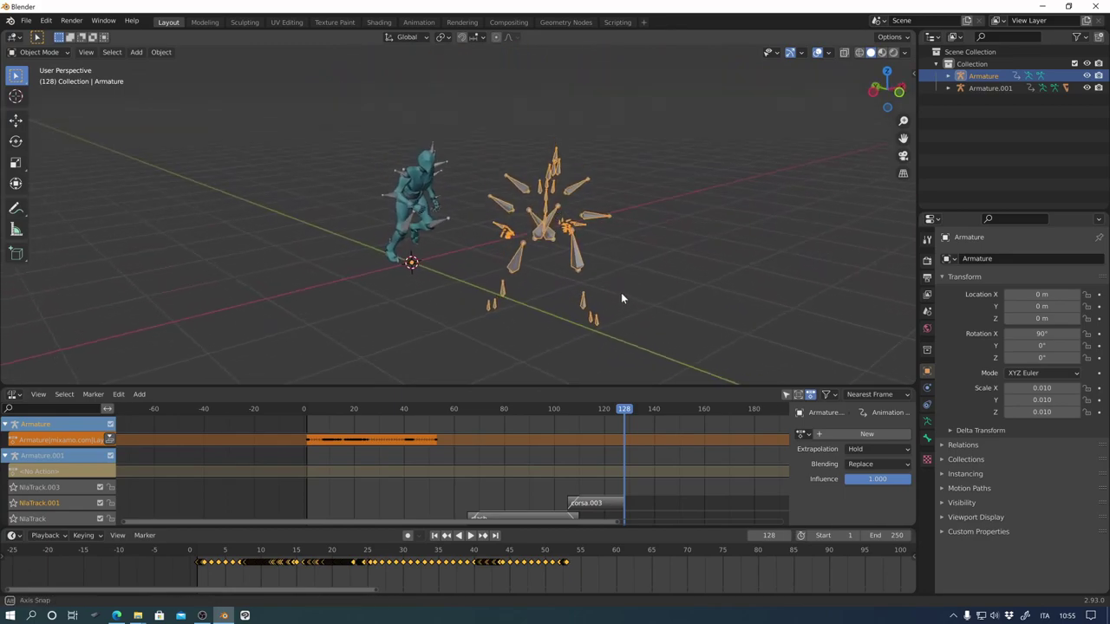
{"action": "key", "text": "space"}
{"action": "mouse_move", "coordinate": [625, 414]}
{"action": "left_mouse_down"}
{"action": "mouse_move", "coordinate": [346, 442]}
{"action": "mouse_move", "coordinate": [411, 453]}
{"action": "mouse_move", "coordinate": [332, 449]}
{"action": "left_mouse_up"}
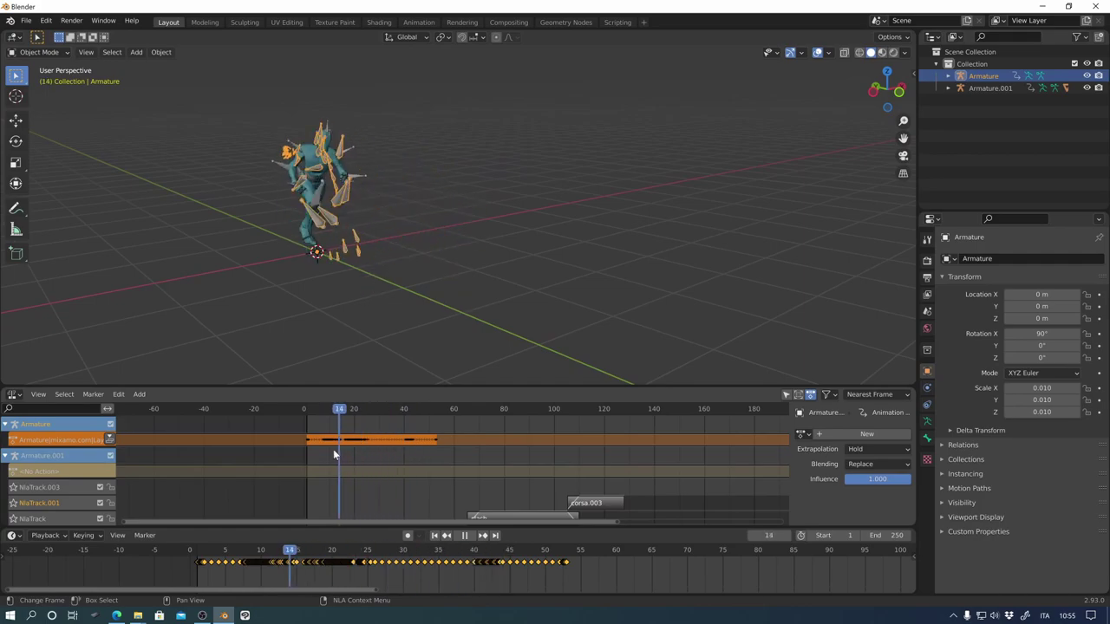
{"action": "middle_click_drag", "start_coordinate": [521, 347], "coordinate": [563, 321]}
{"action": "mouse_move", "coordinate": [423, 417]}
{"action": "left_mouse_down"}
{"action": "mouse_move", "coordinate": [339, 441]}
{"action": "mouse_move", "coordinate": [389, 441]}
{"action": "mouse_move", "coordinate": [310, 428]}
{"action": "mouse_move", "coordinate": [402, 440]}
{"action": "mouse_move", "coordinate": [336, 439]}
{"action": "left_mouse_up"}
{"action": "key", "text": "space"}
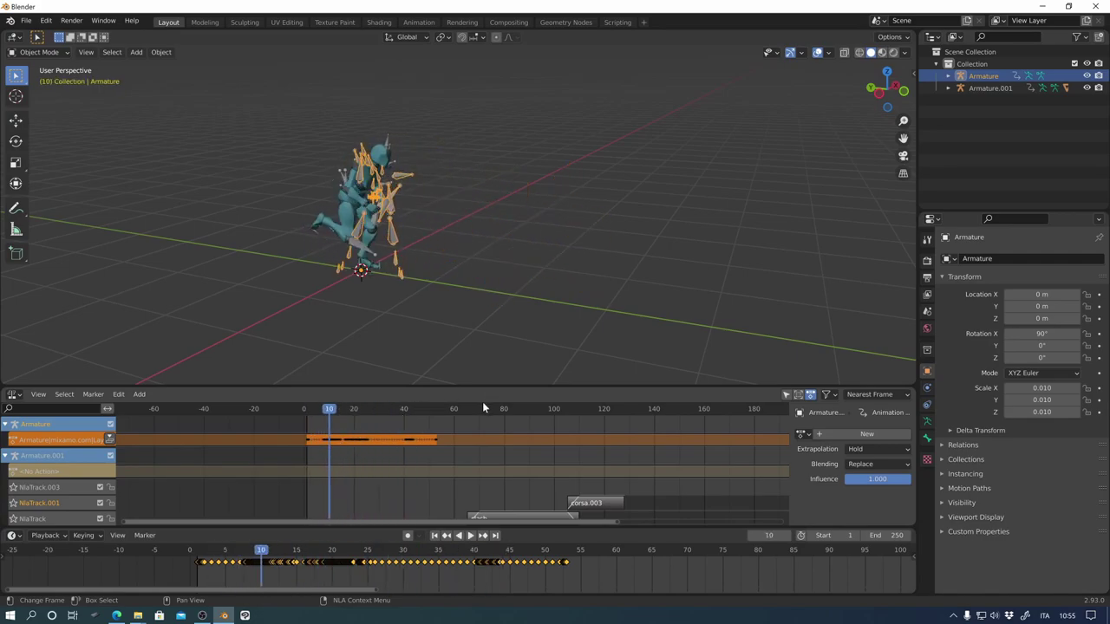
- Move the imported armature along X to 3.2401 m, then select Armature.001
{"action": "mouse_move", "coordinate": [602, 488]}
{"action": "middle_mouse_down"}
{"action": "mouse_move", "coordinate": [580, 433]}
{"action": "mouse_move", "coordinate": [584, 445]}
{"action": "middle_mouse_up"}
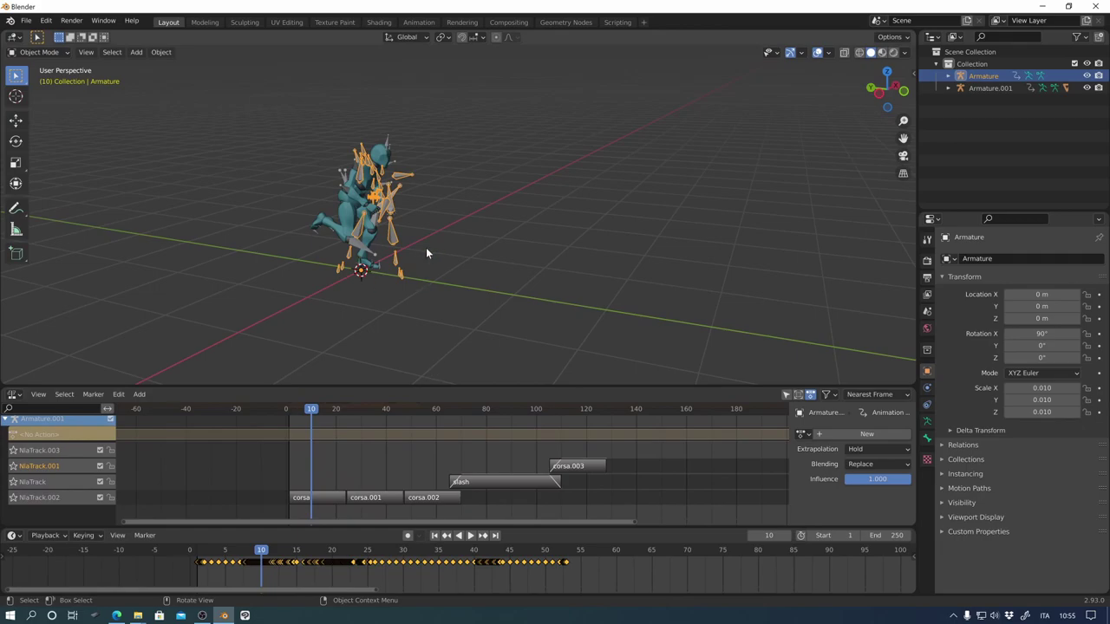
{"action": "middle_click_drag", "start_coordinate": [426, 252], "coordinate": [348, 333]}
{"action": "key", "text": "g"}
{"action": "key", "text": "x"}
{"action": "left_click", "coordinate": [495, 248]}
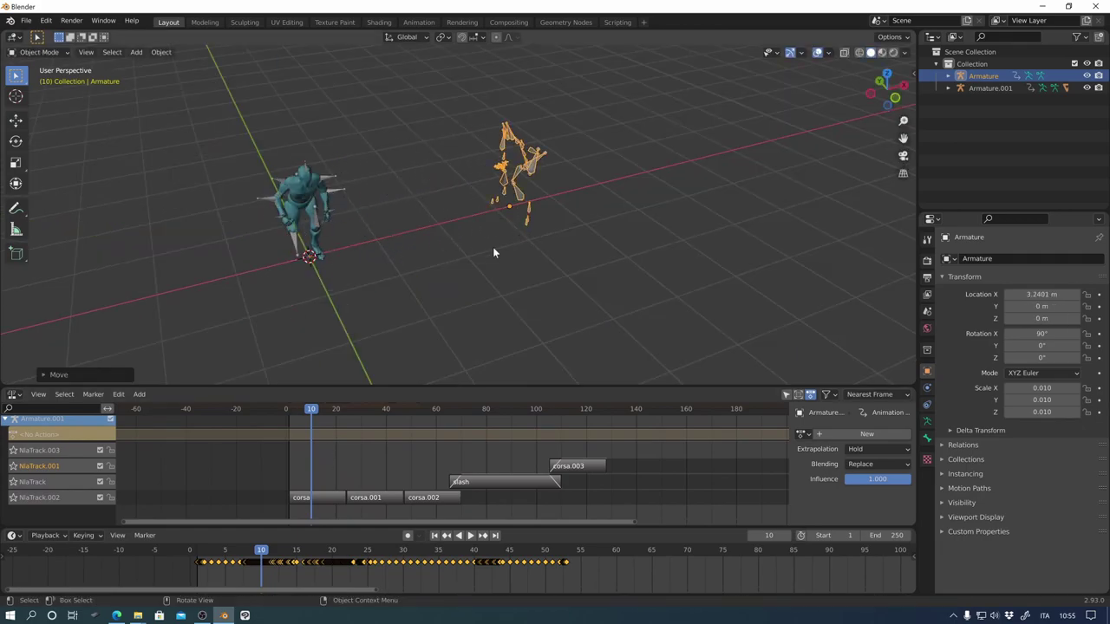
{"action": "middle_click_drag", "start_coordinate": [495, 248], "coordinate": [534, 277]}
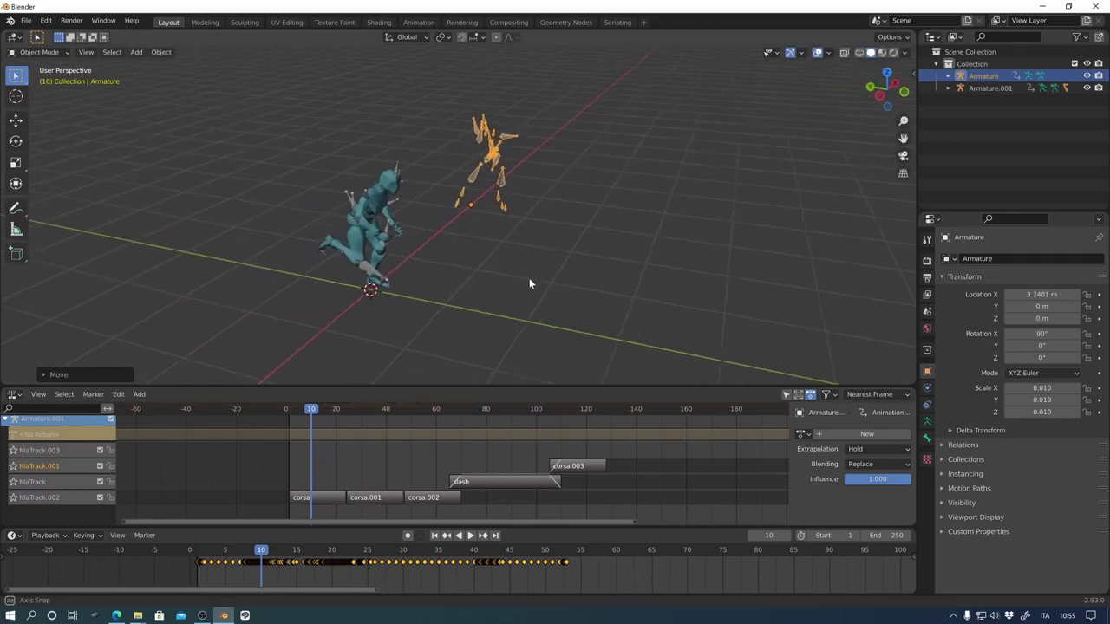
{"action": "left_click", "coordinate": [395, 238]}
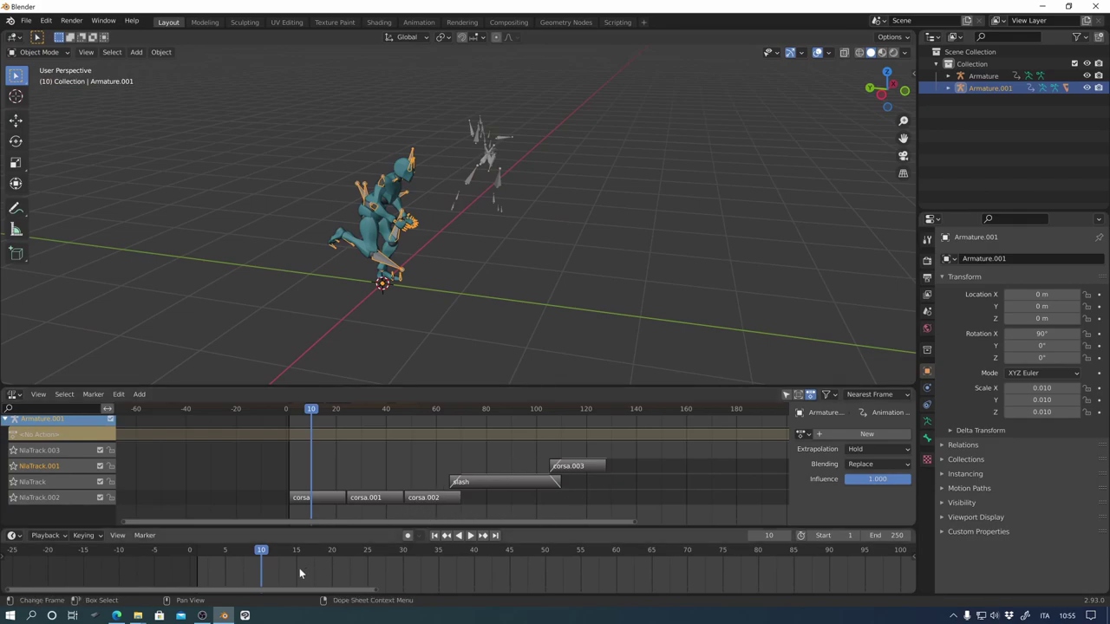
- Duplicate the corsa.003 strip and place the copy at frame 1 on the top track
{"action": "left_click", "coordinate": [581, 470]}
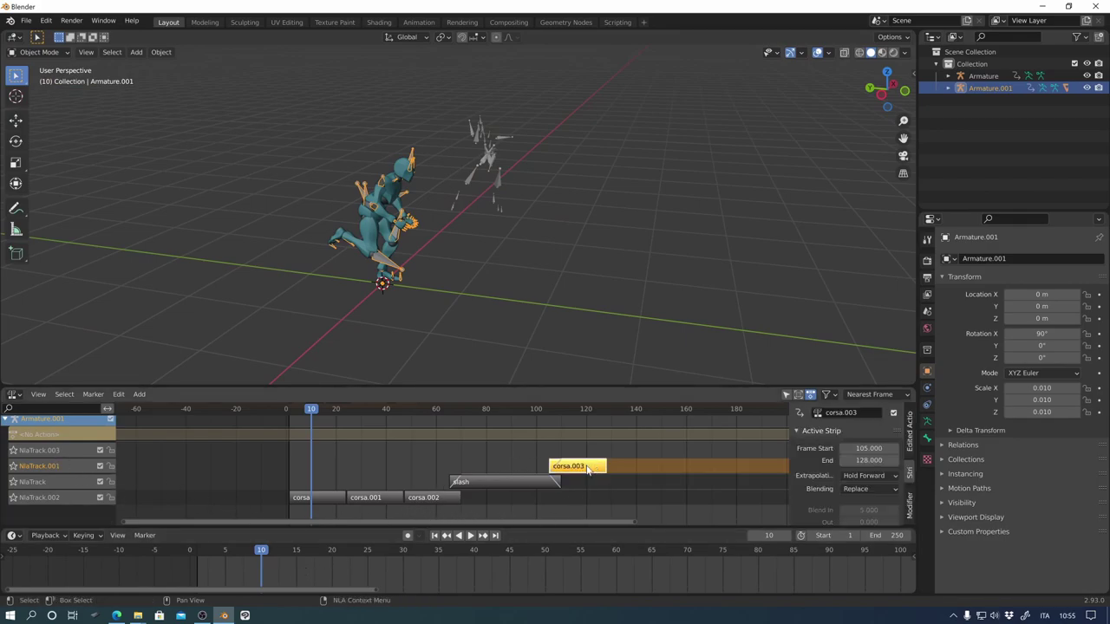
{"action": "mouse_move", "coordinate": [587, 469]}
{"action": "middle_mouse_down"}
{"action": "mouse_move", "coordinate": [413, 470]}
{"action": "mouse_move", "coordinate": [549, 475]}
{"action": "middle_mouse_up"}
{"action": "right_click", "coordinate": [539, 460]}
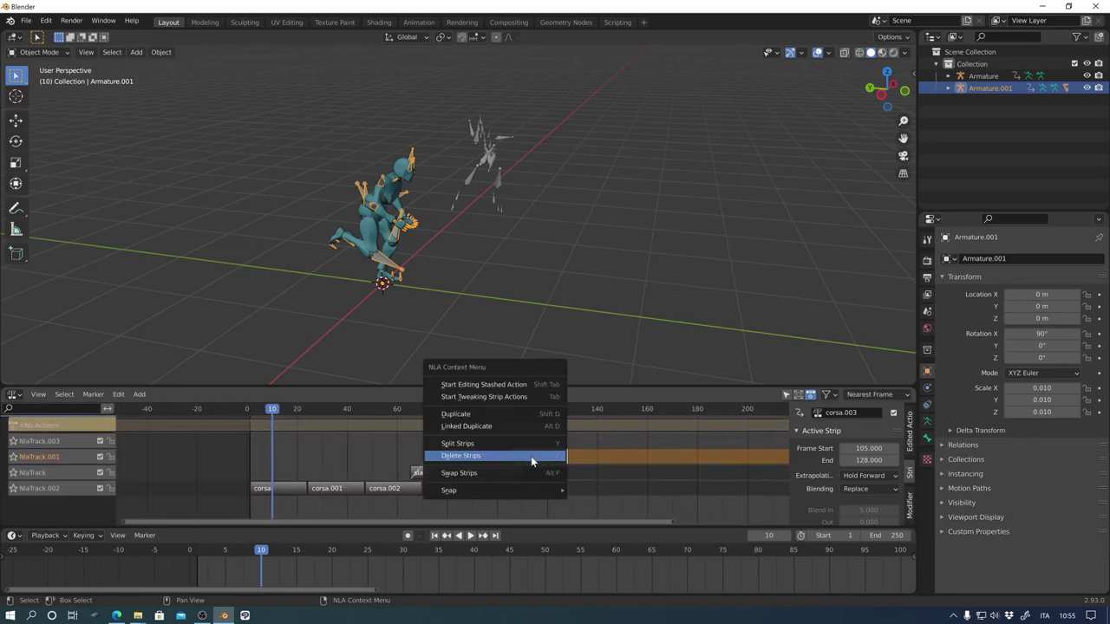
{"action": "left_click", "coordinate": [503, 414]}
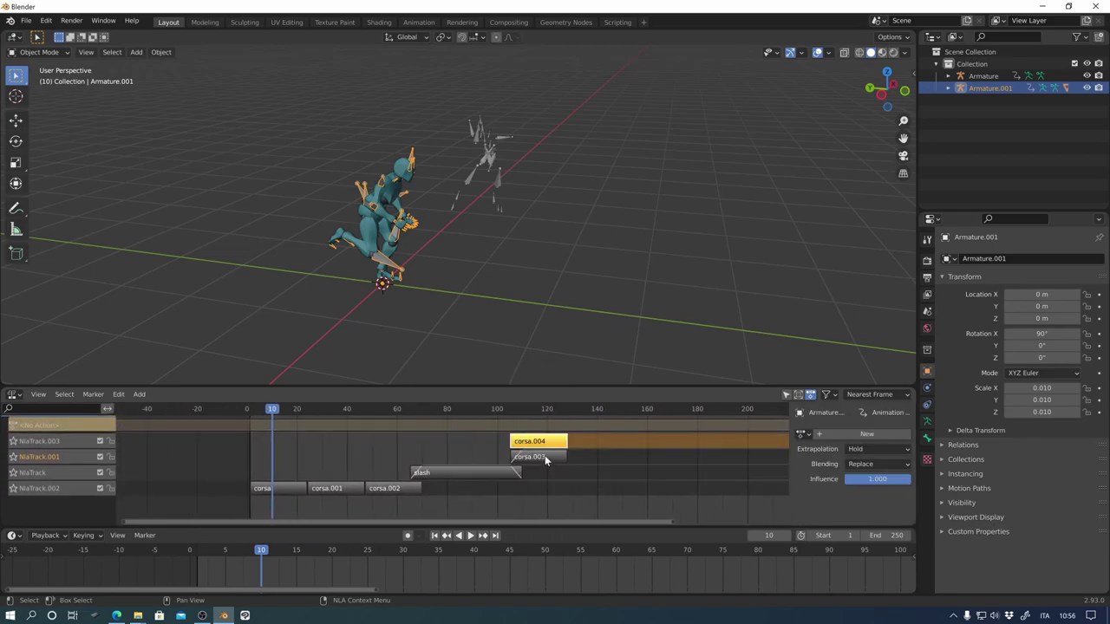
{"action": "left_click_drag", "start_coordinate": [549, 445], "coordinate": [280, 440]}
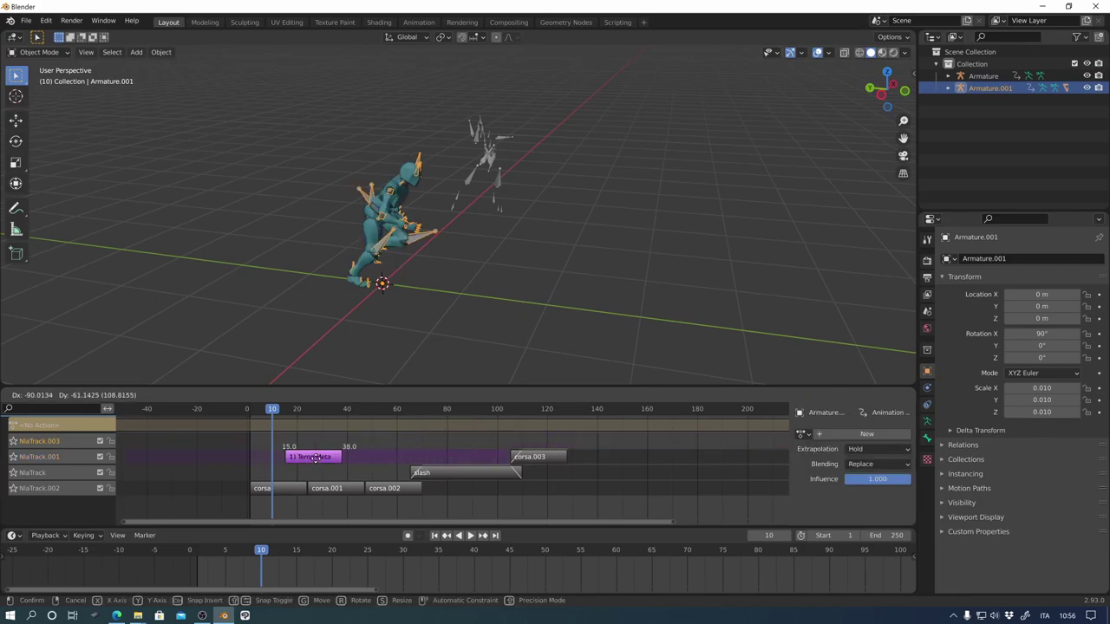
{"action": "left_click", "coordinate": [283, 442]}
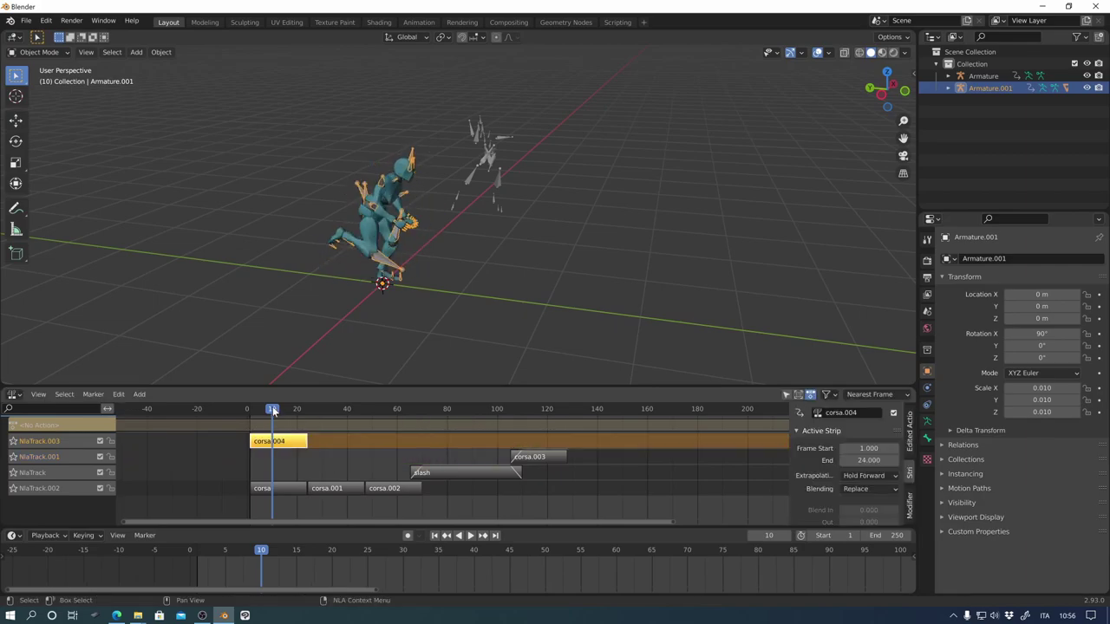
- Open the new corsa.004 strip's action in tweak mode for editing
{"action": "left_click_drag", "start_coordinate": [273, 412], "coordinate": [252, 412]}
{"action": "key", "text": "space"}
{"action": "middle_click_drag", "start_coordinate": [312, 449], "coordinate": [359, 496]}
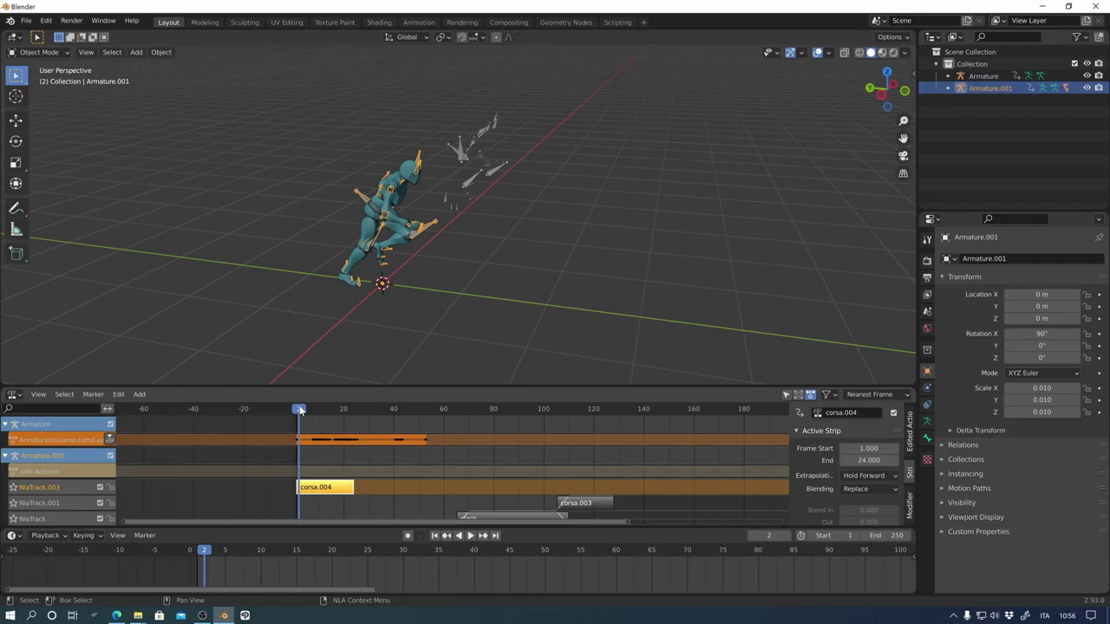
{"action": "left_click", "coordinate": [293, 409]}
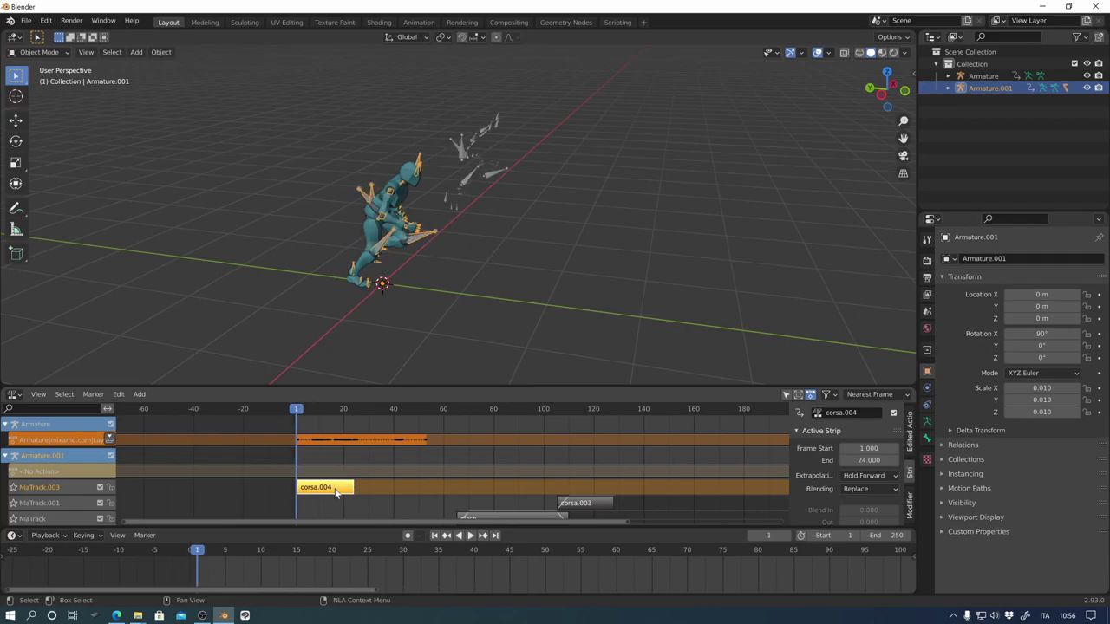
{"action": "key", "text": "Tab"}
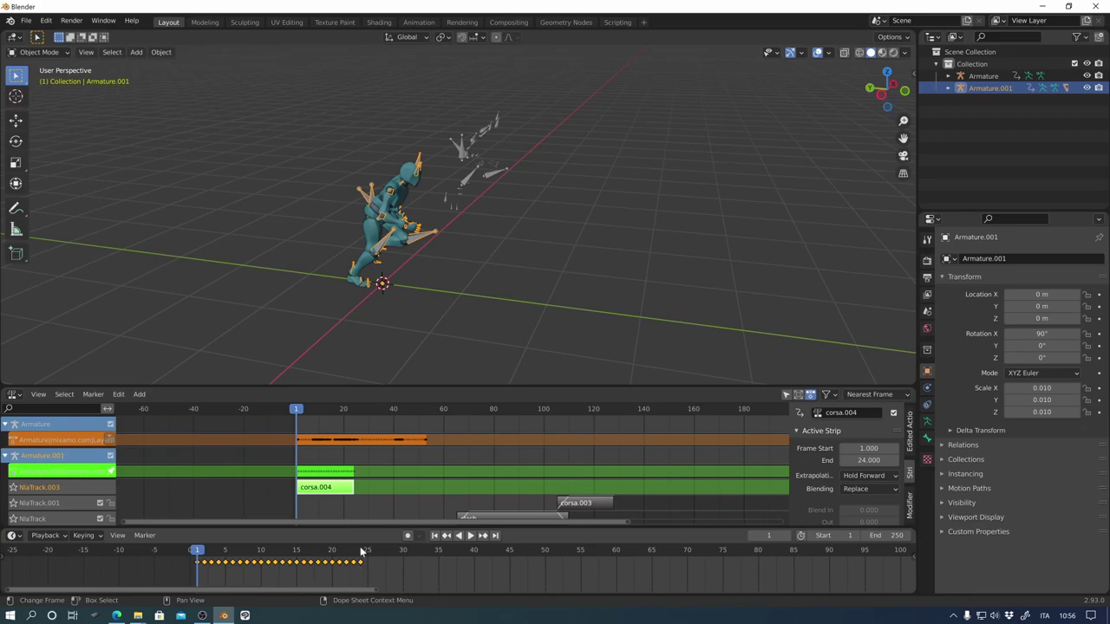
- Replace corsa.004's keyframes with the other armature's spin keys, extending it to frame 53, then preview
{"action": "left_click", "coordinate": [494, 178]}
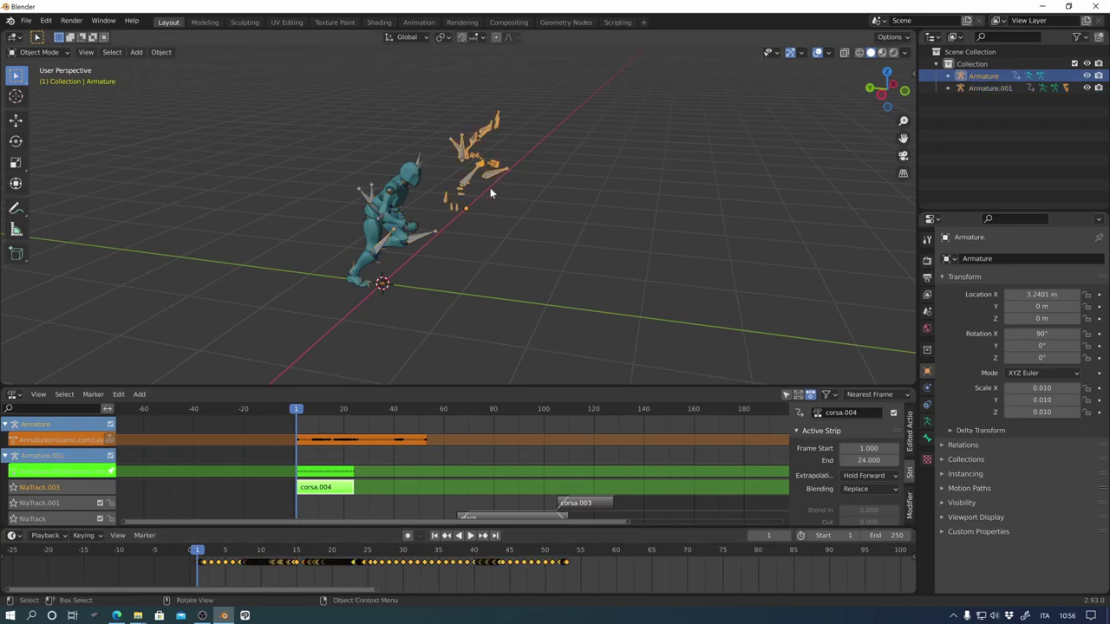
{"action": "left_click_drag", "start_coordinate": [181, 576], "coordinate": [586, 558]}
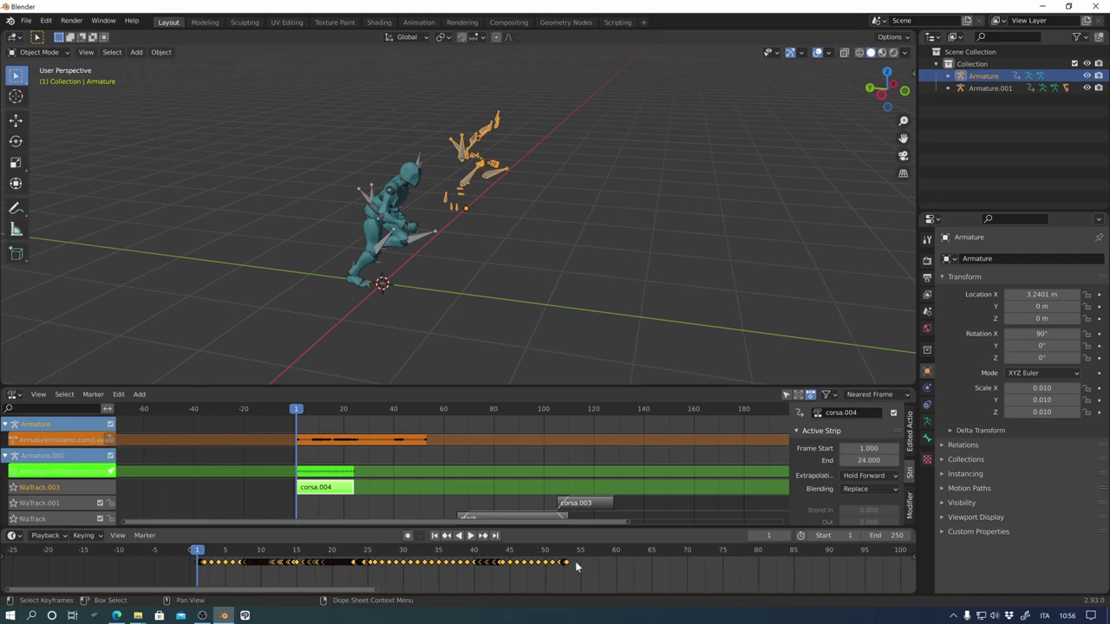
{"action": "left_click", "coordinate": [419, 235]}
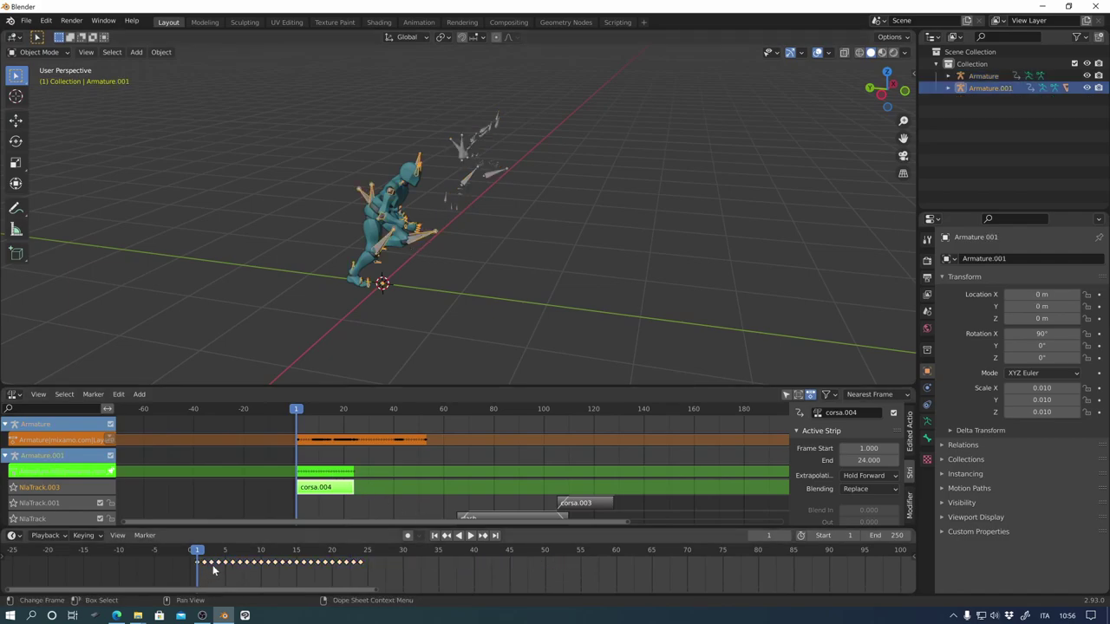
{"action": "left_click_drag", "start_coordinate": [214, 569], "coordinate": [374, 559]}
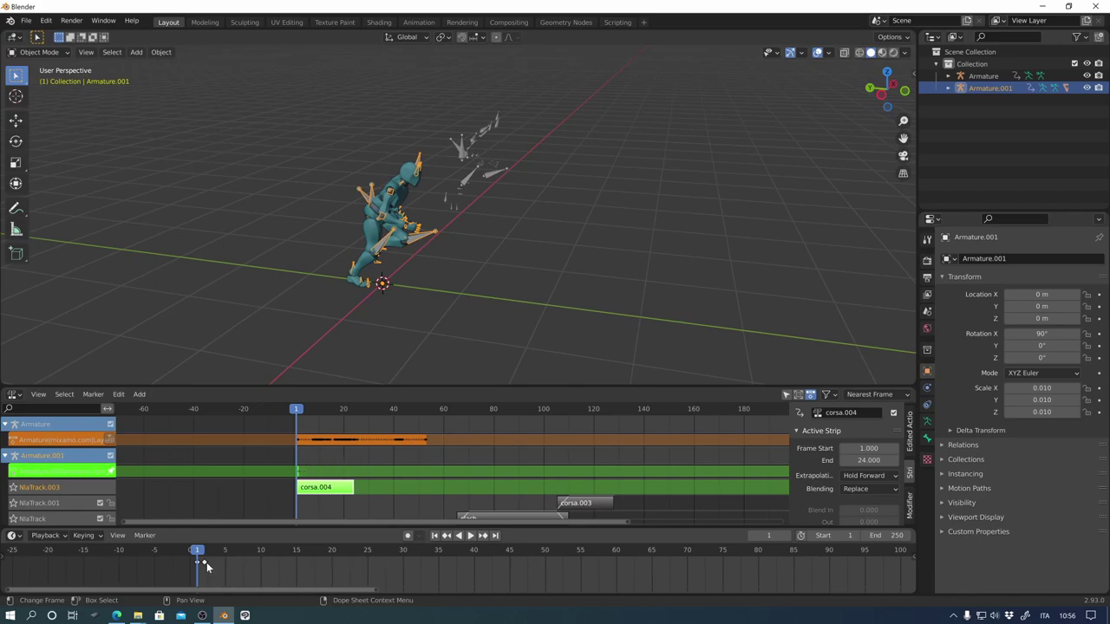
{"action": "key", "text": "ctrl+v"}
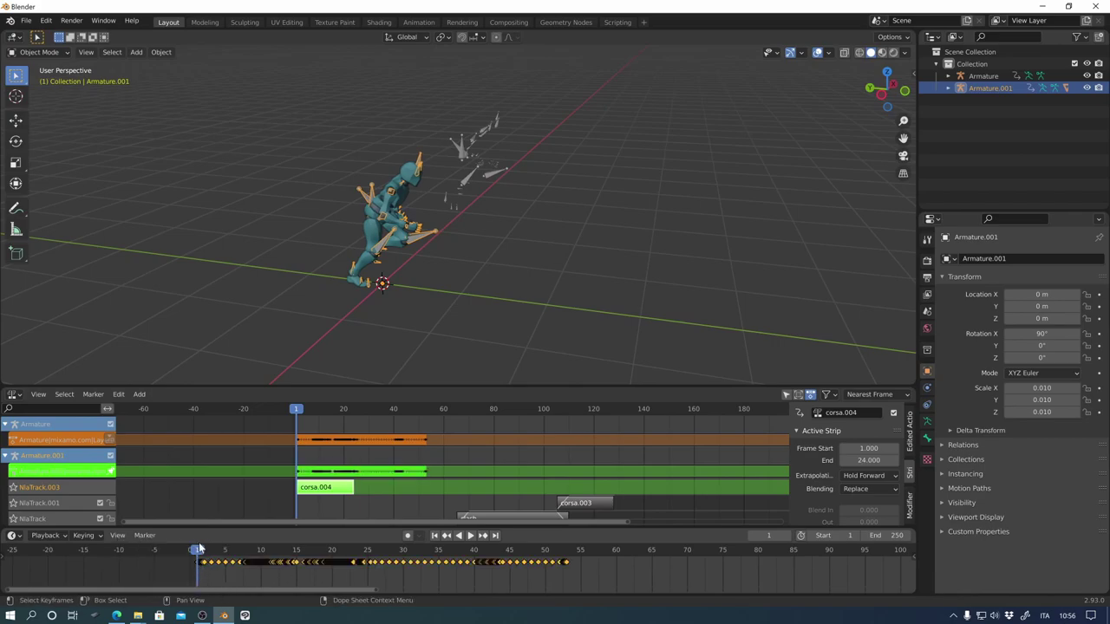
{"action": "left_click_drag", "start_coordinate": [197, 549], "coordinate": [201, 549]}
{"action": "key", "text": "space"}
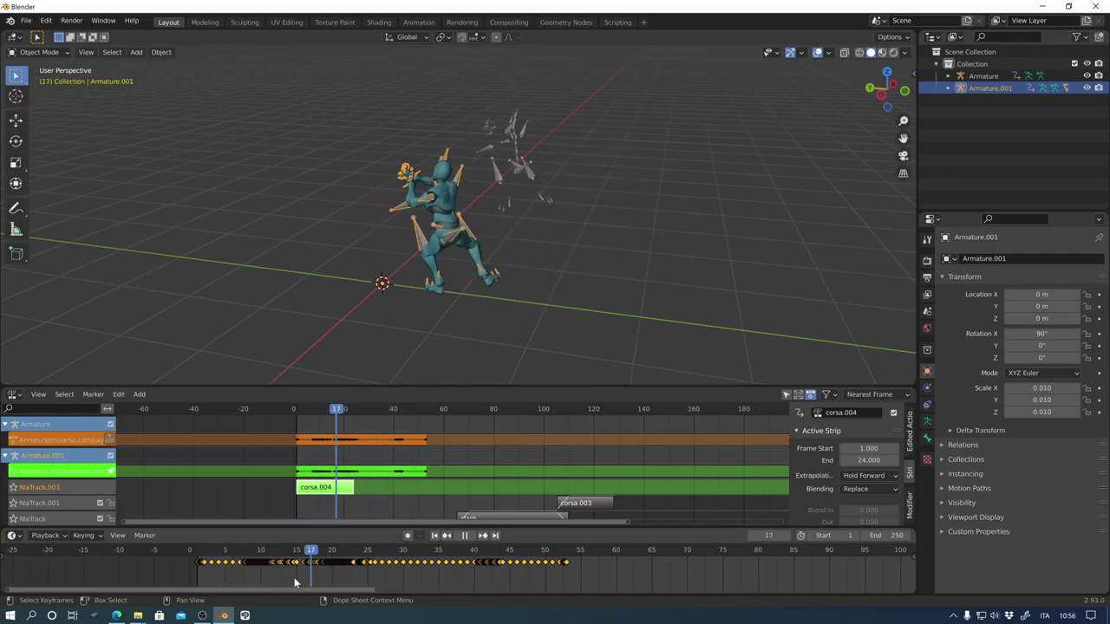
{"action": "key", "text": "shift+Left"}
- Leave tweak mode and rename the corsa.004 strip to giro
{"action": "key", "text": "Tab"}
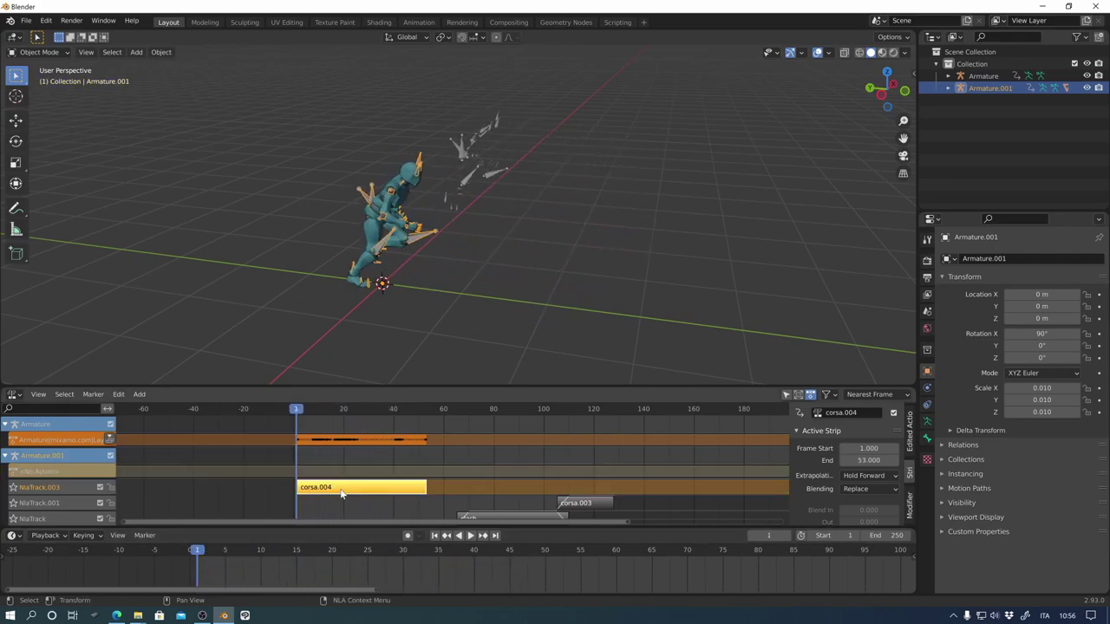
{"action": "key", "text": "Tab"}
{"action": "key", "text": "Tab"}
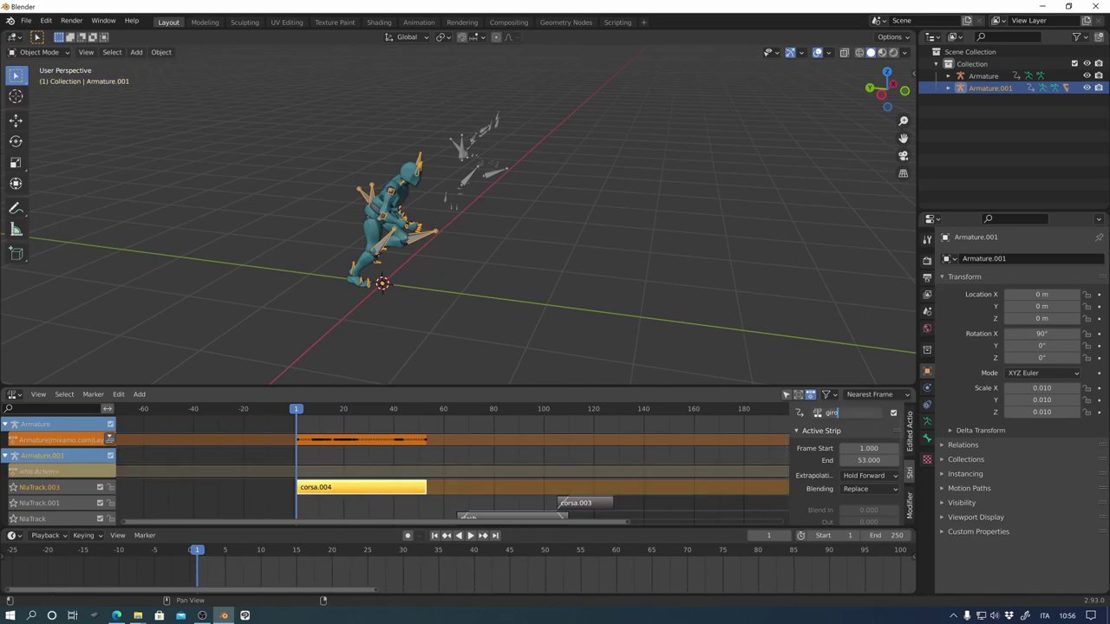
{"action": "key", "text": "Return"}
- Delete the leftover imported armature, keeping only Armature.001, and play the animation
{"action": "left_click", "coordinate": [496, 178]}
{"action": "key", "text": "x"}
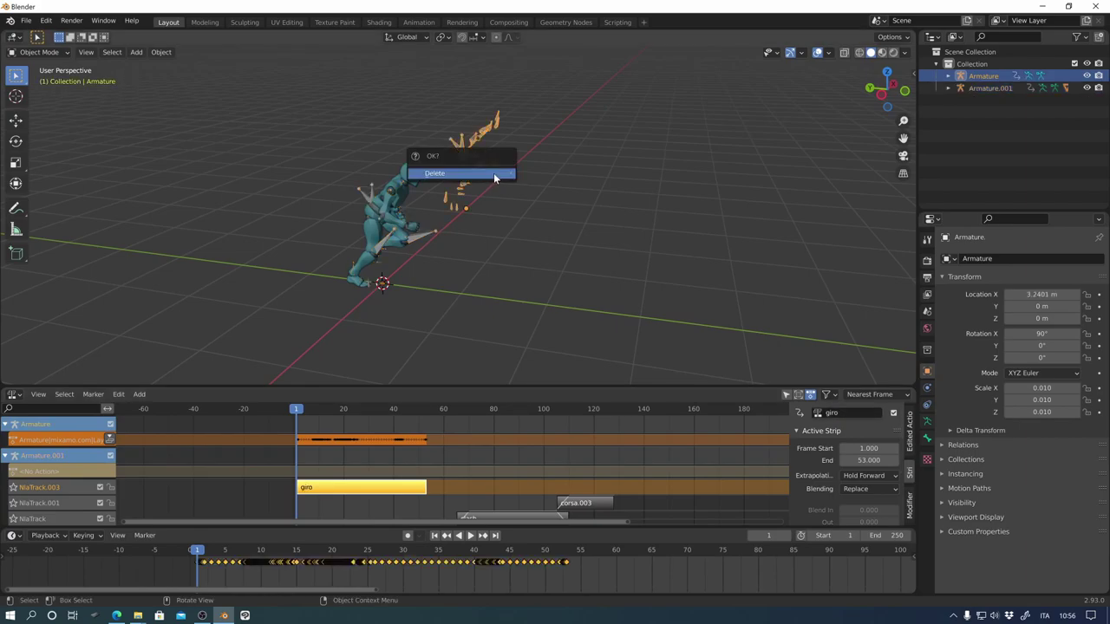
{"action": "left_click", "coordinate": [496, 177]}
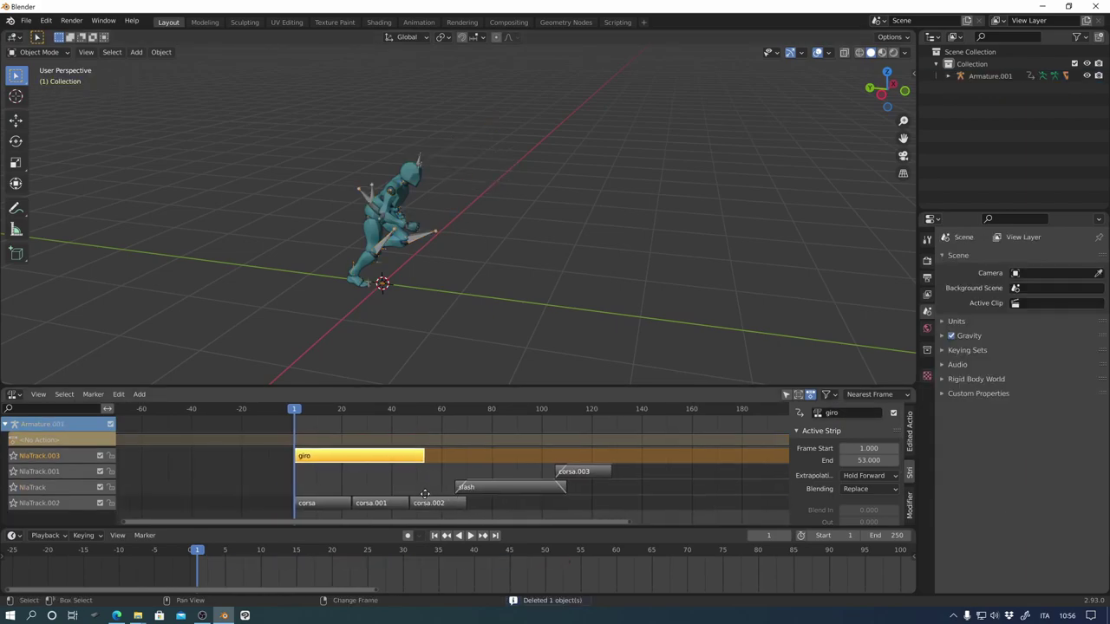
{"action": "middle_click_drag", "start_coordinate": [383, 460], "coordinate": [318, 465]}
{"action": "key", "text": "space"}
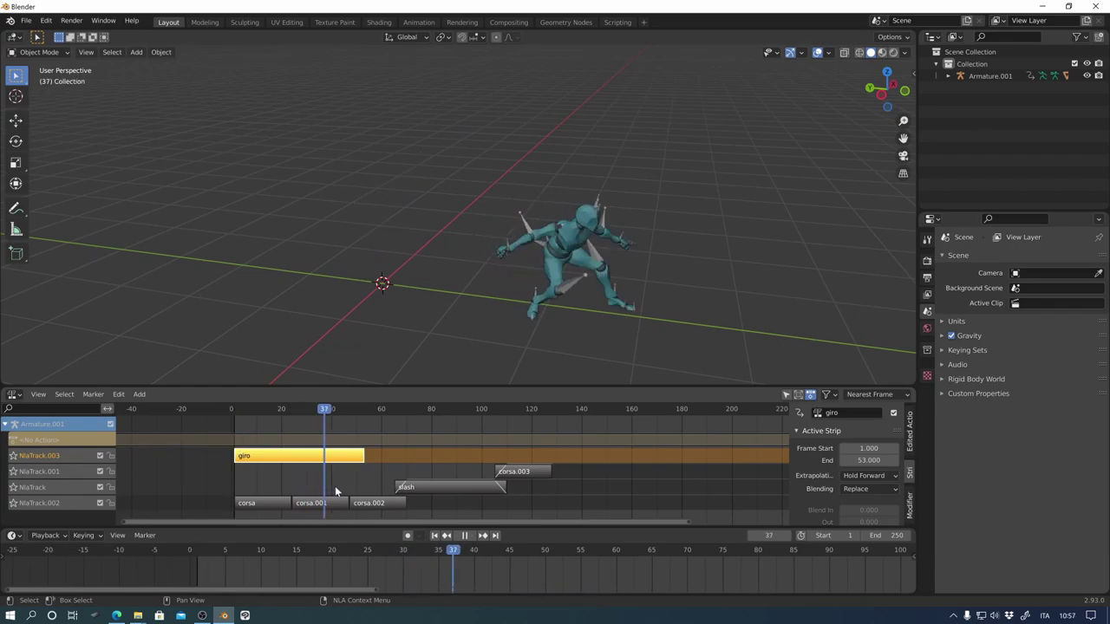
- Slide the giro strip later in time onto NlaTrack.003 and play the sequence to check it
{"action": "key", "text": "Escape"}
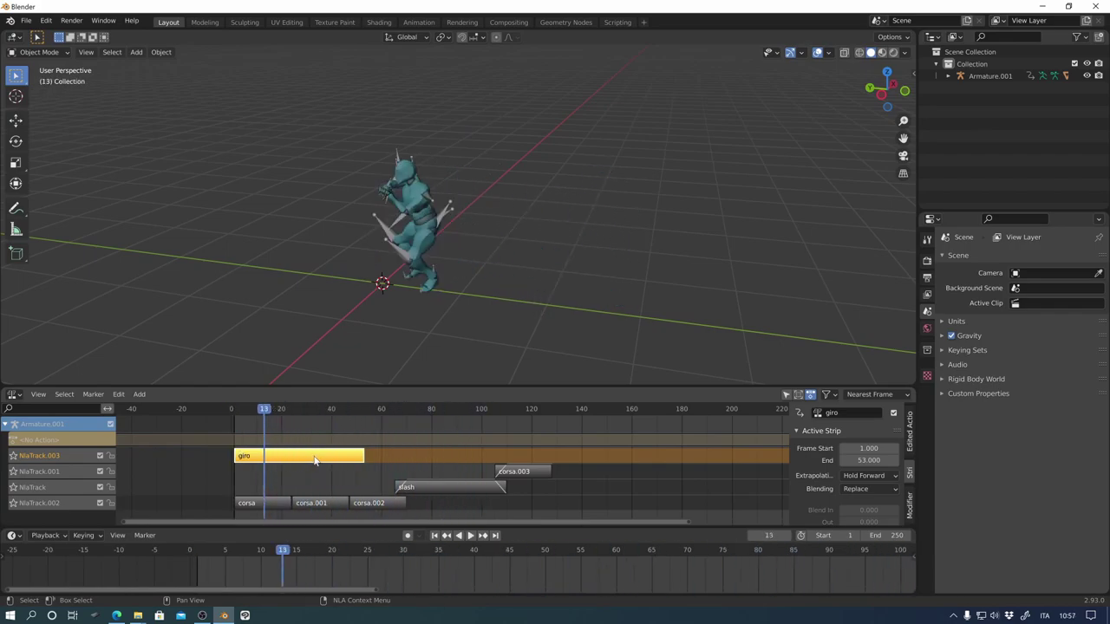
{"action": "mouse_move", "coordinate": [314, 462]}
{"action": "left_mouse_down"}
{"action": "mouse_move", "coordinate": [615, 445]}
{"action": "mouse_move", "coordinate": [628, 467]}
{"action": "left_mouse_up"}
{"action": "key", "text": "space"}
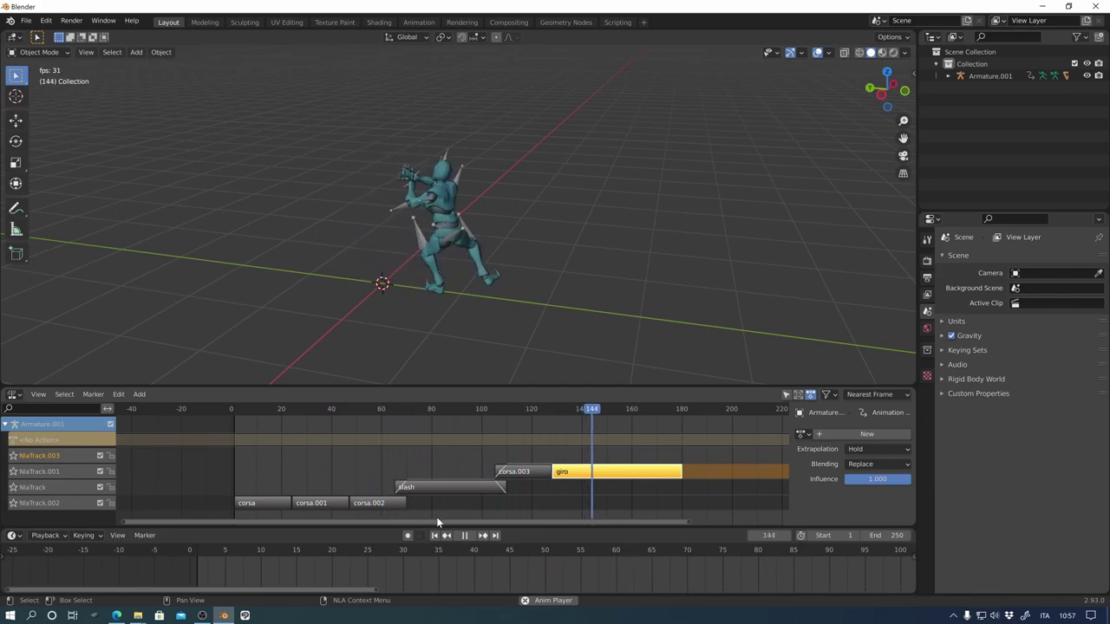
{"action": "key", "text": "space"}
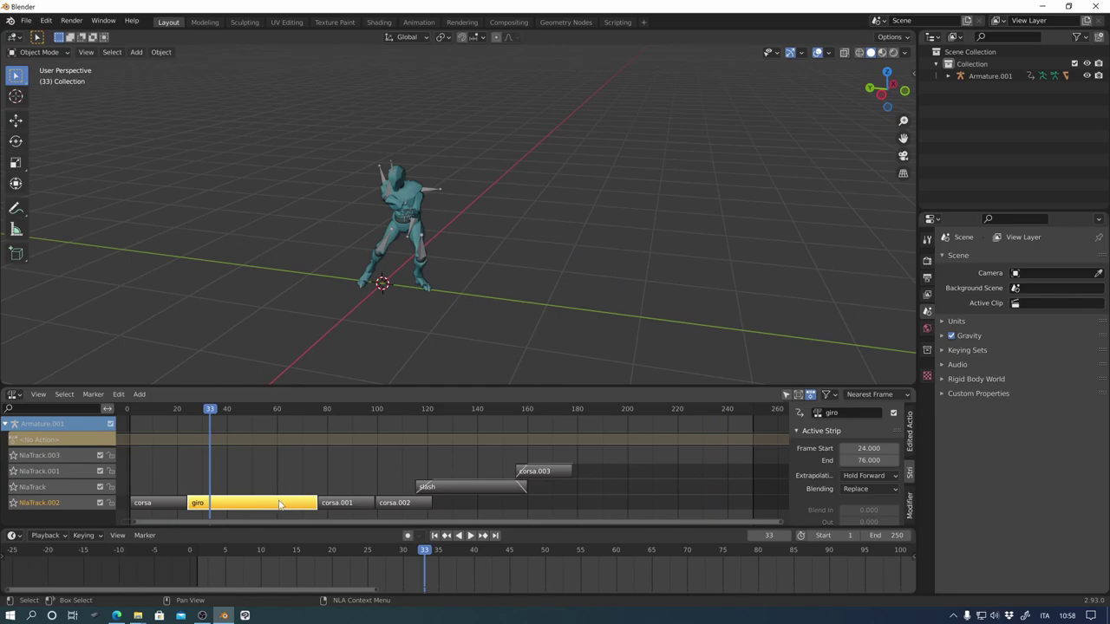
{"action": "left_click_drag", "start_coordinate": [279, 505], "coordinate": [352, 455]}
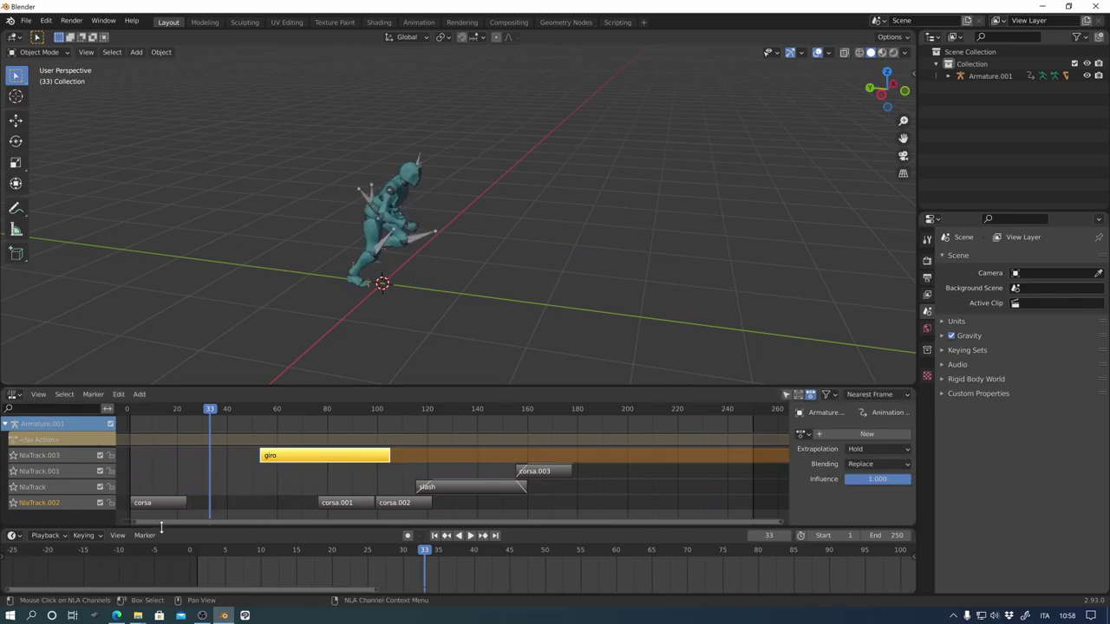
- Slide corsa.001, corsa.002, slash and corsa.003 left so the strips sit back to back
{"action": "left_click", "coordinate": [381, 505]}
{"action": "left_click", "coordinate": [346, 503], "text": "shift"}
{"action": "left_click", "coordinate": [468, 487], "text": "shift"}
{"action": "left_click", "coordinate": [549, 472], "text": "shift"}
{"action": "mouse_move", "coordinate": [549, 473]}
{"action": "left_mouse_down"}
{"action": "mouse_move", "coordinate": [414, 490]}
{"action": "mouse_move", "coordinate": [430, 474]}
{"action": "mouse_move", "coordinate": [375, 492]}
{"action": "mouse_move", "coordinate": [433, 476]}
{"action": "left_mouse_up"}
{"action": "left_click", "coordinate": [354, 496]}
{"action": "left_click", "coordinate": [425, 475]}
{"action": "left_click", "coordinate": [425, 478]}
- Move giro to frames 125–177 after corsa.003 and play the rearranged sequence
{"action": "left_click", "coordinate": [364, 456]}
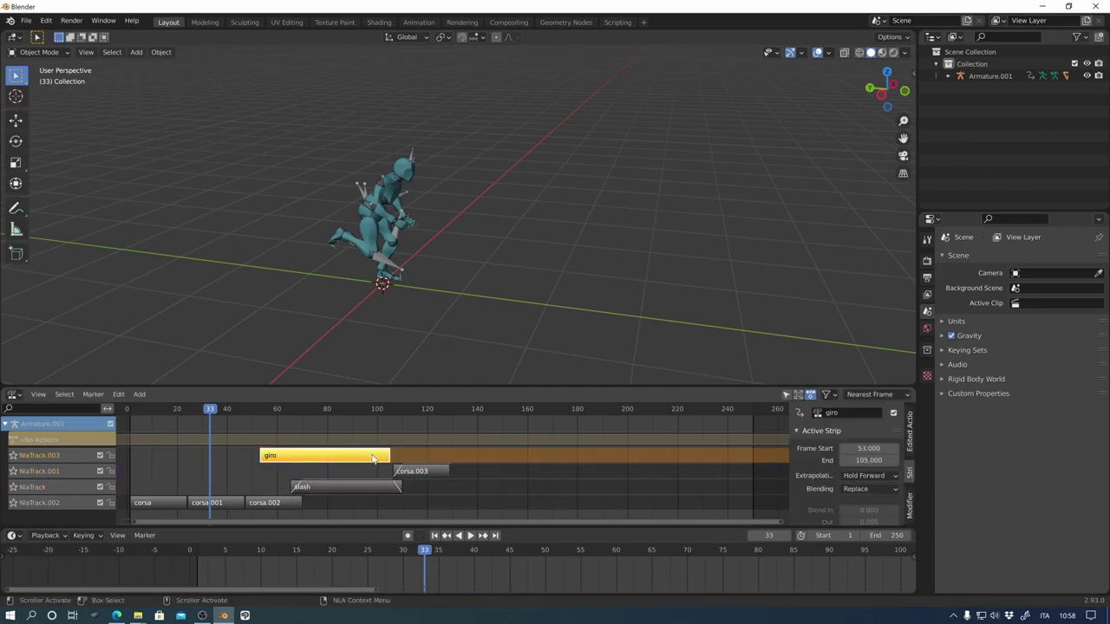
{"action": "left_click_drag", "start_coordinate": [365, 456], "coordinate": [544, 456]}
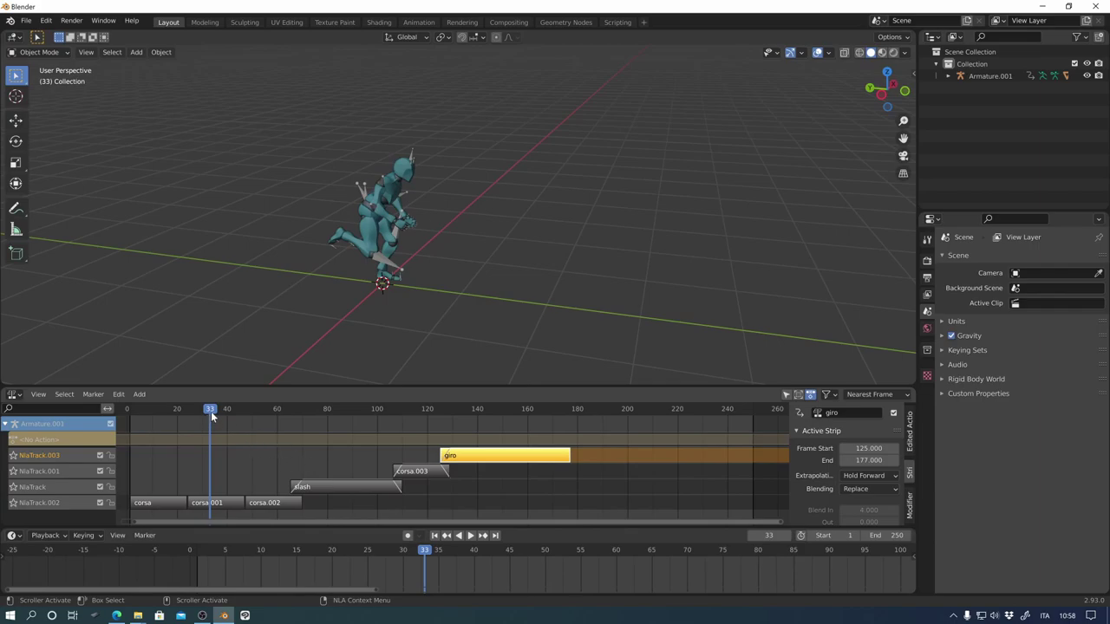
{"action": "mouse_move", "coordinate": [211, 411]}
{"action": "left_mouse_down"}
{"action": "mouse_move", "coordinate": [424, 428]}
{"action": "mouse_move", "coordinate": [223, 462]}
{"action": "left_mouse_up"}
{"action": "key", "text": "space"}
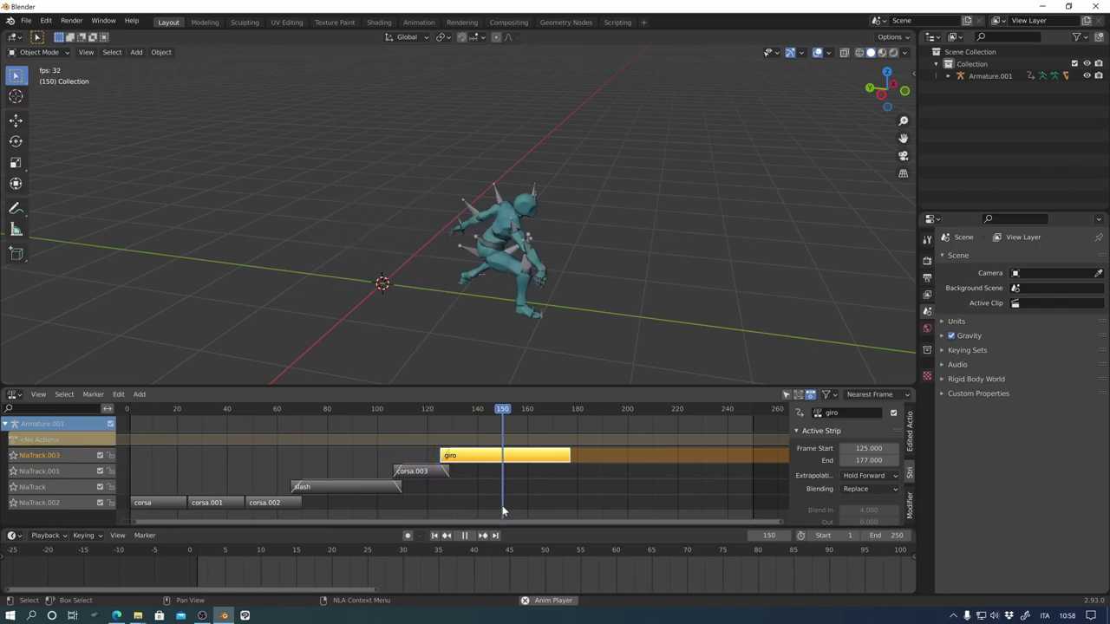
{"action": "key", "text": "space"}
{"action": "scroll", "coordinate": [676, 275], "scroll_direction": "up", "scroll_amount": 3}
{"action": "mouse_move", "coordinate": [676, 275]}
{"action": "middle_mouse_down"}
{"action": "mouse_move", "coordinate": [638, 294]}
{"action": "mouse_move", "coordinate": [656, 296]}
{"action": "mouse_move", "coordinate": [635, 309]}
{"action": "middle_mouse_up"}
{"action": "left_click", "coordinate": [340, 458]}
{"action": "key", "text": "space"}
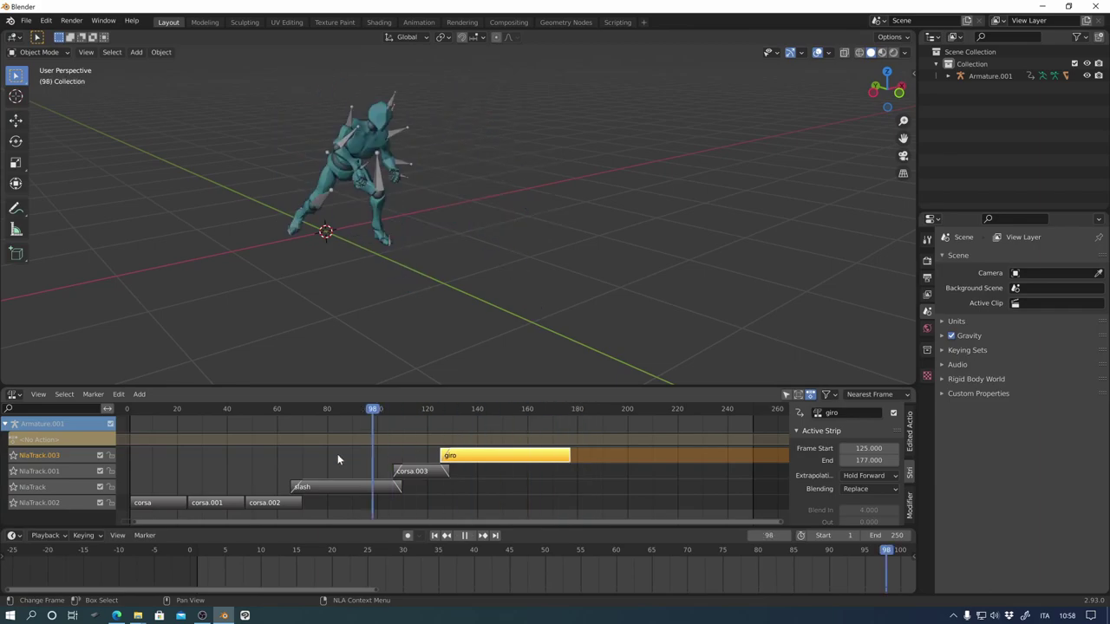
{"action": "left_click_drag", "start_coordinate": [337, 457], "coordinate": [173, 461]}
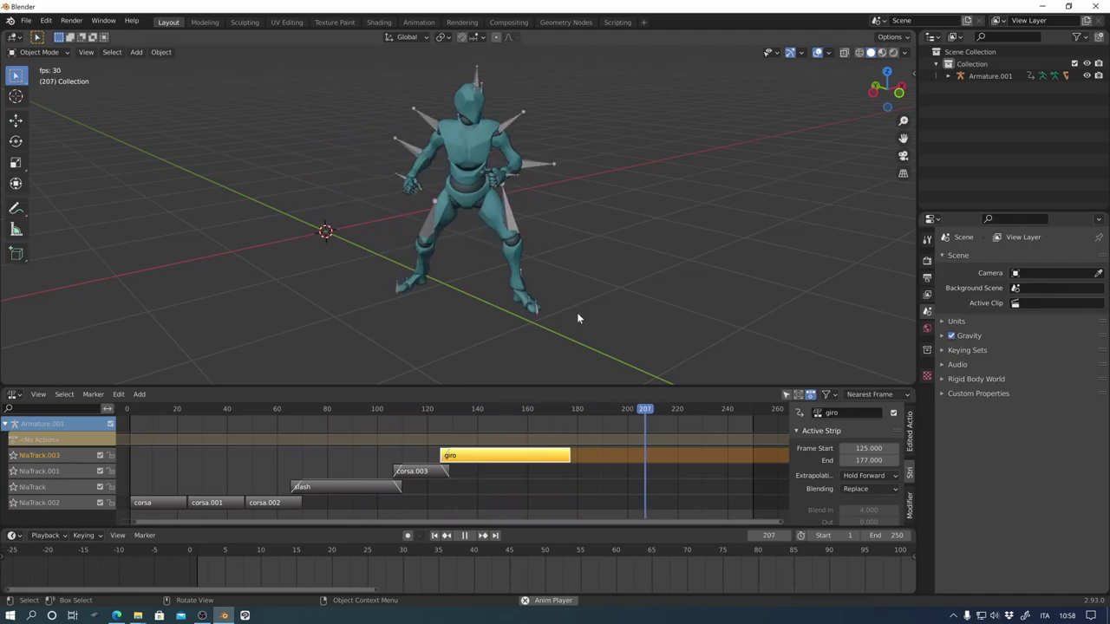
{"action": "key", "text": "space"}
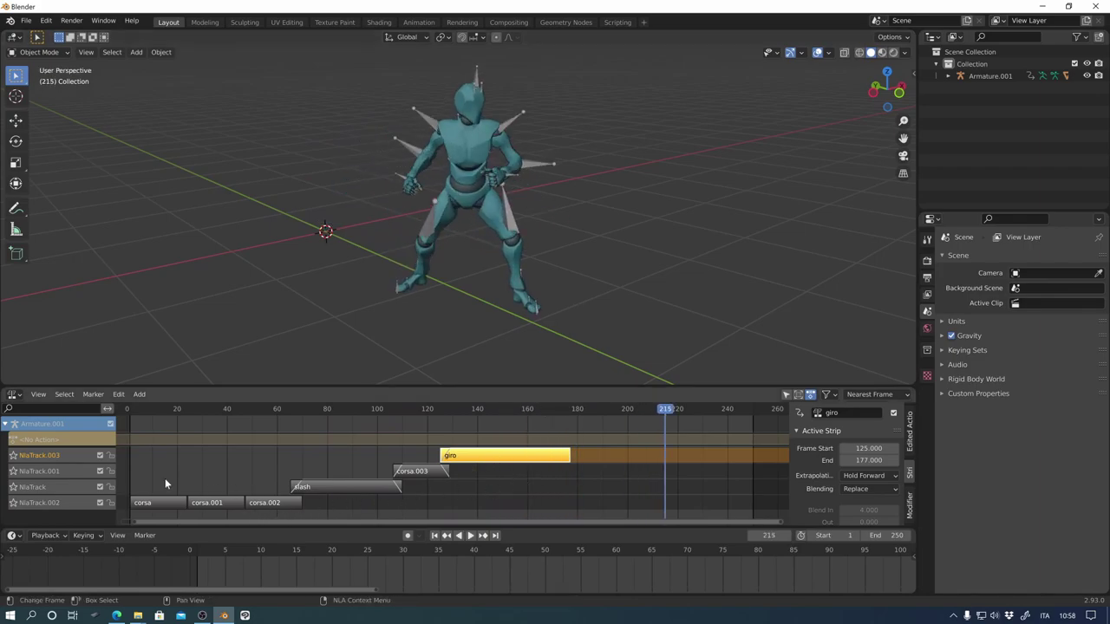
{"action": "left_click", "coordinate": [14, 394]}
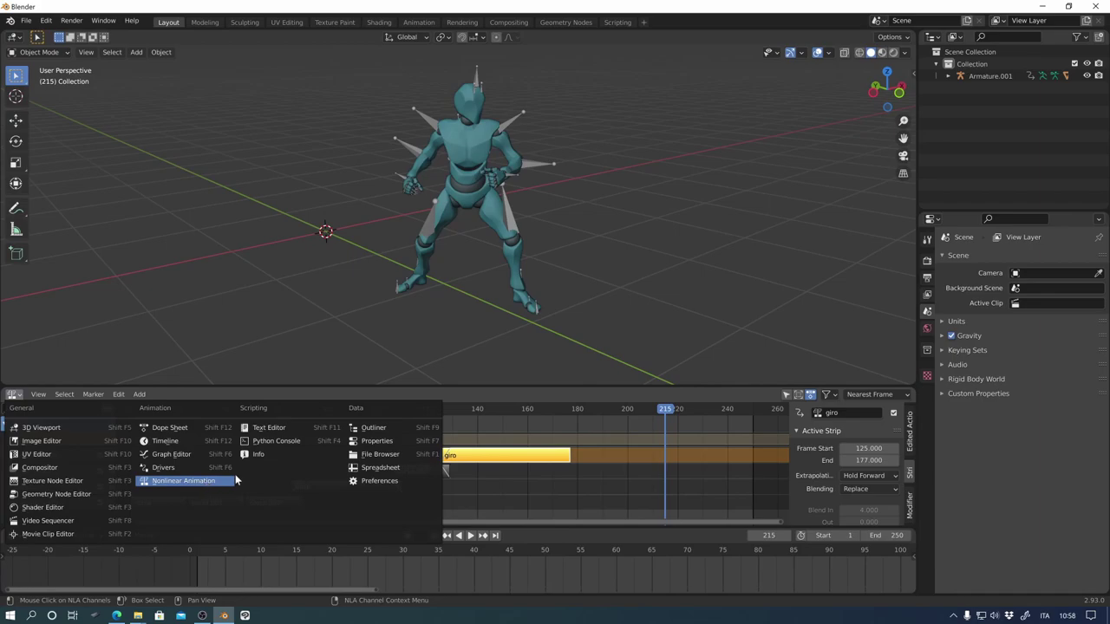
{"action": "left_click", "coordinate": [196, 482]}
{"action": "left_click_drag", "start_coordinate": [657, 406], "coordinate": [495, 493]}
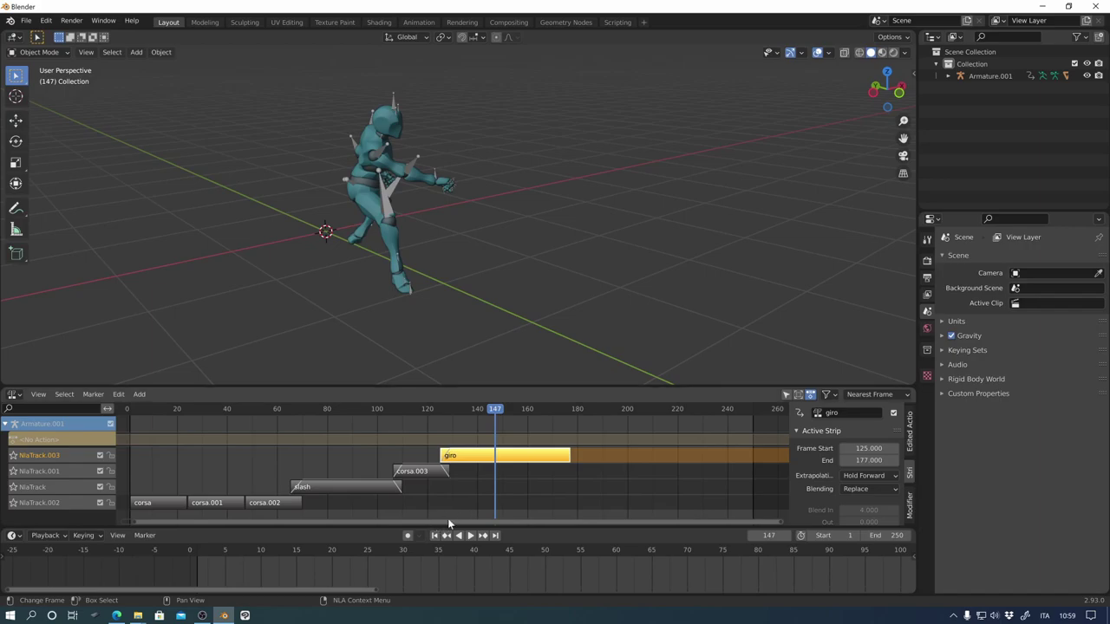
{"action": "key", "text": "space"}
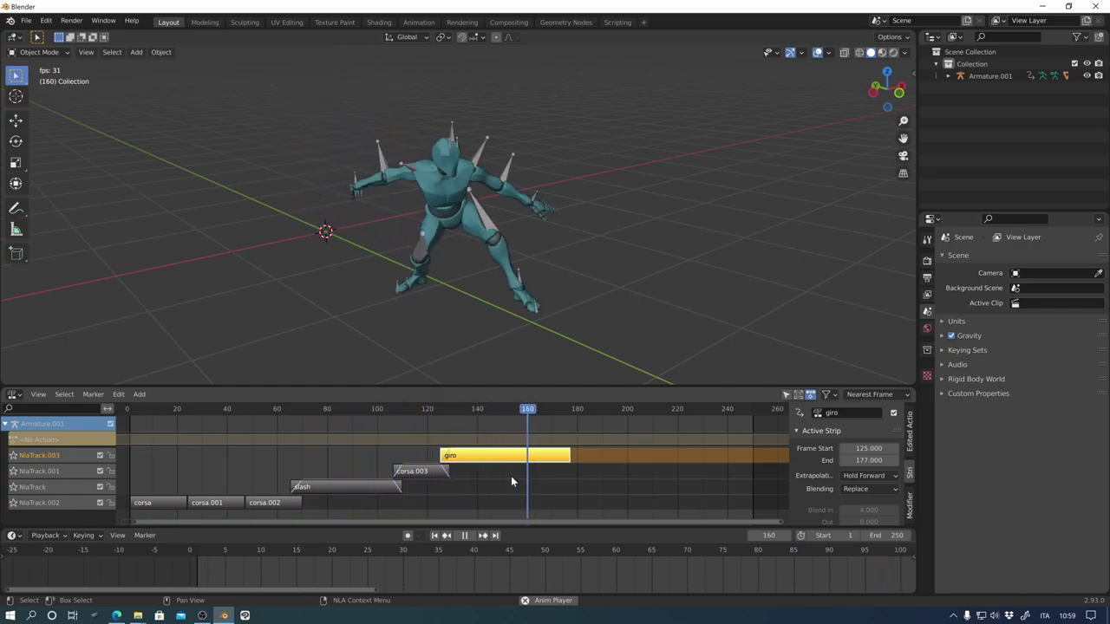
{"action": "middle_click_drag", "start_coordinate": [503, 478], "coordinate": [583, 498]}
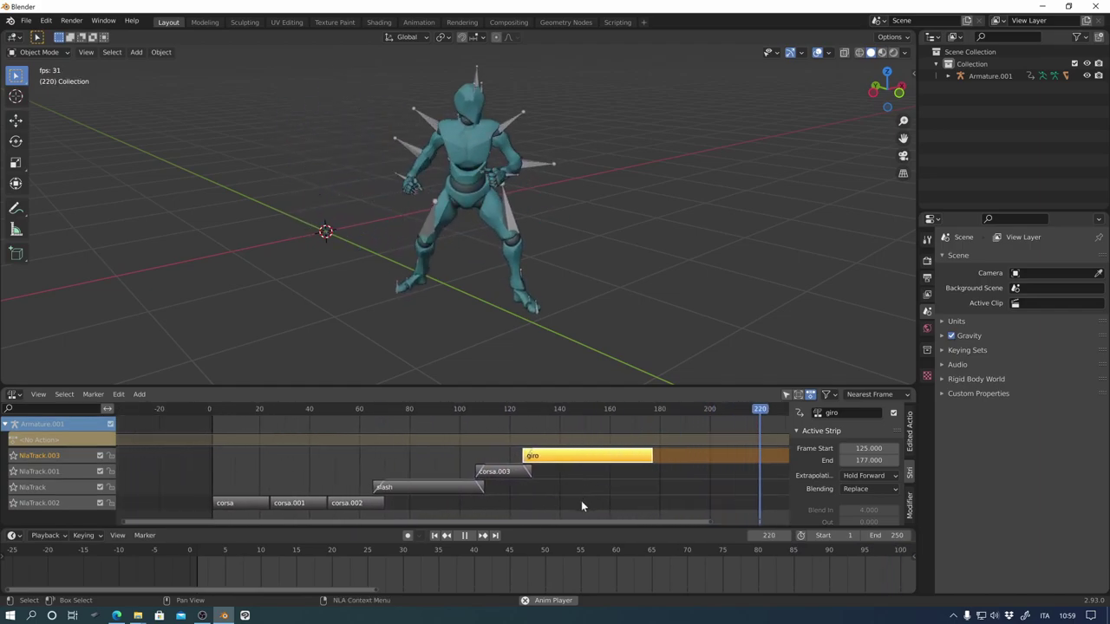